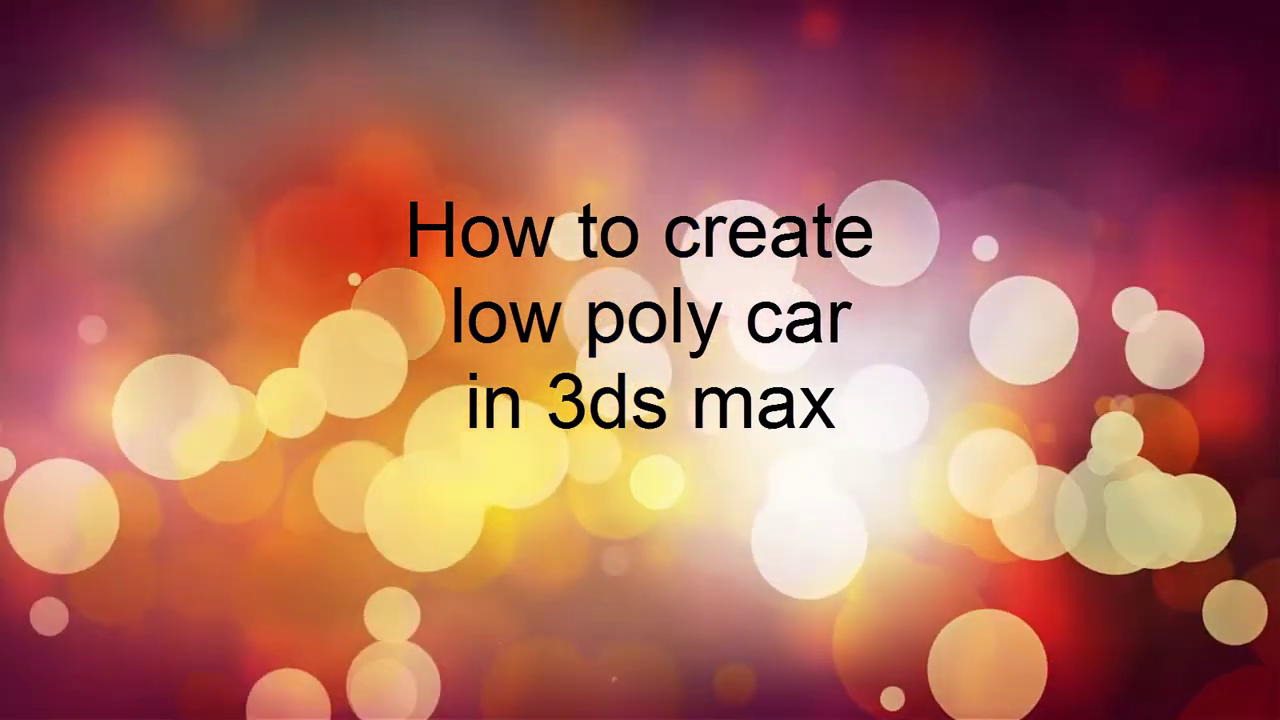
- Draw a two-segment-wide plane over the hood in the maximized Top view
{"action": "key", "text": "alt+w"}
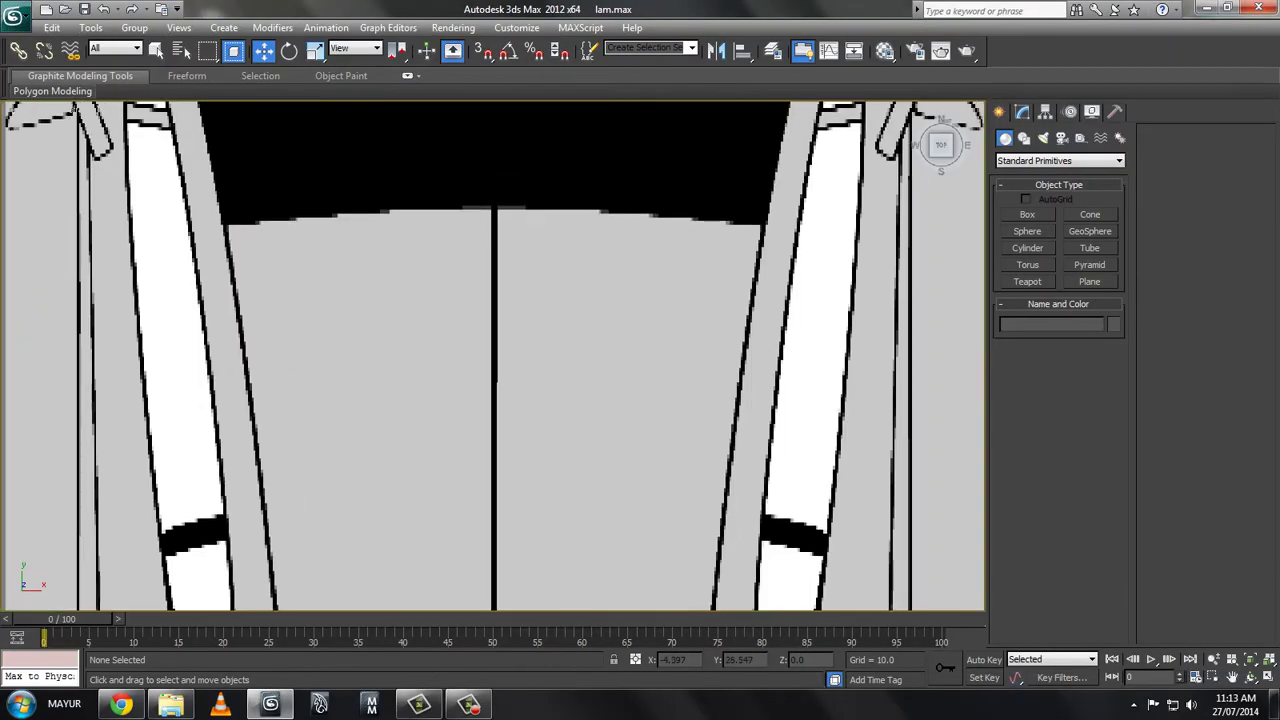
{"action": "scroll", "coordinate": [493, 356], "scroll_direction": "down", "scroll_amount": 3}
{"action": "scroll", "coordinate": [493, 356], "scroll_direction": "up", "scroll_amount": 1}
{"action": "left_click", "coordinate": [1090, 281]}
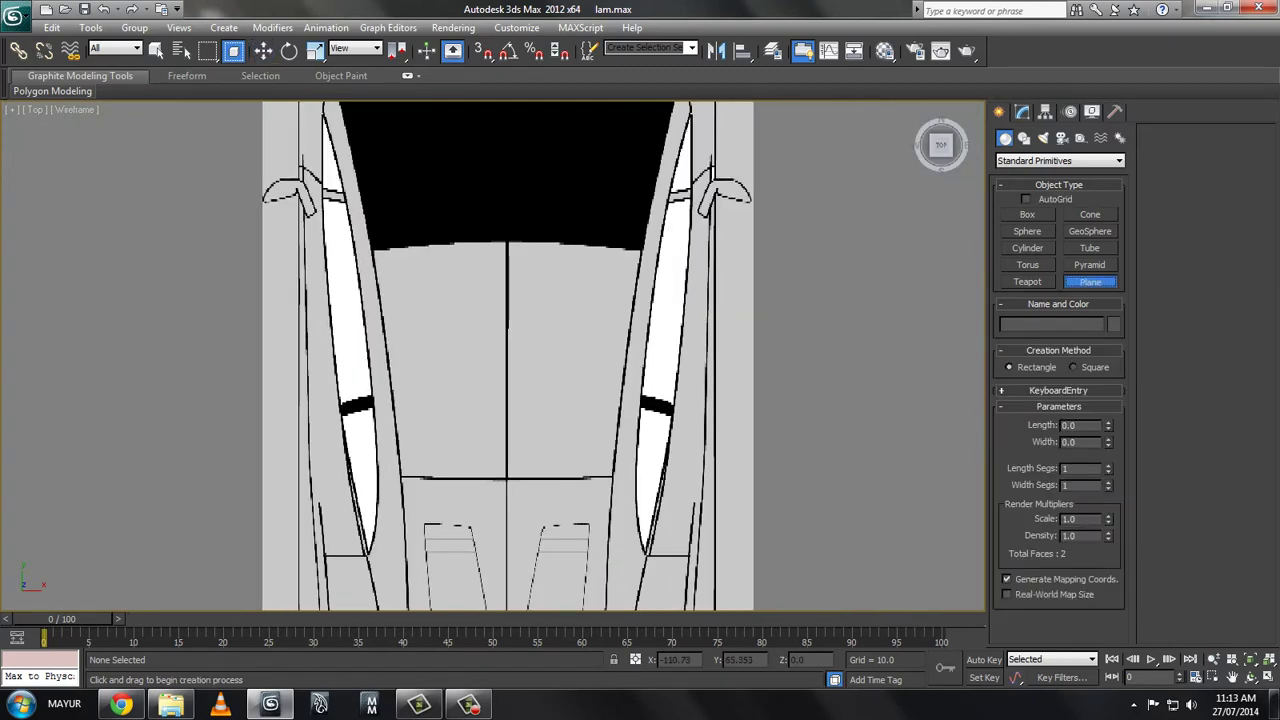
{"action": "left_click_drag", "start_coordinate": [372, 248], "coordinate": [636, 480]}
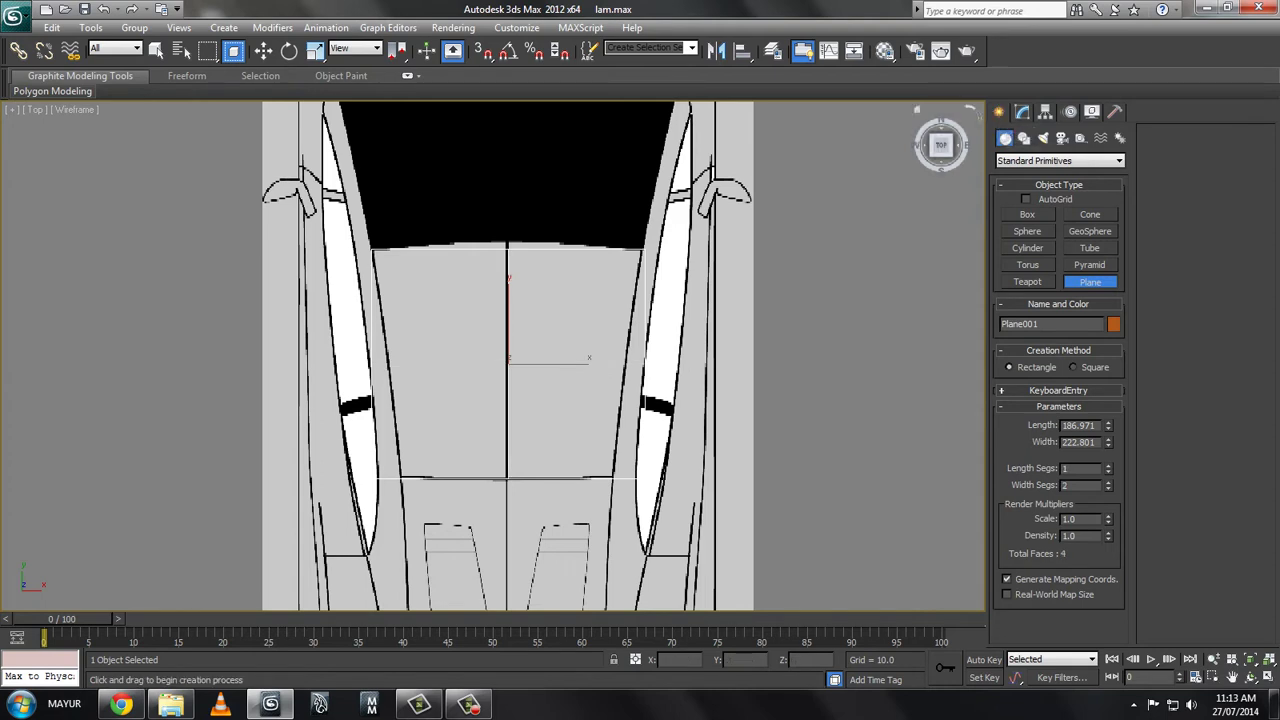
- Convert the plane to an Editable Poly
{"action": "key", "text": "w"}
{"action": "right_click", "coordinate": [541, 332]}
{"action": "mouse_move", "coordinate": [574, 481]}
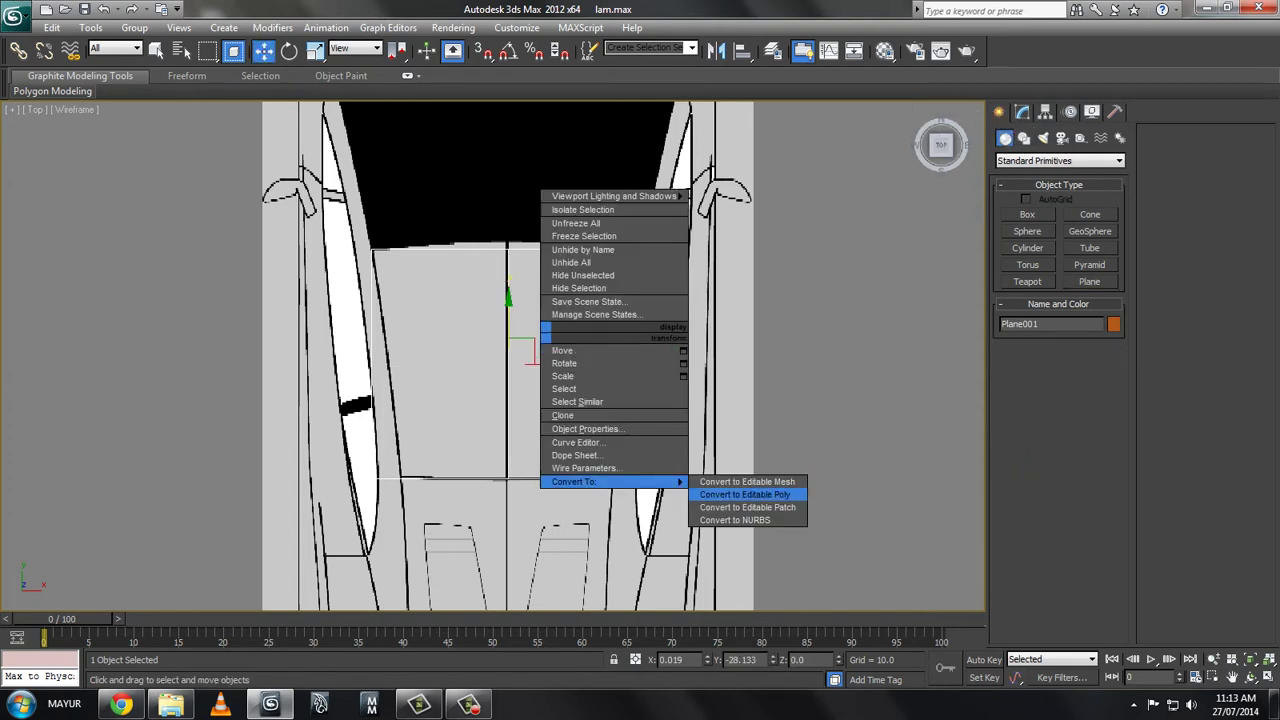
{"action": "left_click", "coordinate": [745, 494]}
{"action": "key", "text": "4"}
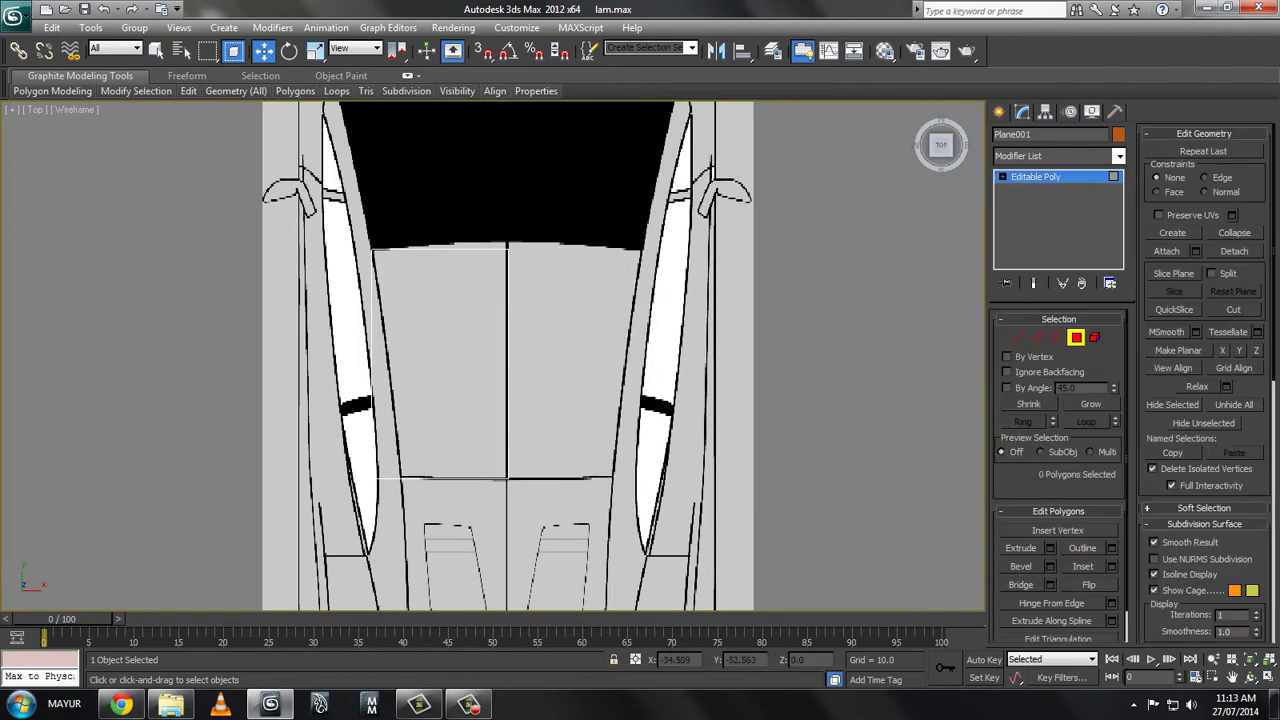
- Slide the plane's bottom-left corner vertex onto the hood outline in Top view
{"action": "key", "text": "1"}
{"action": "left_click", "coordinate": [508, 245]}
{"action": "left_click", "coordinate": [372, 478]}
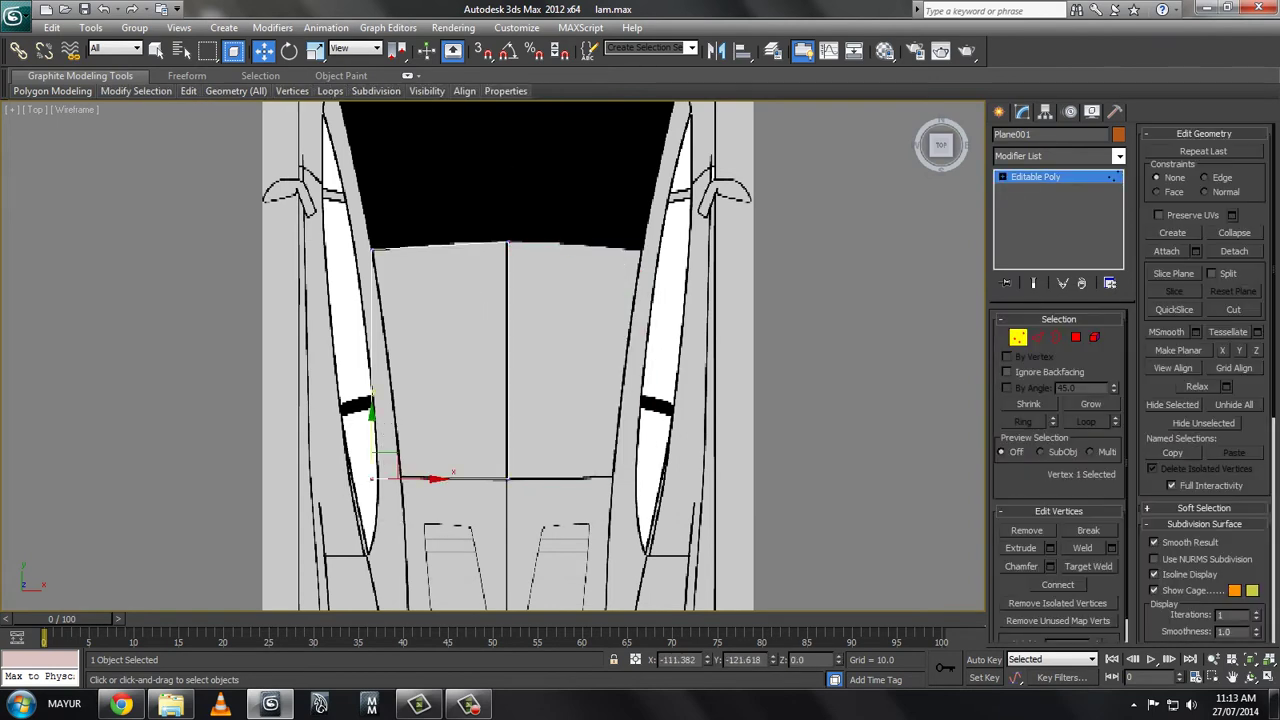
{"action": "left_click_drag", "start_coordinate": [428, 478], "coordinate": [483, 474]}
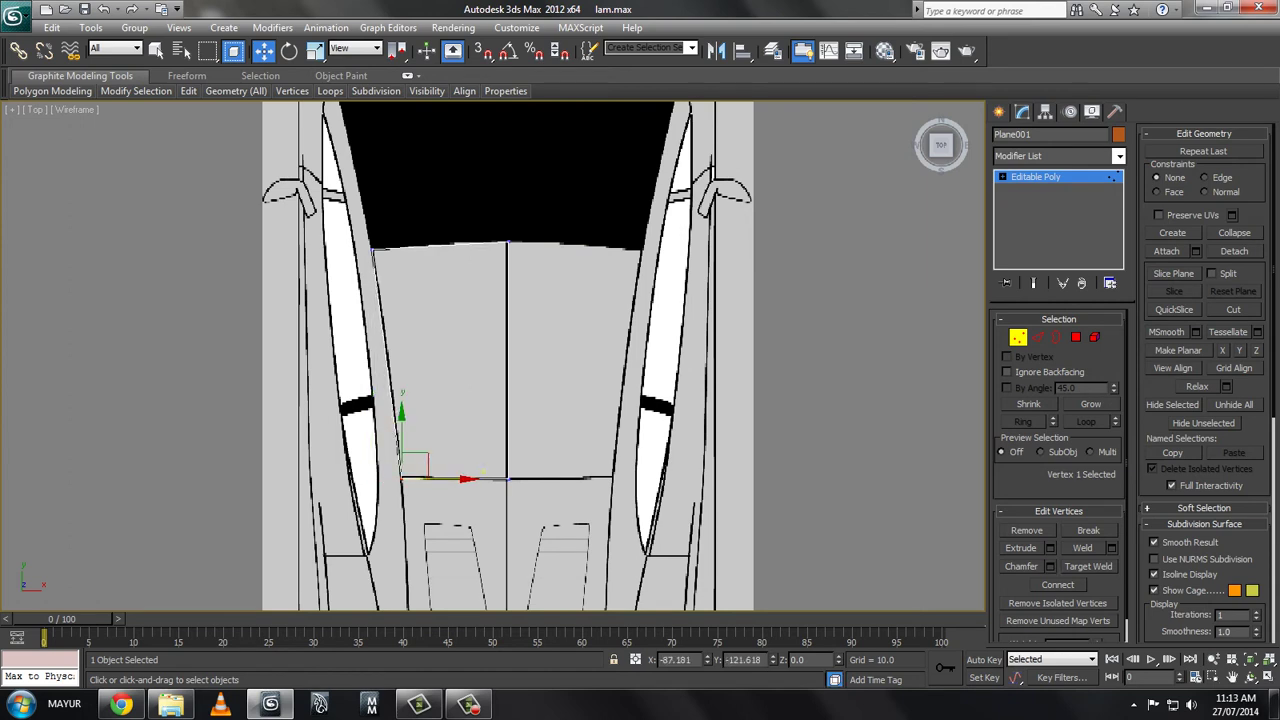
{"action": "right_click", "coordinate": [120, 705]}
{"action": "key", "text": "Escape"}
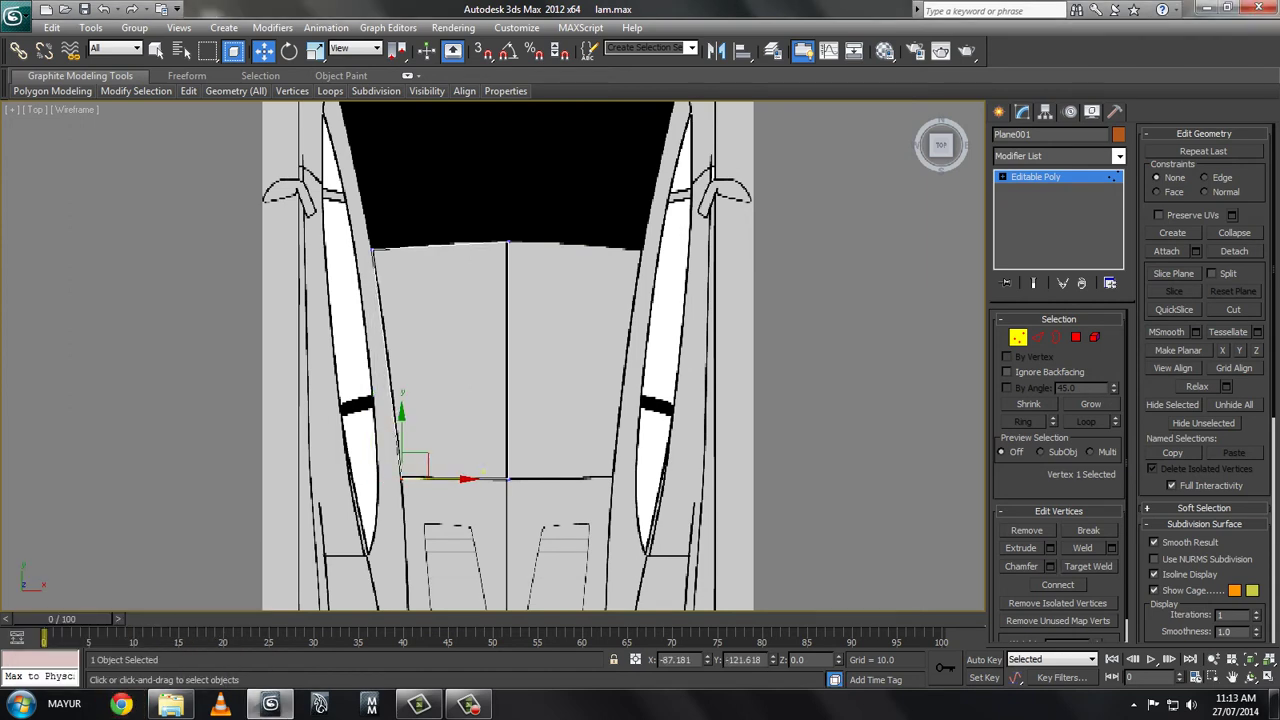
- Raise all the plane's vertices up to the hood line in the side view
{"action": "key", "text": "ctrl+a"}
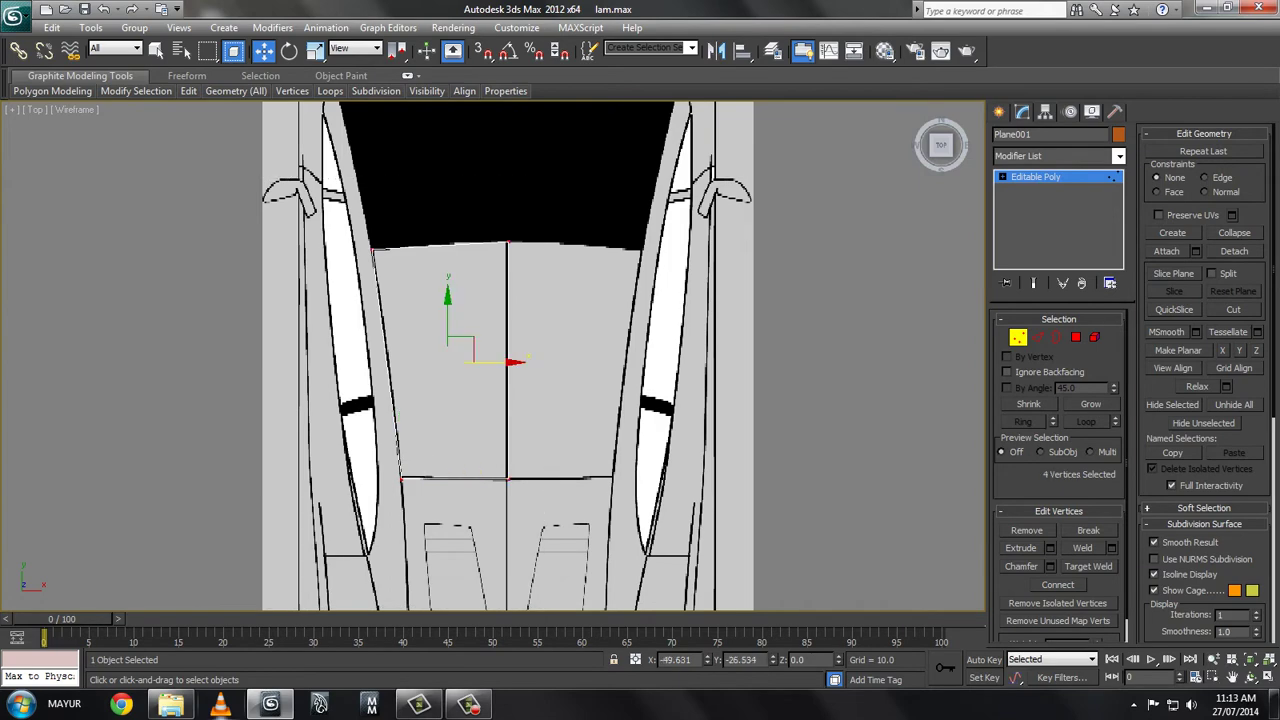
{"action": "key", "text": "alt+w"}
{"action": "key", "text": "l"}
{"action": "key", "text": "alt+w"}
{"action": "key", "text": "z"}
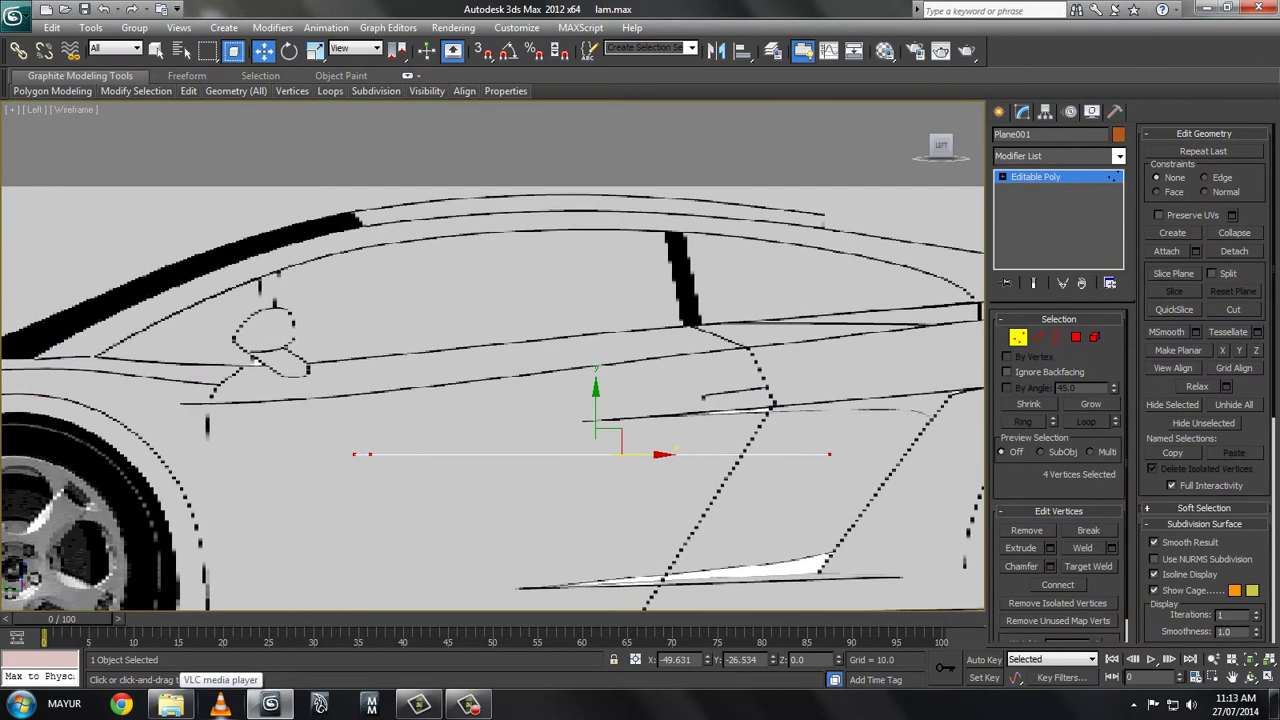
{"action": "left_click_drag", "start_coordinate": [595, 410], "coordinate": [595, 170]}
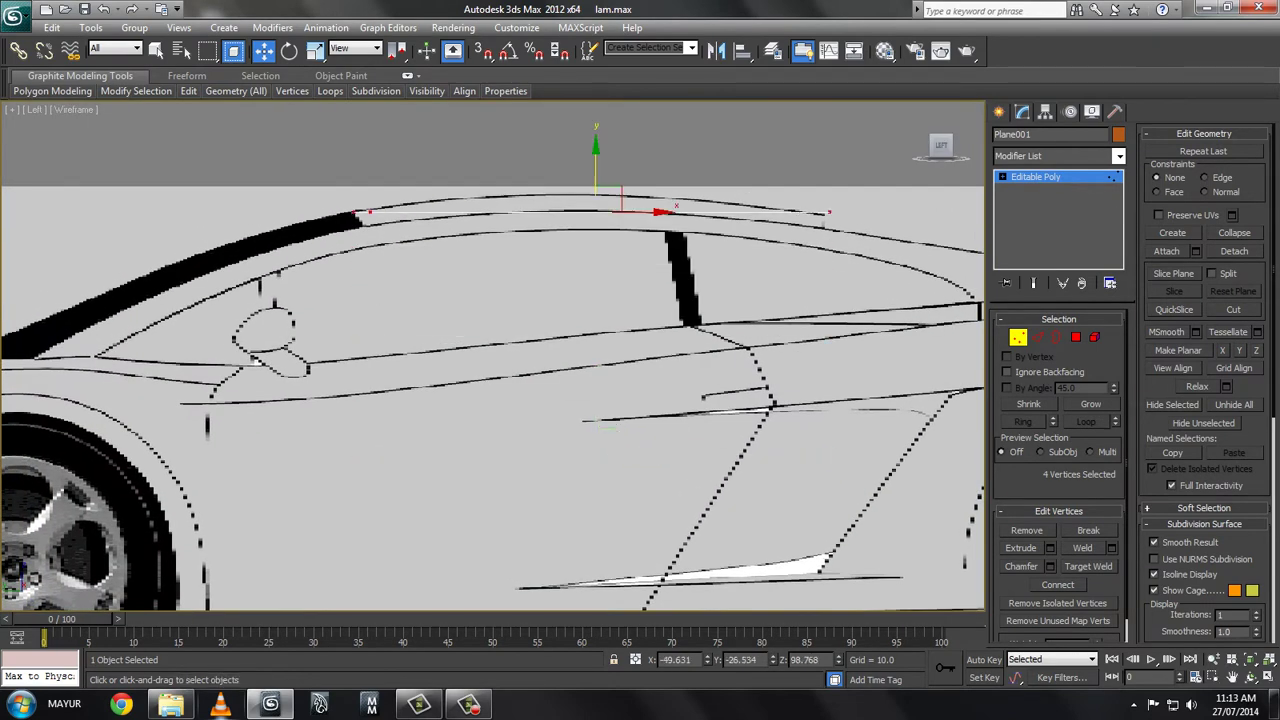
{"action": "key", "text": "alt+w"}
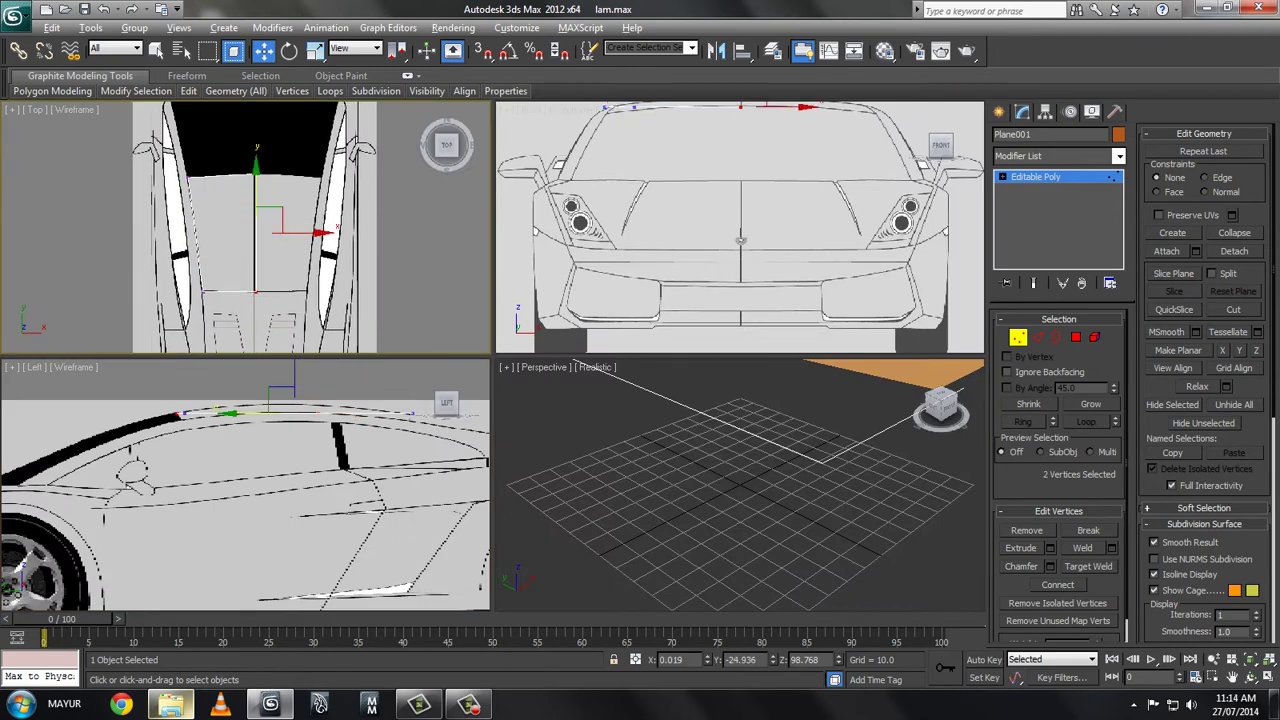
{"action": "key", "text": "alt+w"}
{"action": "key", "text": "alt+w"}
{"action": "key", "text": "alt+w"}
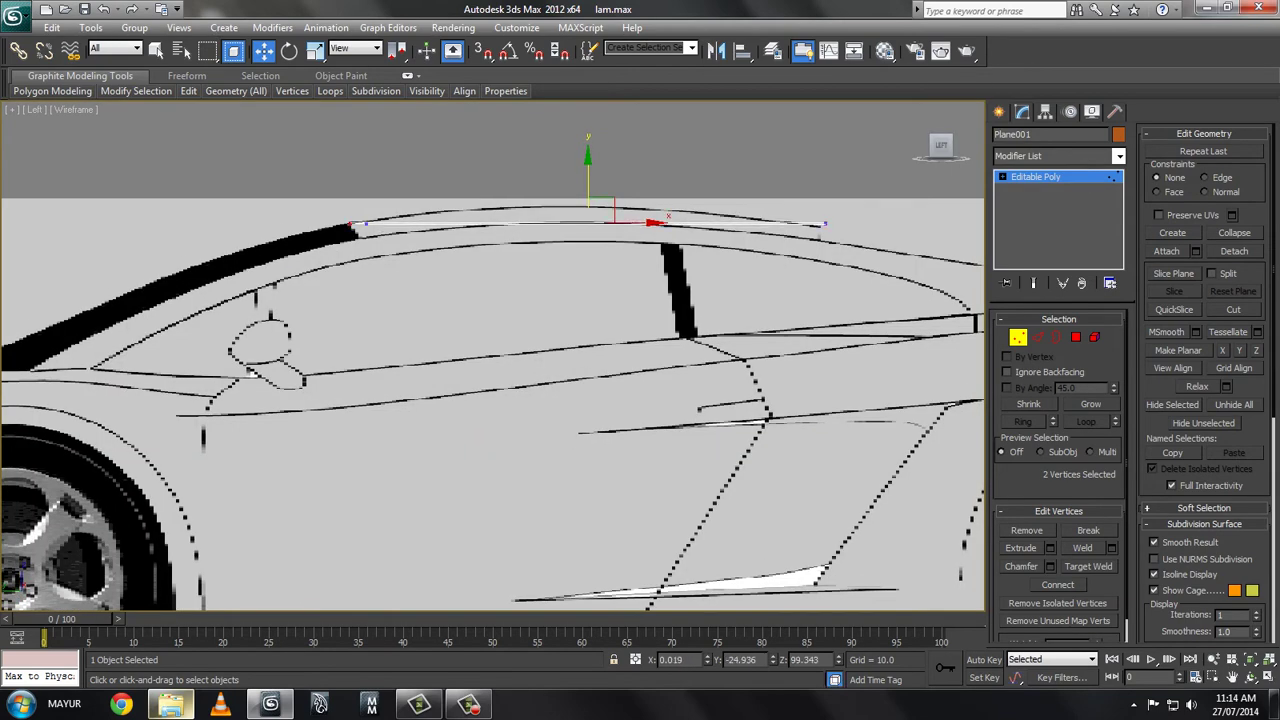
- Lower the right-end vertex onto the hood curve in the side view
{"action": "left_click", "coordinate": [822, 224]}
{"action": "left_click", "coordinate": [821, 225]}
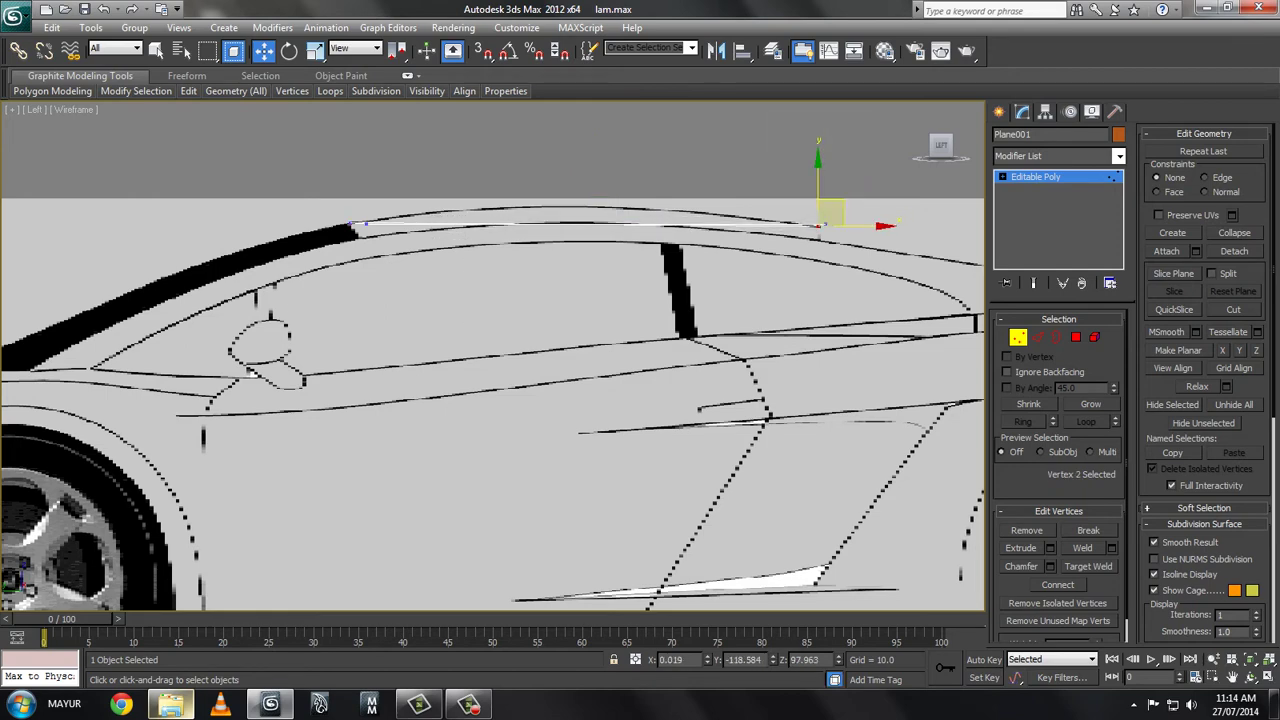
{"action": "left_click_drag", "start_coordinate": [822, 225], "coordinate": [818, 238]}
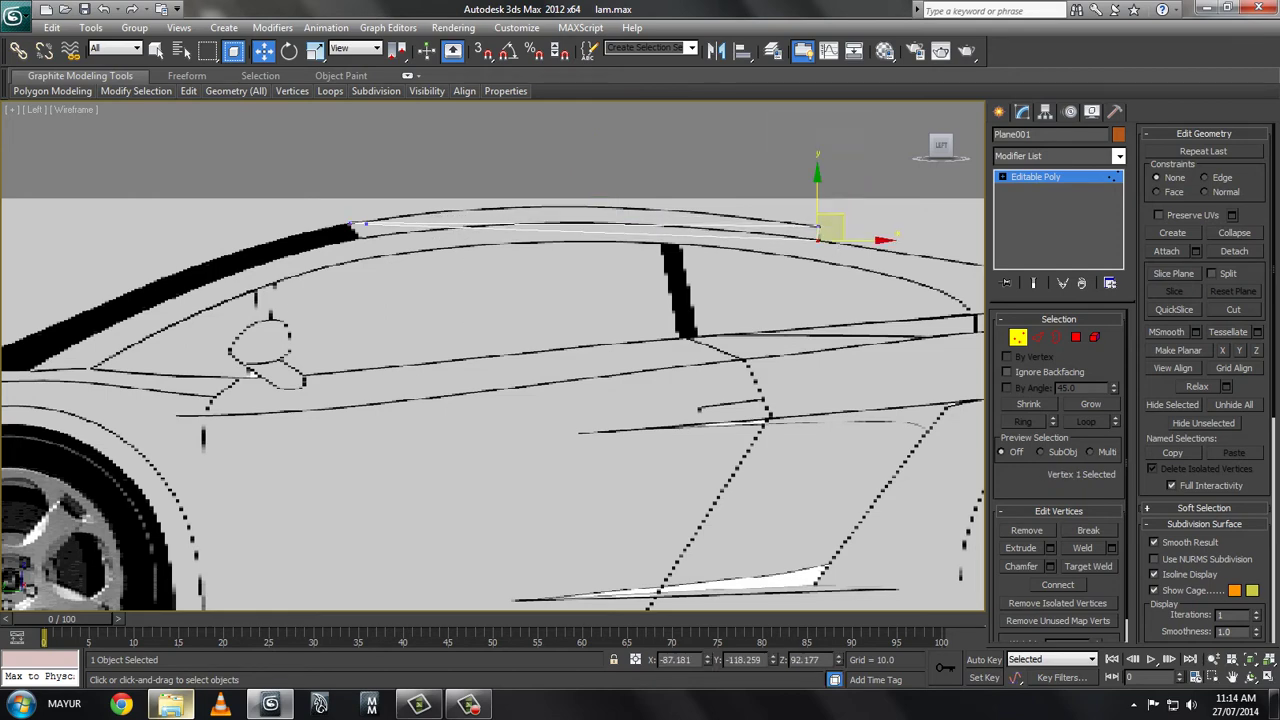
{"action": "left_click", "coordinate": [355, 231]}
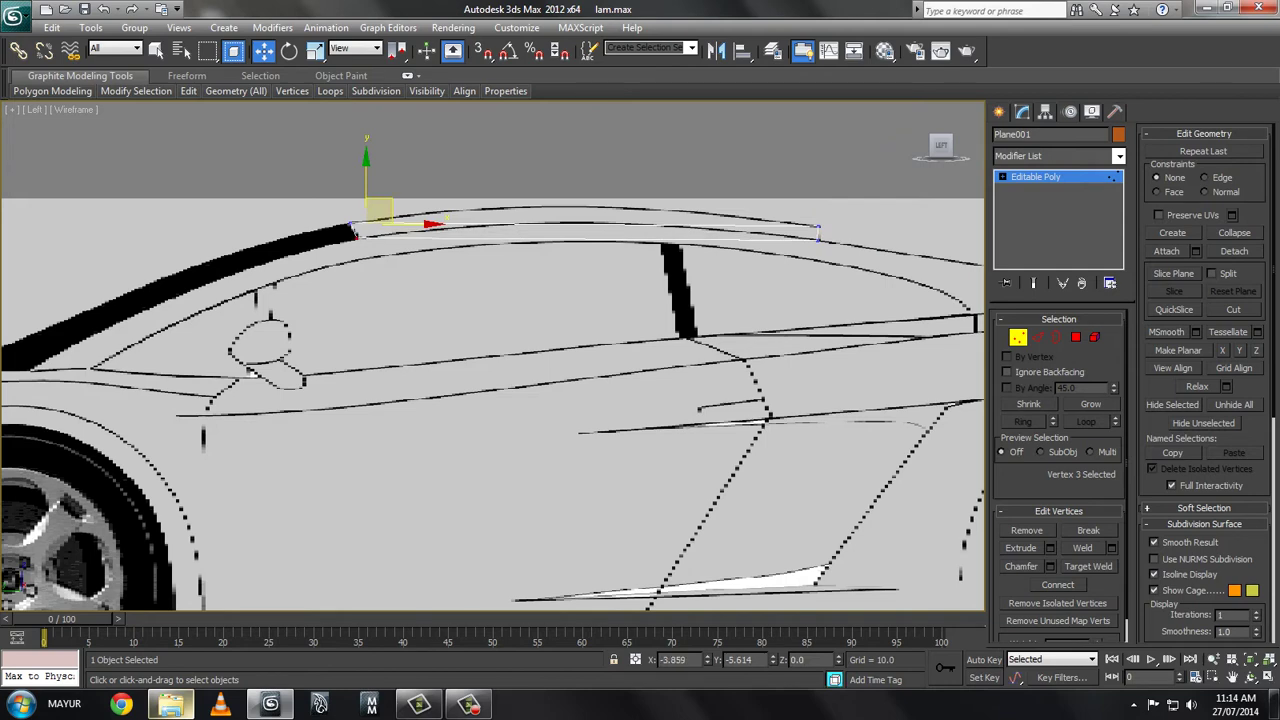
{"action": "key", "text": "alt+w"}
{"action": "key", "text": "alt+w"}
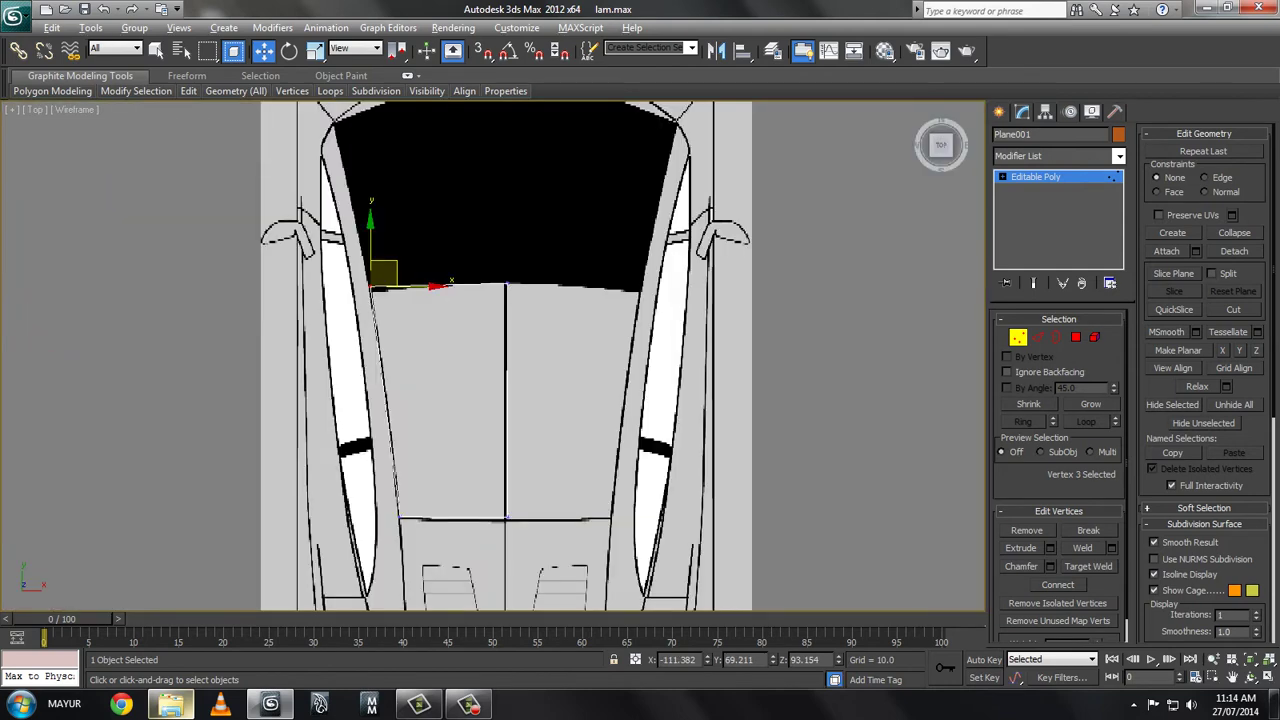
- Connect the centre and left lengthwise edges with two new crosswise edges
{"action": "key", "text": "2"}
{"action": "left_click", "coordinate": [506, 400]}
{"action": "left_click", "coordinate": [385, 400], "text": "ctrl"}
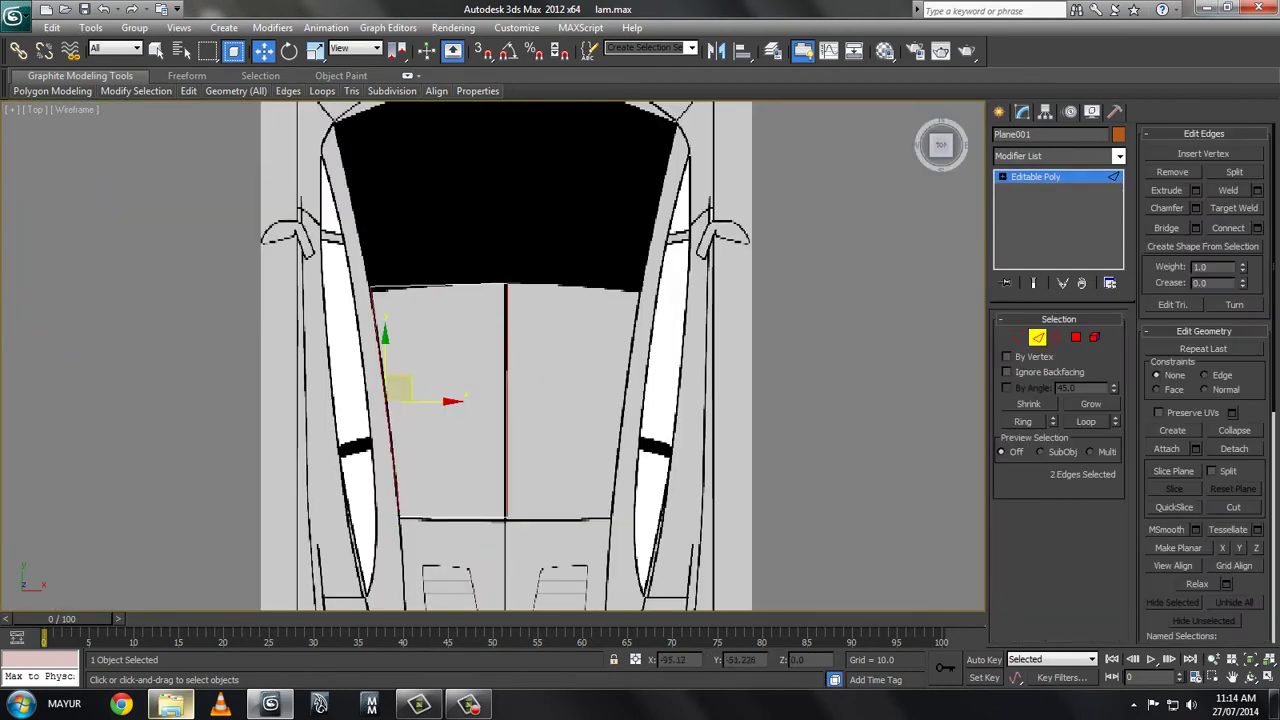
{"action": "left_click", "coordinate": [1257, 228]}
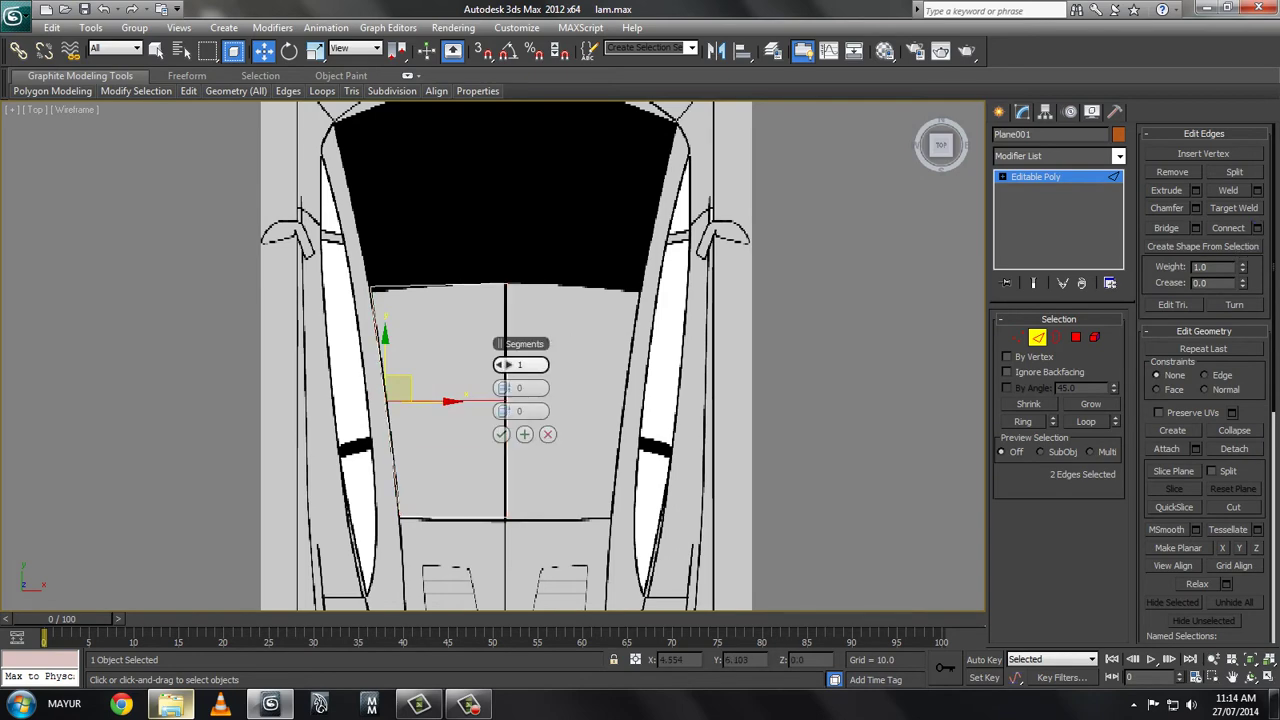
{"action": "left_click_drag", "start_coordinate": [500, 362], "coordinate": [520, 362]}
{"action": "left_click", "coordinate": [500, 434]}
- Add one new lengthwise edge by connecting the top edges
{"action": "key", "text": "alt+w"}
{"action": "key", "text": "alt+w"}
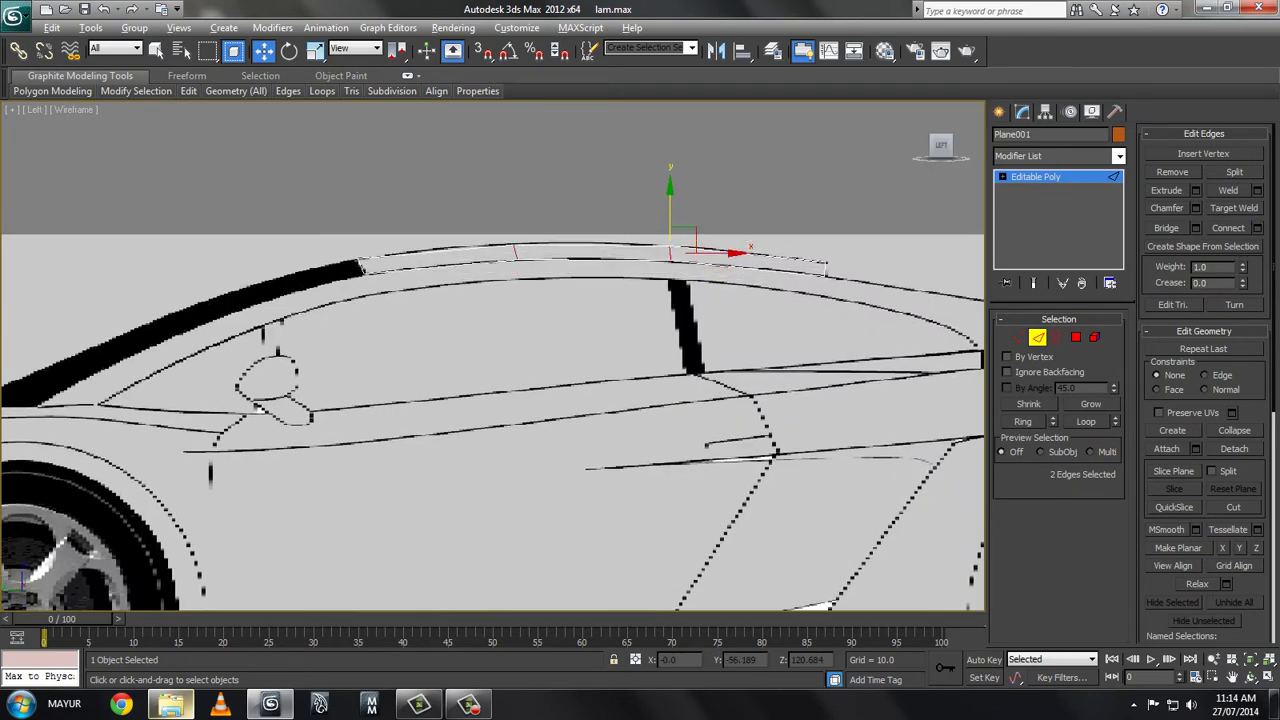
{"action": "key", "text": "alt+w"}
{"action": "key", "text": "alt+w"}
{"action": "left_click", "coordinate": [470, 287], "text": "ctrl"}
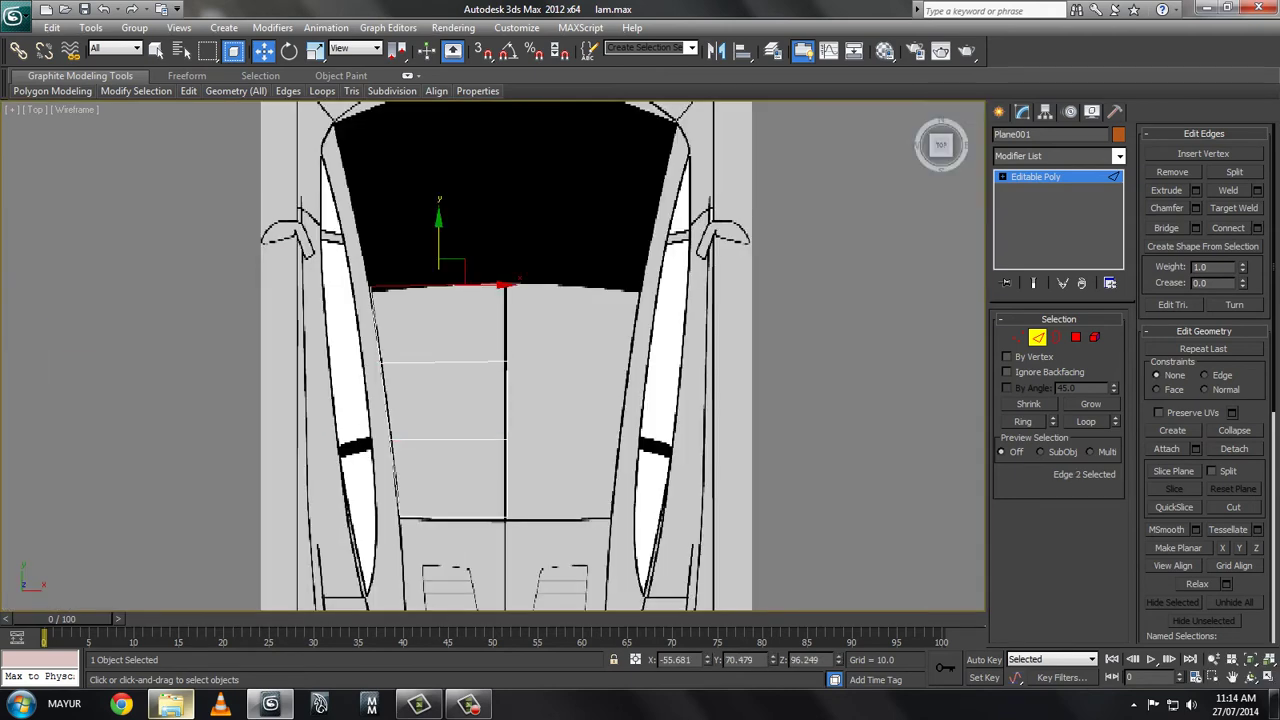
{"action": "key", "text": "ctrl+shift+e"}
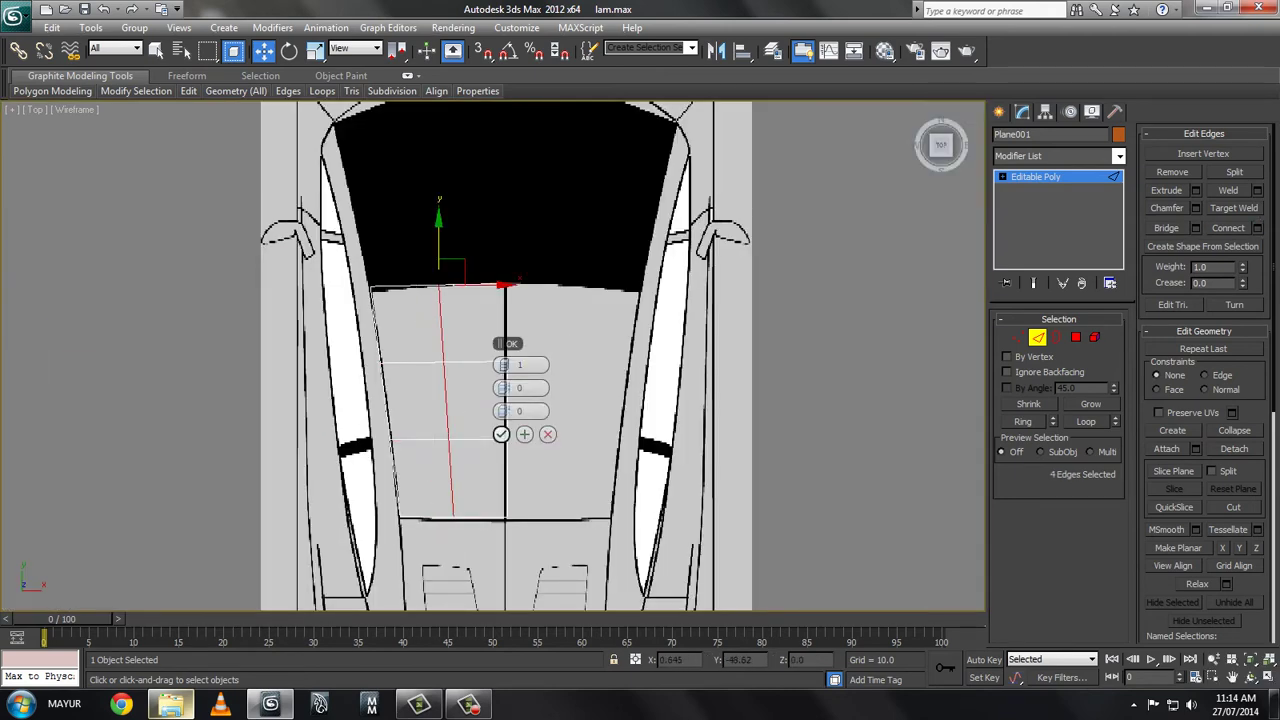
{"action": "left_click", "coordinate": [503, 414]}
- Lower the new edges onto the hood curve in the side view
{"action": "key", "text": "alt+w"}
{"action": "middle_click_drag", "start_coordinate": [741, 240], "coordinate": [746, 305]}
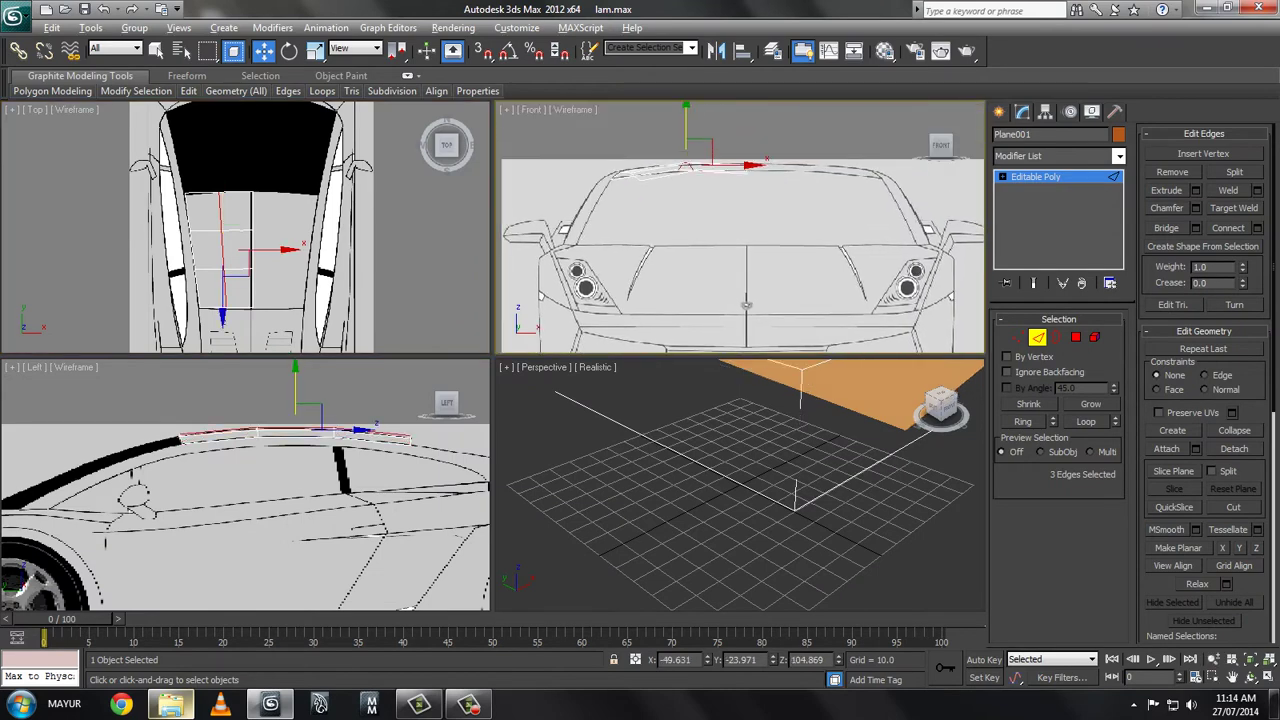
{"action": "middle_click", "coordinate": [250, 500]}
{"action": "key", "text": "alt+w"}
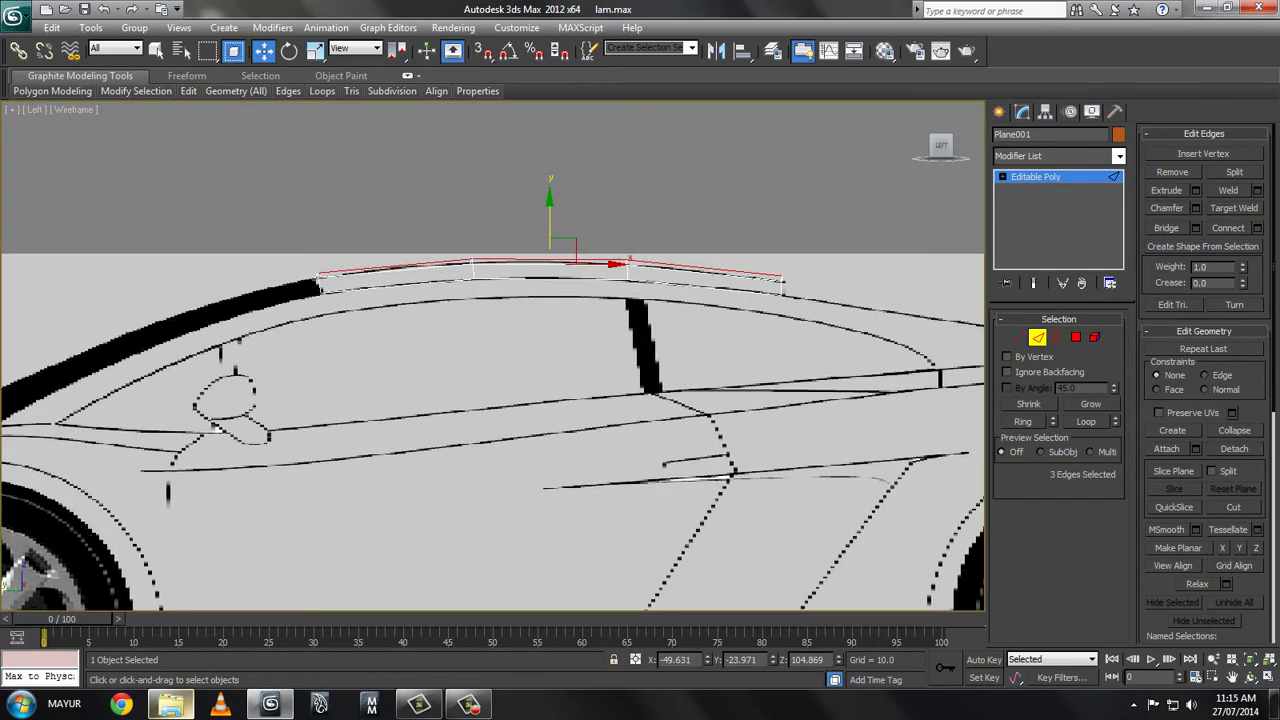
{"action": "left_click_drag", "start_coordinate": [549, 225], "coordinate": [551, 242]}
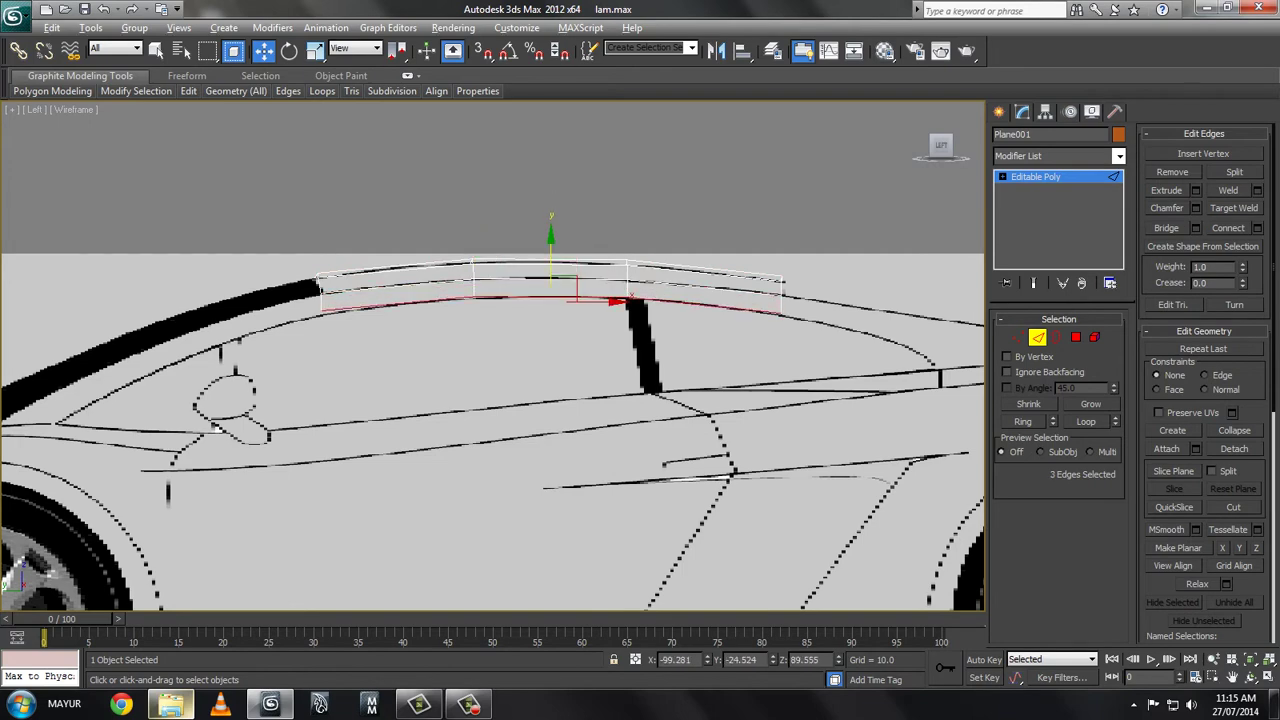
{"action": "key", "text": "alt+w"}
{"action": "key", "text": "alt+w"}
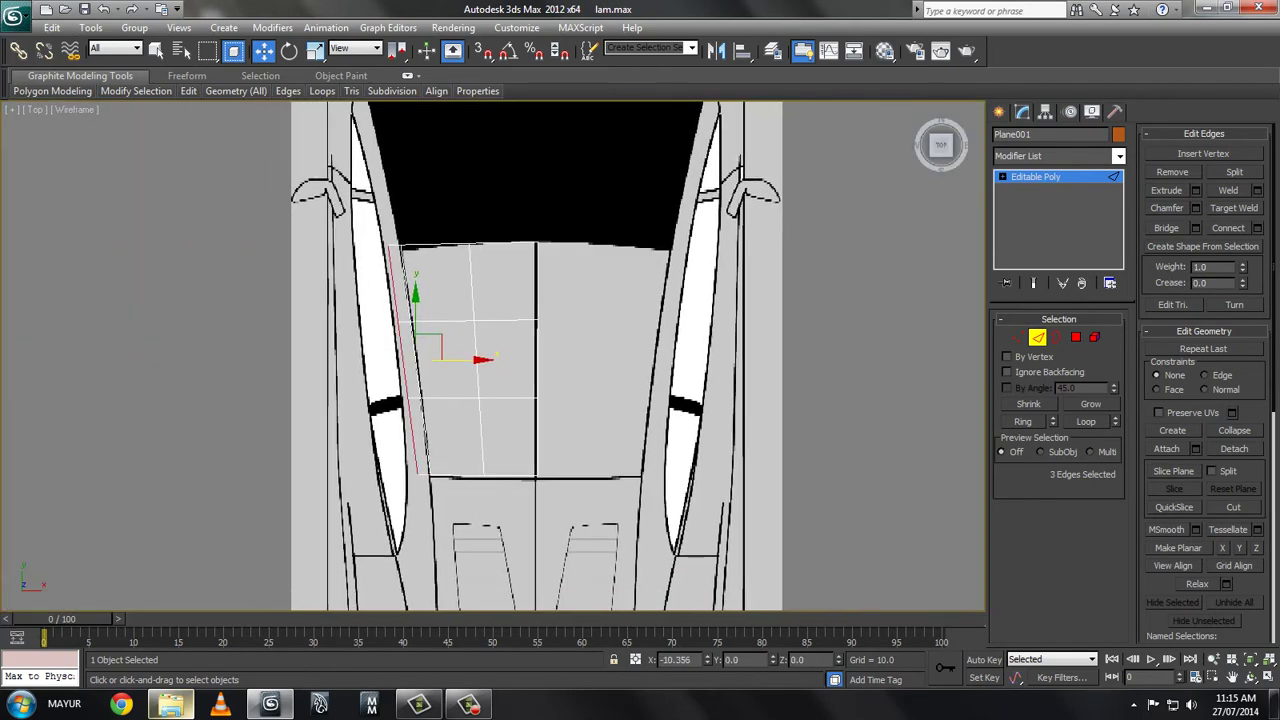
- Shift the selected edges and lower-left vertex left onto the hood outline
{"action": "left_click_drag", "start_coordinate": [470, 359], "coordinate": [452, 359]}
{"action": "key", "text": "1"}
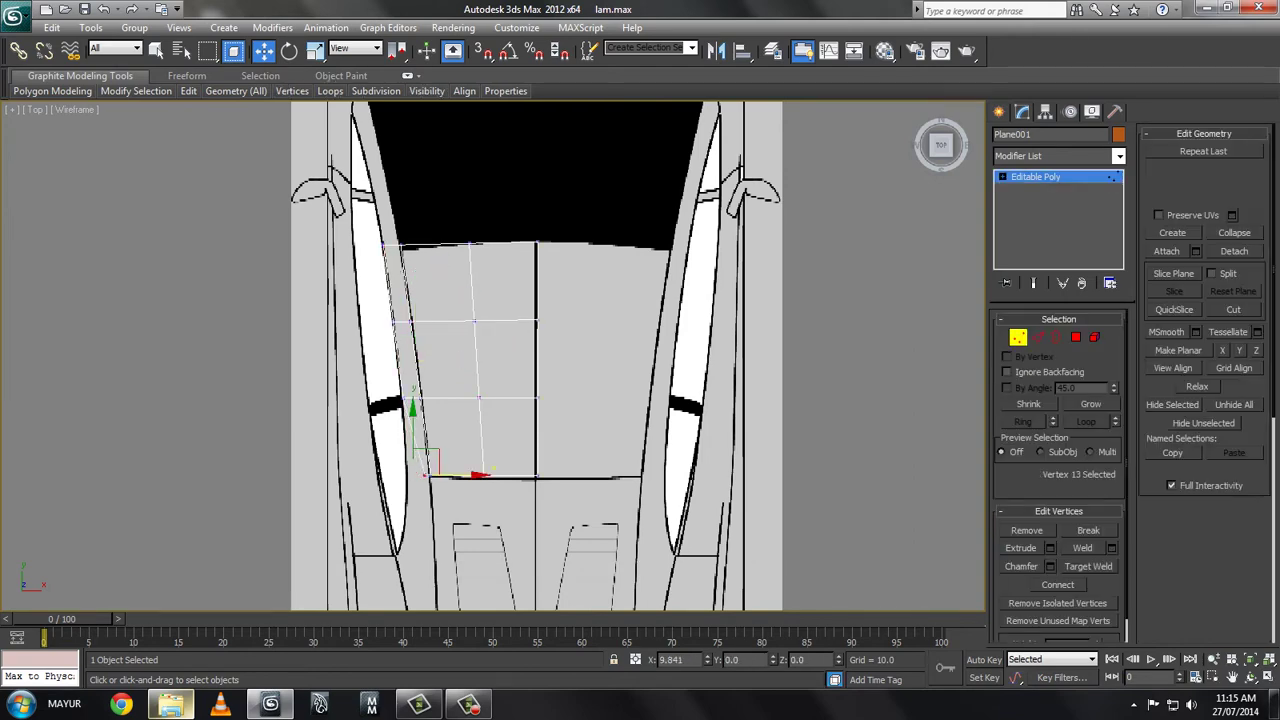
{"action": "left_click_drag", "start_coordinate": [437, 460], "coordinate": [419, 460]}
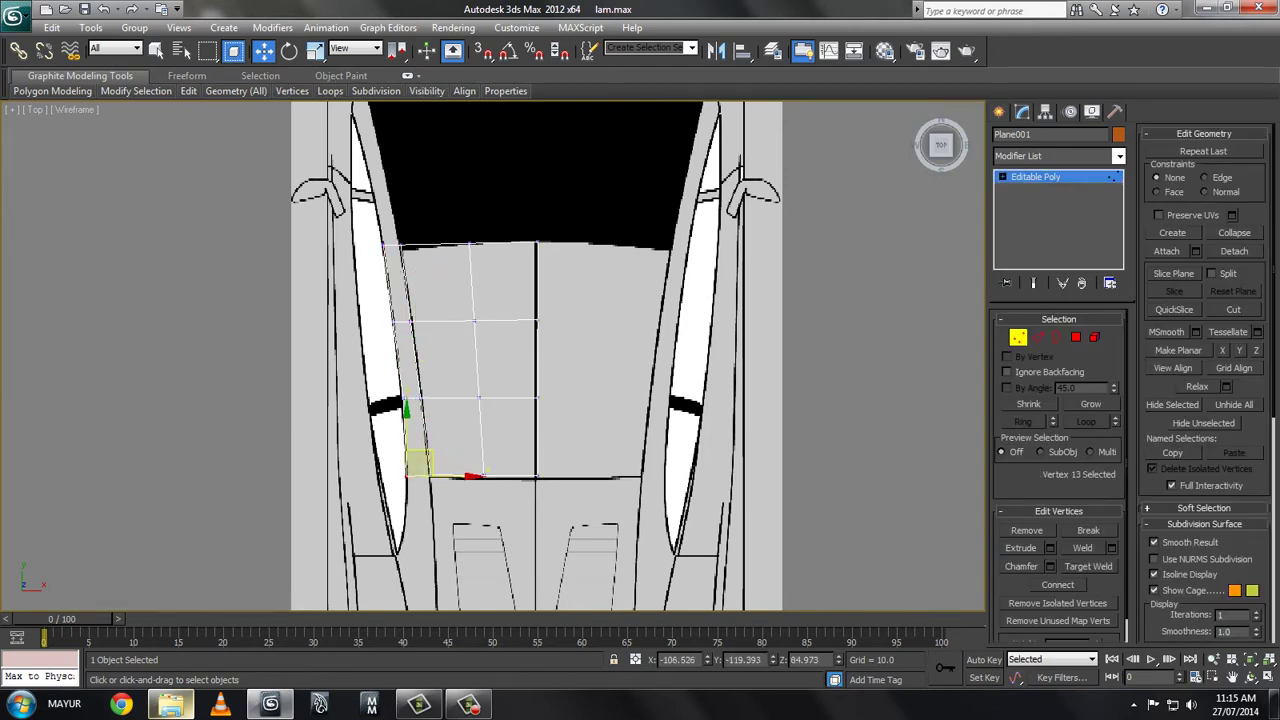
- Shift-drag the front roof edge down the windshield pillar in the side view
{"action": "key", "text": "alt+w"}
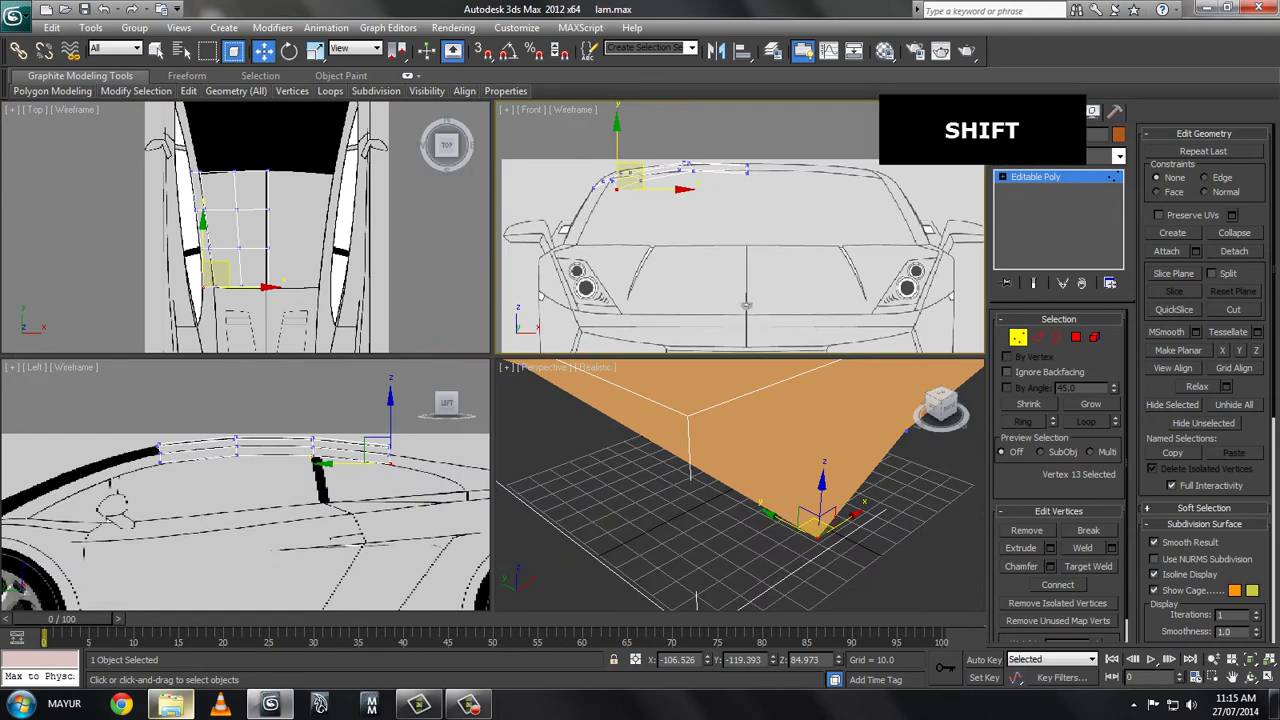
{"action": "middle_click_drag", "start_coordinate": [300, 480], "coordinate": [372, 460]}
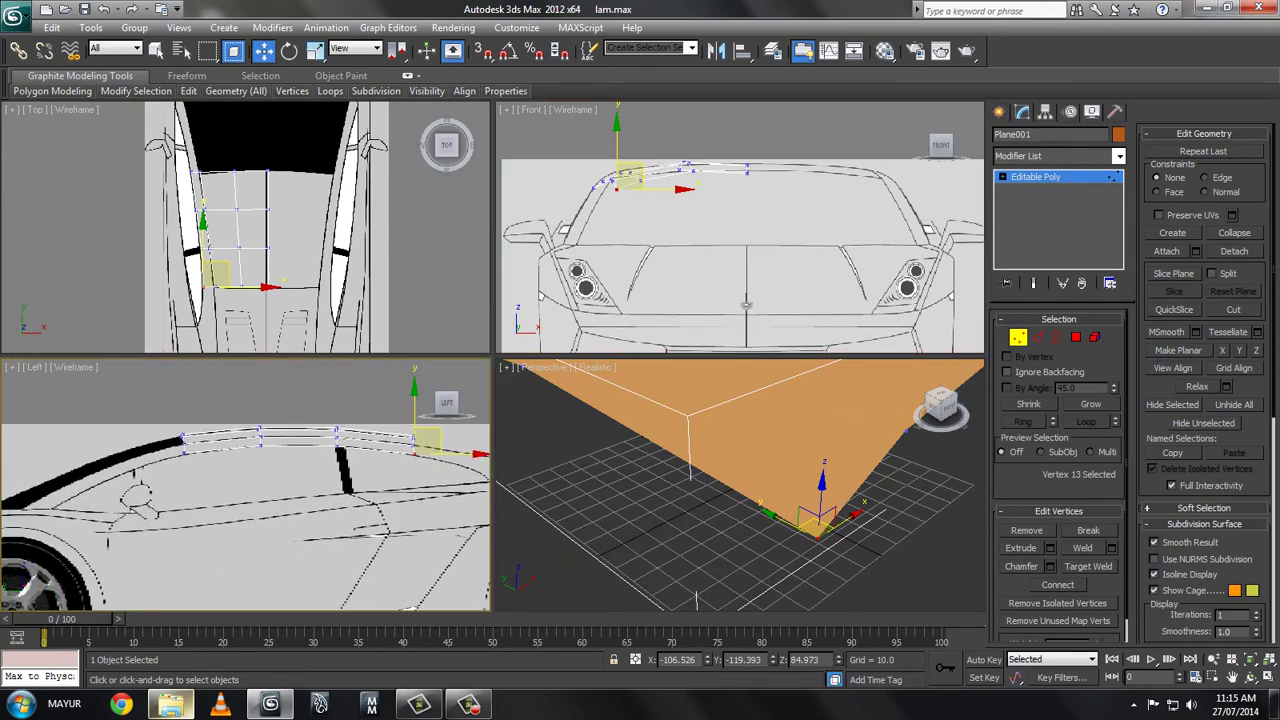
{"action": "key", "text": "alt+w"}
{"action": "scroll", "coordinate": [430, 300], "scroll_direction": "up", "scroll_amount": 3}
{"action": "scroll", "coordinate": [430, 300], "scroll_direction": "up", "scroll_amount": 1}
{"action": "key", "text": "2"}
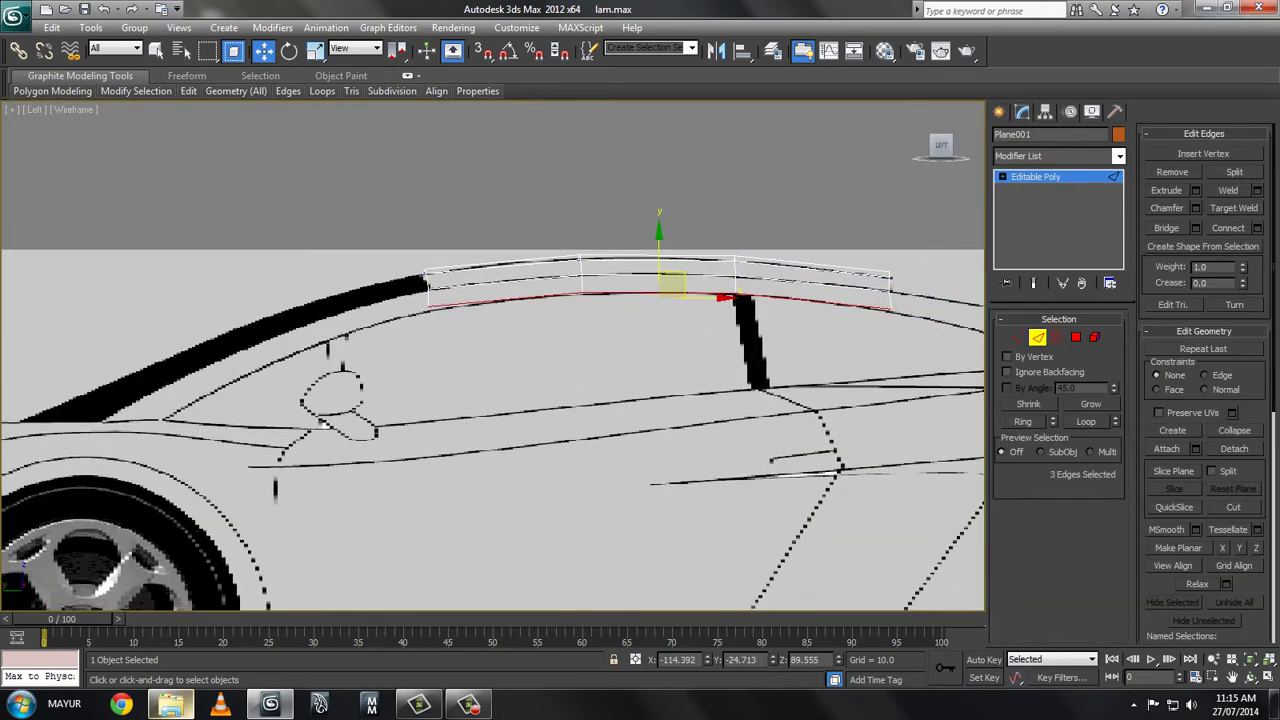
{"action": "left_click_drag", "start_coordinate": [338, 336], "coordinate": [162, 408]}
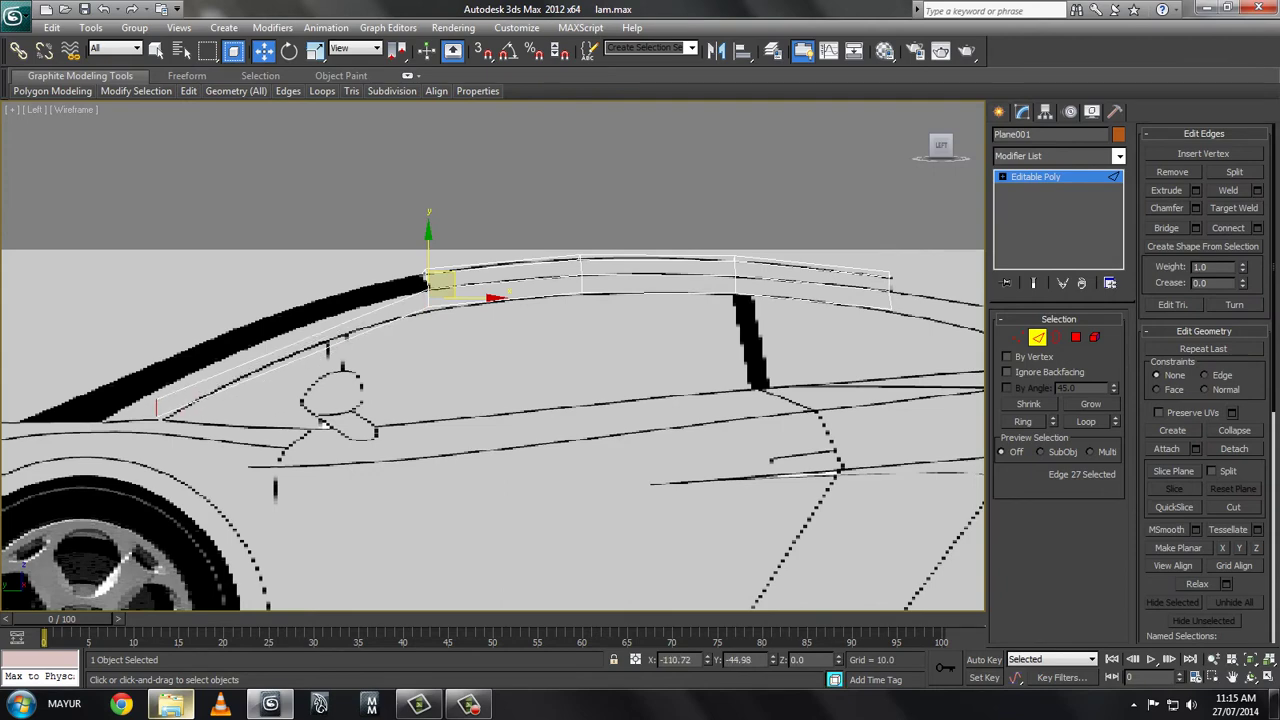
{"action": "key", "text": "1"}
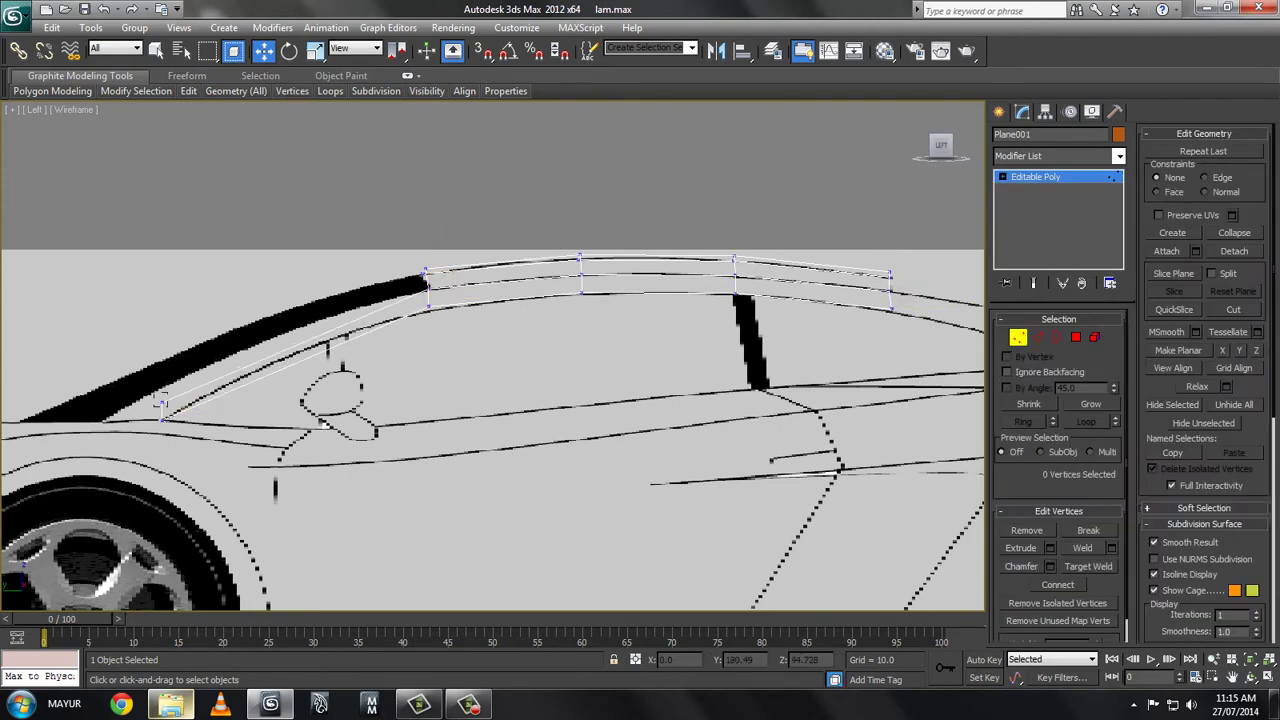
{"action": "left_click", "coordinate": [162, 408]}
- Split the two long pillar edges with one connecting edge
{"action": "key", "text": "2"}
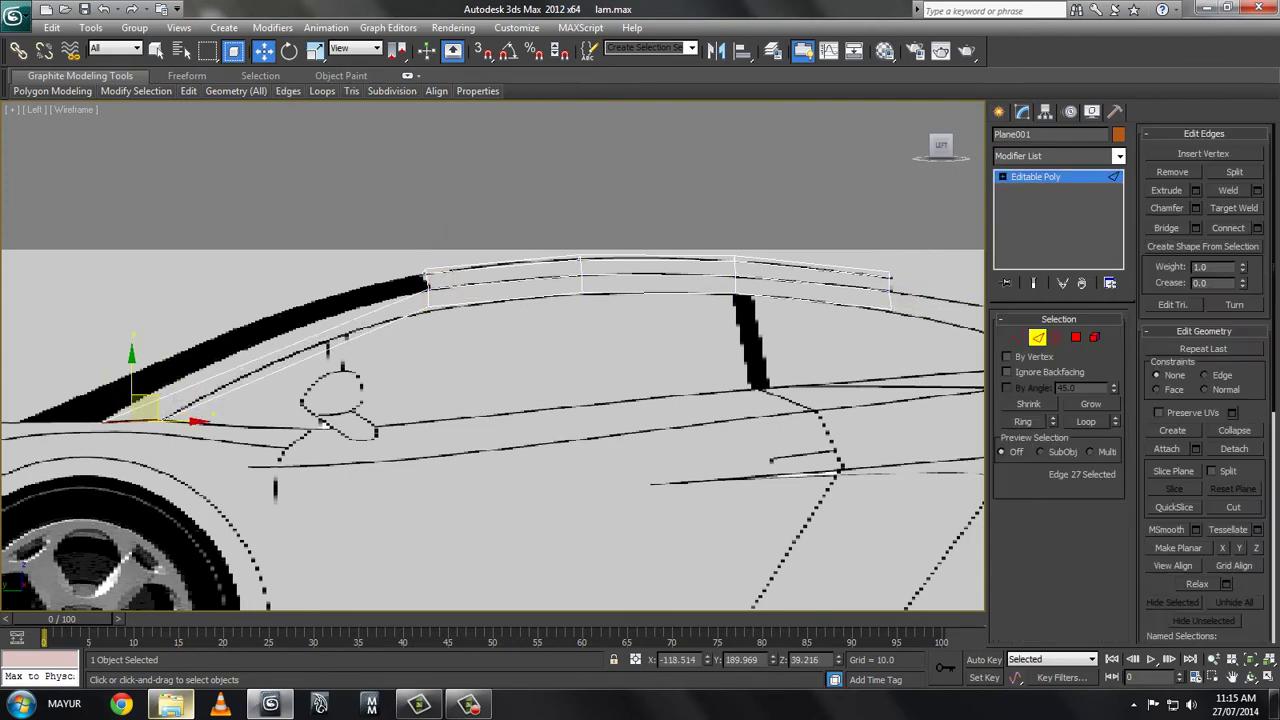
{"action": "left_click", "coordinate": [250, 362]}
{"action": "left_click", "coordinate": [1257, 228]}
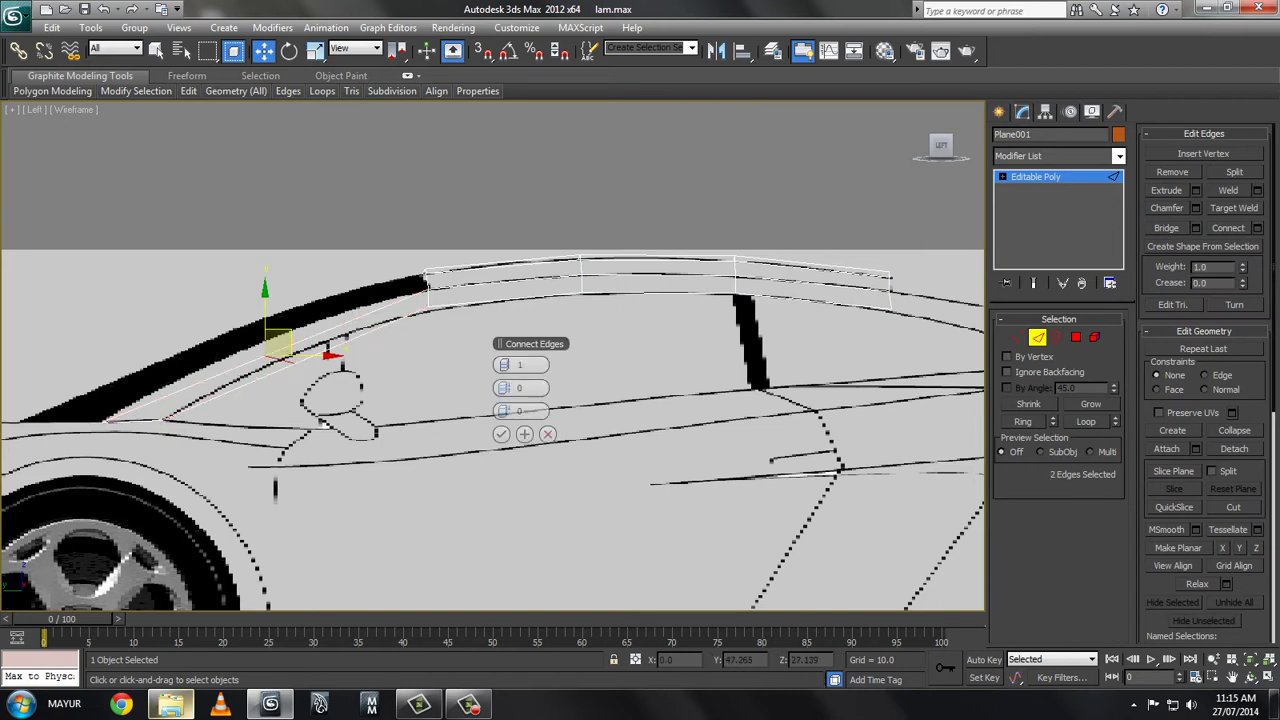
{"action": "left_click", "coordinate": [500, 408]}
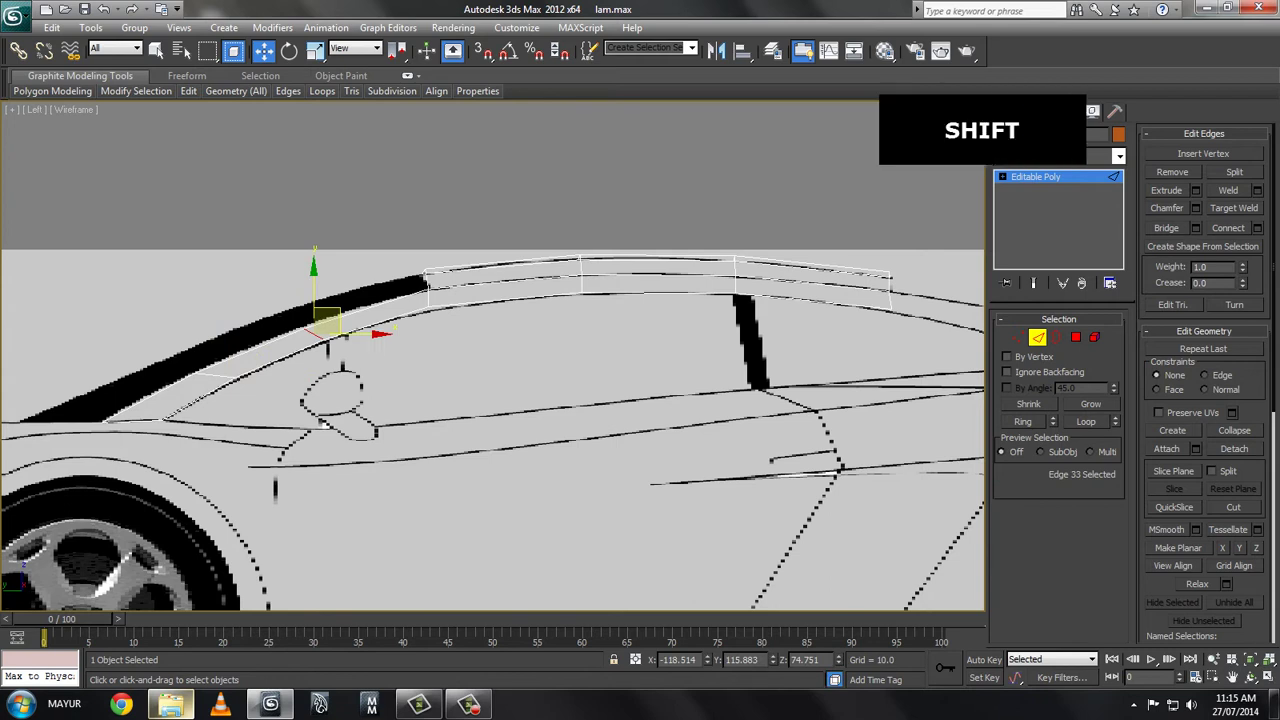
- Move the pillar vertices onto the windshield edge line in Top view
{"action": "key", "text": "1"}
{"action": "left_click", "coordinate": [327, 338]}
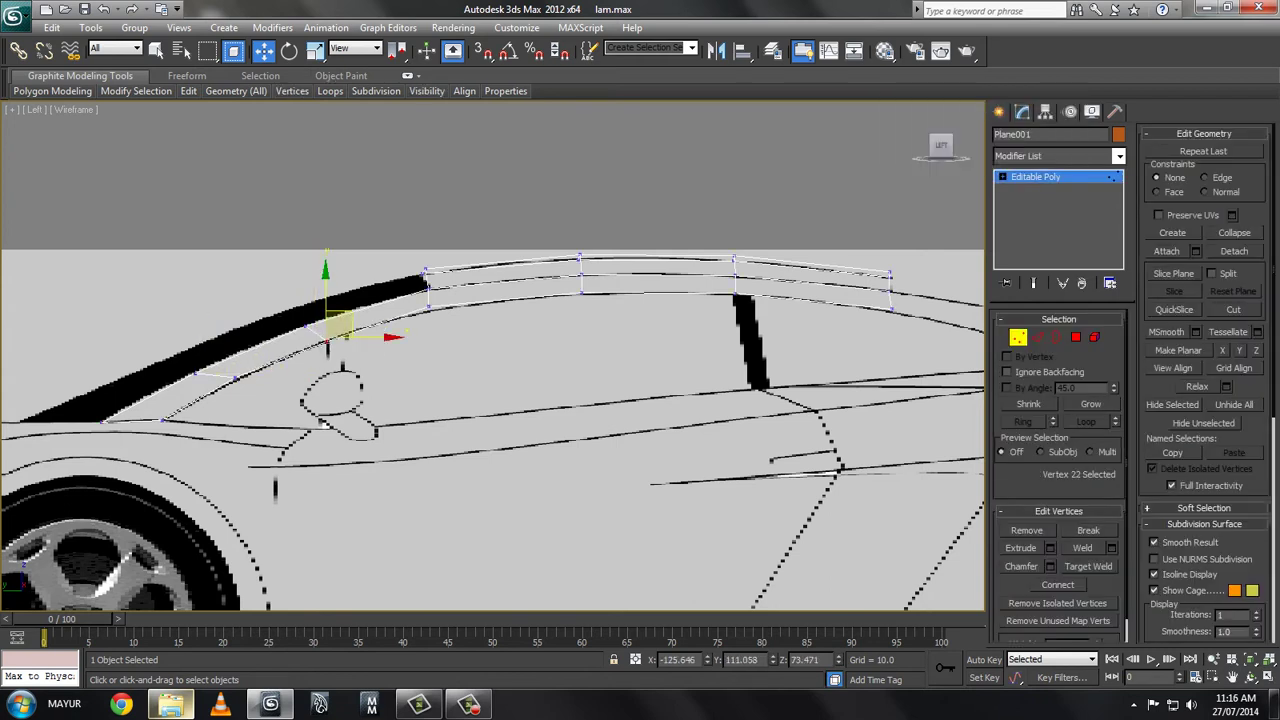
{"action": "left_click", "coordinate": [196, 374]}
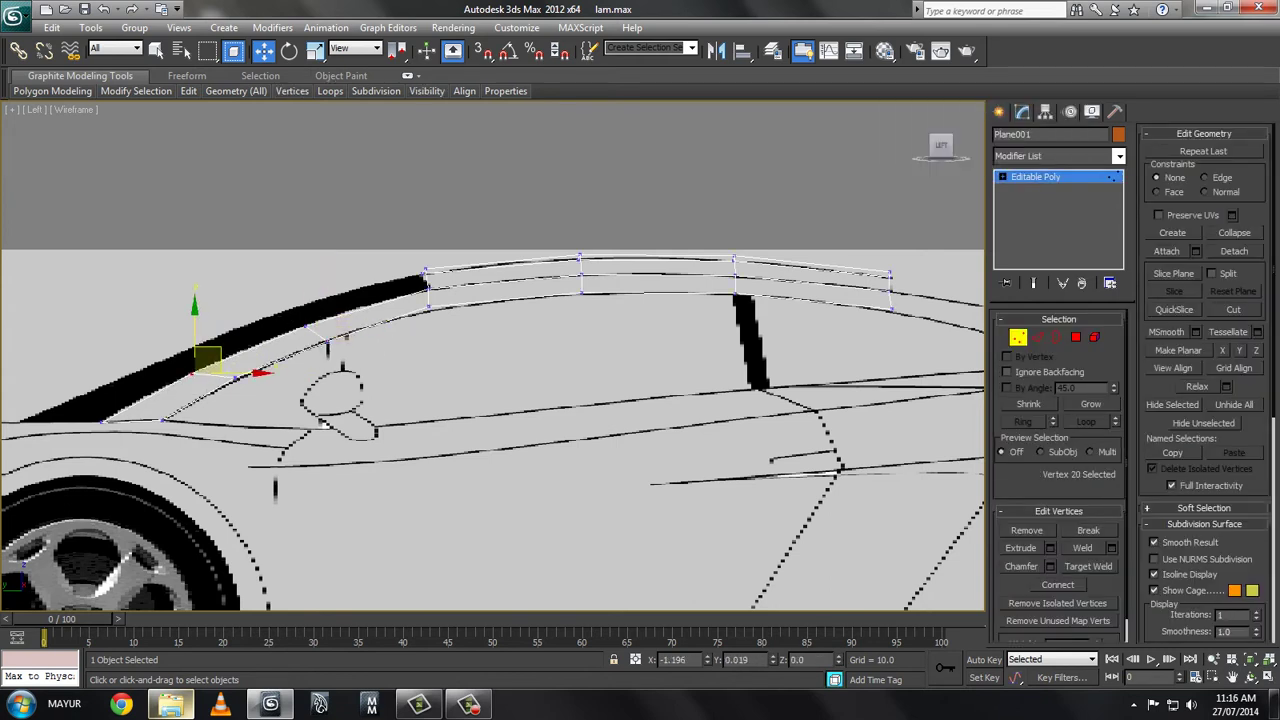
{"action": "key", "text": "alt+w"}
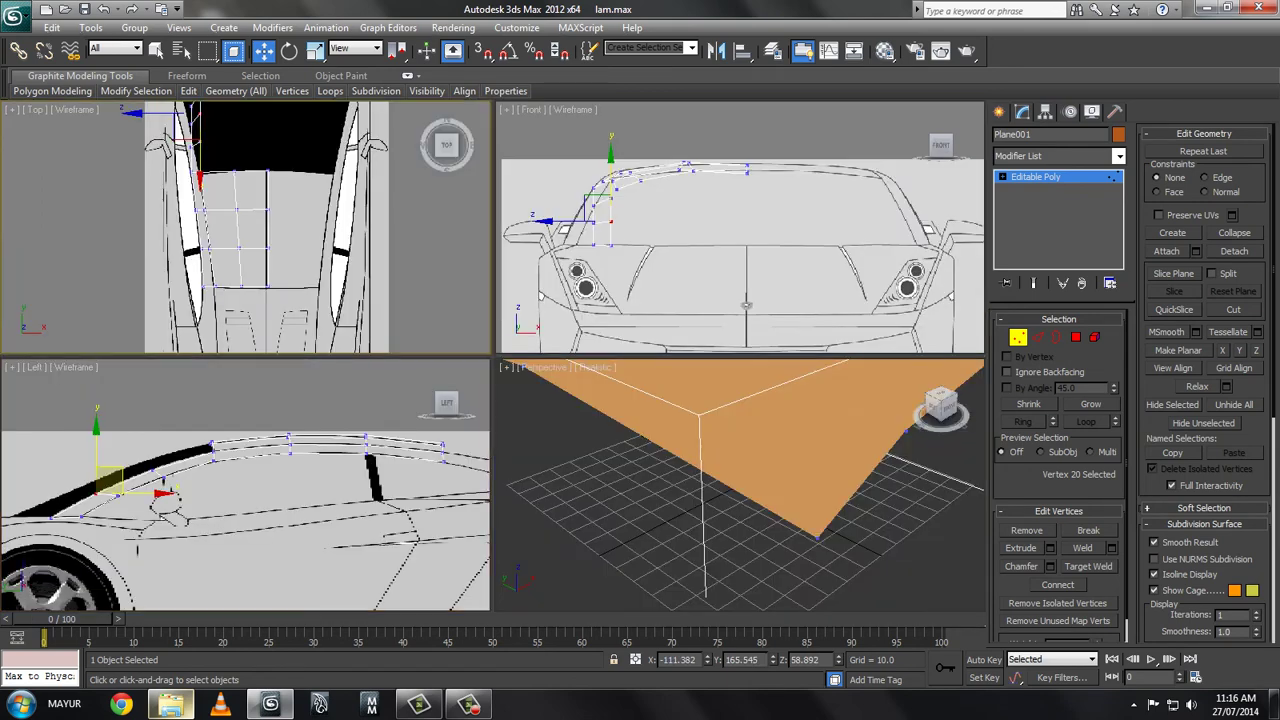
{"action": "key", "text": "alt+w"}
{"action": "left_click_drag", "start_coordinate": [453, 338], "coordinate": [453, 338]}
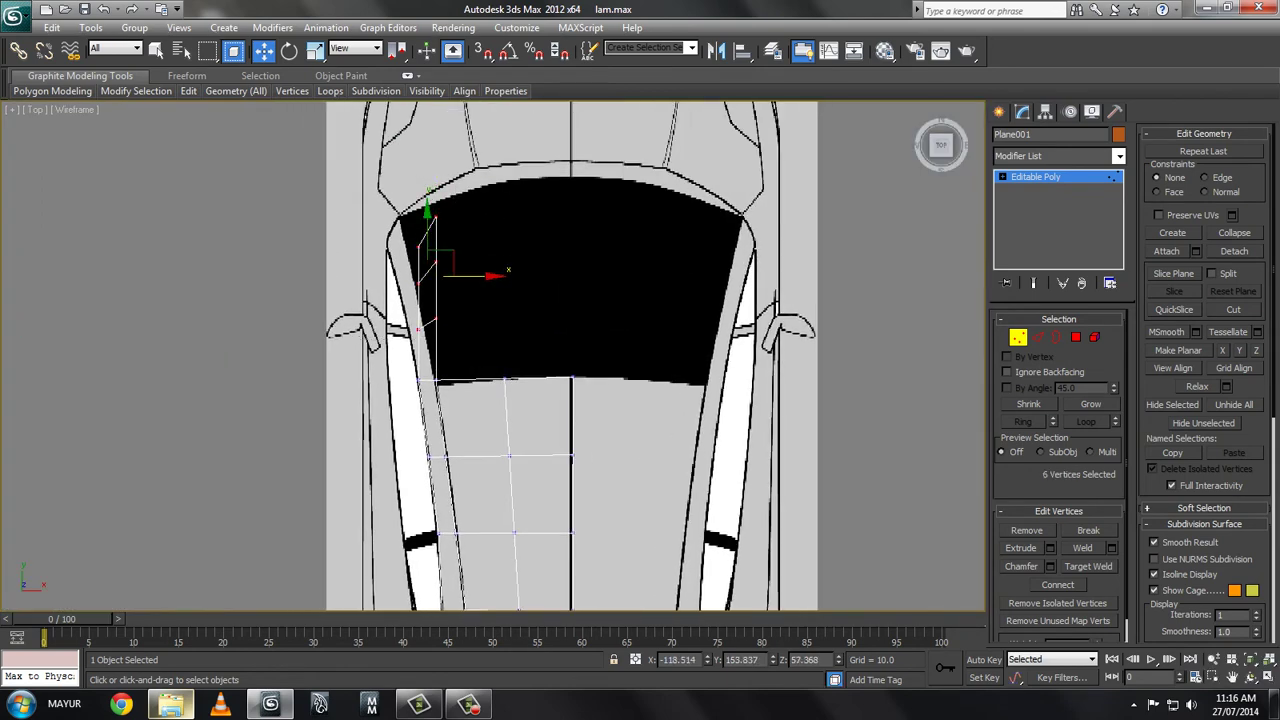
{"action": "left_click_drag", "start_coordinate": [395, 300], "coordinate": [440, 345], "text": "alt"}
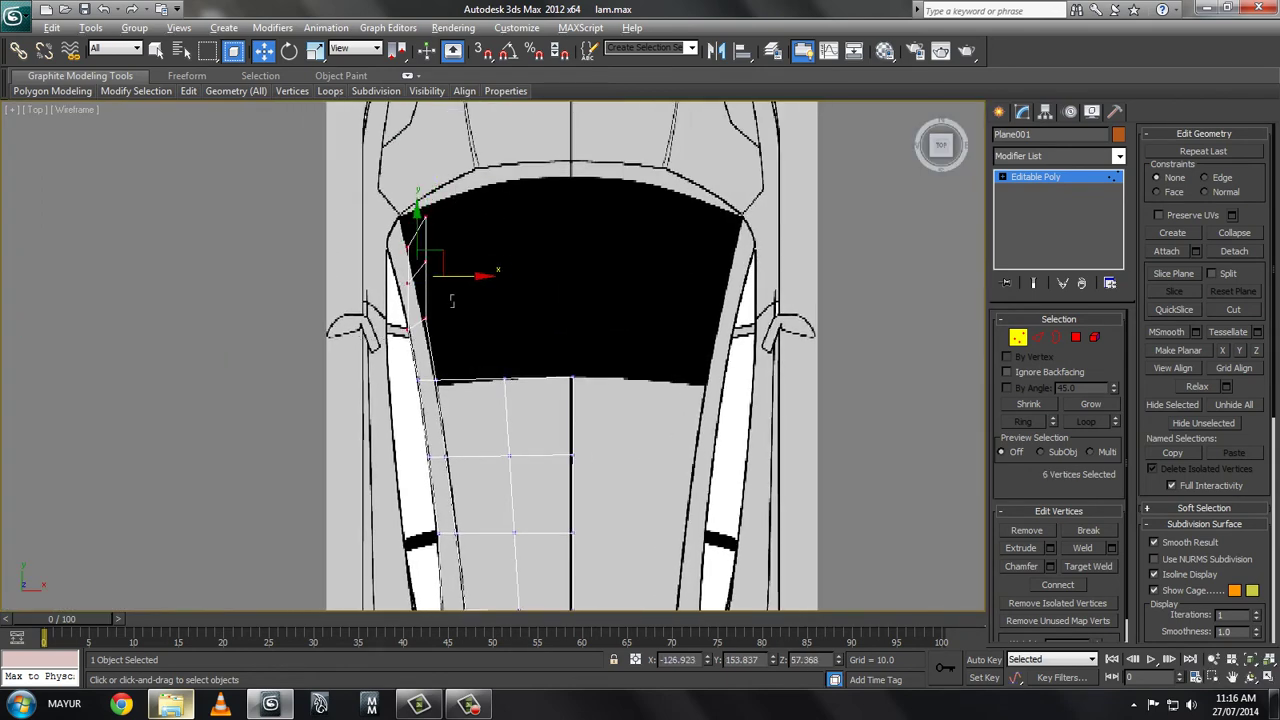
{"action": "left_click_drag", "start_coordinate": [428, 250], "coordinate": [406, 250]}
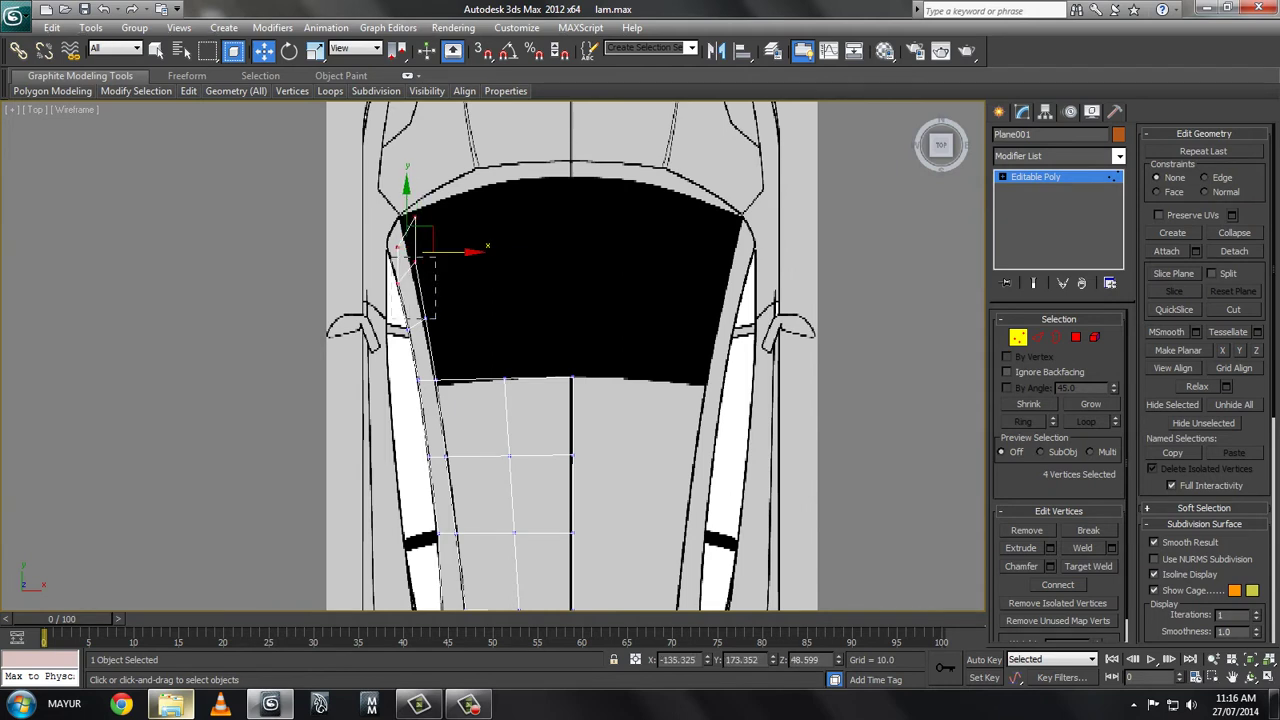
- Select a pair of pillar vertices and return to the four-view layout
{"action": "left_click", "coordinate": [402, 213]}
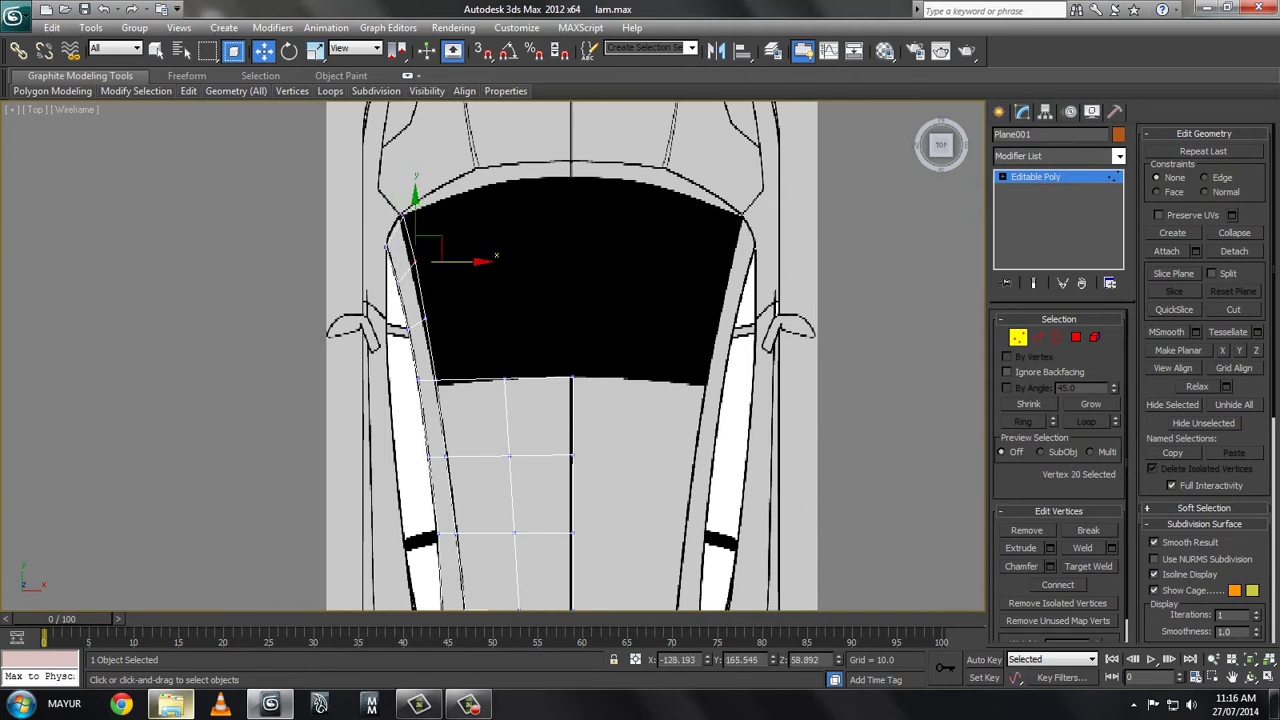
{"action": "left_click", "coordinate": [411, 260], "text": "ctrl"}
{"action": "left_click_drag", "start_coordinate": [437, 334], "coordinate": [437, 334], "text": "ctrl"}
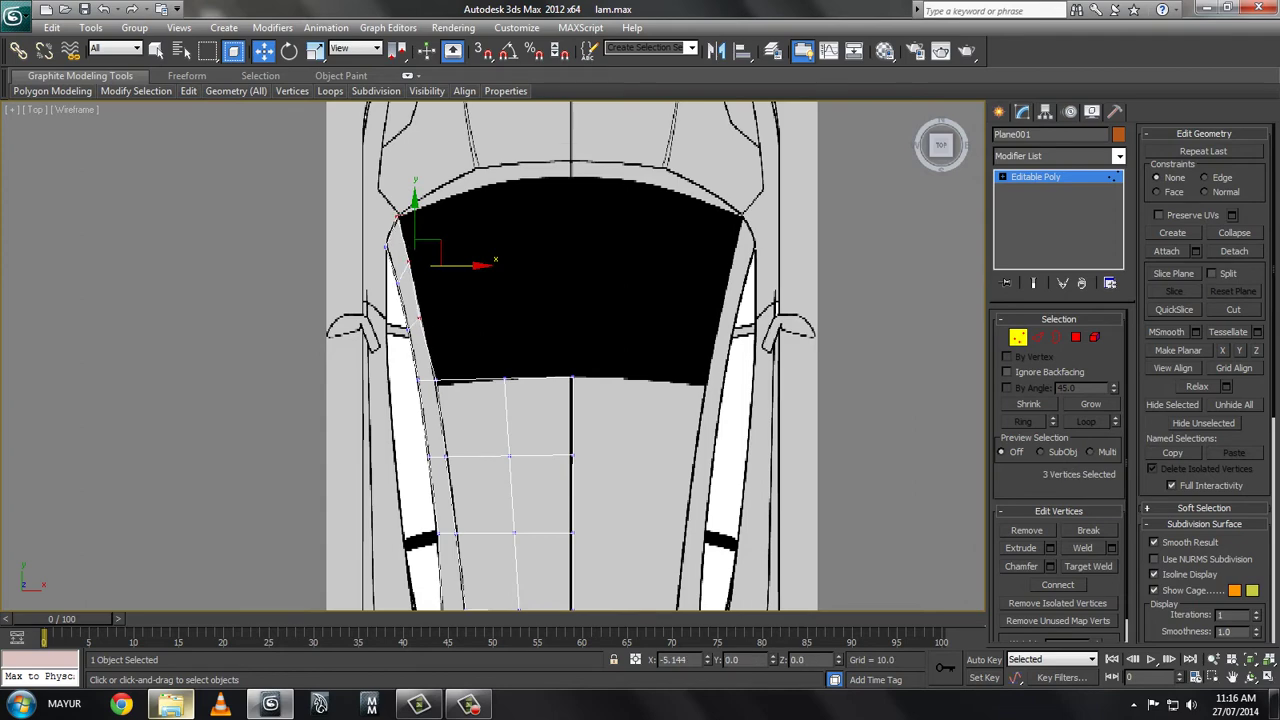
{"action": "left_click", "coordinate": [420, 316], "text": "alt"}
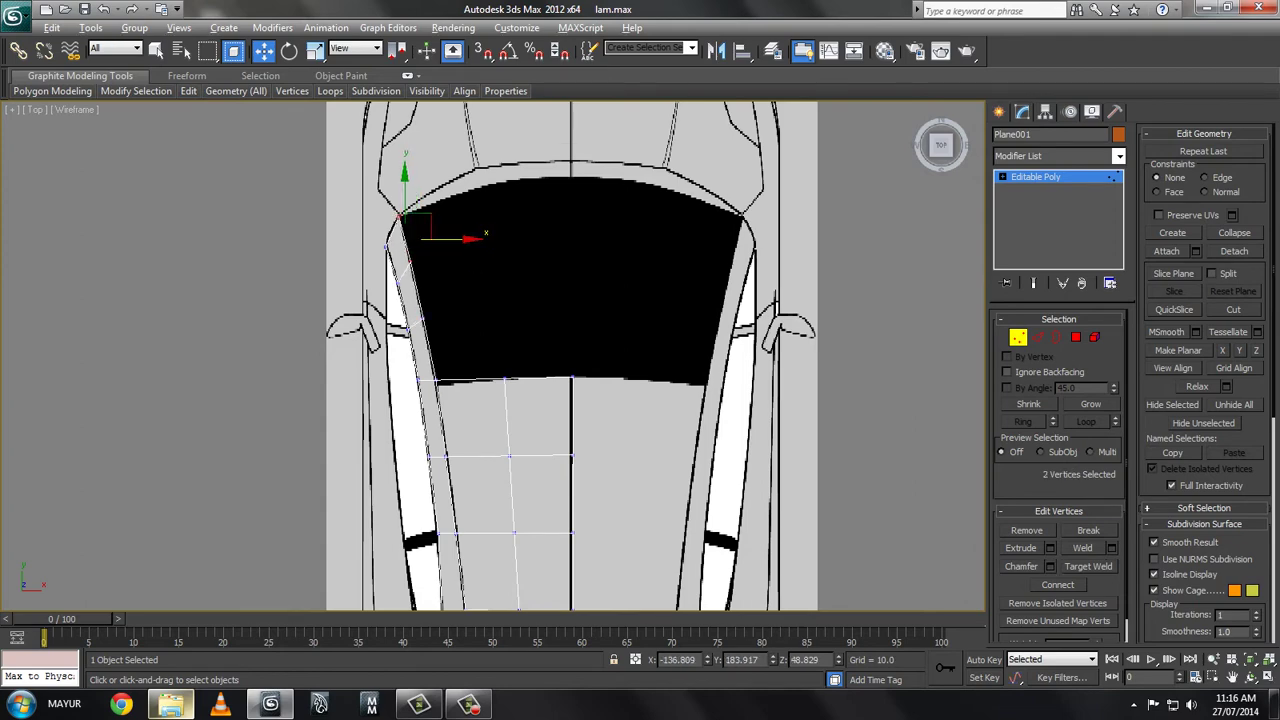
{"action": "key", "text": "alt+w"}
- Set the body shell's object colour to dark grey
{"action": "left_click", "coordinate": [1118, 134]}
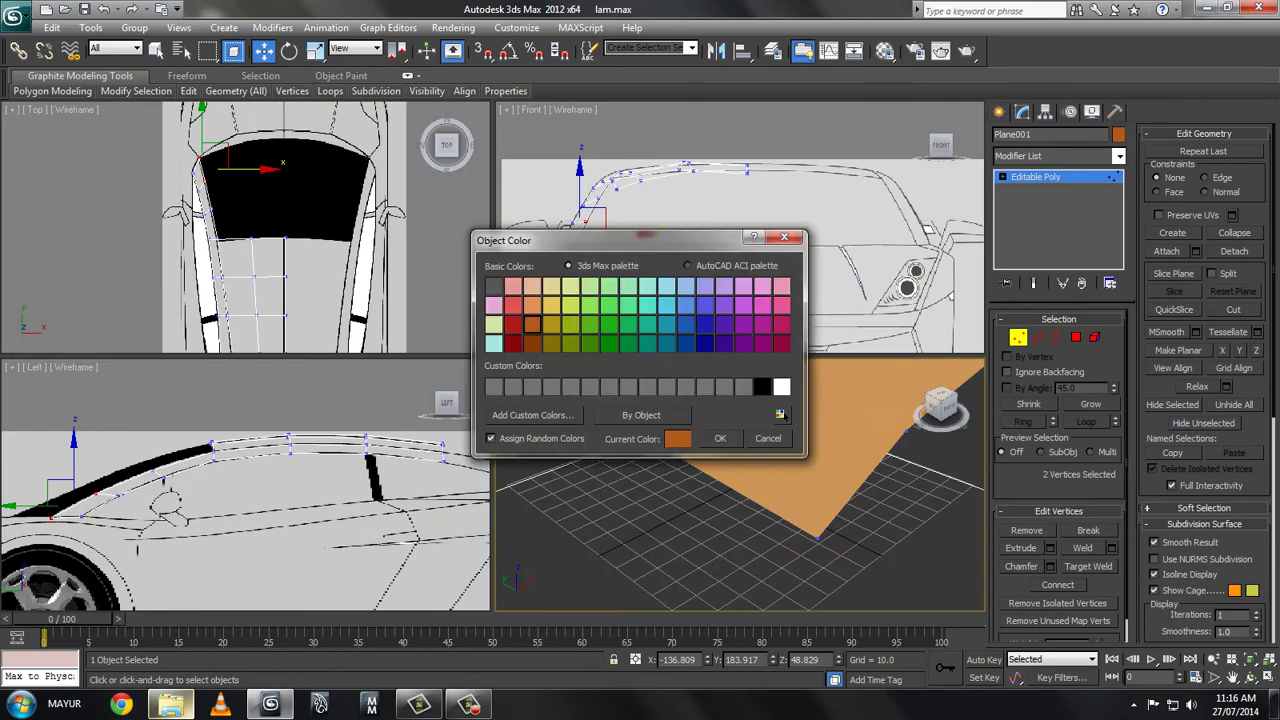
{"action": "left_click", "coordinate": [494, 286]}
{"action": "left_click", "coordinate": [720, 438]}
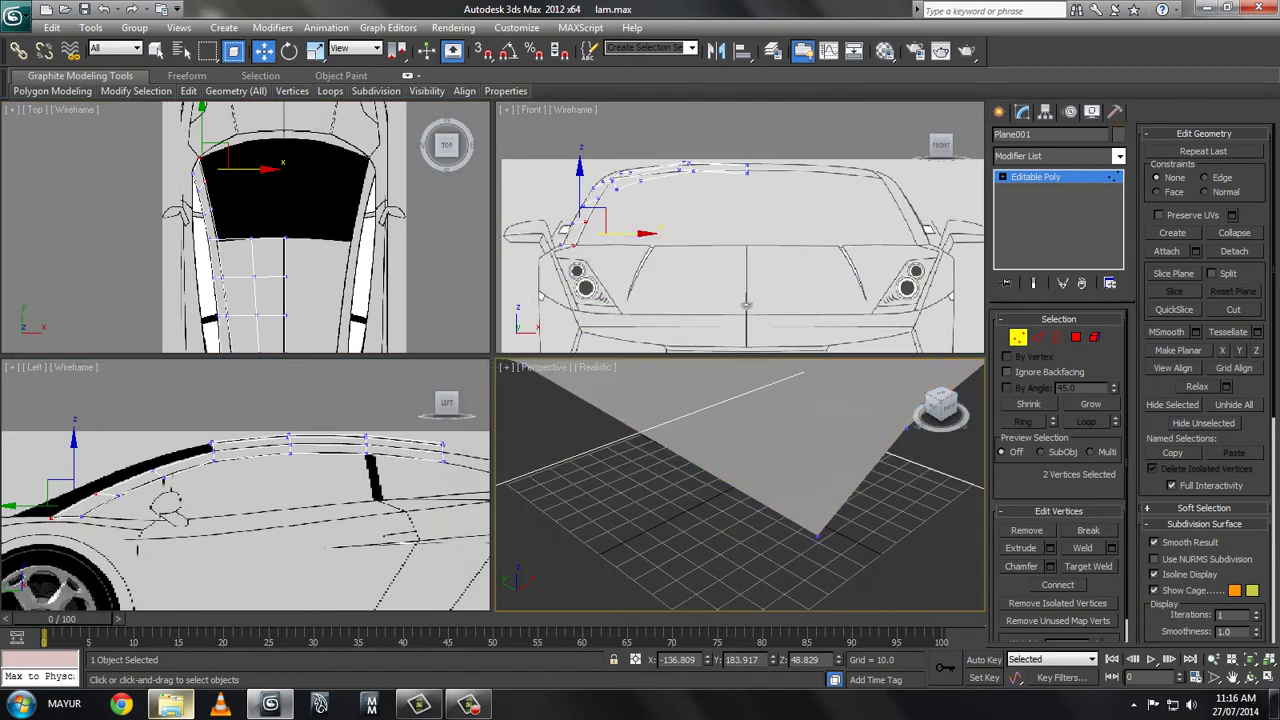
- Show Perspective with edged faces, orbit it, and frame the roof in the side view
{"action": "key", "text": "F4"}
{"action": "middle_click_drag", "start_coordinate": [740, 480], "coordinate": [700, 450], "text": "alt"}
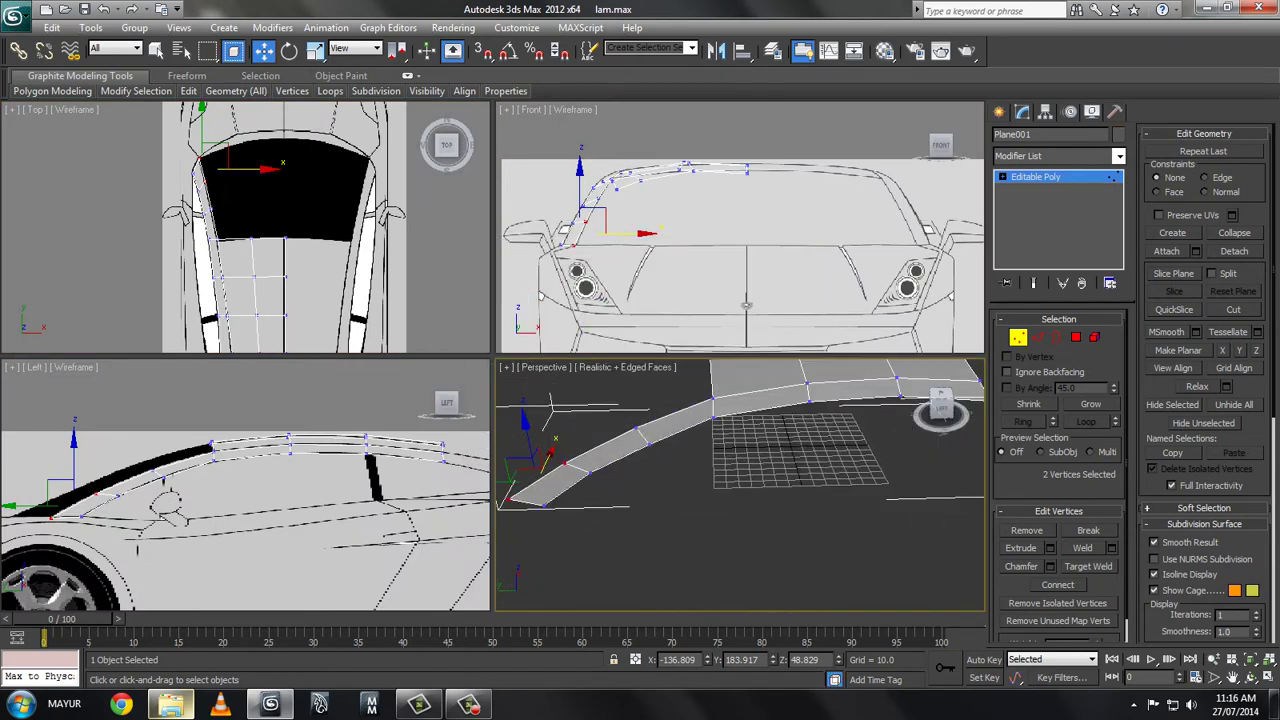
{"action": "middle_click_drag", "start_coordinate": [280, 260], "coordinate": [305, 170]}
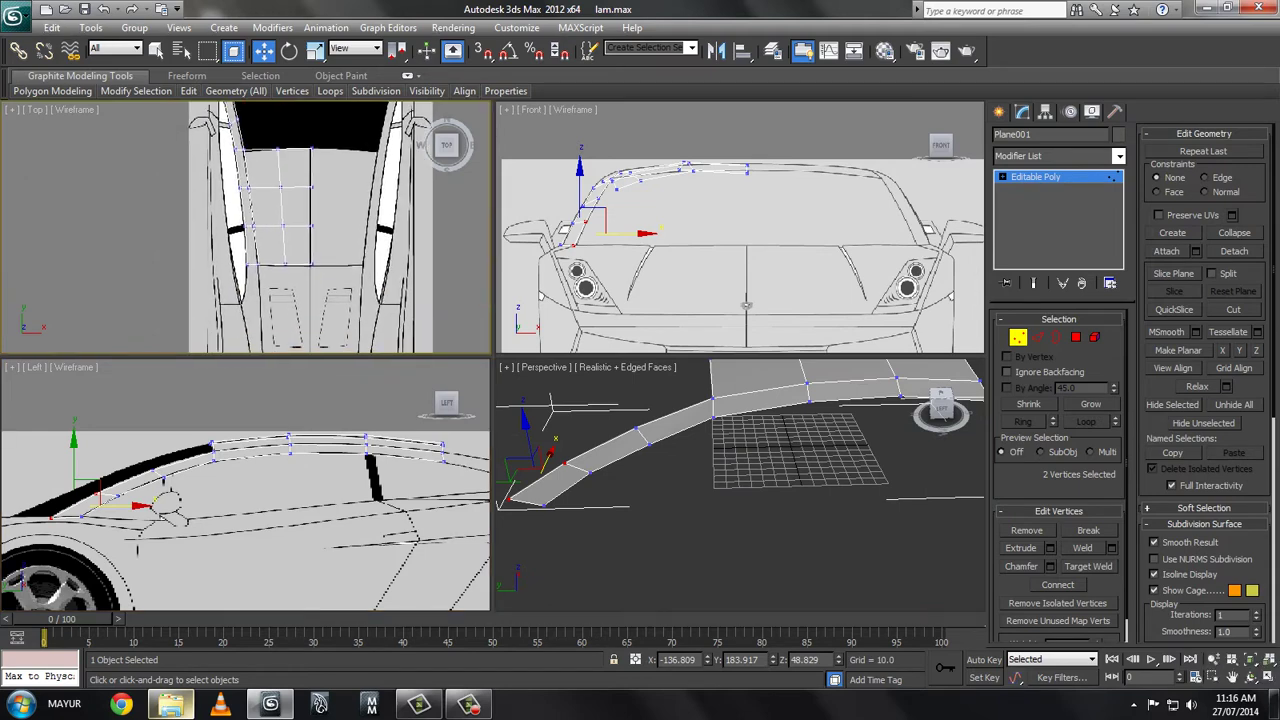
{"action": "key", "text": "alt+w"}
{"action": "mouse_move", "coordinate": [490, 400]}
{"action": "middle_mouse_down"}
{"action": "mouse_move", "coordinate": [530, 380]}
{"action": "mouse_move", "coordinate": [492, 368]}
{"action": "mouse_move", "coordinate": [470, 388]}
{"action": "mouse_move", "coordinate": [487, 365]}
{"action": "middle_mouse_up"}
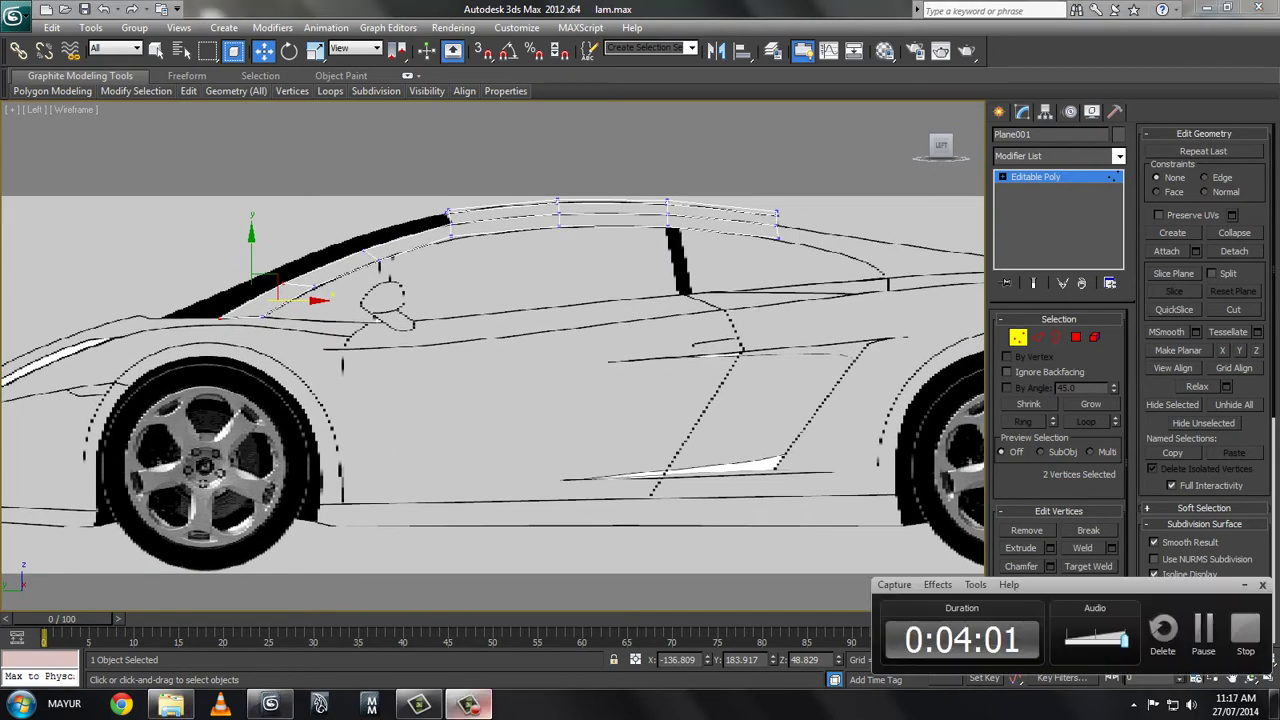
- Ring a roof cross-edge and connect one new edge across the roof strip
{"action": "scroll", "coordinate": [170, 270], "scroll_direction": "up", "scroll_amount": 2}
{"action": "scroll", "coordinate": [170, 270], "scroll_direction": "up", "scroll_amount": 3}
{"action": "middle_click_drag", "start_coordinate": [625, 370], "coordinate": [480, 492]}
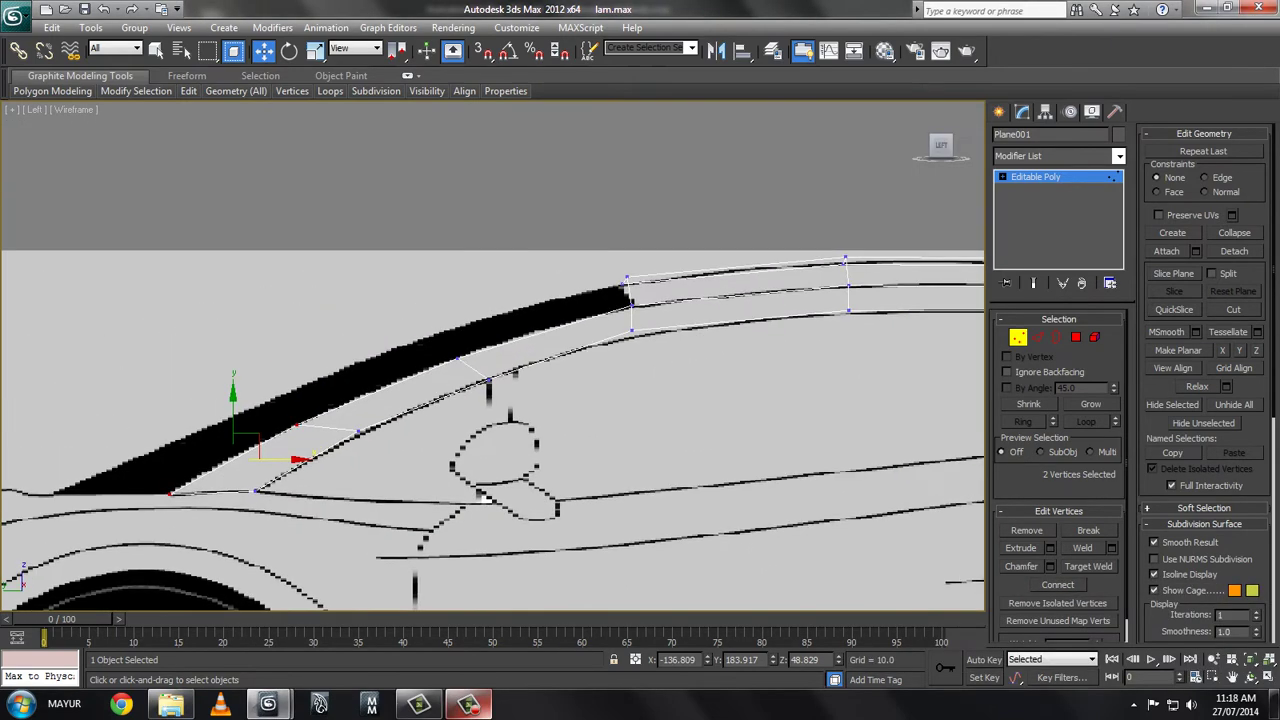
{"action": "key", "text": "2"}
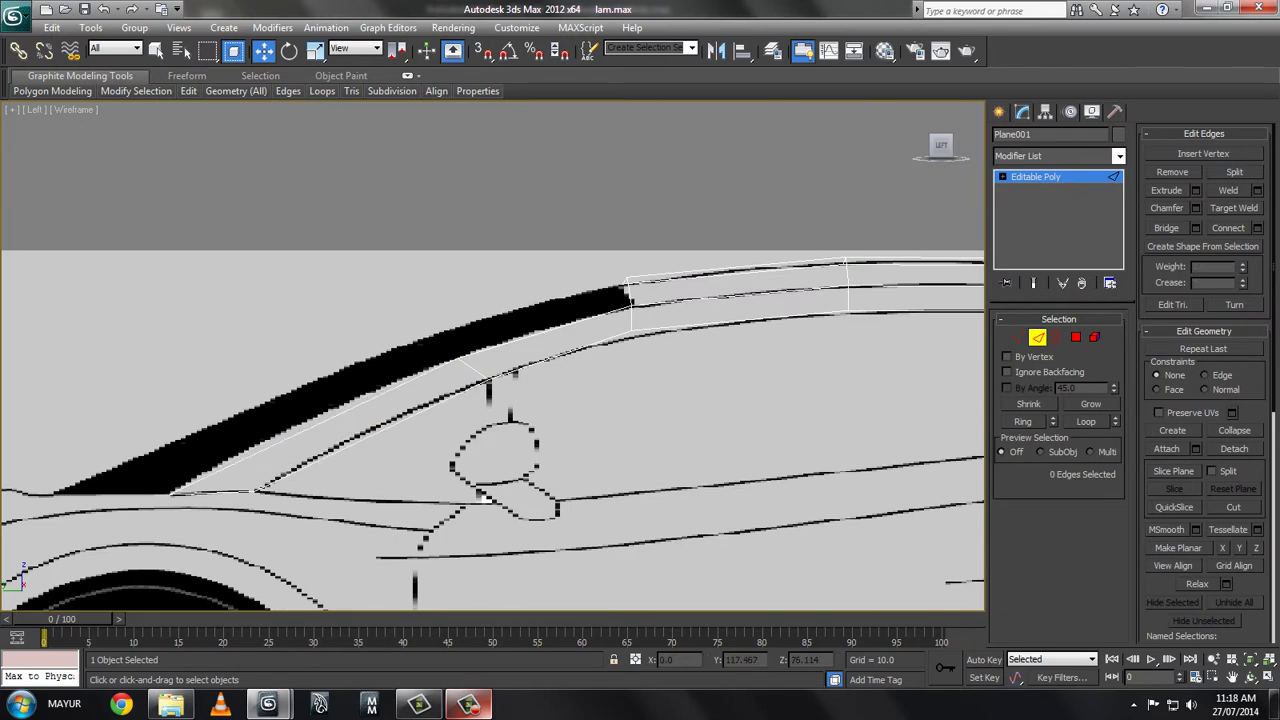
{"action": "left_click", "coordinate": [485, 372]}
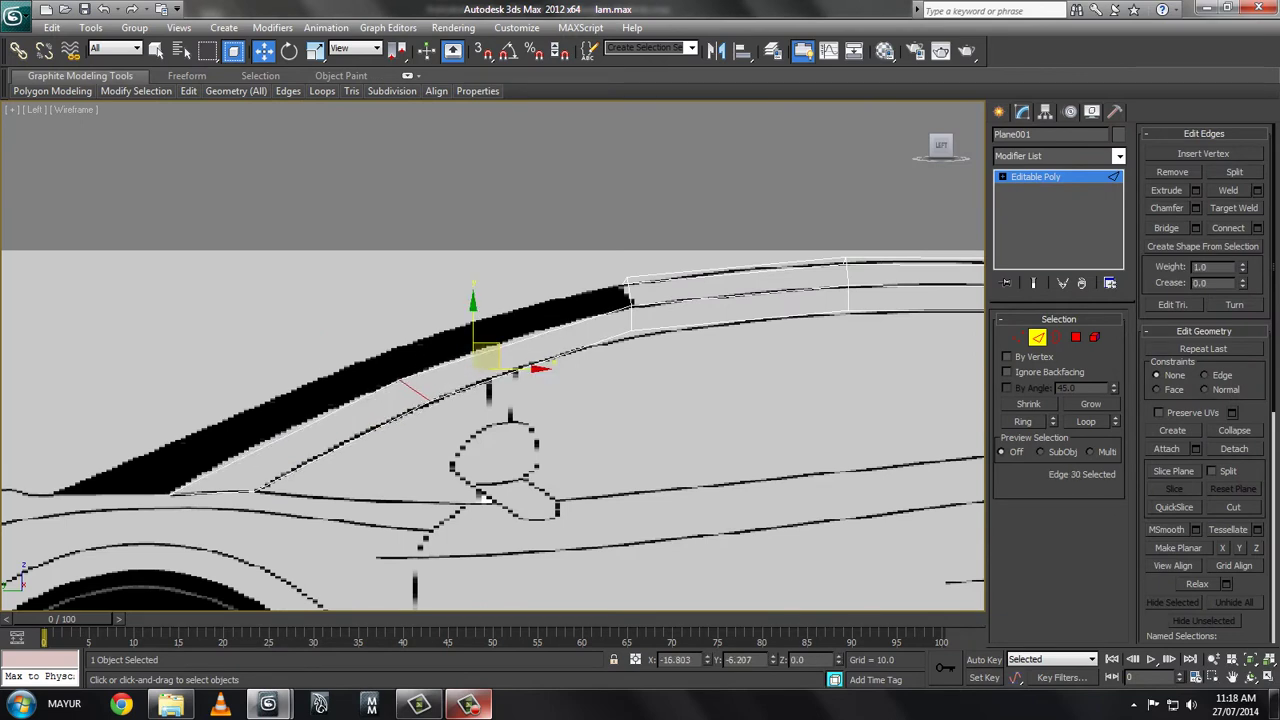
{"action": "middle_click_drag", "start_coordinate": [490, 390], "coordinate": [135, 440]}
{"action": "key", "text": "alt+r"}
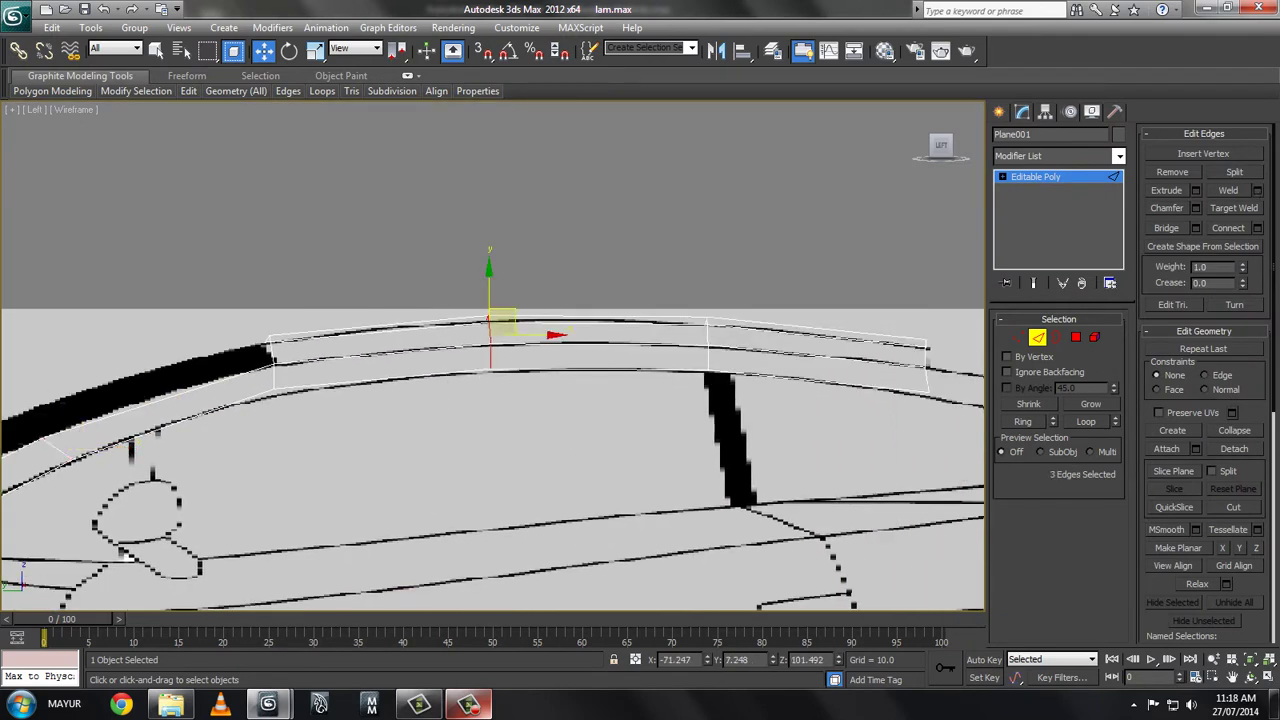
{"action": "key", "text": "ctrl+d"}
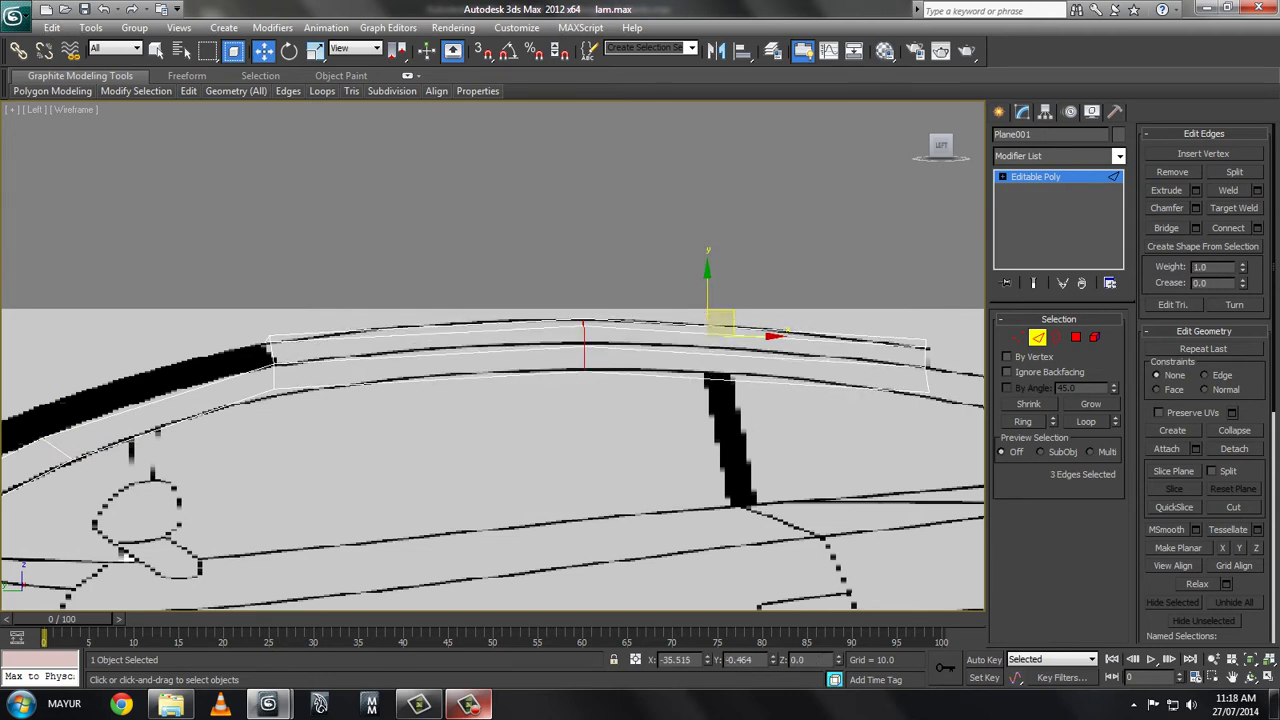
{"action": "left_click", "coordinate": [584, 345]}
- Adjust the new edge's vertices to follow the roof profile
{"action": "key", "text": "1"}
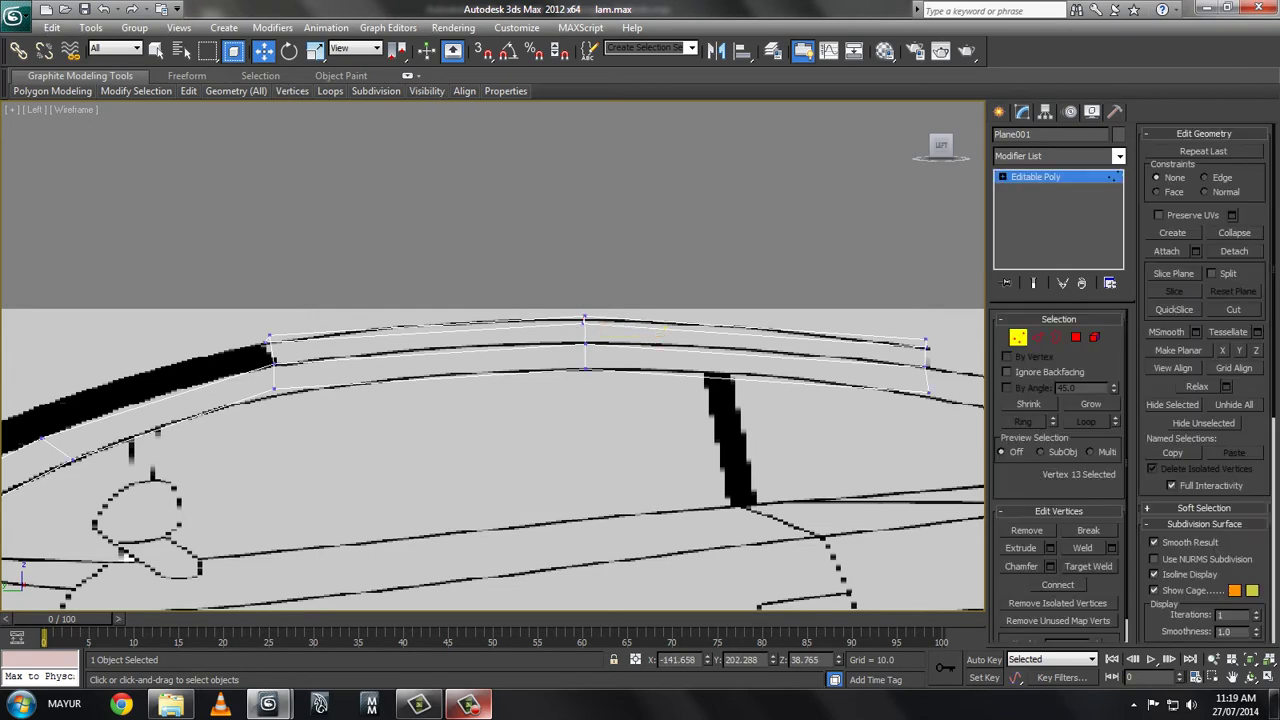
{"action": "left_click_drag", "start_coordinate": [566, 281], "coordinate": [603, 323]}
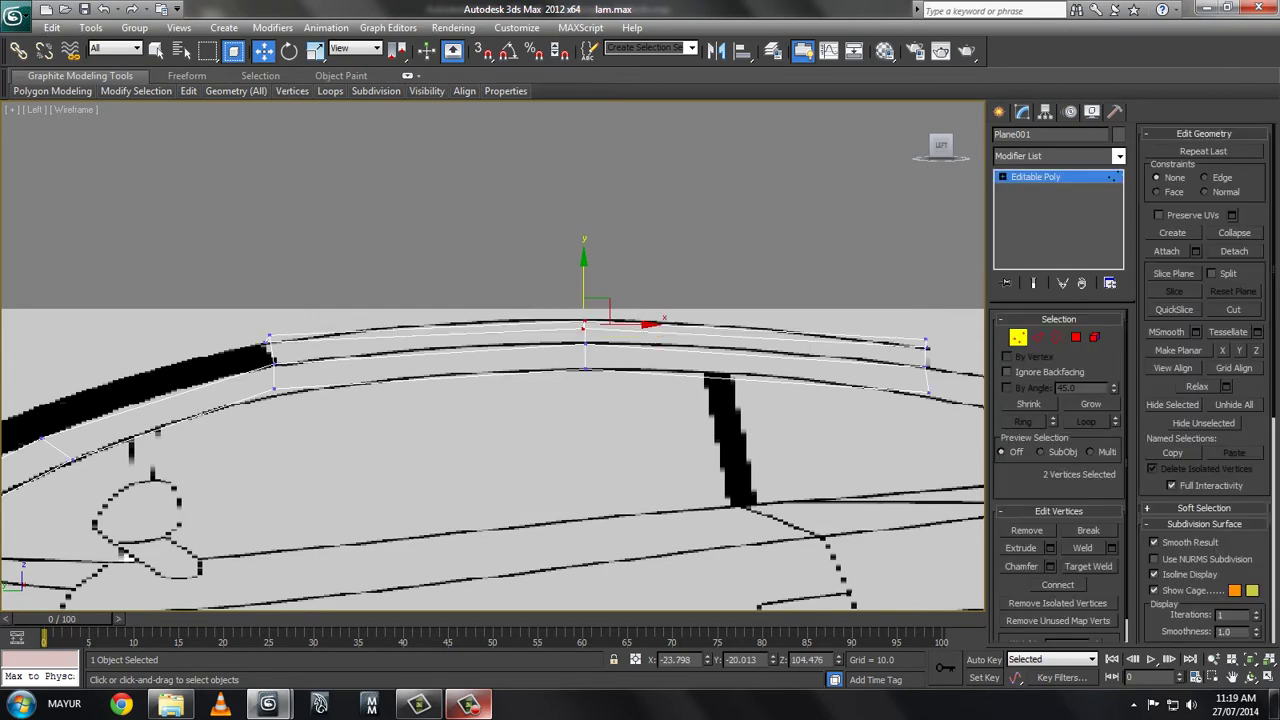
{"action": "middle_click_drag", "start_coordinate": [603, 323], "coordinate": [603, 315]}
{"action": "mouse_move", "coordinate": [128, 535]}
{"action": "middle_mouse_down"}
{"action": "mouse_move", "coordinate": [331, 425]}
{"action": "mouse_move", "coordinate": [498, 372]}
{"action": "middle_mouse_up"}
{"action": "key", "text": "2"}
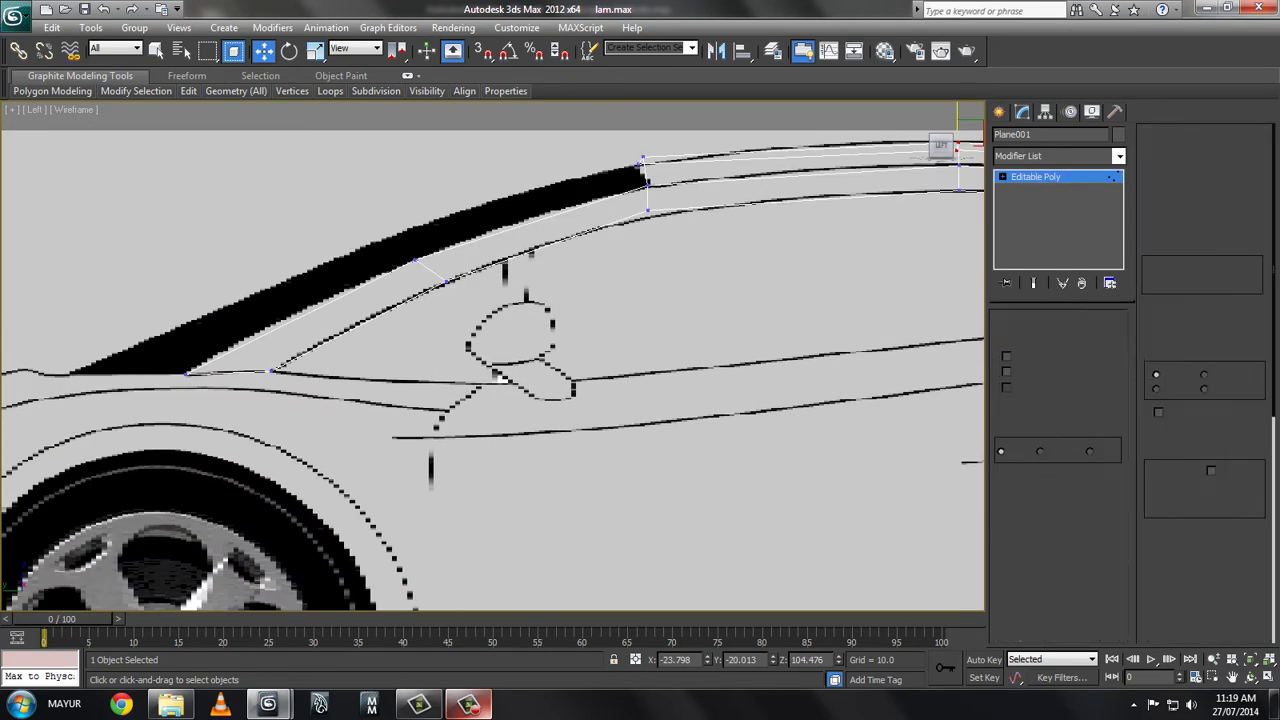
{"action": "key", "text": "alt+w"}
- Select the pillar's corner vertex at the windshield in Top view
{"action": "key", "text": "t"}
{"action": "key", "text": "alt+w"}
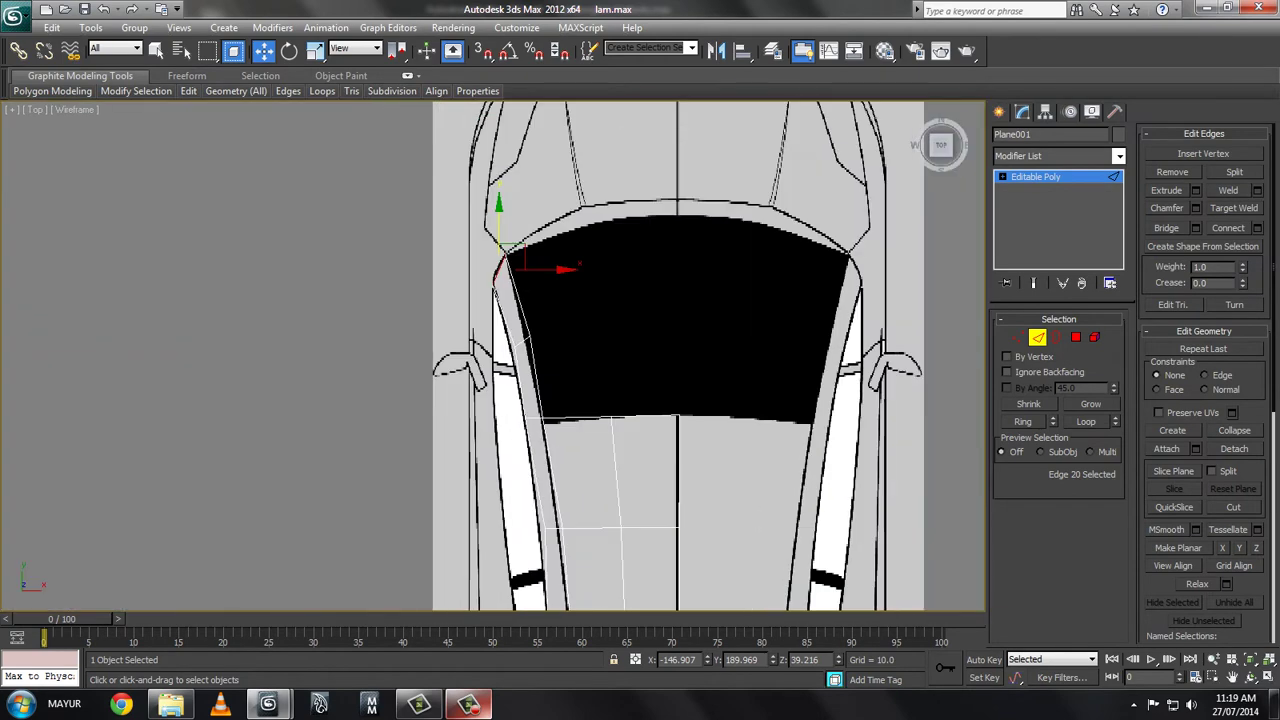
{"action": "scroll", "coordinate": [485, 335], "scroll_direction": "up", "scroll_amount": 2}
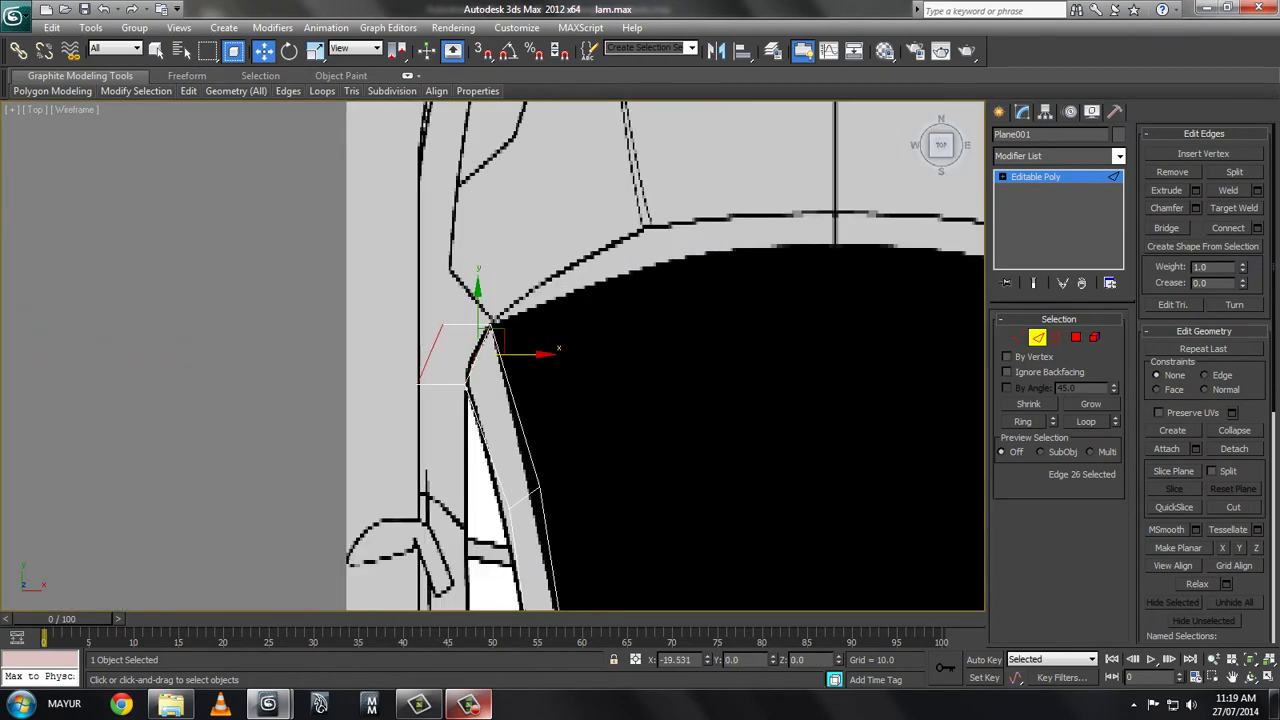
{"action": "key", "text": "1"}
{"action": "left_click", "coordinate": [443, 323]}
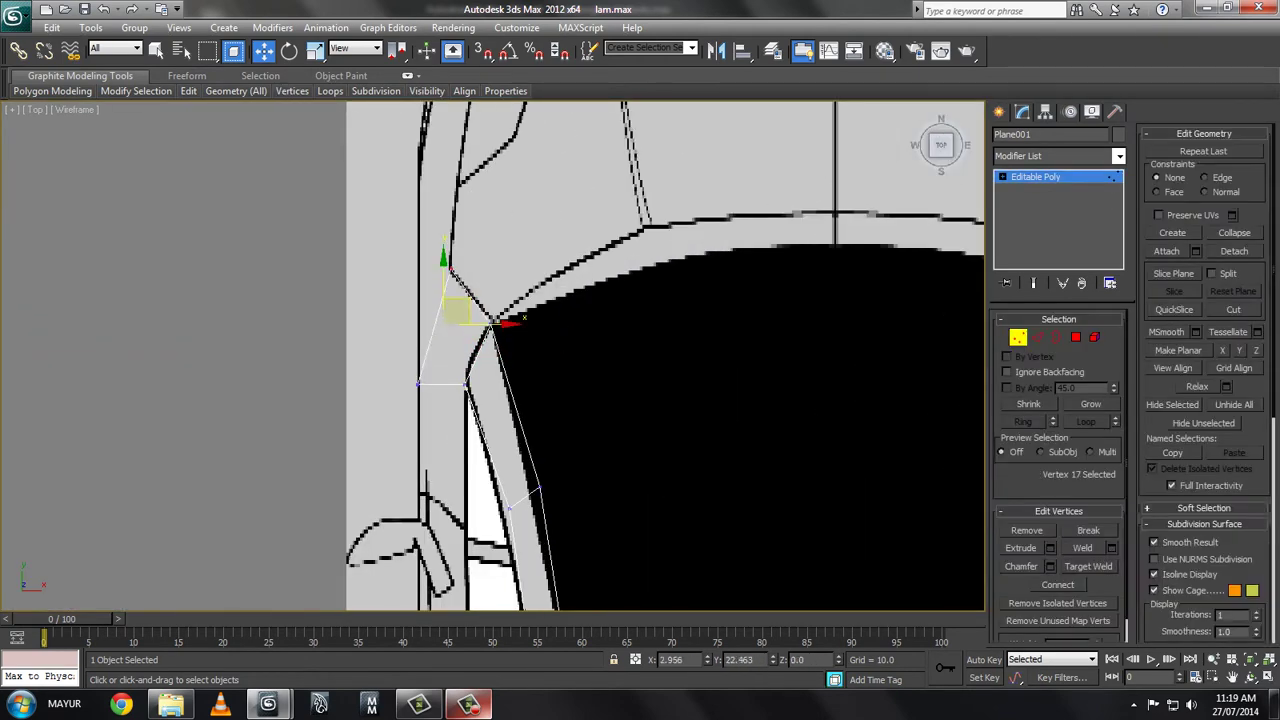
{"action": "middle_click_drag", "start_coordinate": [665, 356], "coordinate": [677, 308]}
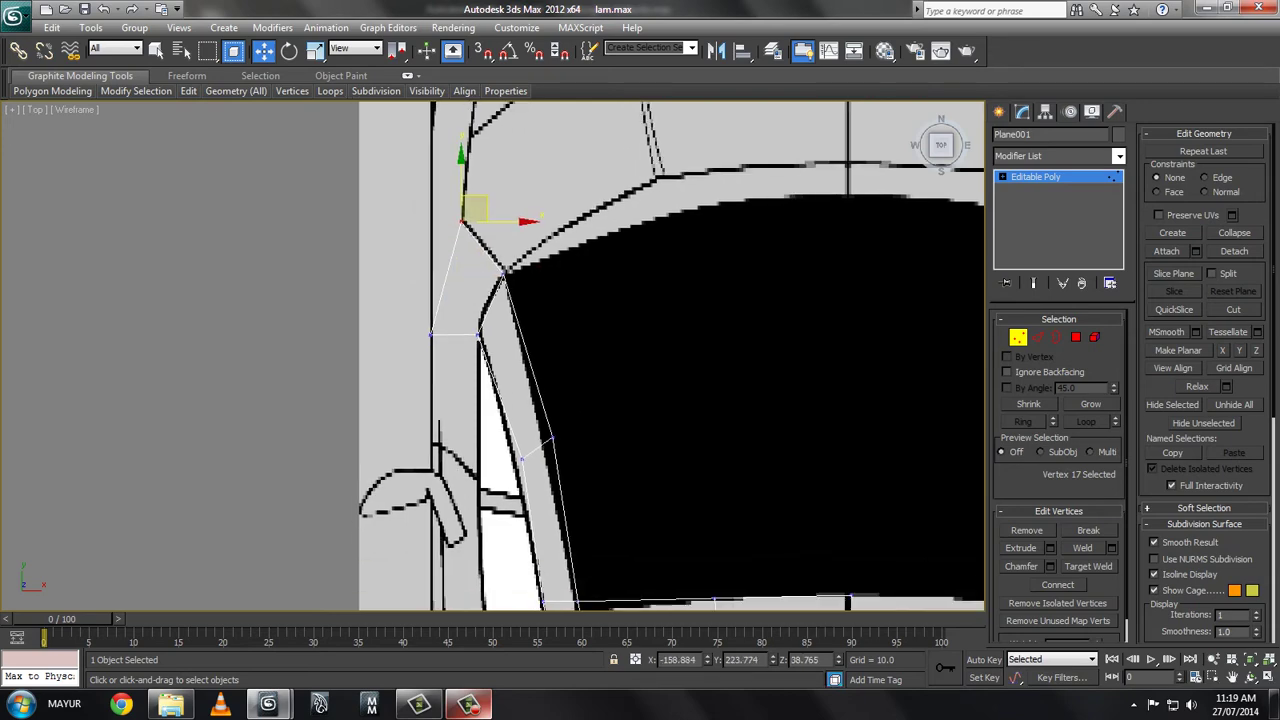
- Shift-drag the strip's front edge to add a polygon along the fender
{"action": "key", "text": "2"}
{"action": "left_click", "coordinate": [490, 290]}
{"action": "key", "text": "alt+w"}
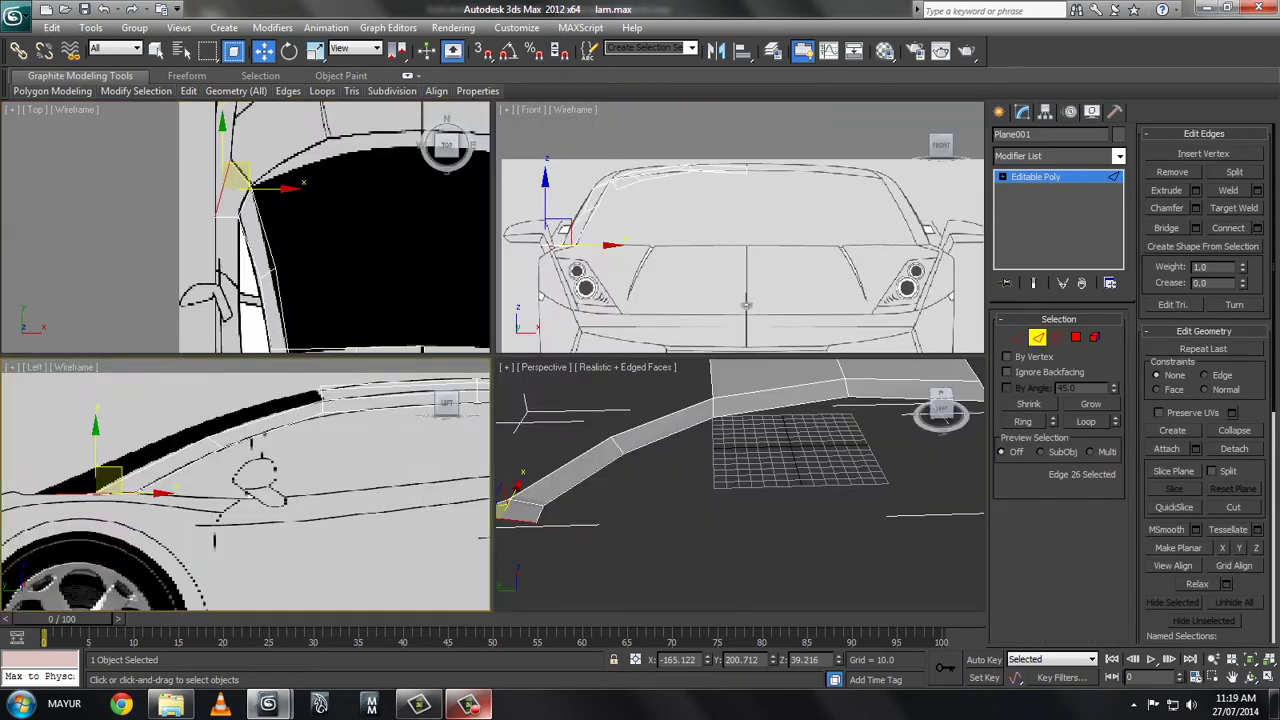
{"action": "key", "text": "alt+w"}
{"action": "middle_click_drag", "start_coordinate": [500, 350], "coordinate": [580, 370]}
{"action": "mouse_move", "coordinate": [297, 373]}
{"action": "left_mouse_down"}
{"action": "mouse_move", "coordinate": [365, 394]}
{"action": "mouse_move", "coordinate": [443, 387]}
{"action": "left_mouse_up"}
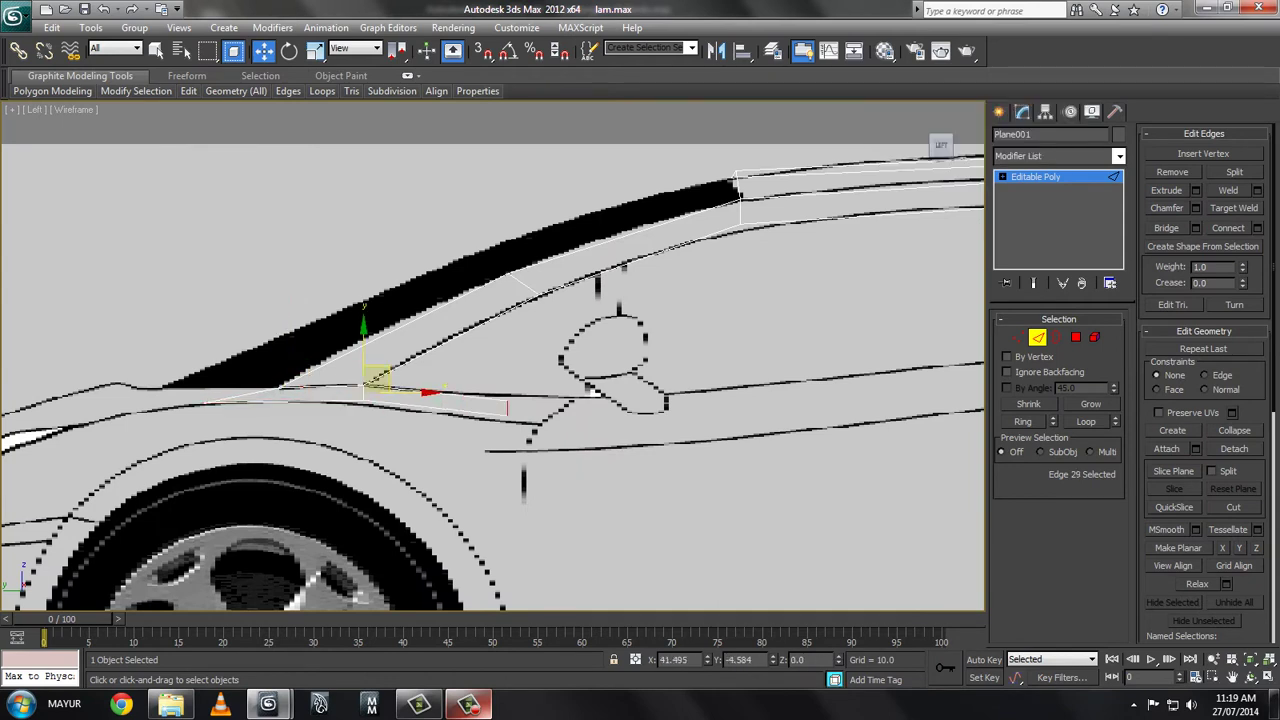
- Move the fender corner vertex onto the blueprint's fender line in Top view
{"action": "key", "text": "1"}
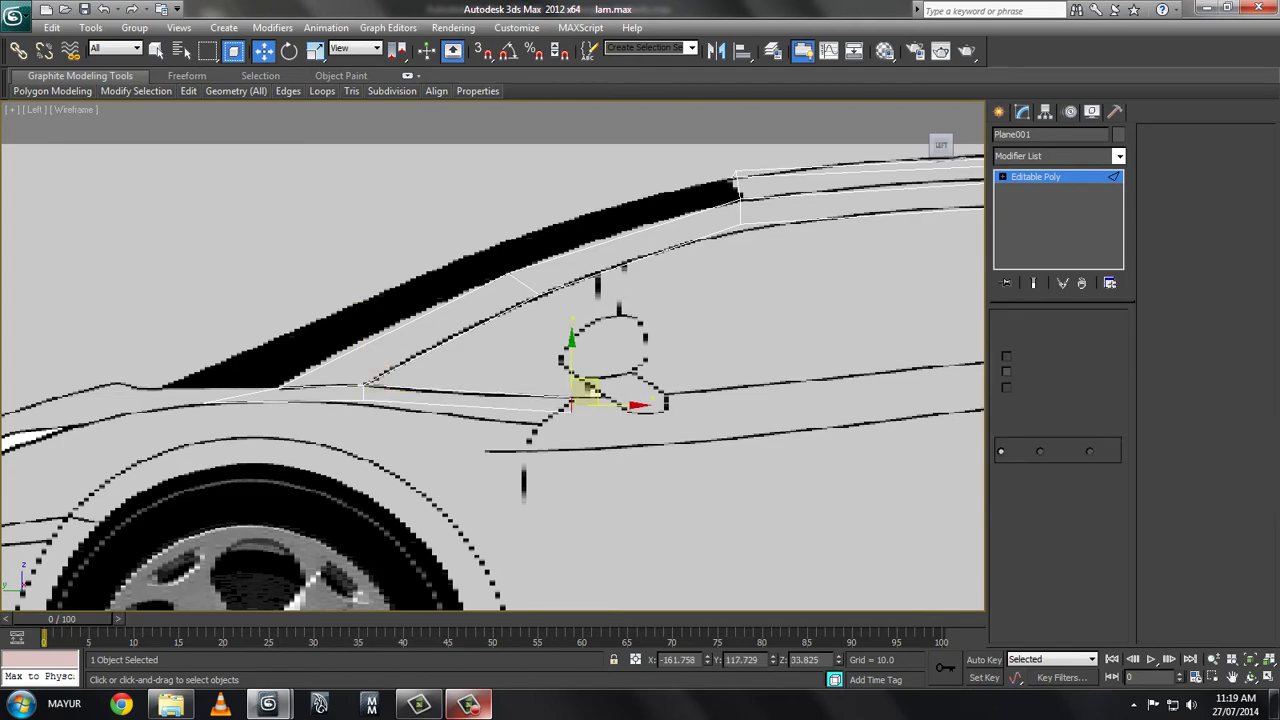
{"action": "left_click", "coordinate": [540, 418]}
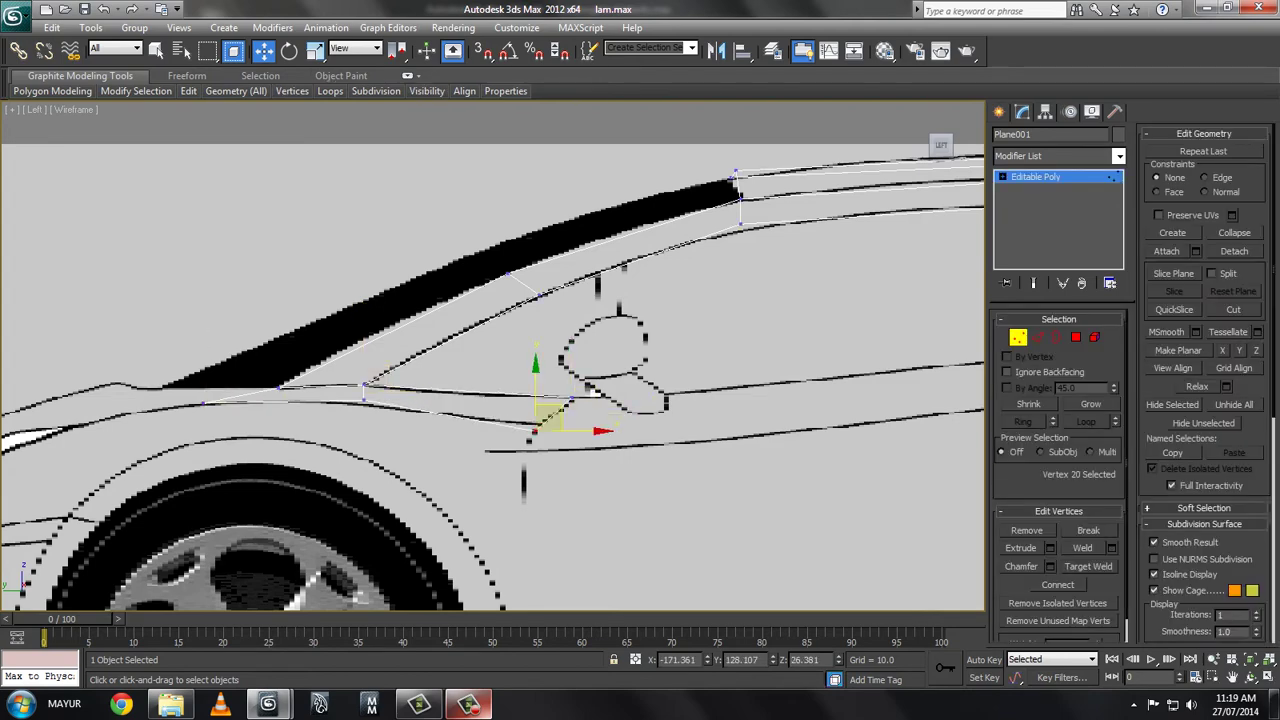
{"action": "key", "text": "alt+w"}
{"action": "key", "text": "alt+w"}
{"action": "scroll", "coordinate": [217, 553], "scroll_direction": "up", "scroll_amount": 2}
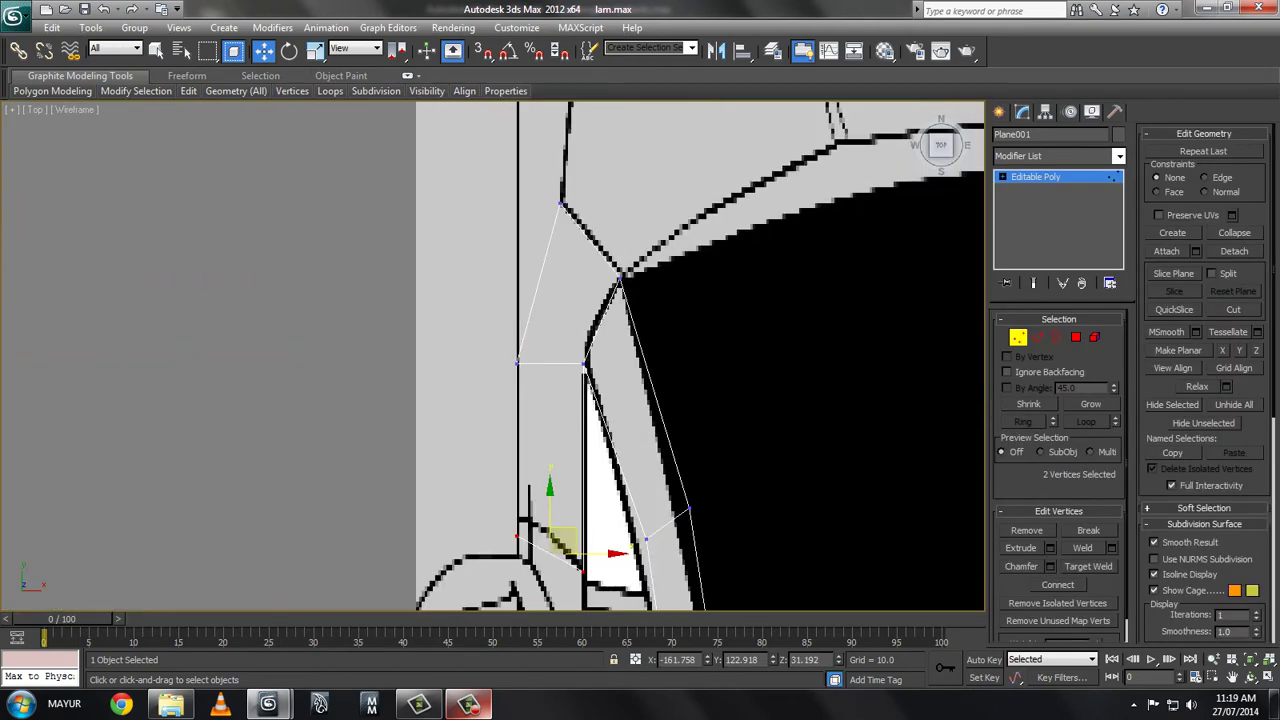
{"action": "left_click", "coordinate": [496, 437]}
{"action": "left_click_drag", "start_coordinate": [510, 427], "coordinate": [510, 408]}
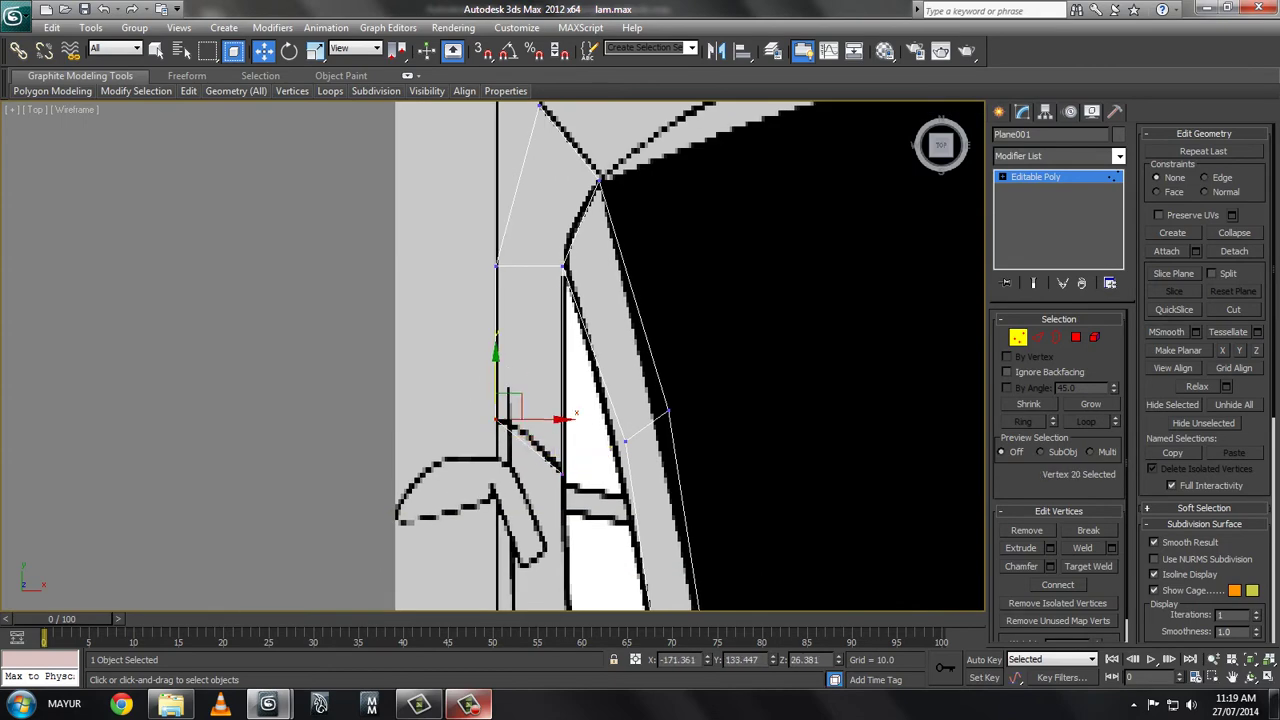
- Select a strip edge near the side mirror
{"action": "key", "text": "2"}
{"action": "key", "text": "alt+w"}
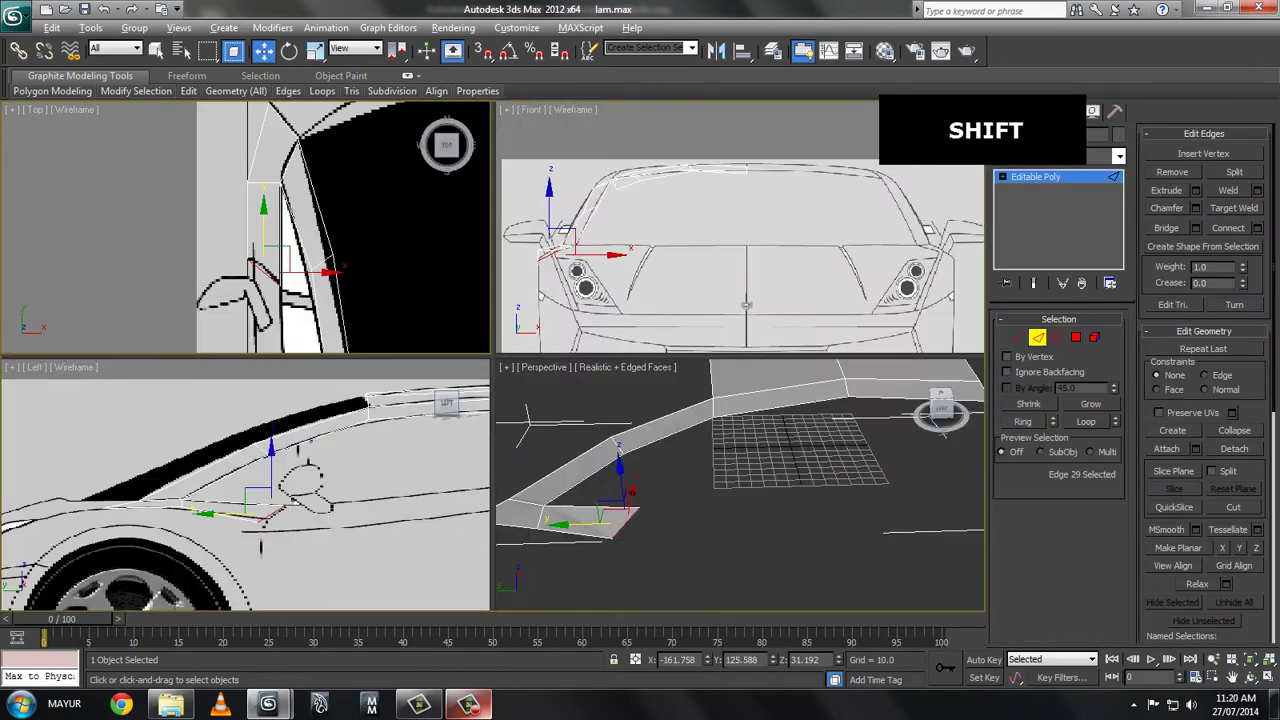
{"action": "key", "text": "alt+w"}
{"action": "scroll", "coordinate": [492, 311], "scroll_direction": "down", "scroll_amount": 3}
{"action": "scroll", "coordinate": [492, 311], "scroll_direction": "down", "scroll_amount": 3}
{"action": "scroll", "coordinate": [492, 311], "scroll_direction": "up", "scroll_amount": 4}
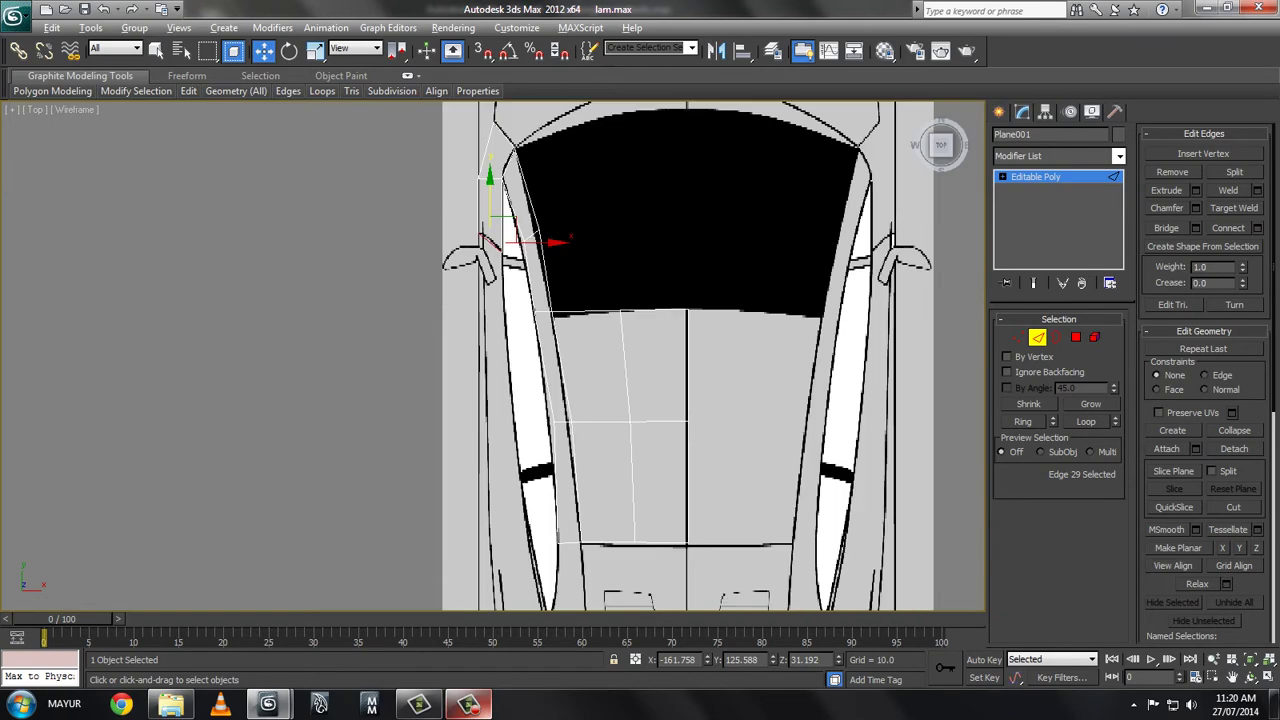
{"action": "key", "text": "alt+w"}
{"action": "key", "text": "alt+w"}
{"action": "scroll", "coordinate": [745, 305], "scroll_direction": "up", "scroll_amount": 2}
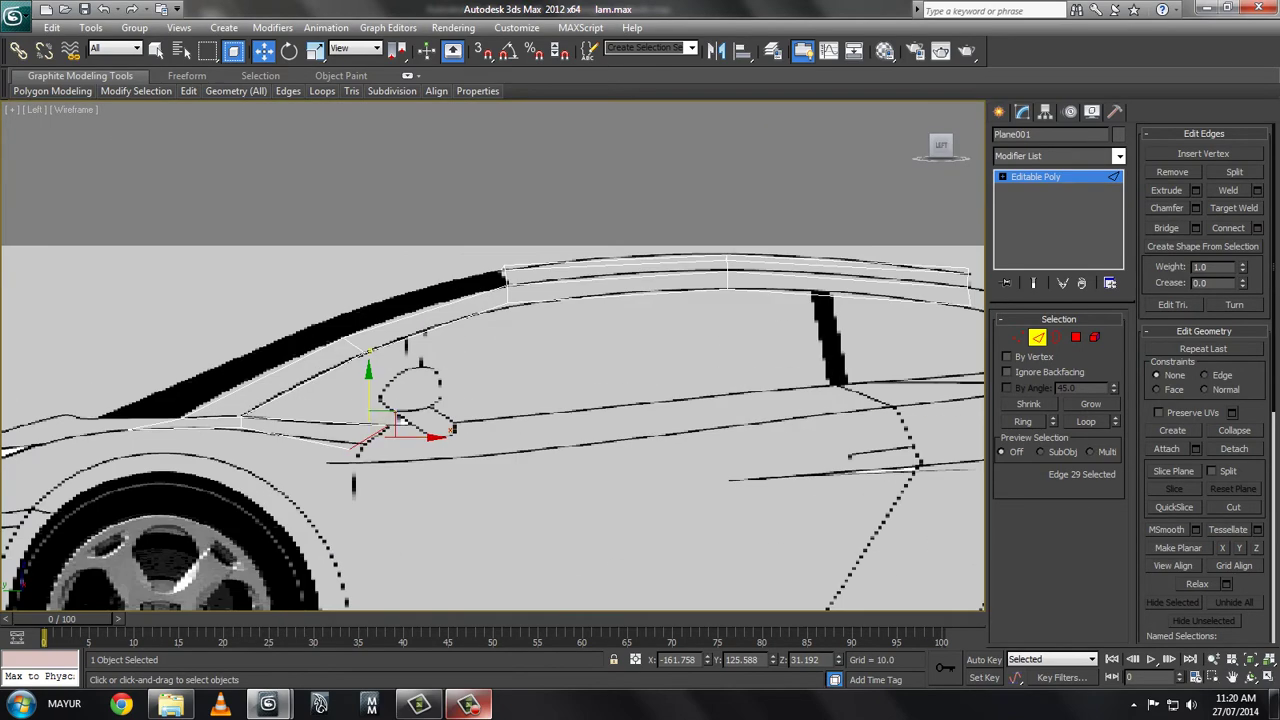
{"action": "scroll", "coordinate": [135, 455], "scroll_direction": "up", "scroll_amount": 2}
{"action": "left_click", "coordinate": [420, 420]}
- Connect the two opposite fender edges with a new edge and snap its lower vertex onto the side-view blueprint line
{"action": "left_click", "coordinate": [460, 393], "text": "ctrl"}
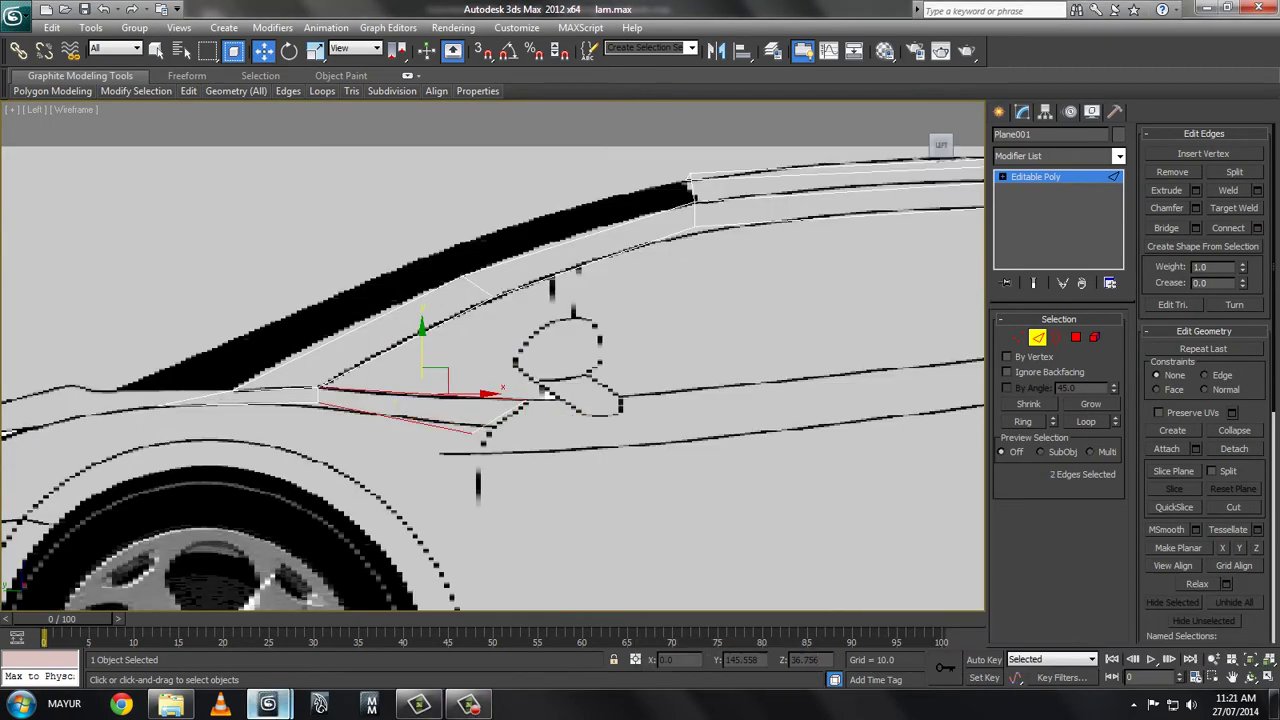
{"action": "key", "text": "ctrl+shift+e"}
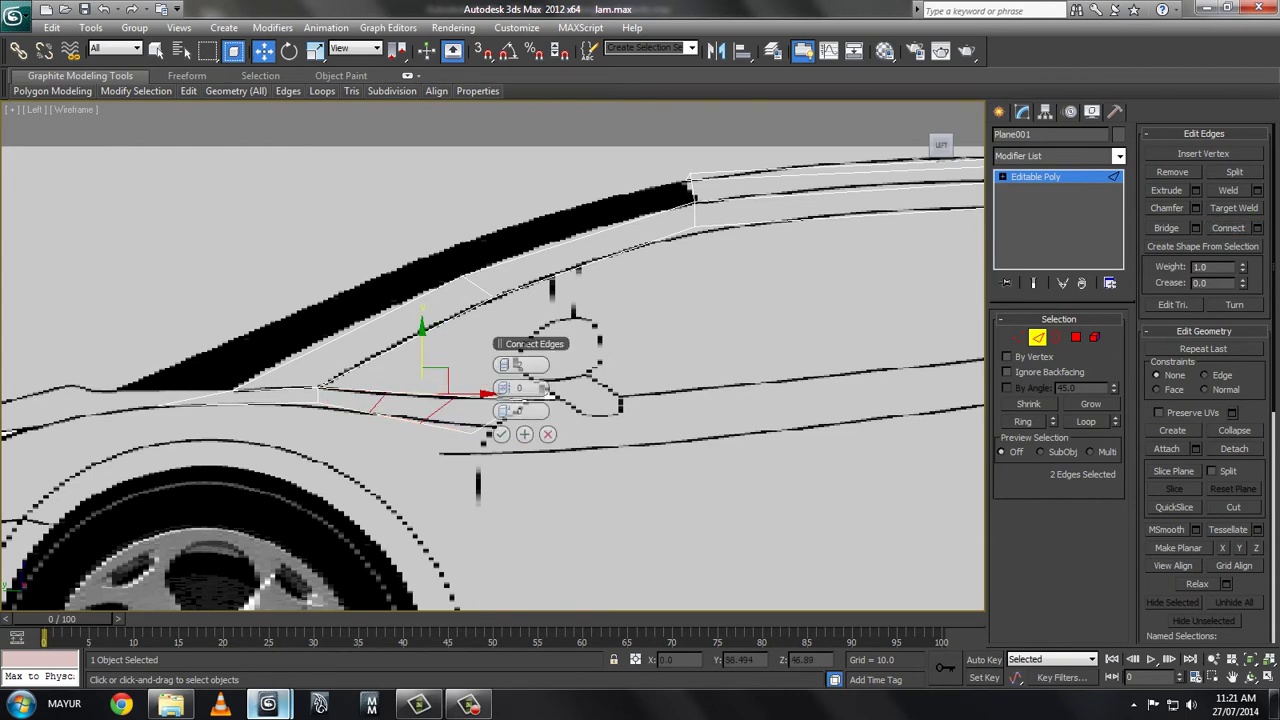
{"action": "left_click", "coordinate": [500, 433]}
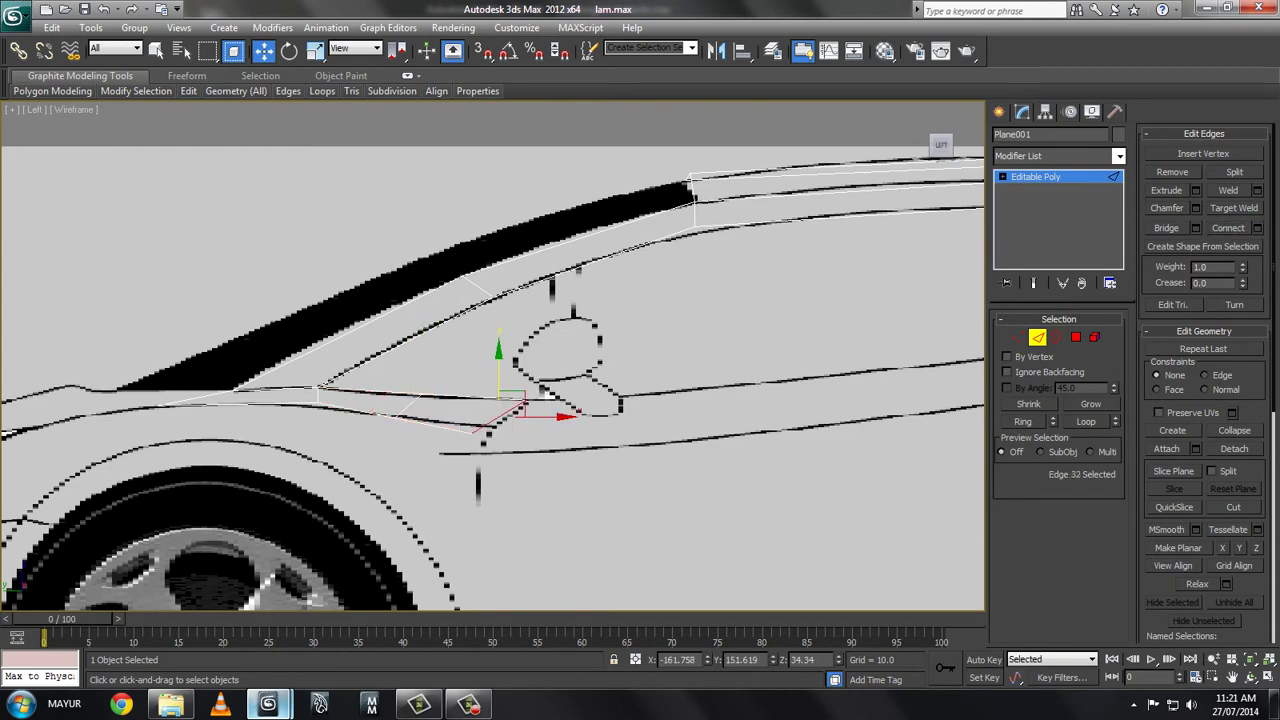
{"action": "key", "text": "alt+w"}
{"action": "key", "text": "alt+w"}
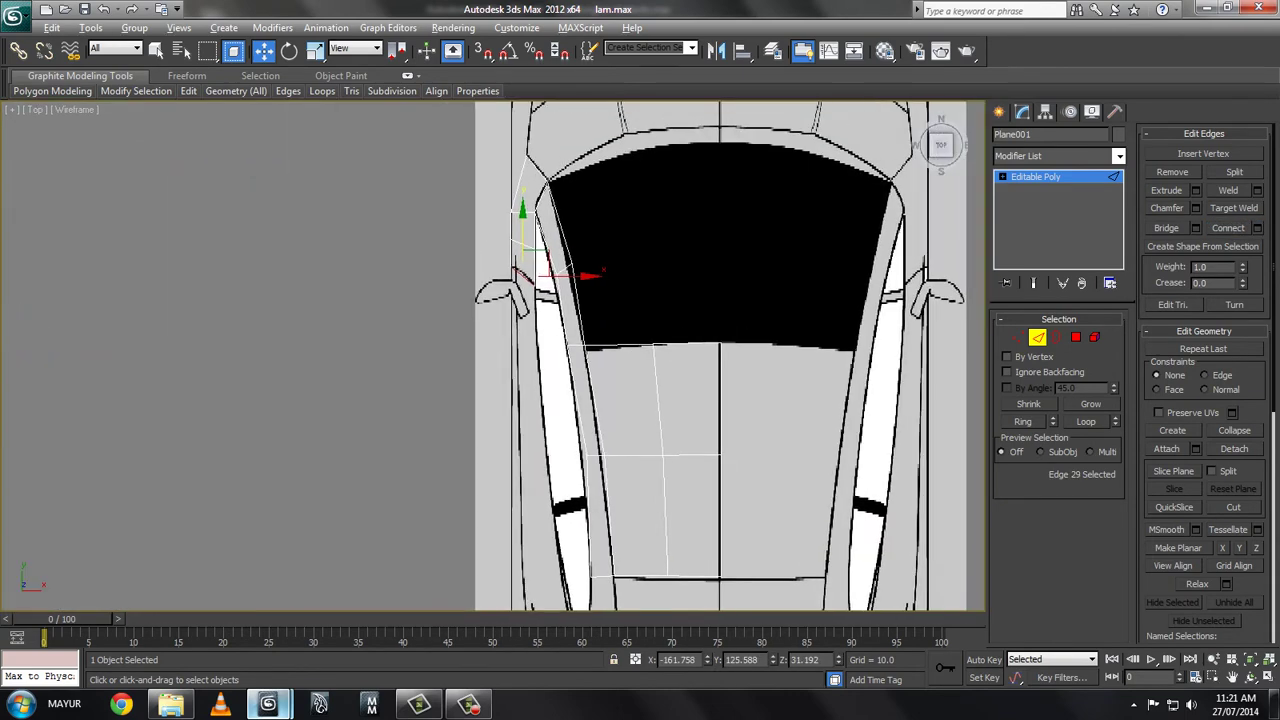
{"action": "scroll", "coordinate": [760, 490], "scroll_direction": "down", "scroll_amount": 2}
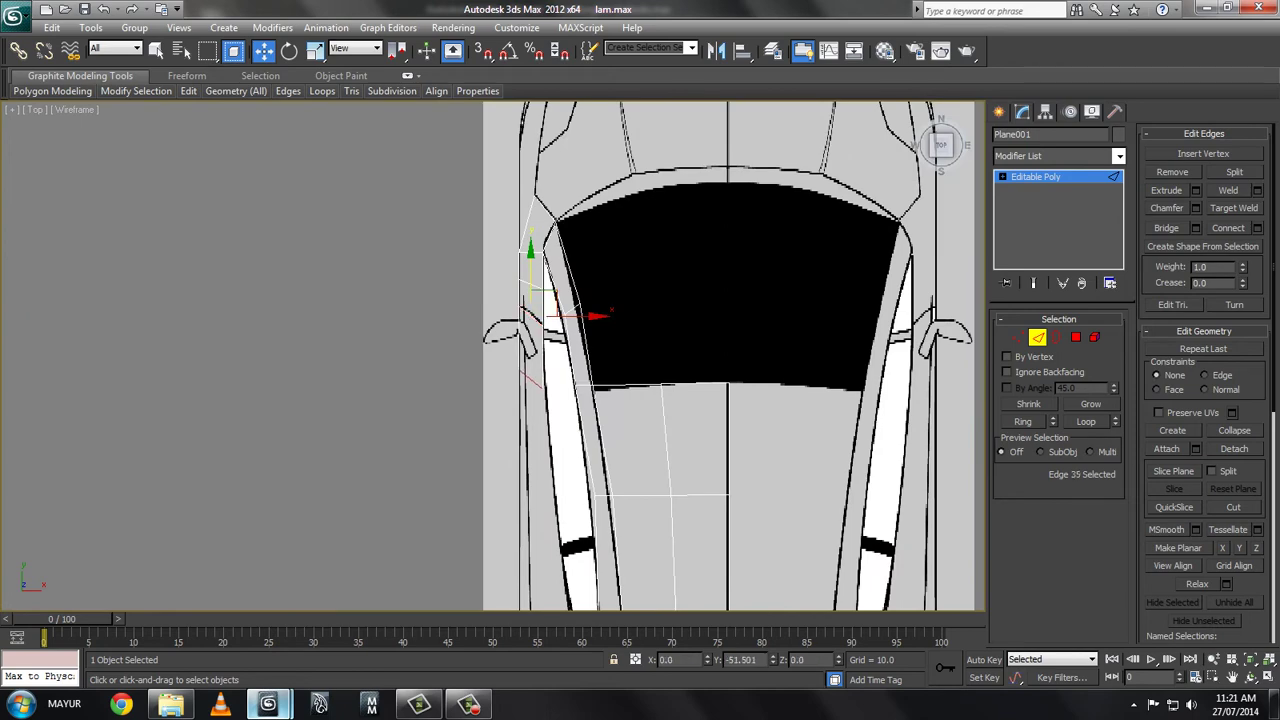
{"action": "key", "text": "l"}
{"action": "scroll", "coordinate": [492, 356], "scroll_direction": "down", "scroll_amount": 3}
{"action": "scroll", "coordinate": [492, 356], "scroll_direction": "up", "scroll_amount": 3}
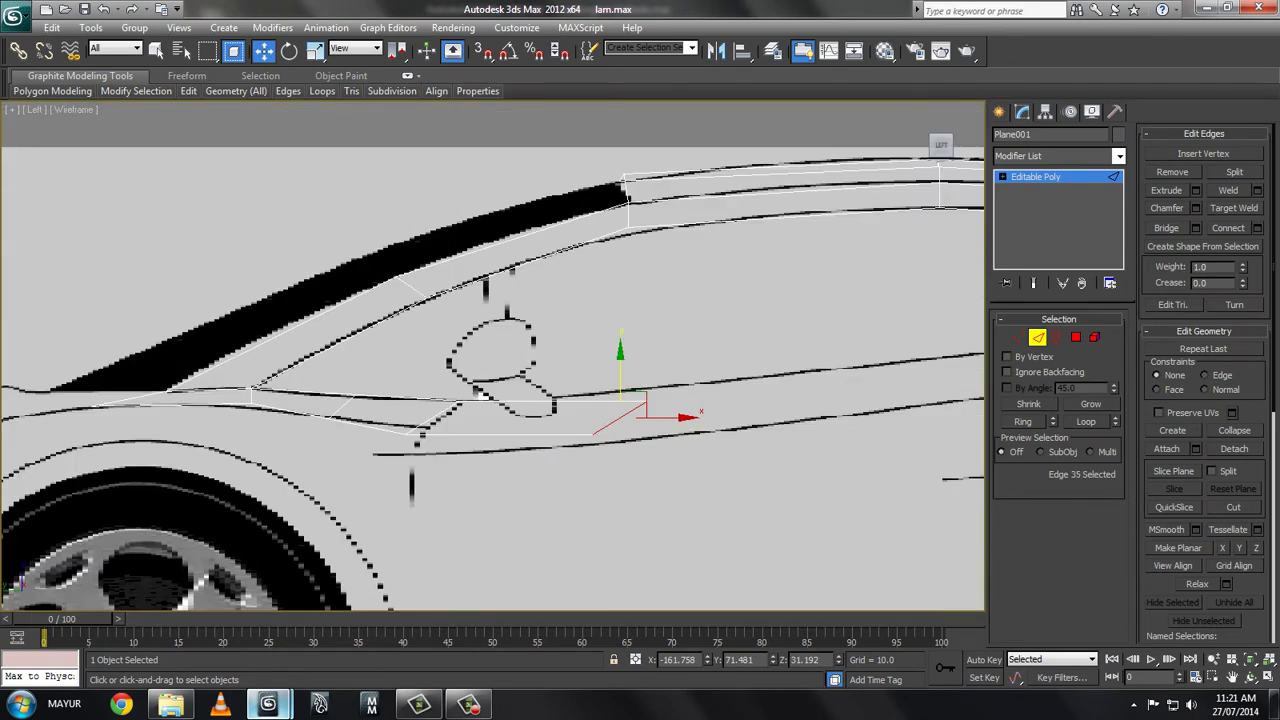
{"action": "key", "text": "1"}
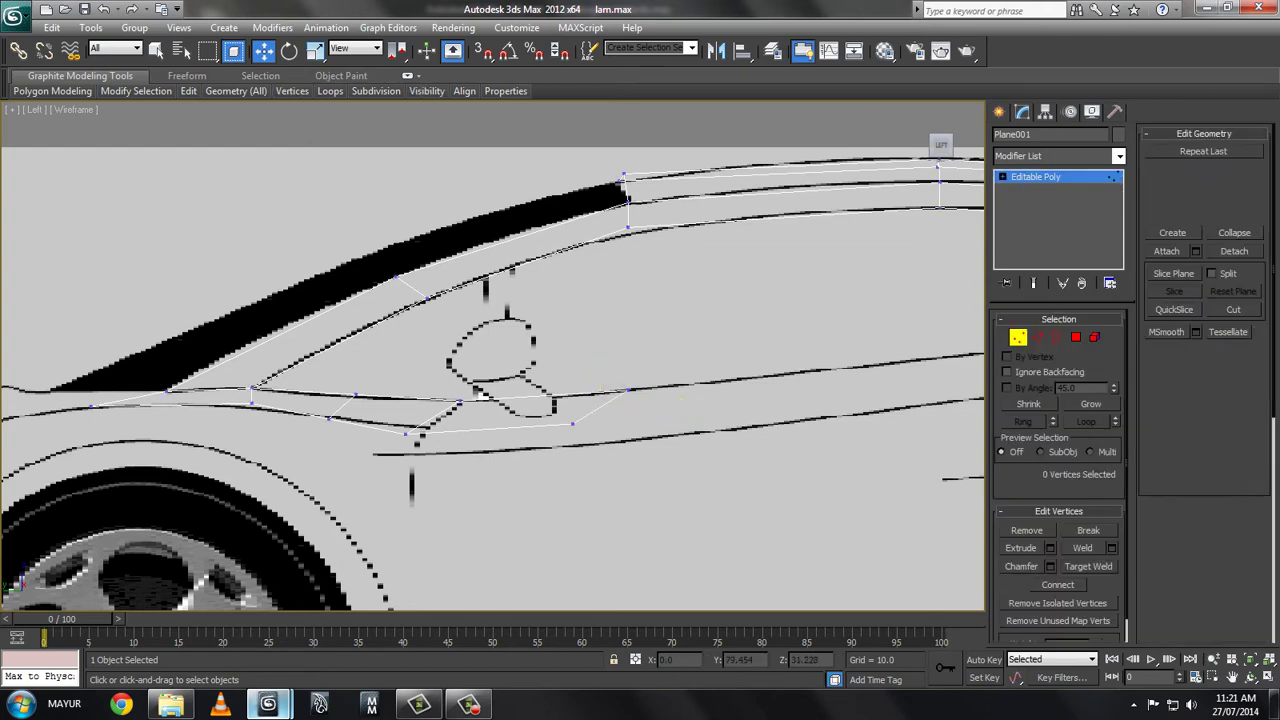
{"action": "left_click", "coordinate": [572, 423]}
{"action": "left_click_drag", "start_coordinate": [585, 410], "coordinate": [600, 428]}
- Select the edge at the door pillar's base and frame the car in the Left view
{"action": "scroll", "coordinate": [560, 400], "scroll_direction": "down", "scroll_amount": 1}
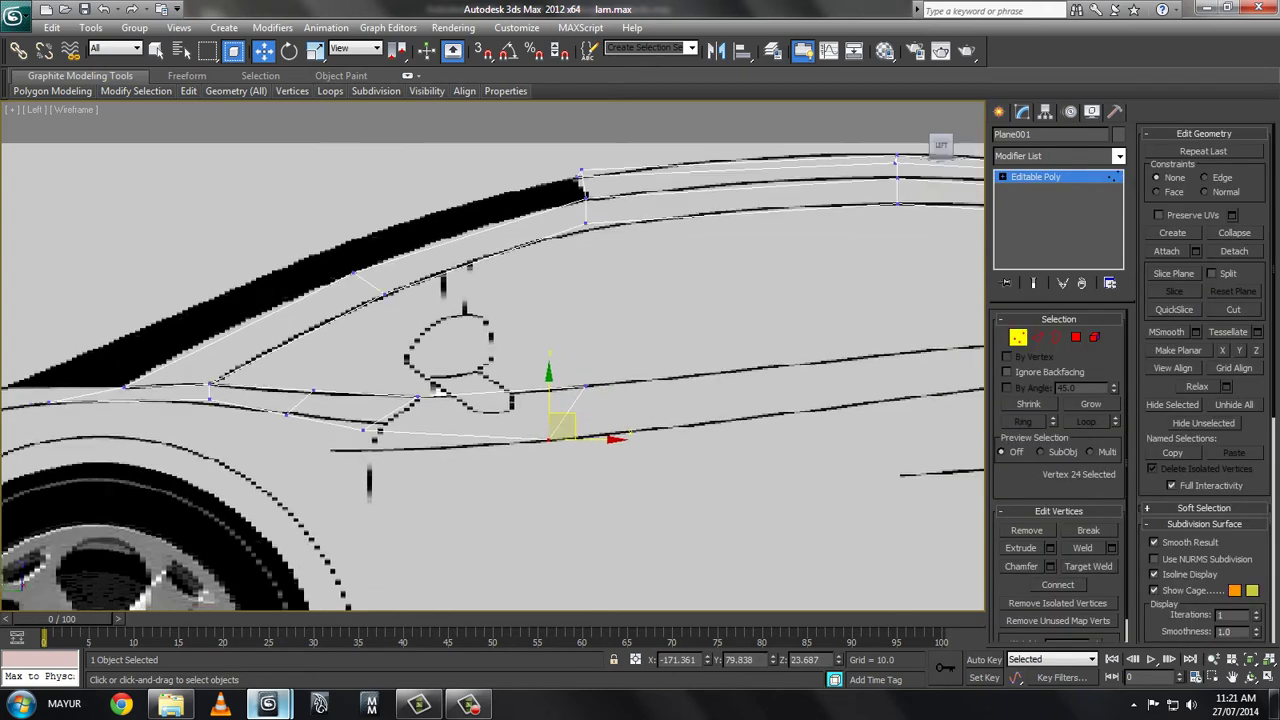
{"action": "key", "text": "2"}
{"action": "scroll", "coordinate": [420, 415], "scroll_direction": "down", "scroll_amount": 1}
{"action": "scroll", "coordinate": [400, 420], "scroll_direction": "down", "scroll_amount": 1}
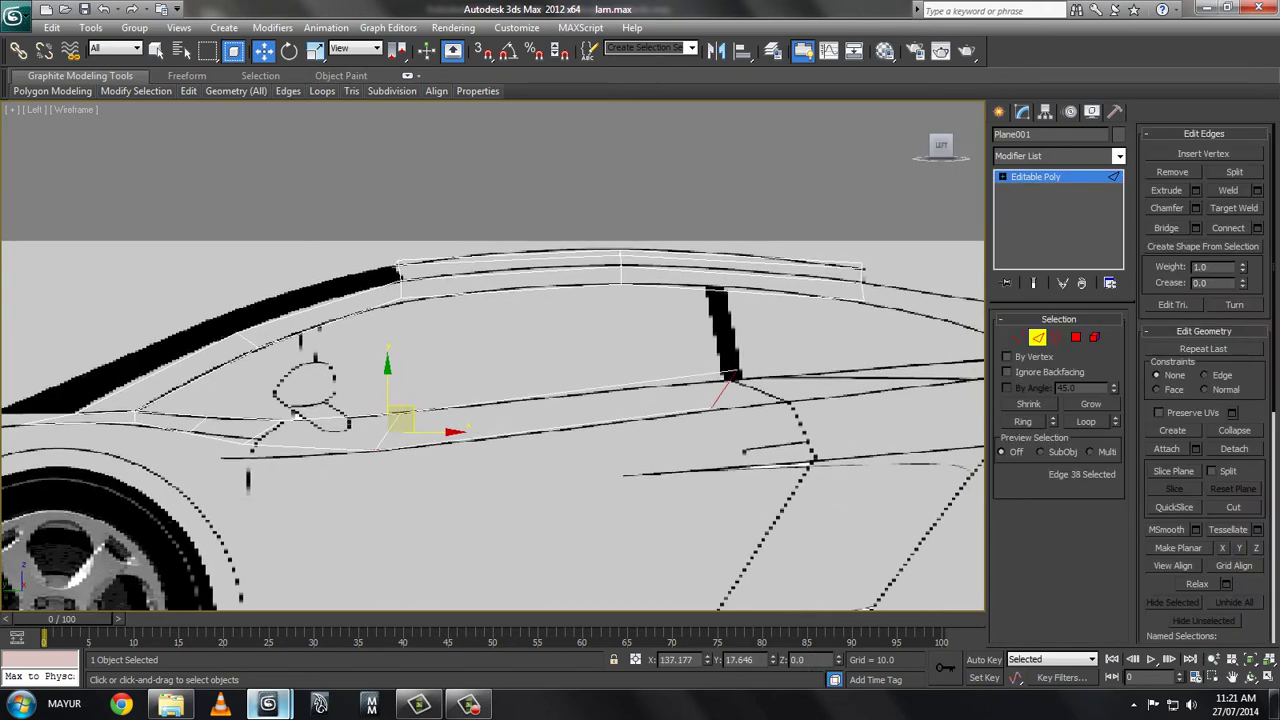
{"action": "left_click", "coordinate": [725, 385]}
{"action": "scroll", "coordinate": [845, 316], "scroll_direction": "up", "scroll_amount": 2}
{"action": "scroll", "coordinate": [845, 316], "scroll_direction": "up", "scroll_amount": 1}
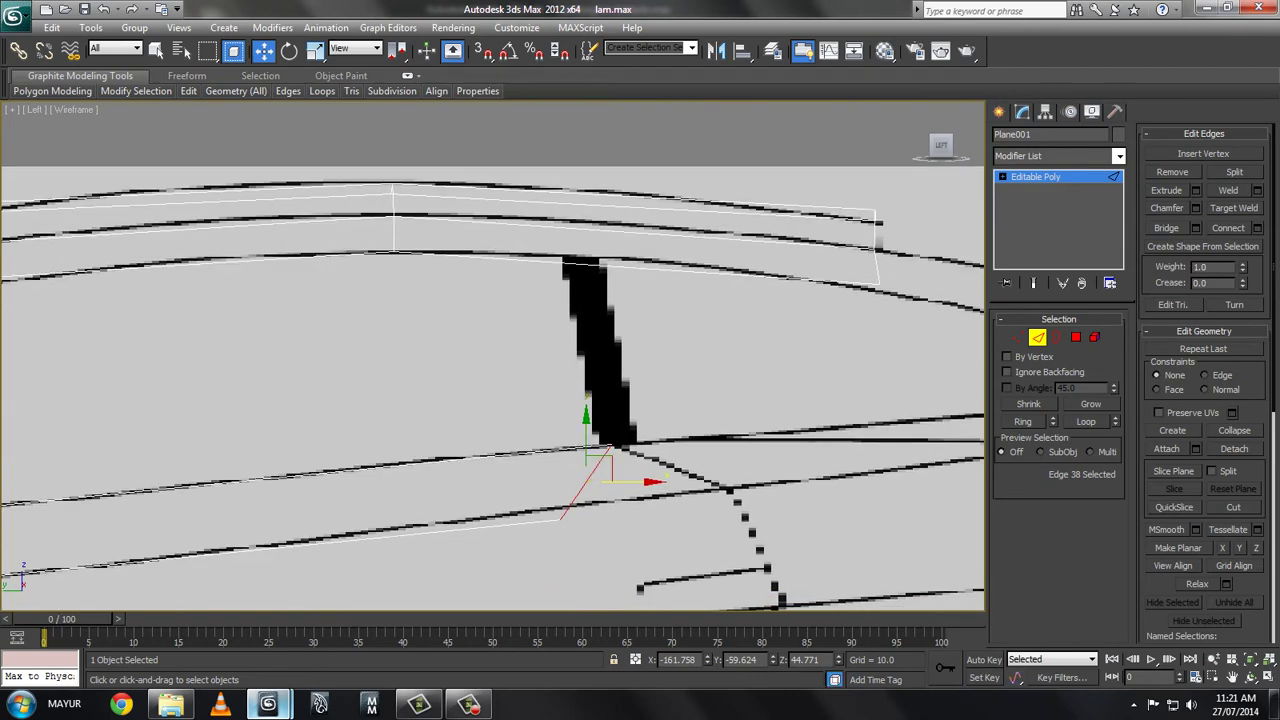
{"action": "key", "text": "1"}
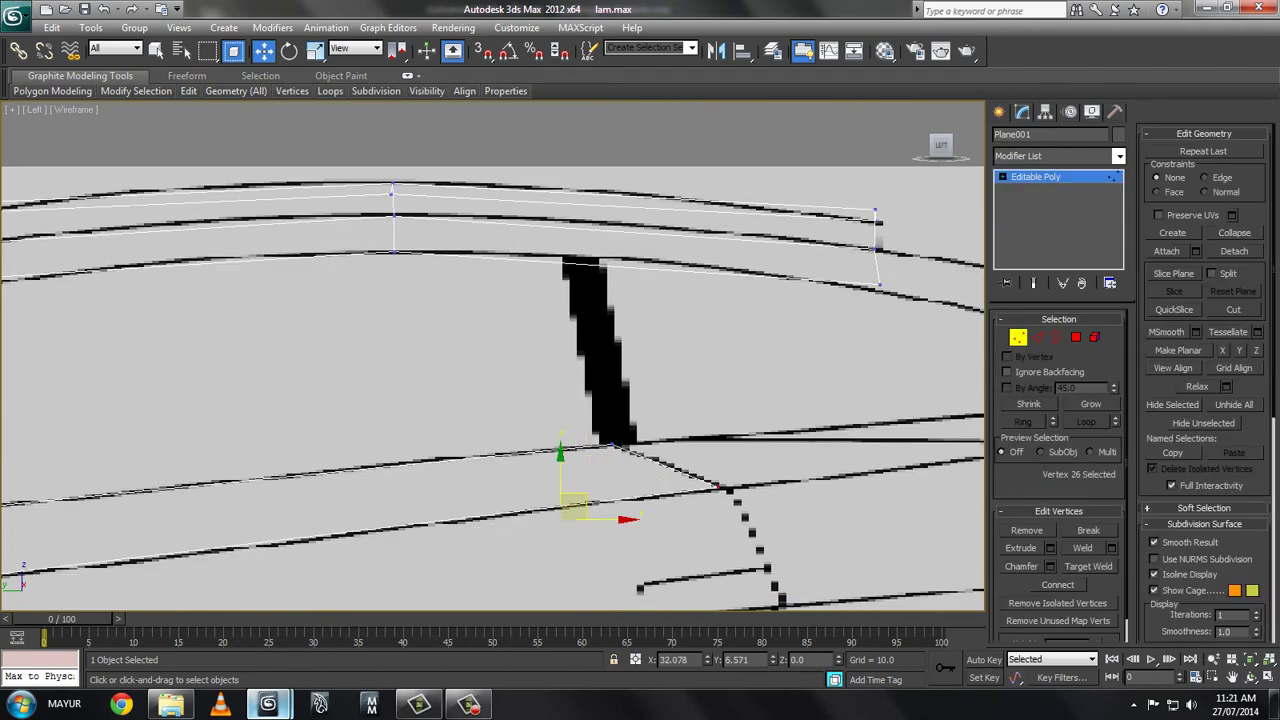
{"action": "scroll", "coordinate": [615, 225], "scroll_direction": "down", "scroll_amount": 2}
{"action": "scroll", "coordinate": [615, 225], "scroll_direction": "down", "scroll_amount": 3}
{"action": "middle_click_drag", "start_coordinate": [615, 225], "coordinate": [660, 210]}
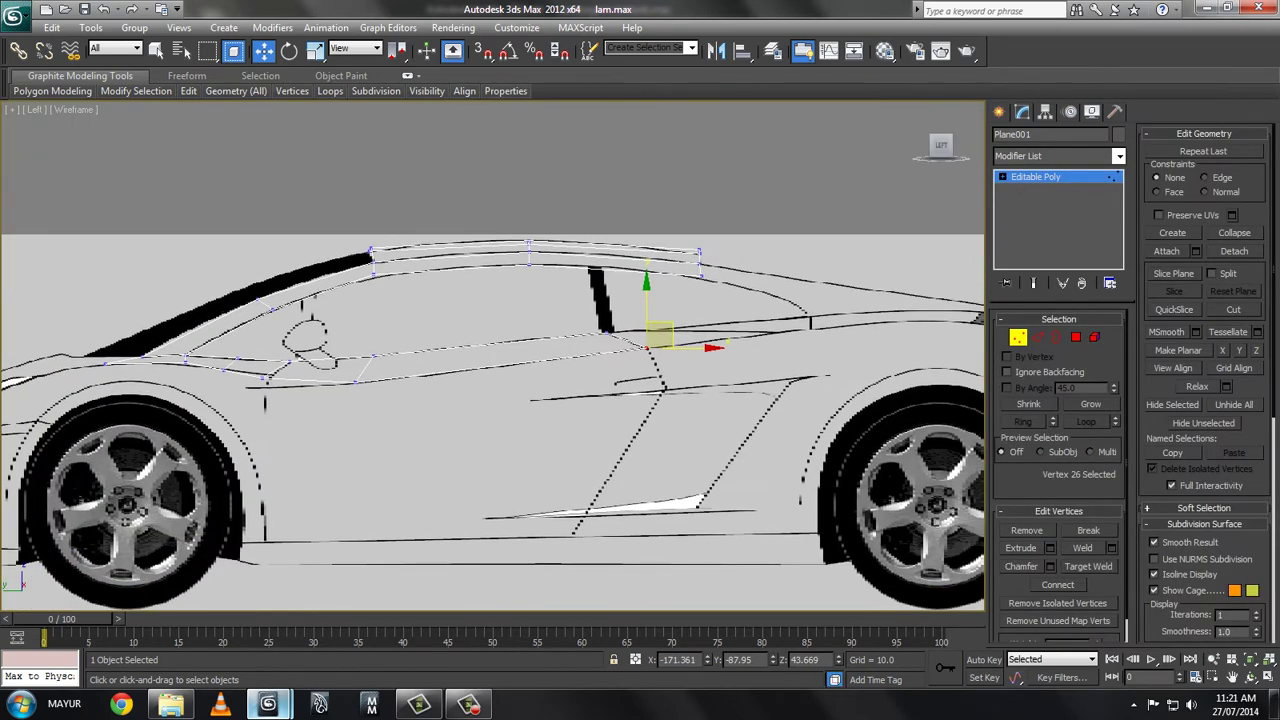
{"action": "scroll", "coordinate": [492, 423], "scroll_direction": "up", "scroll_amount": 2}
{"action": "scroll", "coordinate": [492, 423], "scroll_direction": "up", "scroll_amount": 1}
- Move the end vertex of the edge behind the door pillar onto the blueprint corner
{"action": "key", "text": "2"}
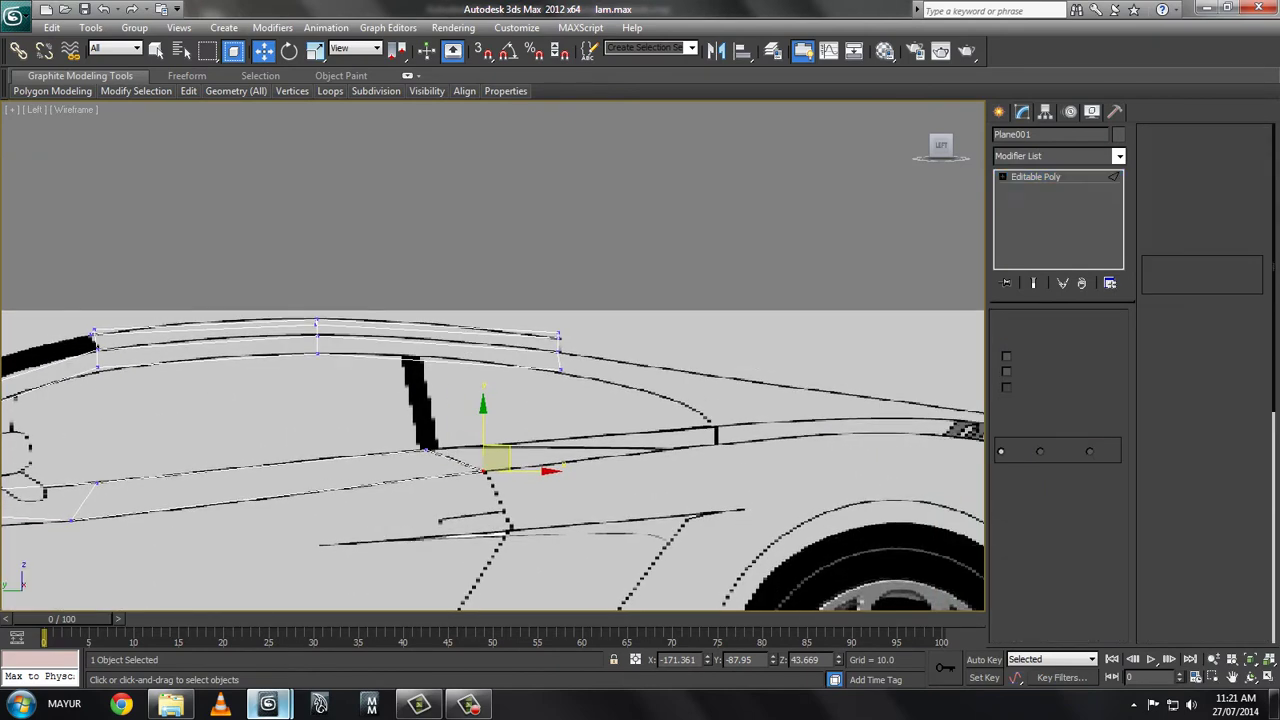
{"action": "left_click", "coordinate": [645, 452]}
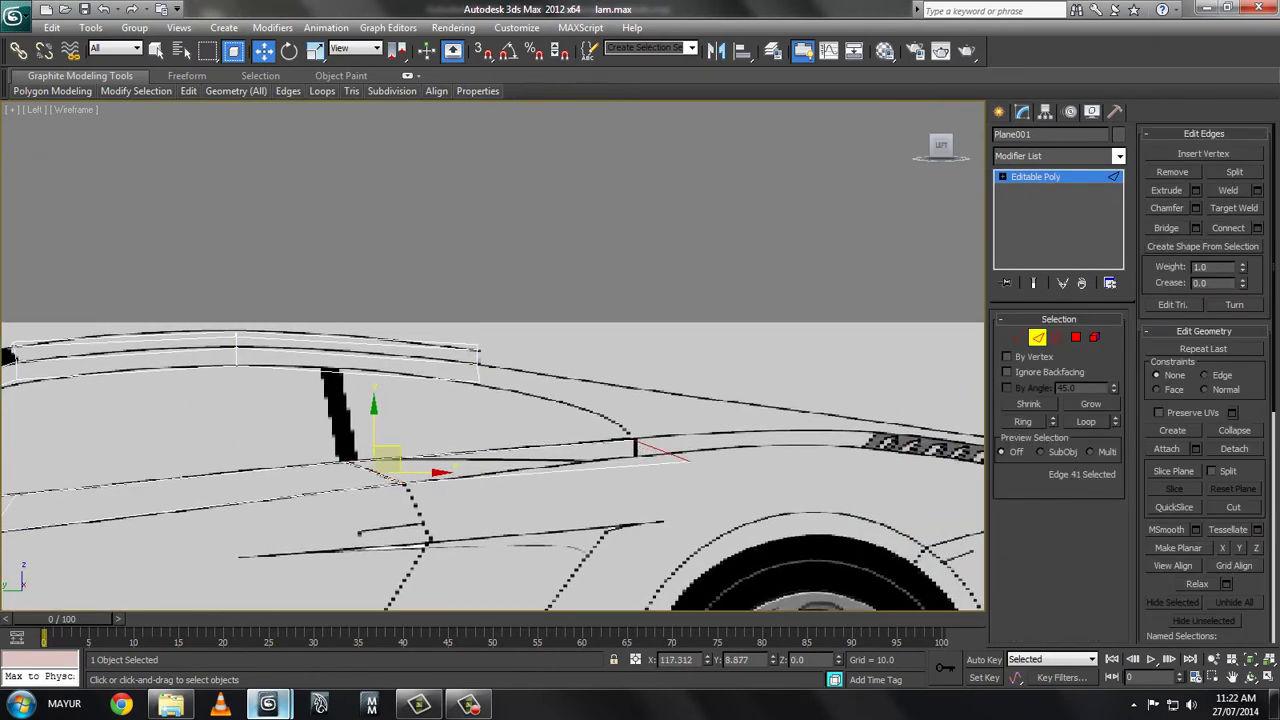
{"action": "scroll", "coordinate": [615, 470], "scroll_direction": "up", "scroll_amount": 3}
{"action": "scroll", "coordinate": [615, 470], "scroll_direction": "up", "scroll_amount": 2}
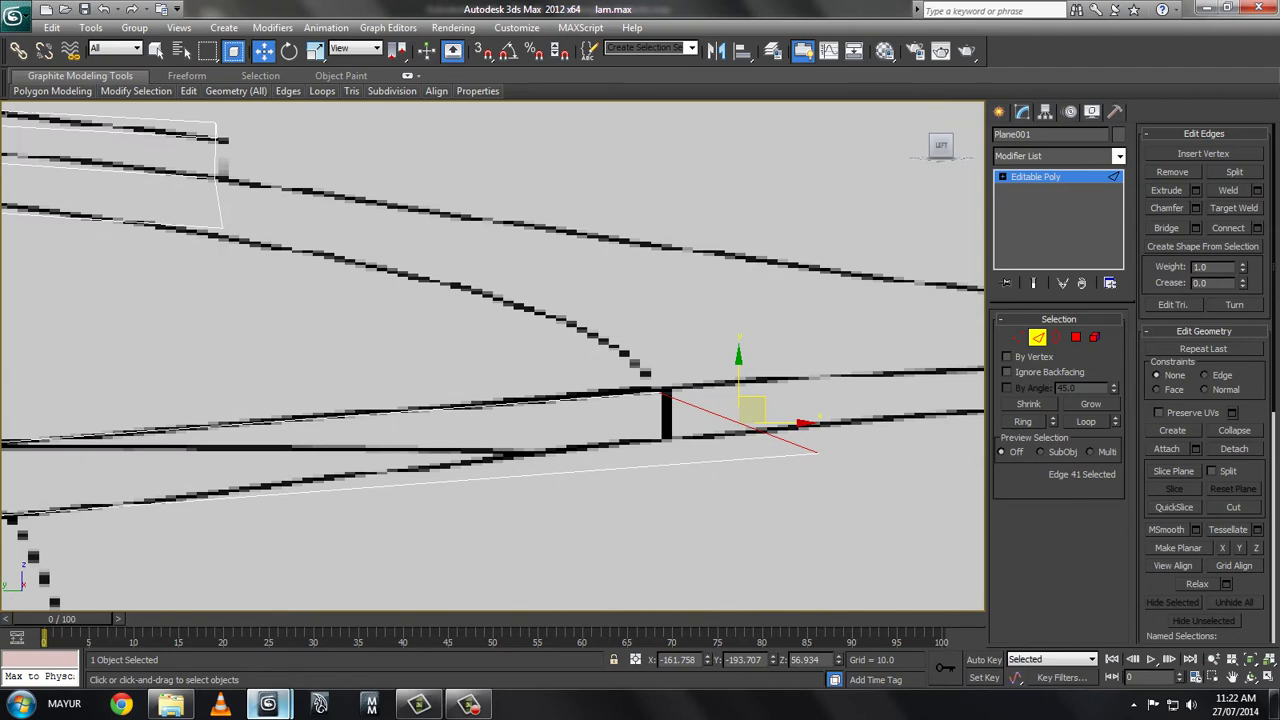
{"action": "key", "text": "1"}
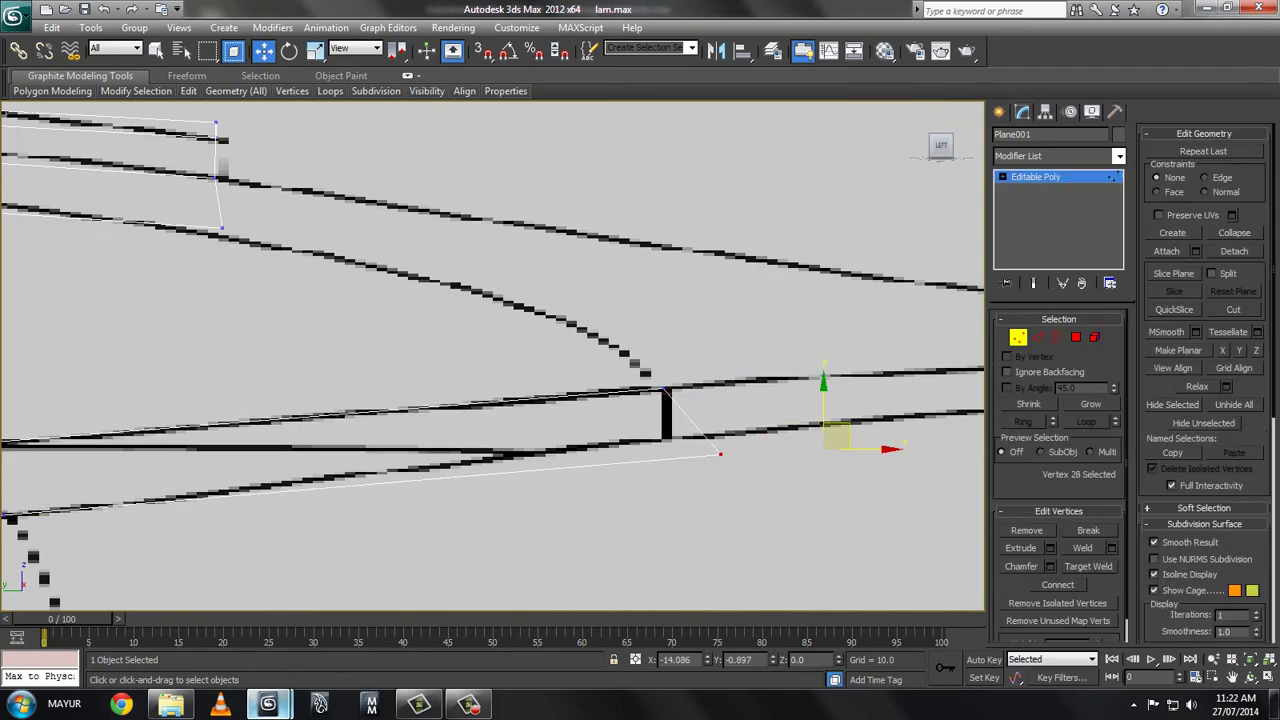
{"action": "left_click_drag", "start_coordinate": [719, 454], "coordinate": [665, 437]}
- Extend a new polygon rearward along the body line from the roof and lower strip end edges
{"action": "middle_click_drag", "start_coordinate": [665, 437], "coordinate": [437, 467]}
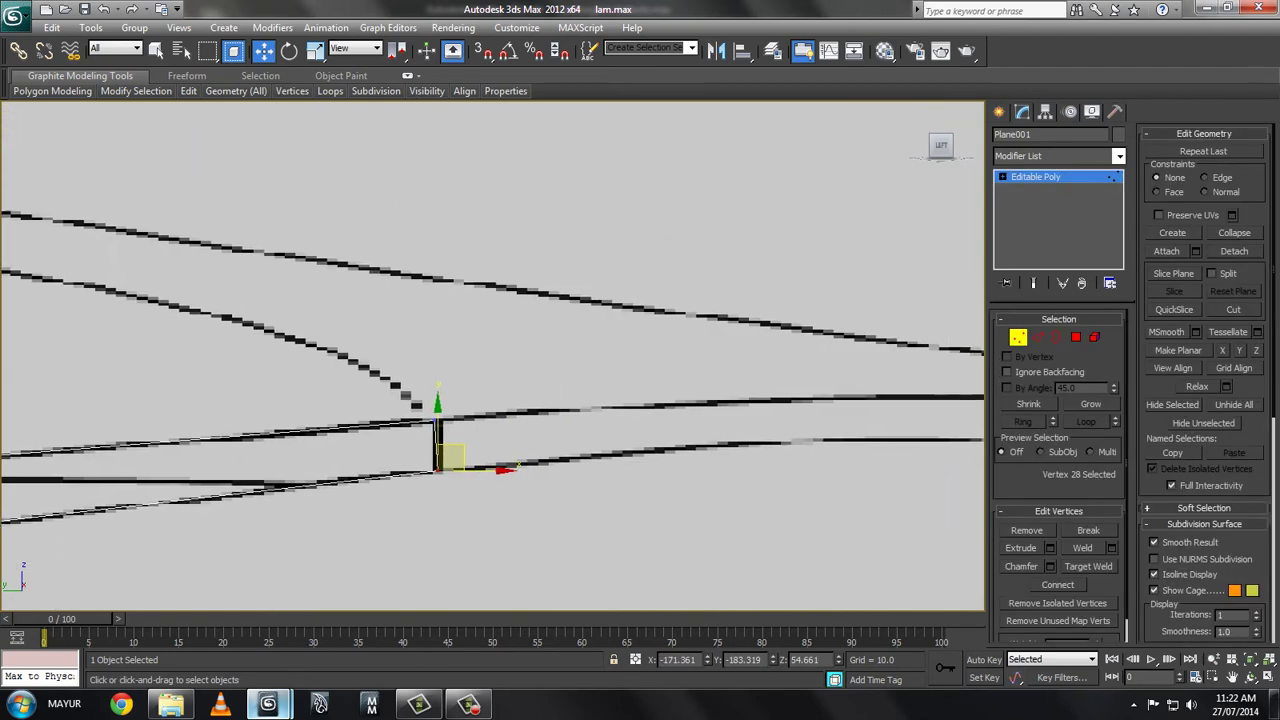
{"action": "scroll", "coordinate": [490, 400], "scroll_direction": "down", "scroll_amount": 3}
{"action": "key", "text": "2"}
{"action": "scroll", "coordinate": [490, 400], "scroll_direction": "up", "scroll_amount": 3}
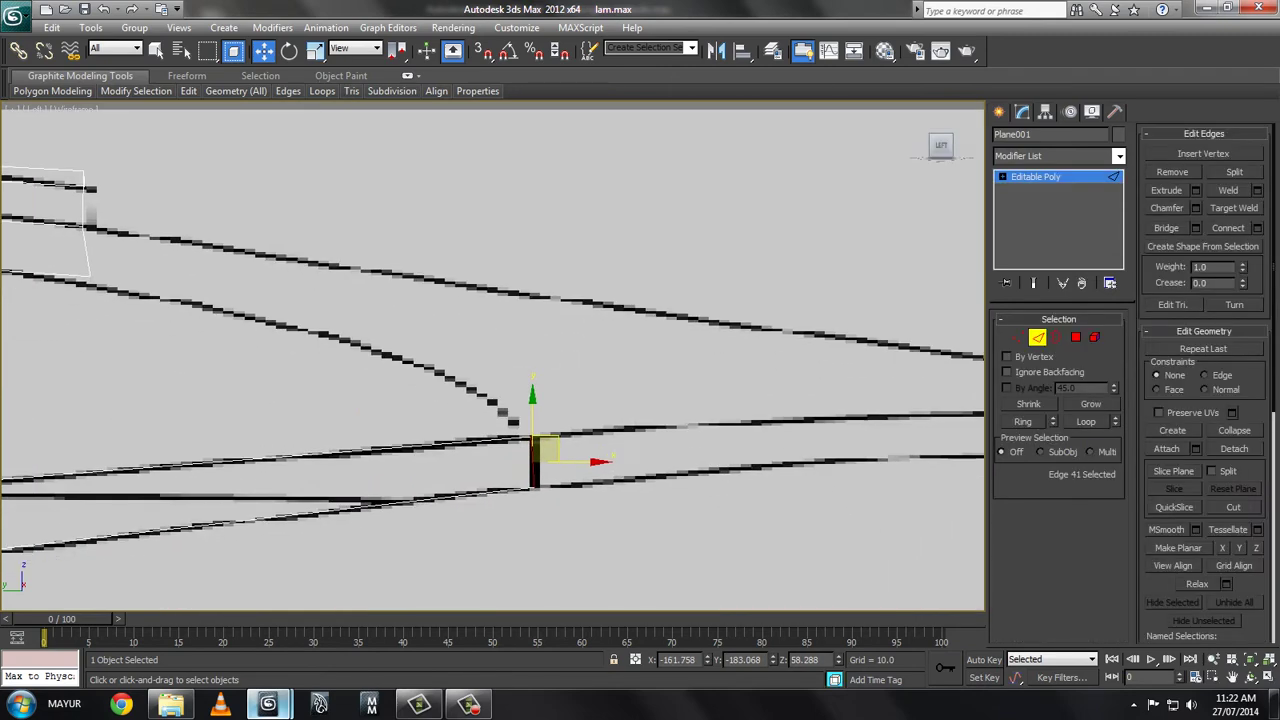
{"action": "middle_click_drag", "start_coordinate": [500, 400], "coordinate": [711, 464]}
{"action": "left_click", "coordinate": [300, 315]}
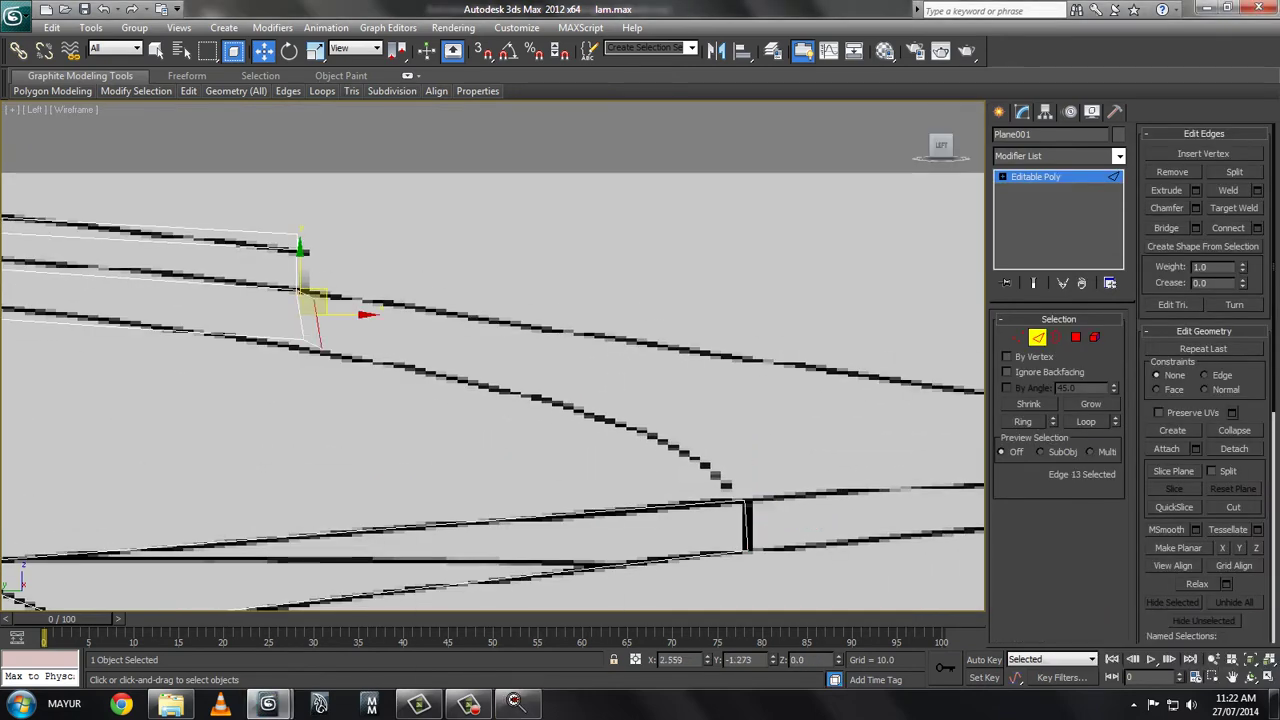
{"action": "left_click", "coordinate": [363, 330]}
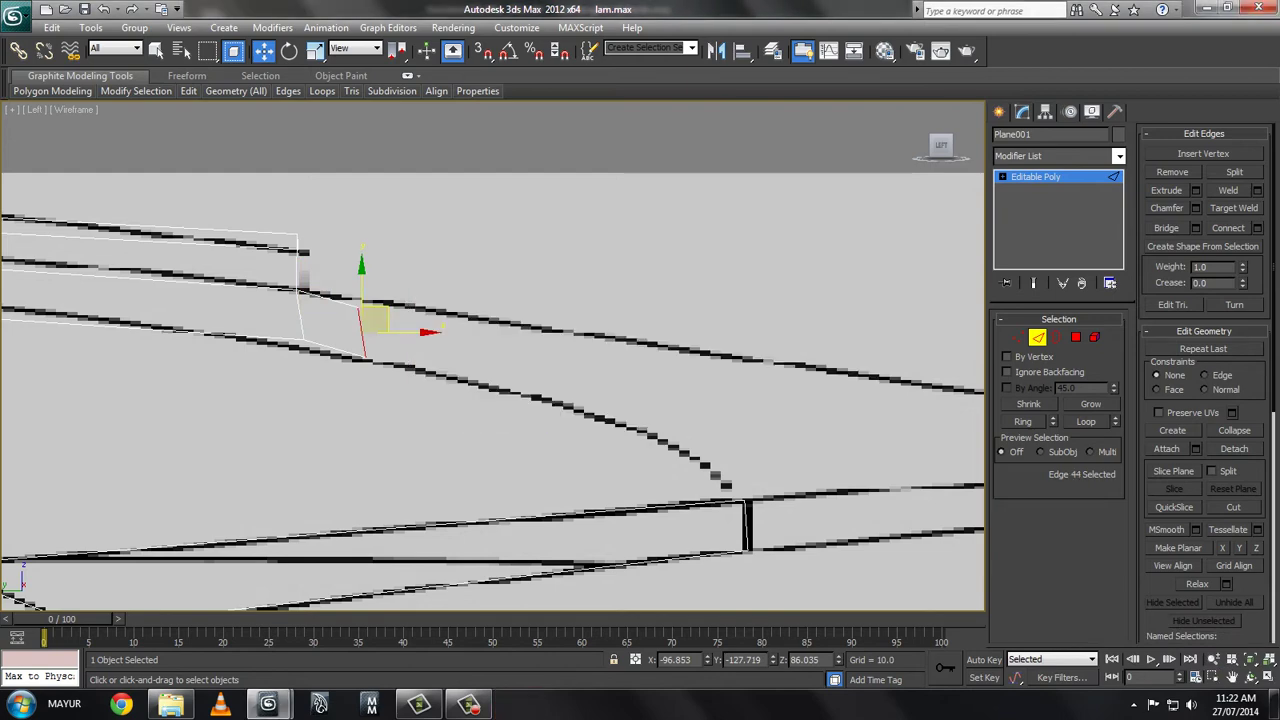
{"action": "left_click_drag", "start_coordinate": [375, 318], "coordinate": [779, 373], "text": "shift"}
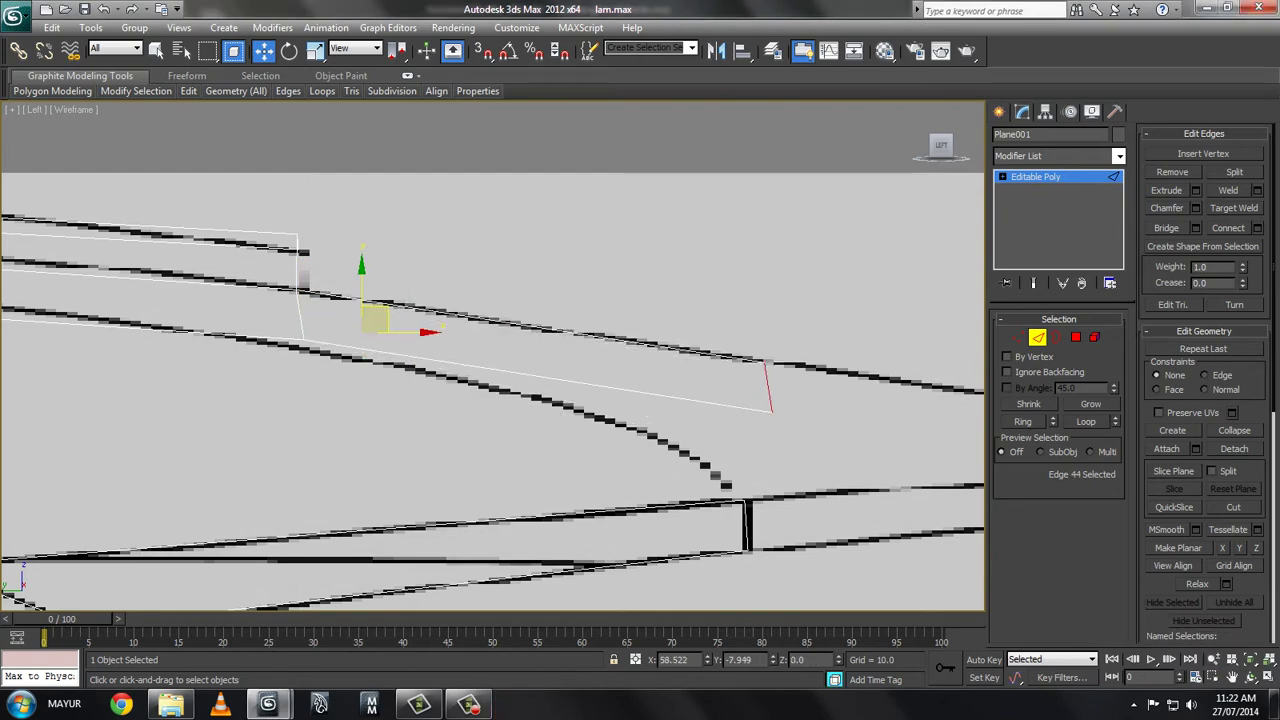
- Pull the new polygon's far vertex down onto the blueprint line and orbit the Perspective view to check it
{"action": "key", "text": "1"}
{"action": "left_click", "coordinate": [772, 410]}
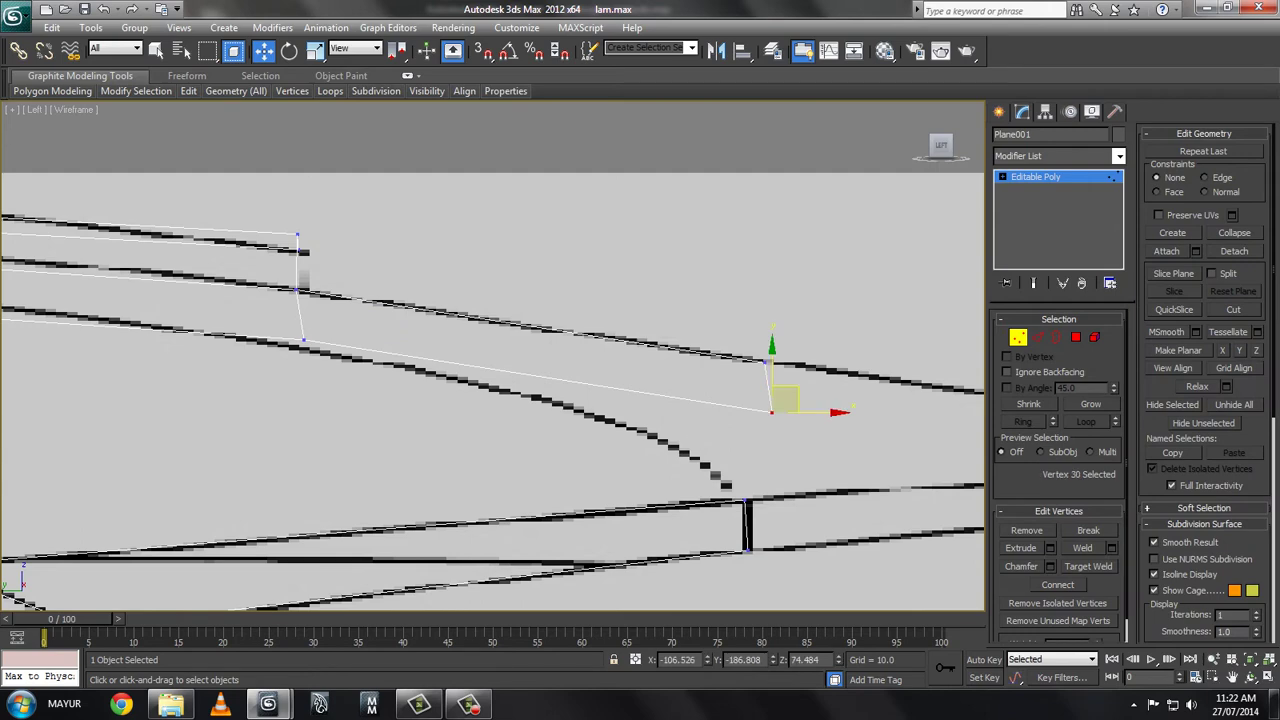
{"action": "left_click_drag", "start_coordinate": [772, 410], "coordinate": [745, 497]}
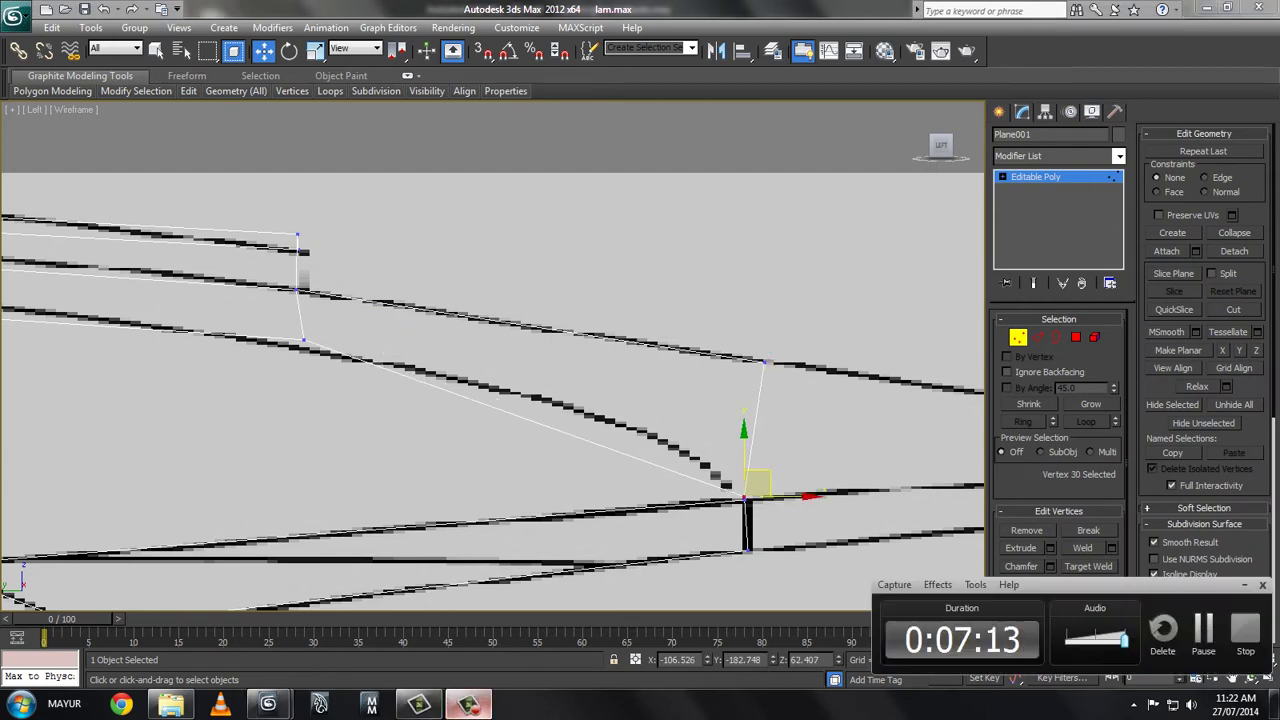
{"action": "key", "text": "p"}
{"action": "middle_click_drag", "start_coordinate": [700, 330], "coordinate": [659, 303], "text": "alt"}
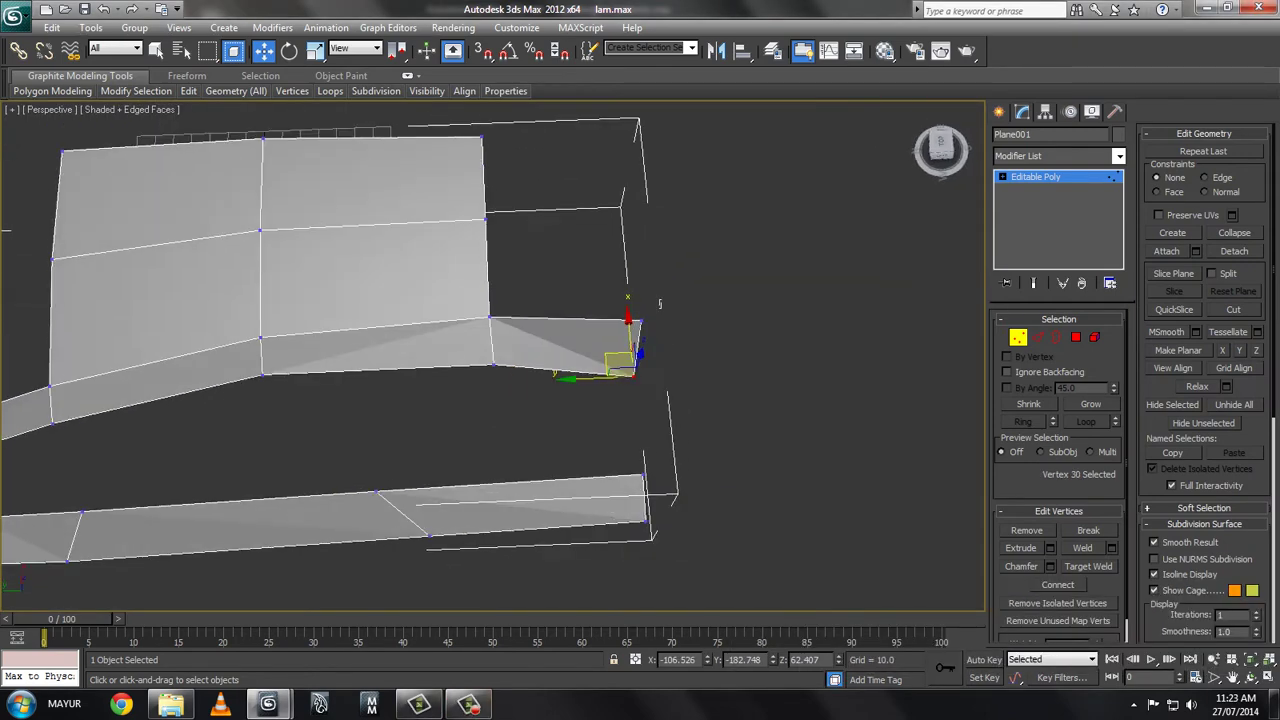
- In the maximized Top view, select the hood's front-edge vertices and nudge them right along X
{"action": "left_click_drag", "start_coordinate": [659, 303], "coordinate": [610, 345]}
{"action": "key", "text": "alt+w"}
{"action": "key", "text": "alt+w"}
{"action": "scroll", "coordinate": [700, 350], "scroll_direction": "down", "scroll_amount": 3}
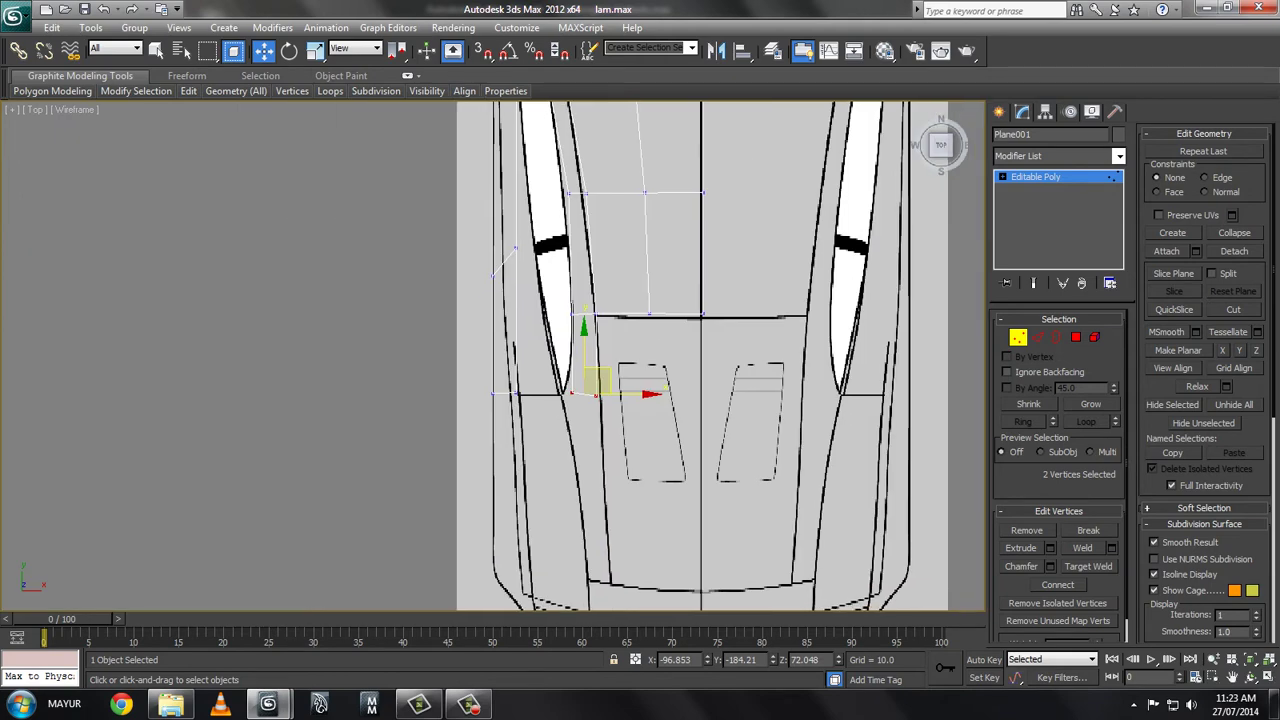
{"action": "scroll", "coordinate": [546, 363], "scroll_direction": "up", "scroll_amount": 3}
{"action": "scroll", "coordinate": [546, 363], "scroll_direction": "up", "scroll_amount": 2}
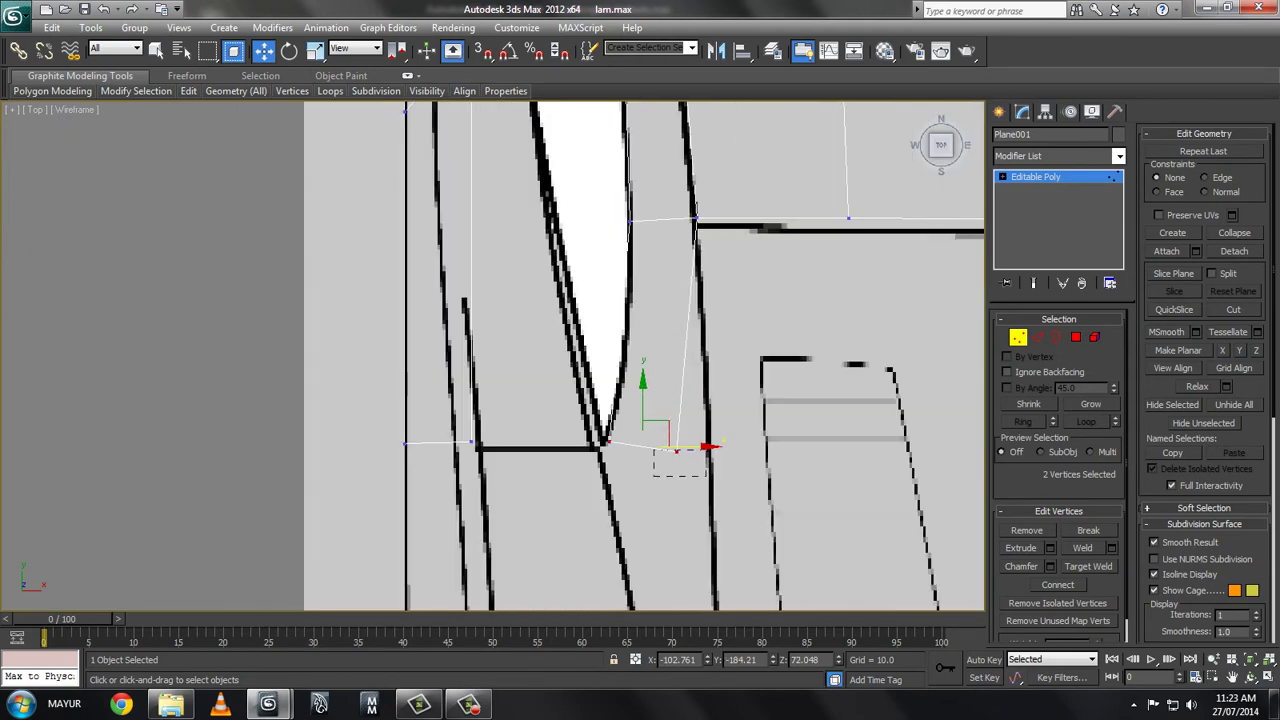
{"action": "left_click", "coordinate": [690, 452]}
{"action": "left_click_drag", "start_coordinate": [455, 430], "coordinate": [482, 456]}
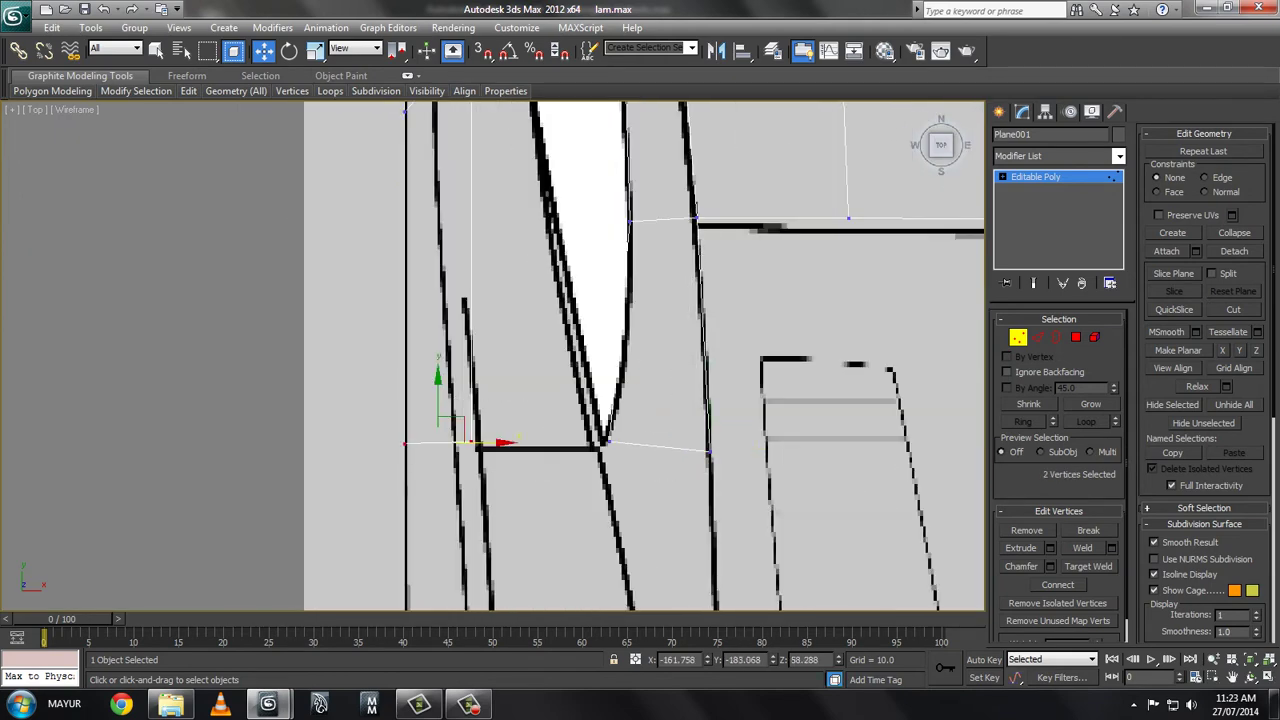
{"action": "scroll", "coordinate": [560, 400], "scroll_direction": "down", "scroll_amount": 3}
{"action": "scroll", "coordinate": [560, 400], "scroll_direction": "up", "scroll_amount": 1}
{"action": "scroll", "coordinate": [560, 400], "scroll_direction": "up", "scroll_amount": 2}
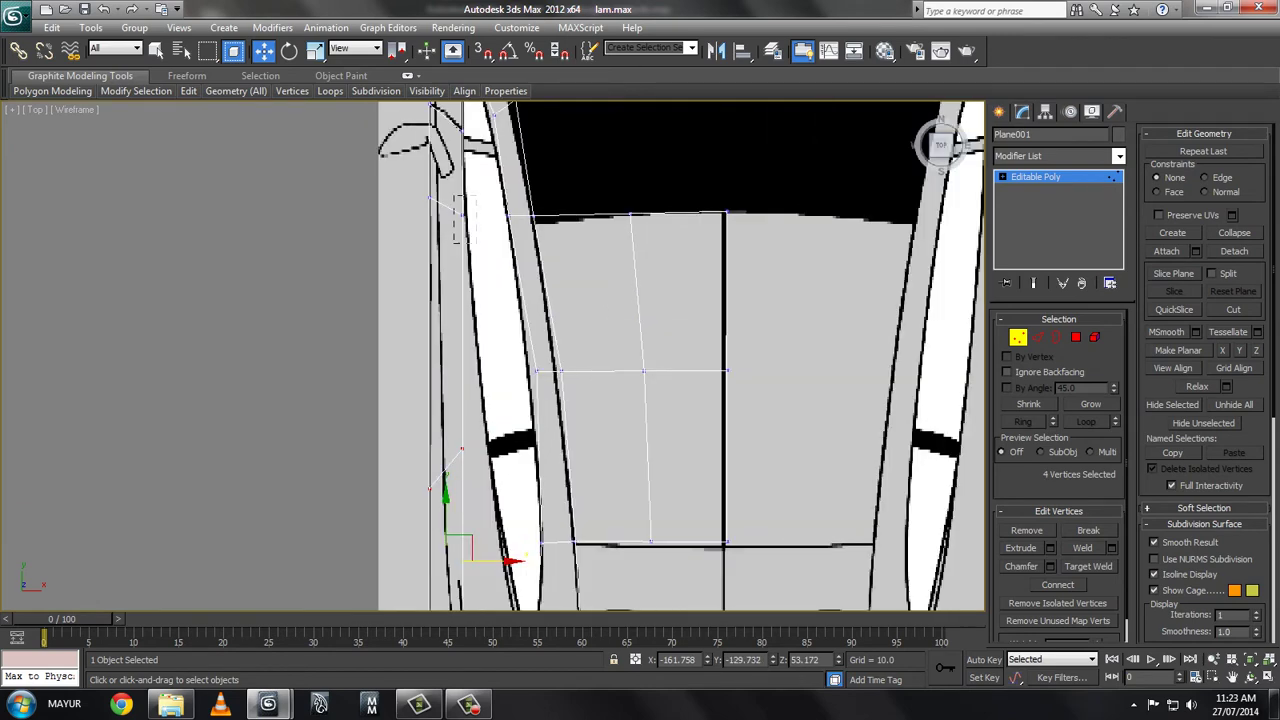
{"action": "left_click_drag", "start_coordinate": [490, 490], "coordinate": [493, 490]}
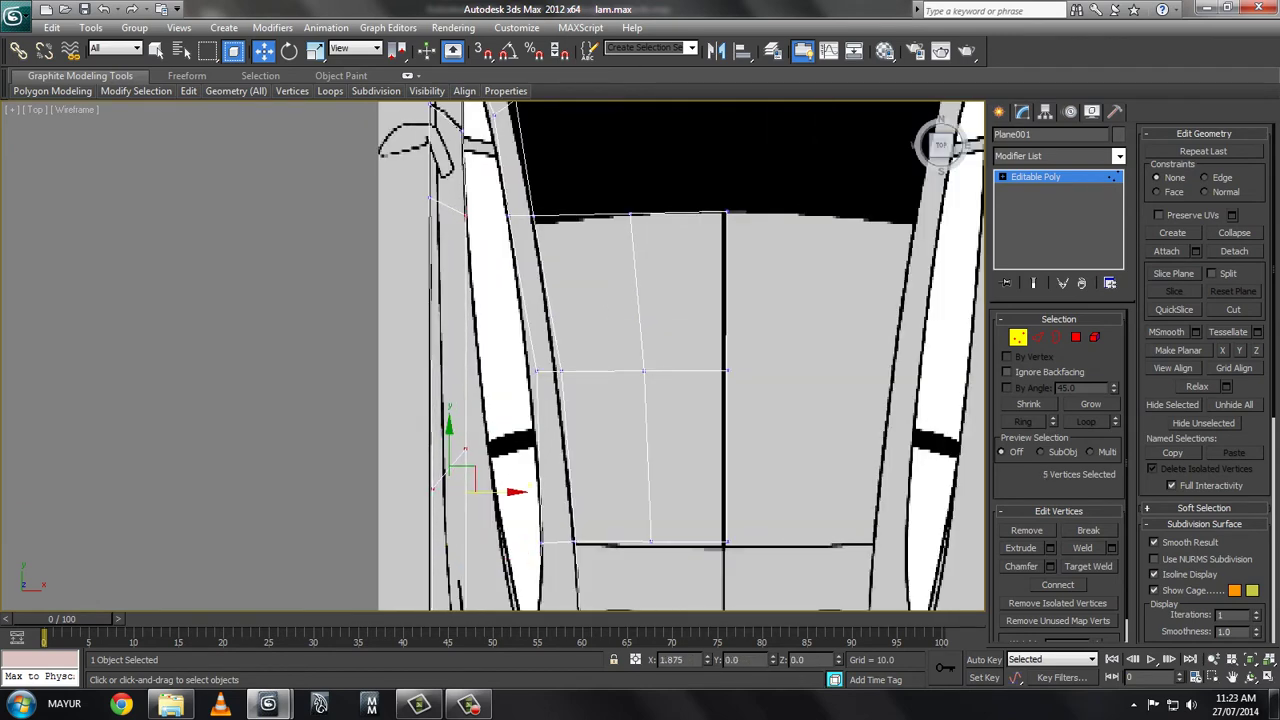
- Move the hood vertices right along X onto the top-view blueprint outline
{"action": "middle_click_drag", "start_coordinate": [560, 450], "coordinate": [547, 265]}
{"action": "mouse_move", "coordinate": [505, 376]}
{"action": "left_mouse_down"}
{"action": "mouse_move", "coordinate": [523, 376]}
{"action": "mouse_move", "coordinate": [487, 414]}
{"action": "left_mouse_up"}
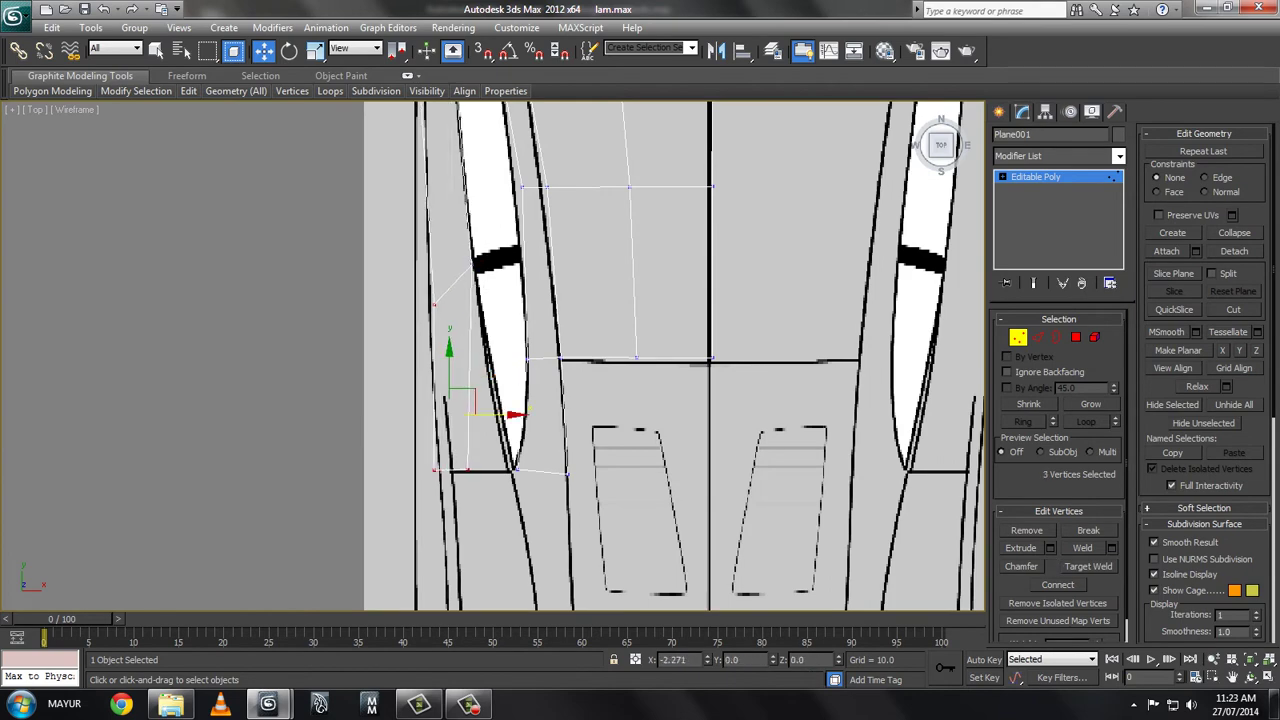
{"action": "left_click_drag", "start_coordinate": [480, 470], "coordinate": [502, 470]}
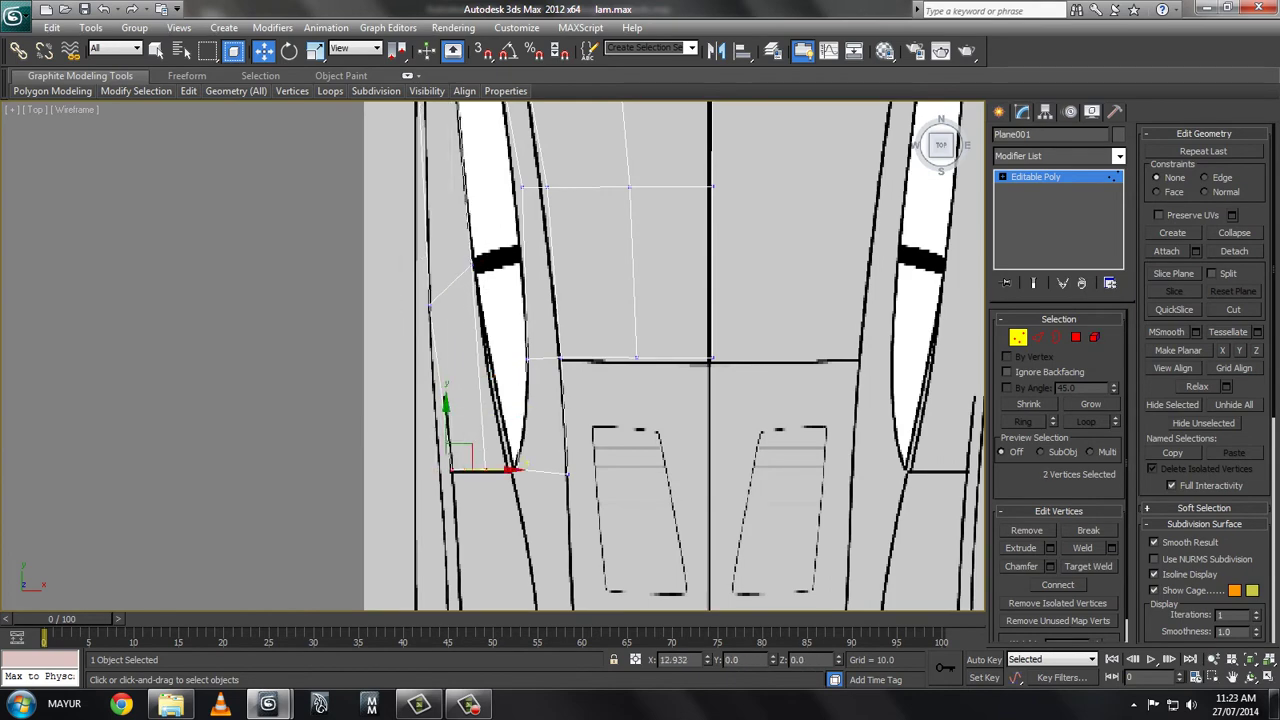
{"action": "scroll", "coordinate": [522, 465], "scroll_direction": "down", "scroll_amount": 2}
{"action": "scroll", "coordinate": [528, 420], "scroll_direction": "up", "scroll_amount": 2}
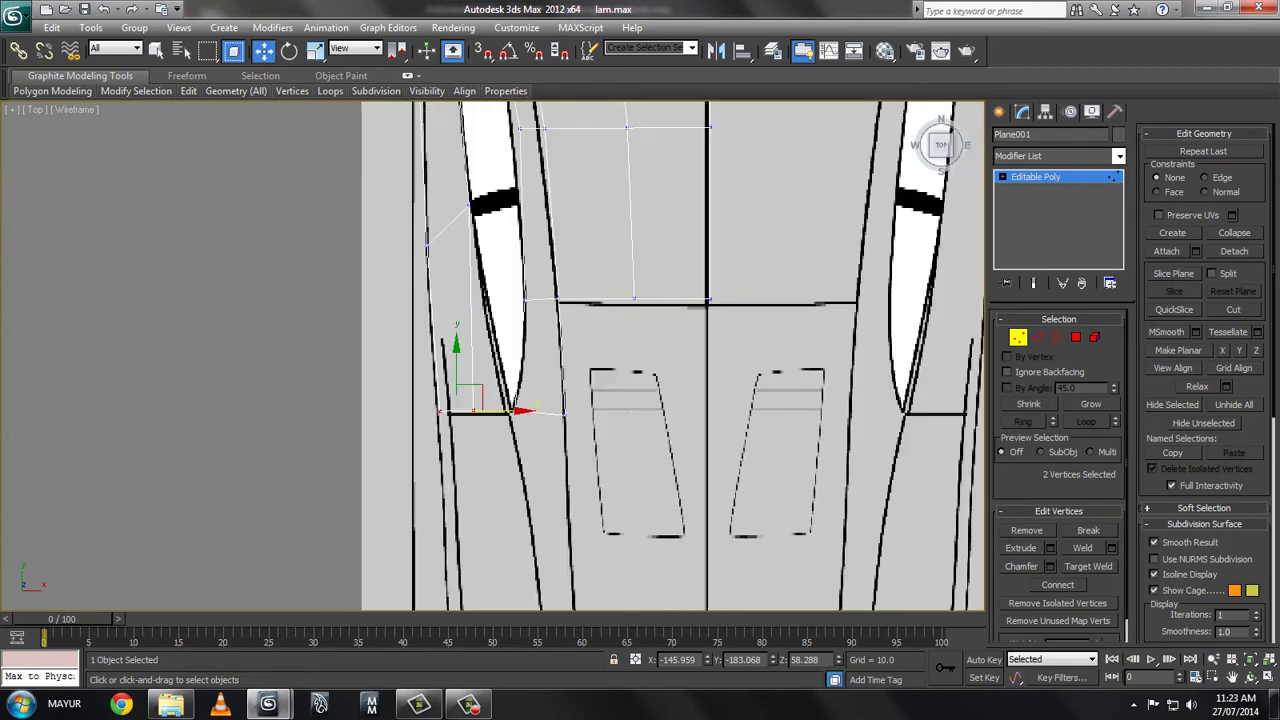
{"action": "left_click_drag", "start_coordinate": [529, 410], "coordinate": [545, 409]}
{"action": "scroll", "coordinate": [540, 405], "scroll_direction": "up", "scroll_amount": 3}
{"action": "scroll", "coordinate": [525, 385], "scroll_direction": "up", "scroll_amount": 3}
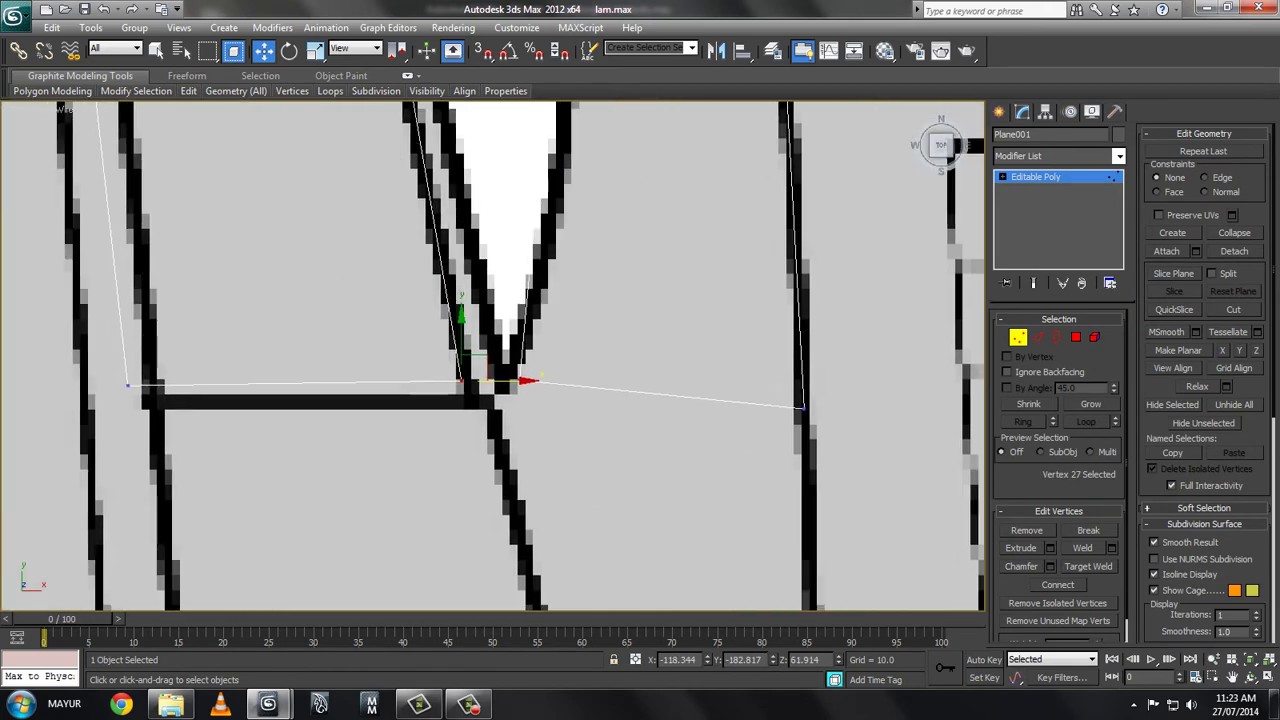
- Target Weld the stray hood corner vertex onto its neighbour and return to four viewports
{"action": "right_click", "coordinate": [514, 375]}
{"action": "left_click", "coordinate": [480, 484]}
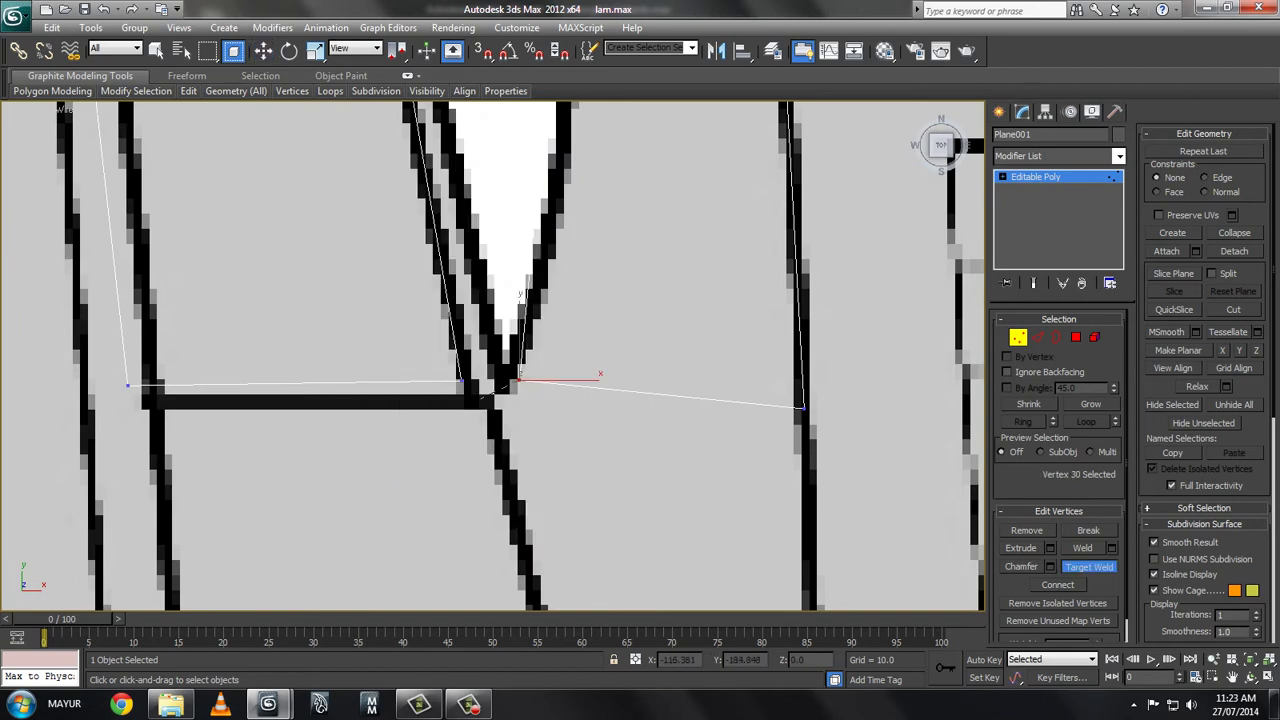
{"action": "left_click_drag", "start_coordinate": [461, 381], "coordinate": [517, 379]}
{"action": "key", "text": "alt+w"}
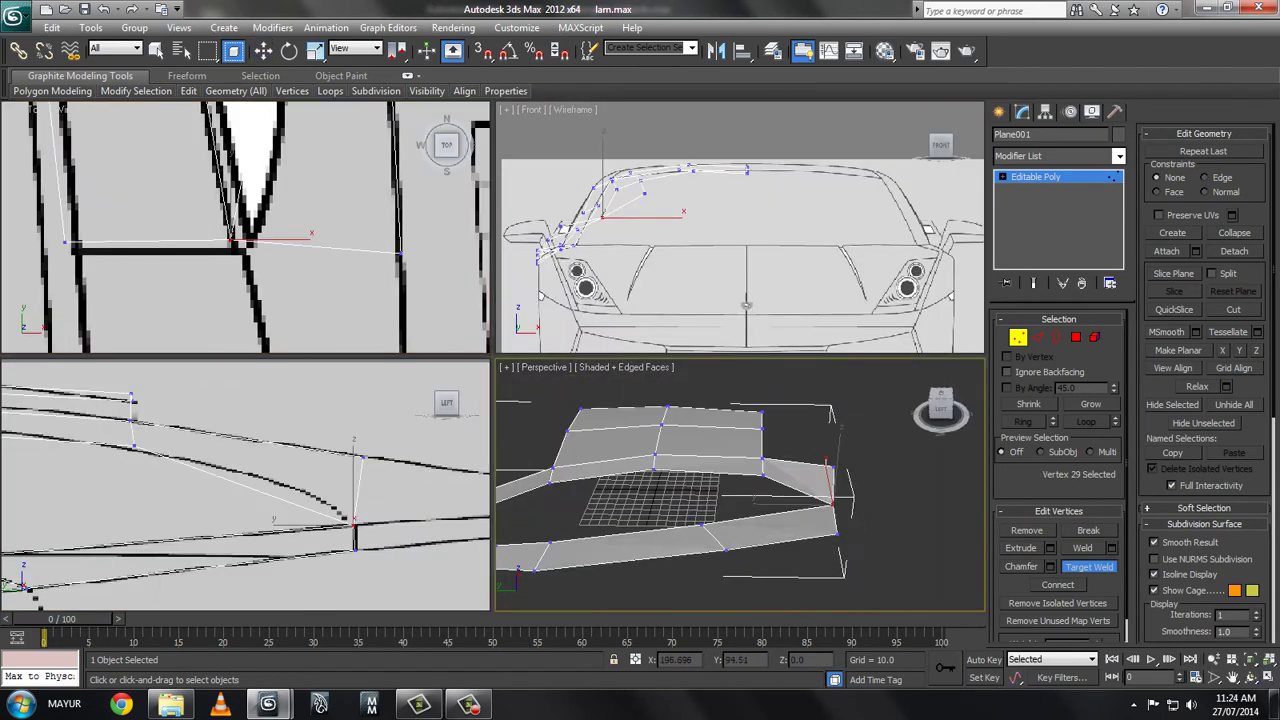
- In the maximized side view, select the three edges along the lower body line
{"action": "middle_click_drag", "start_coordinate": [740, 490], "coordinate": [700, 470], "text": "alt"}
{"action": "key", "text": "alt+w"}
{"action": "scroll", "coordinate": [490, 355], "scroll_direction": "down", "scroll_amount": 3}
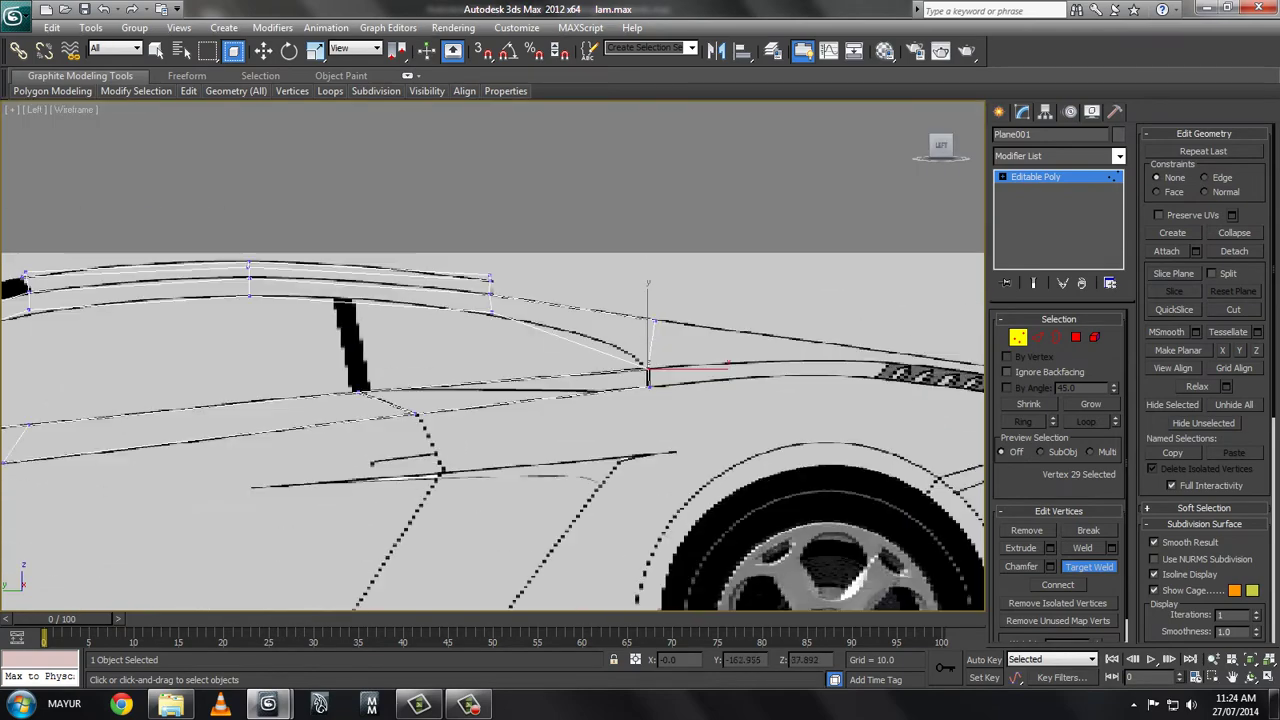
{"action": "scroll", "coordinate": [400, 330], "scroll_direction": "down", "scroll_amount": 3}
{"action": "scroll", "coordinate": [352, 292], "scroll_direction": "up", "scroll_amount": 2}
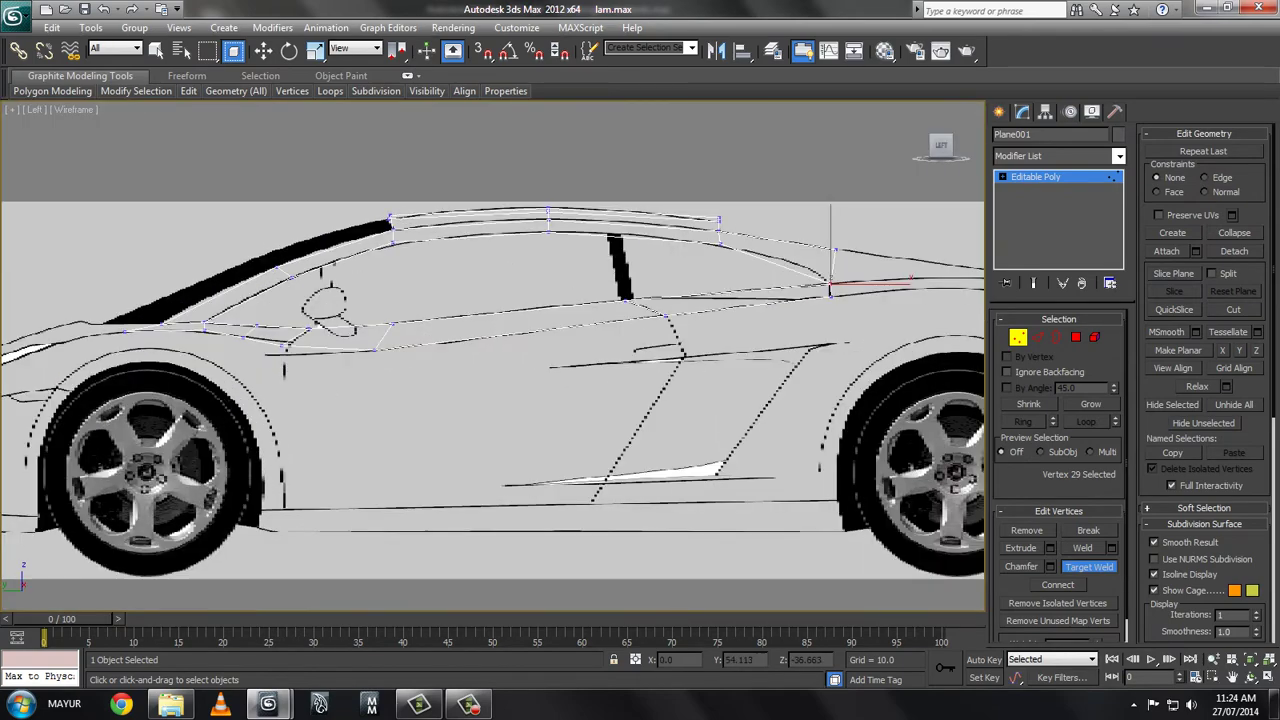
{"action": "scroll", "coordinate": [352, 292], "scroll_direction": "up", "scroll_amount": 2}
{"action": "scroll", "coordinate": [352, 292], "scroll_direction": "up", "scroll_amount": 2}
{"action": "key", "text": "2"}
{"action": "middle_click_drag", "start_coordinate": [352, 292], "coordinate": [177, 337]}
{"action": "left_click", "coordinate": [760, 312]}
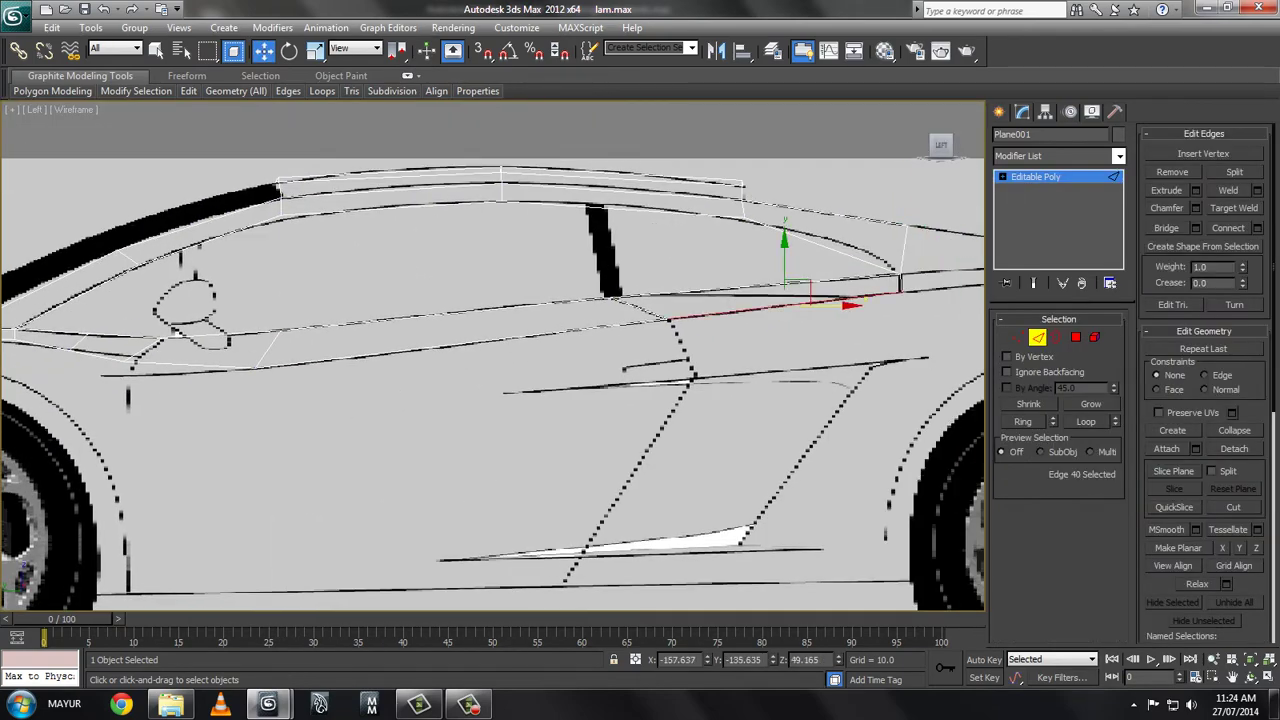
{"action": "left_click", "coordinate": [650, 320], "text": "ctrl"}
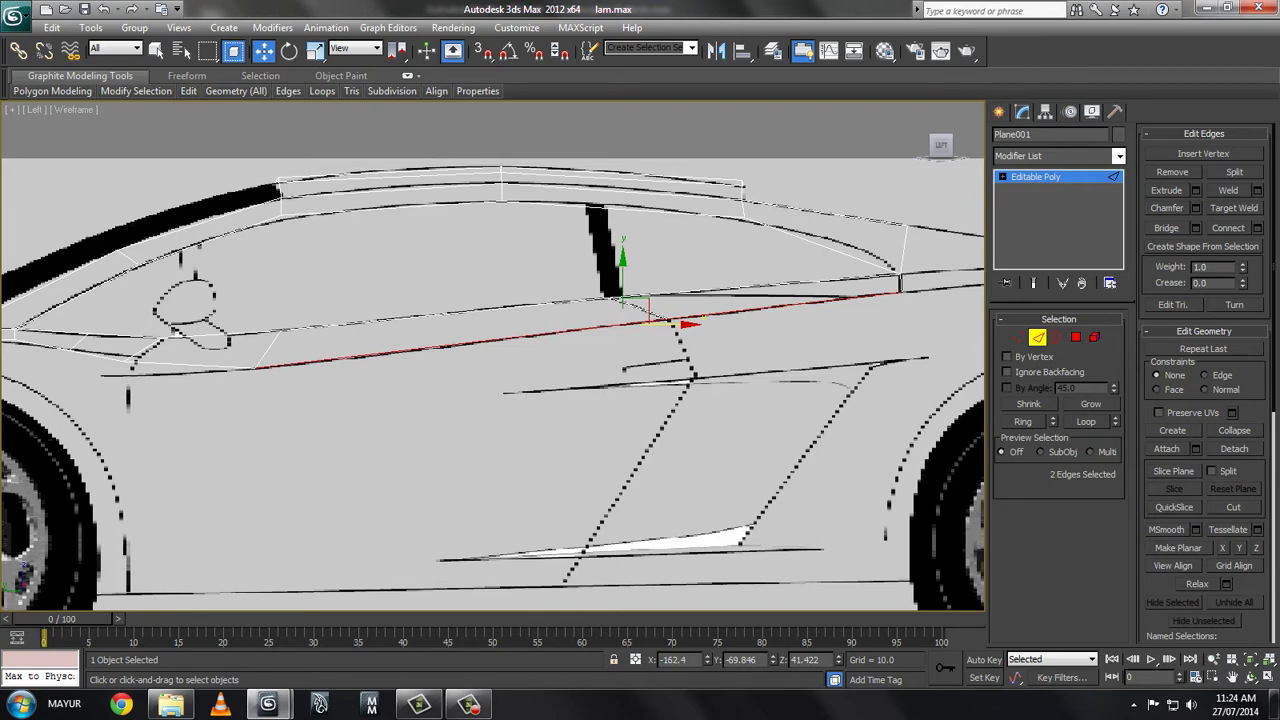
{"action": "left_click", "coordinate": [190, 364], "text": "ctrl"}
- Move the three edges down, scale them flat along Y, and set them on the sill line
{"action": "left_click_drag", "start_coordinate": [478, 300], "coordinate": [478, 518]}
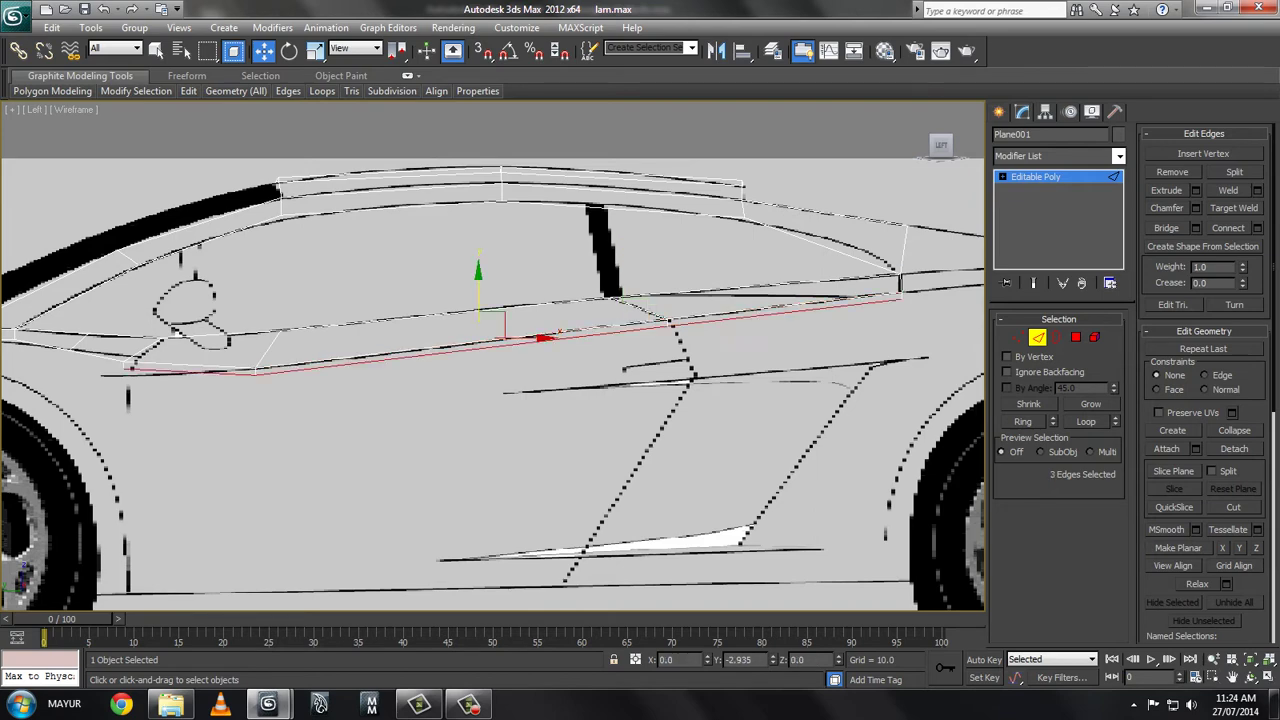
{"action": "middle_click_drag", "start_coordinate": [478, 518], "coordinate": [493, 438]}
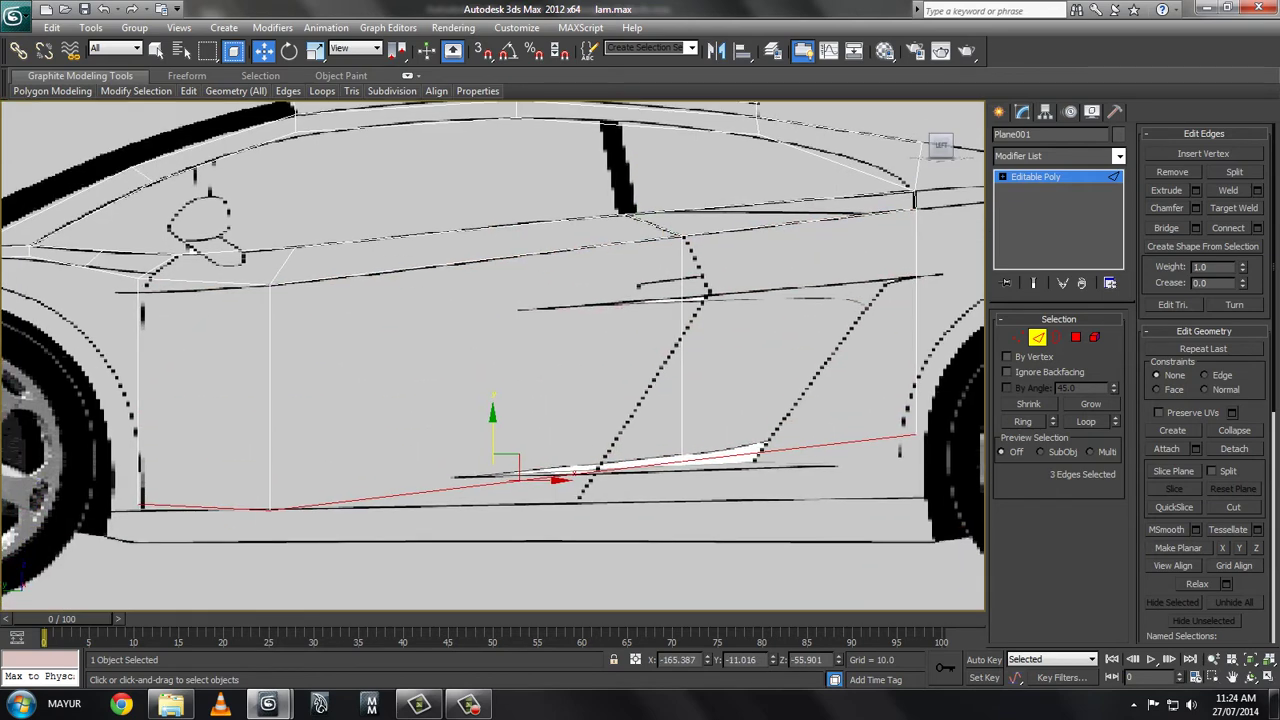
{"action": "key", "text": "r"}
{"action": "left_click_drag", "start_coordinate": [493, 438], "coordinate": [495, 500]}
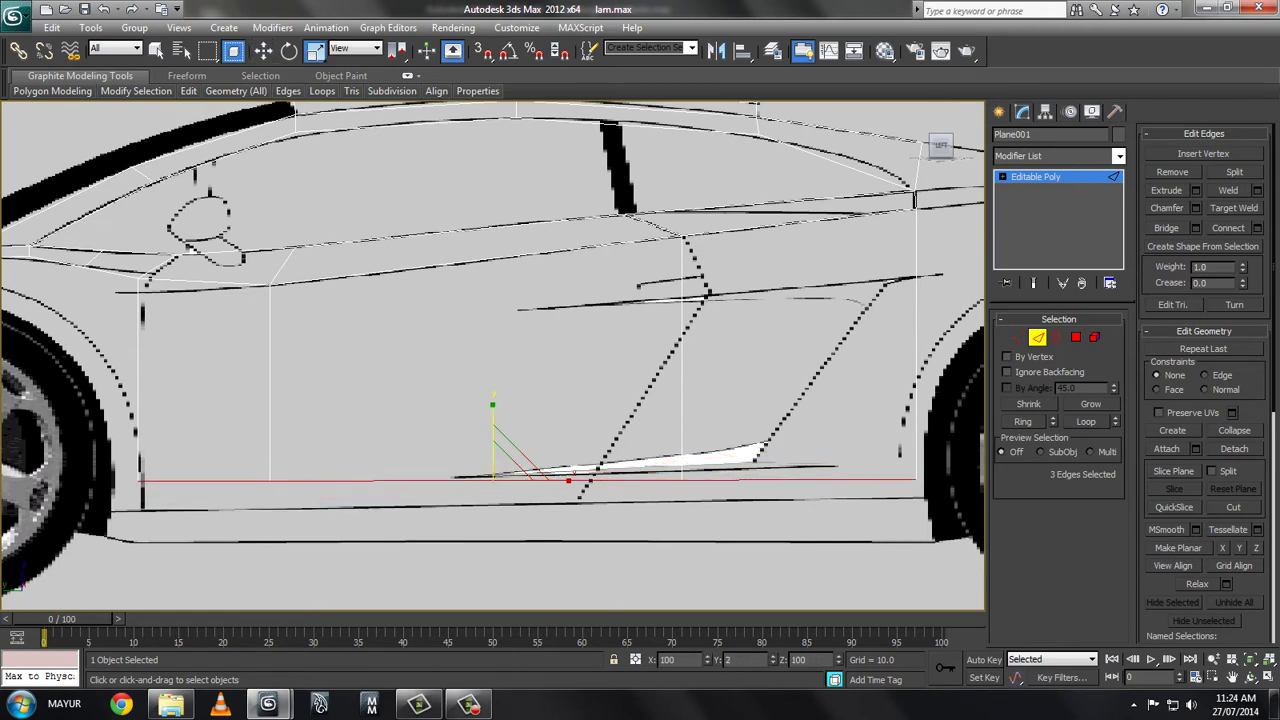
{"action": "key", "text": "w"}
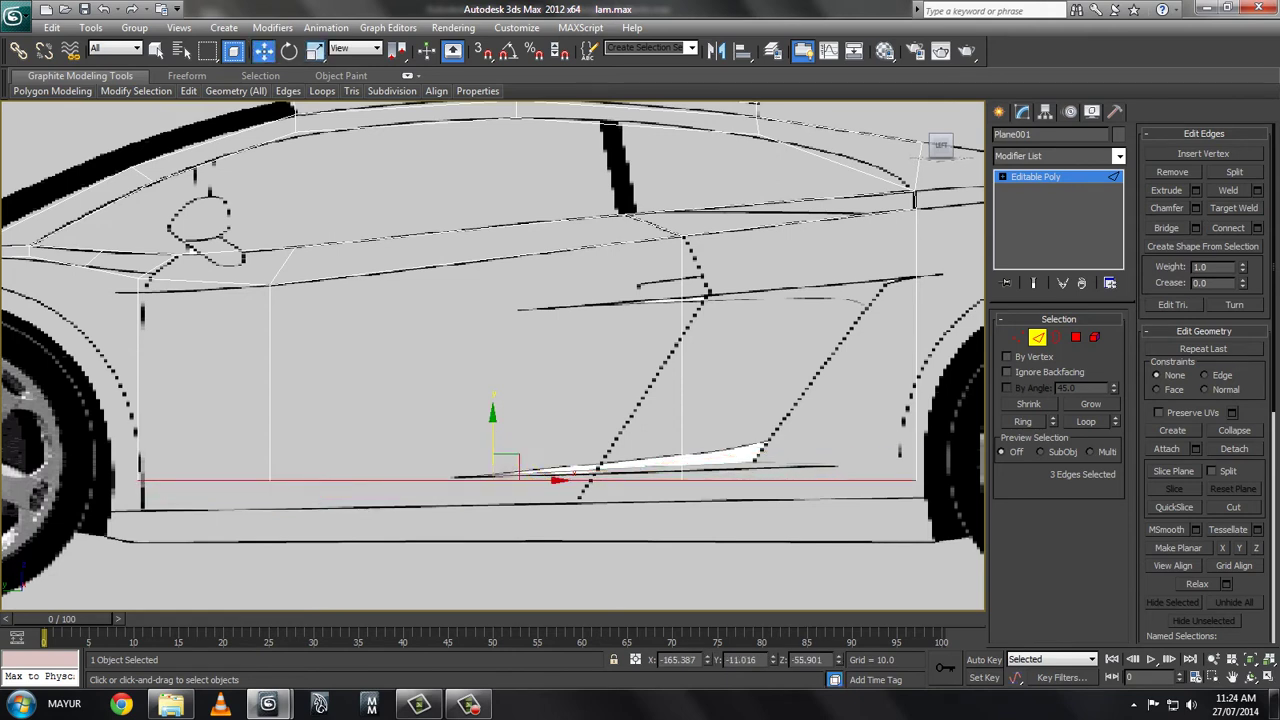
{"action": "left_click_drag", "start_coordinate": [493, 455], "coordinate": [493, 482]}
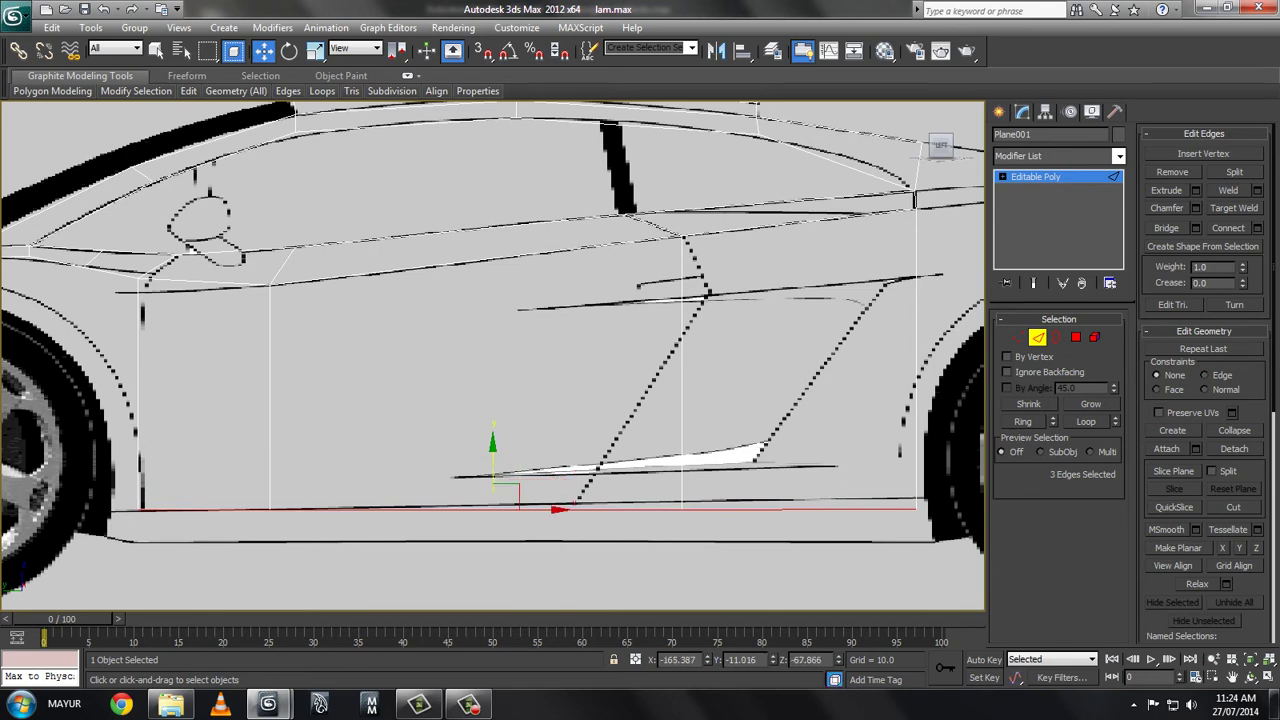
{"action": "left_click_drag", "start_coordinate": [573, 508], "coordinate": [578, 508]}
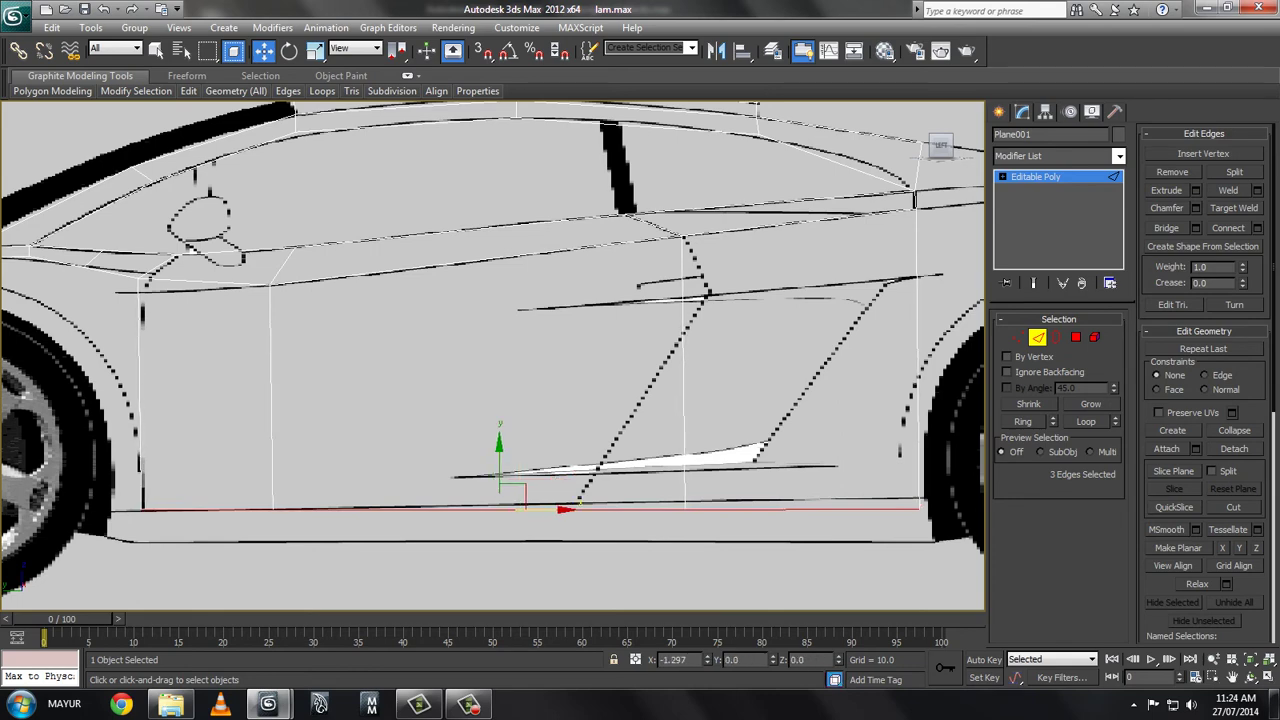
- Box-select the door panel's bottom vertices and move them left along X onto the slanted door lines
{"action": "key", "text": "1"}
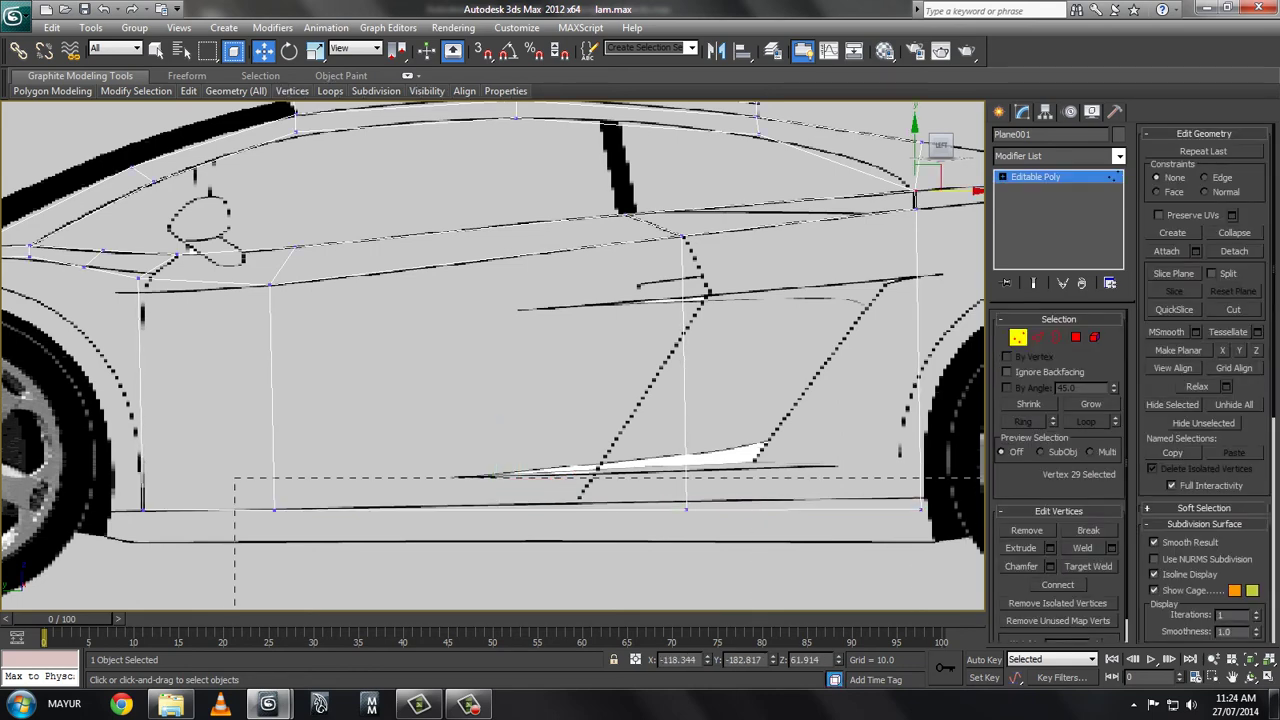
{"action": "left_click_drag", "start_coordinate": [235, 478], "coordinate": [980, 605]}
{"action": "mouse_move", "coordinate": [803, 508]}
{"action": "left_mouse_down"}
{"action": "mouse_move", "coordinate": [768, 508]}
{"action": "mouse_move", "coordinate": [782, 497]}
{"action": "left_mouse_up"}
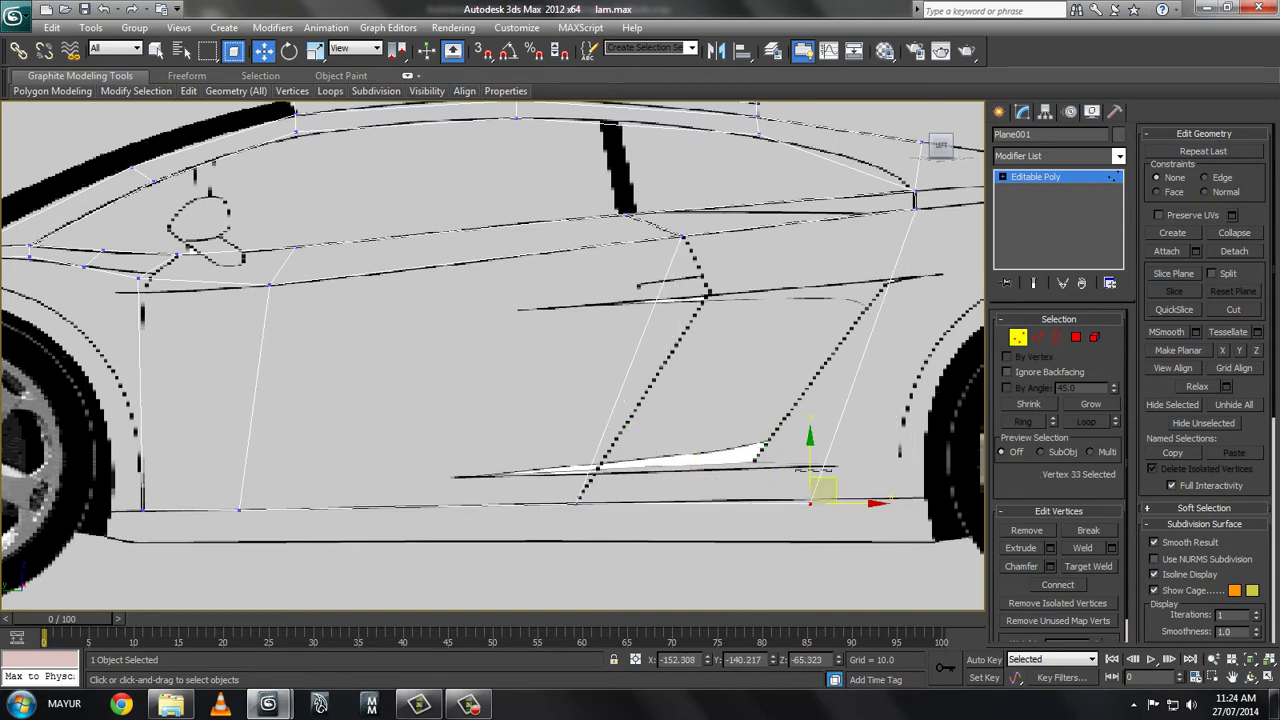
{"action": "left_click_drag", "start_coordinate": [822, 488], "coordinate": [758, 489]}
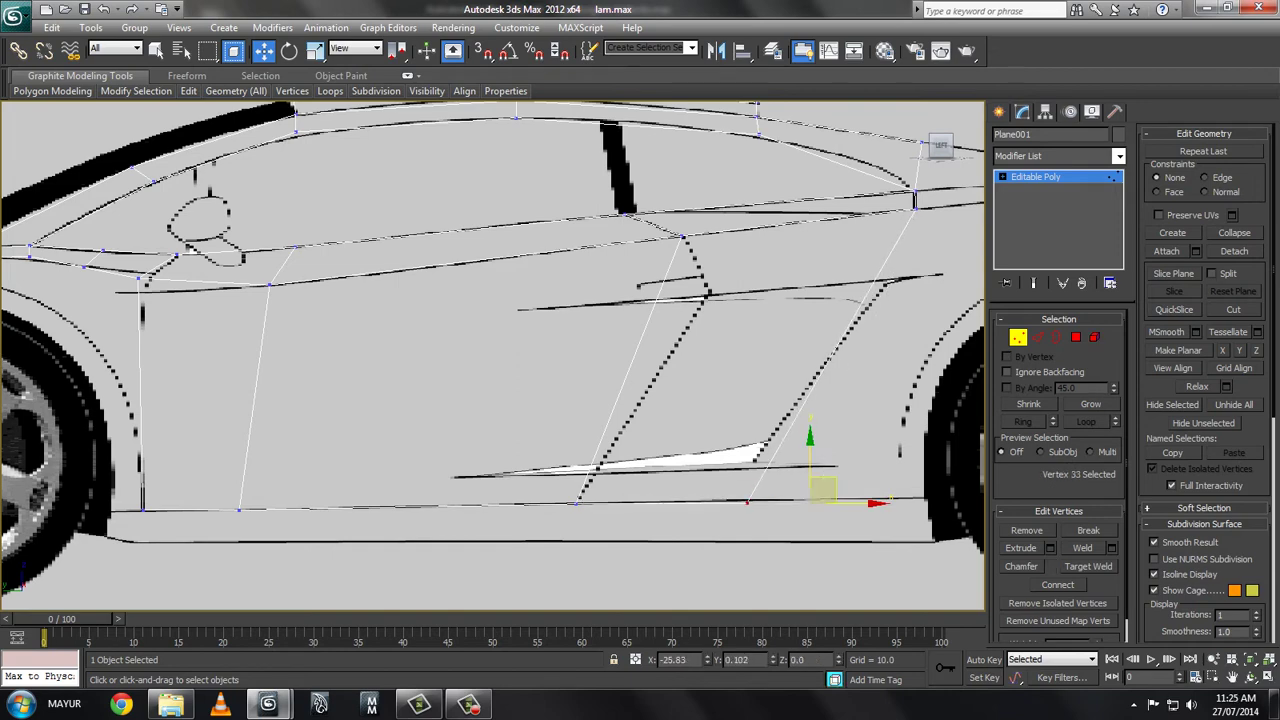
{"action": "middle_click_drag", "start_coordinate": [758, 489], "coordinate": [770, 511]}
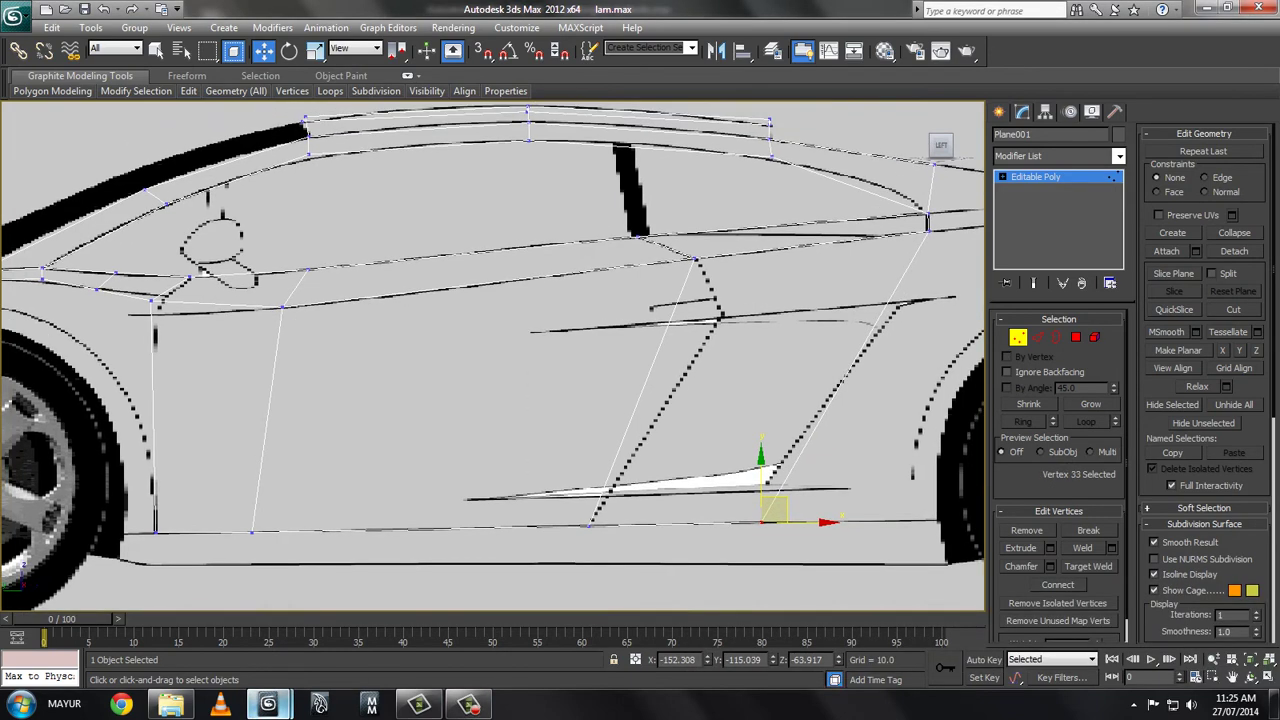
{"action": "key", "text": "2"}
{"action": "left_click", "coordinate": [153, 430]}
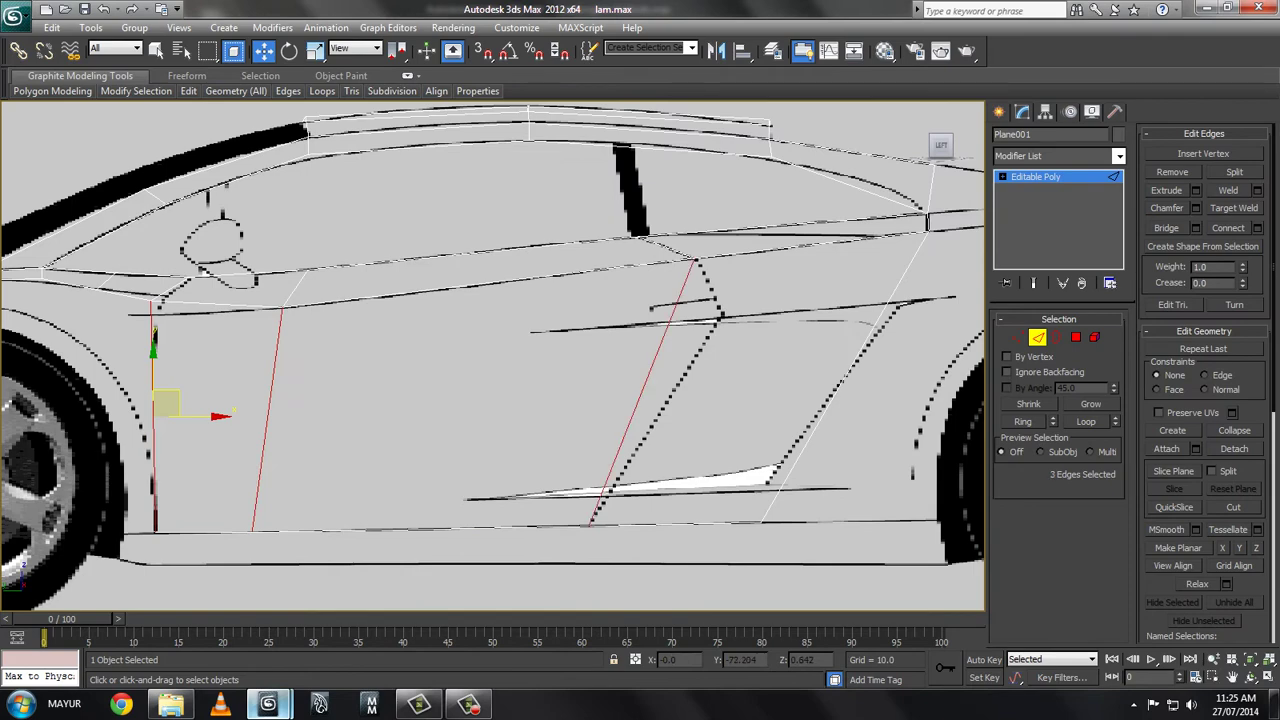
- Connect the door panel's vertical edges with a new horizontal edge slid up toward the crease
{"action": "left_click", "coordinate": [845, 372], "text": "ctrl"}
{"action": "middle_click_drag", "start_coordinate": [845, 372], "coordinate": [821, 384]}
{"action": "left_click", "coordinate": [1257, 227]}
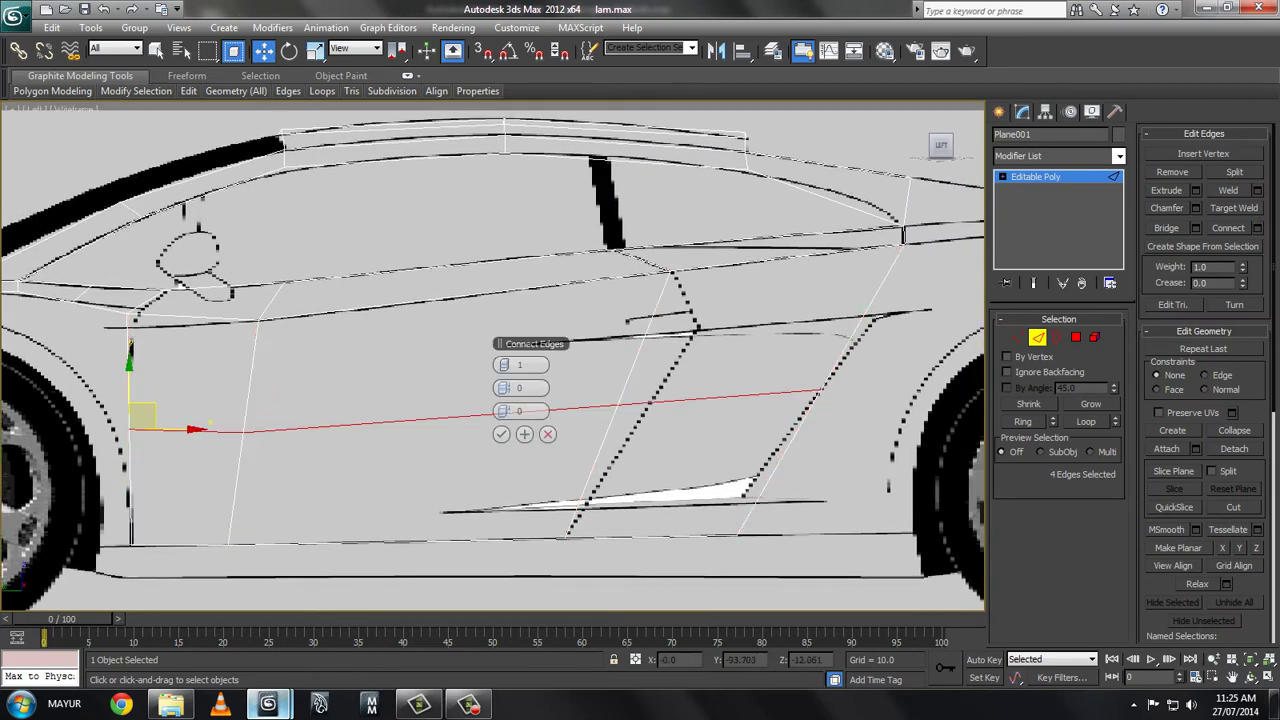
{"action": "left_click_drag", "start_coordinate": [505, 410], "coordinate": [505, 460]}
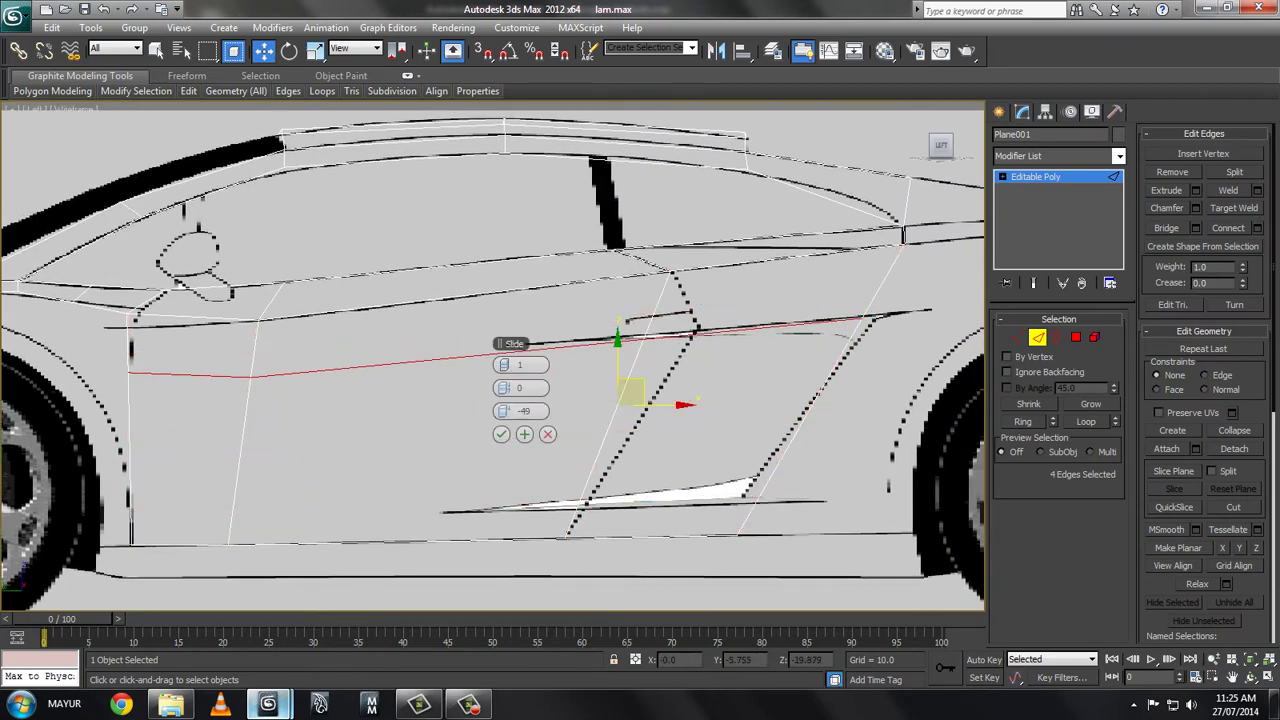
{"action": "left_click", "coordinate": [501, 434]}
- Move the three crease vertices right and up onto the blueprint's body line
{"action": "key", "text": "1"}
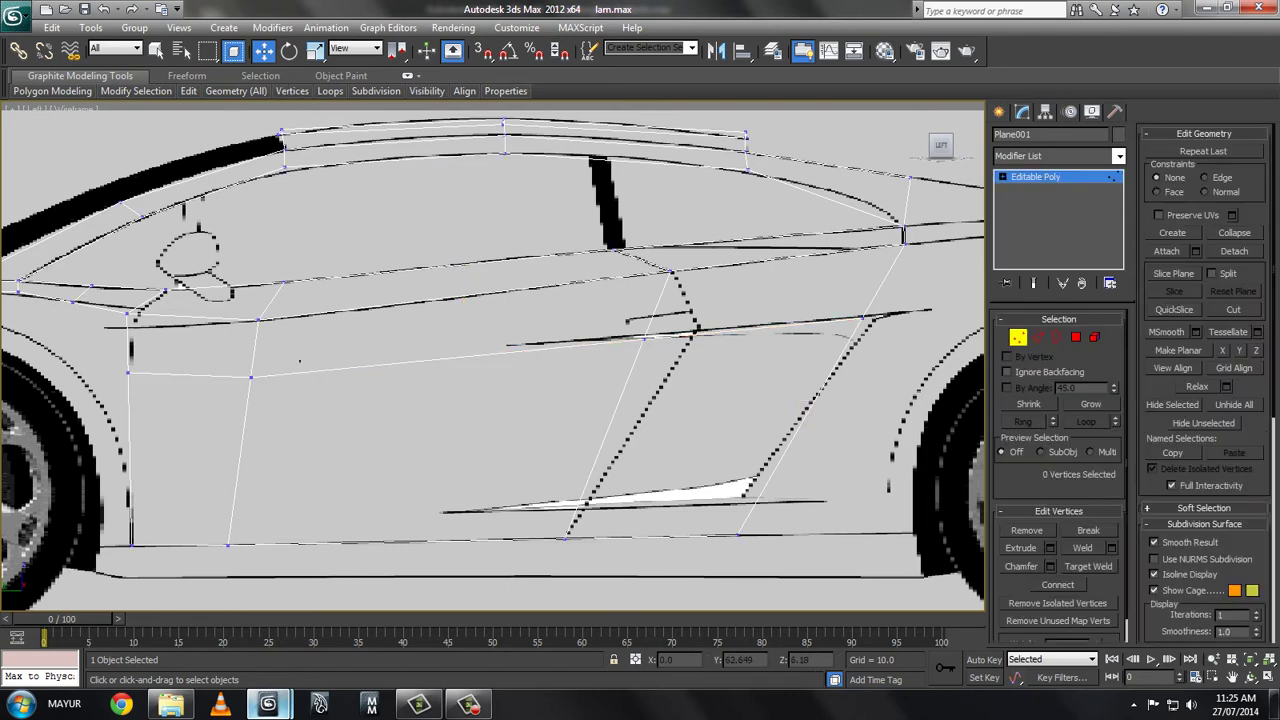
{"action": "left_click", "coordinate": [250, 377]}
{"action": "left_click", "coordinate": [645, 338], "text": "ctrl"}
{"action": "left_click", "coordinate": [870, 318], "text": "ctrl"}
{"action": "left_click_drag", "start_coordinate": [621, 343], "coordinate": [628, 343]}
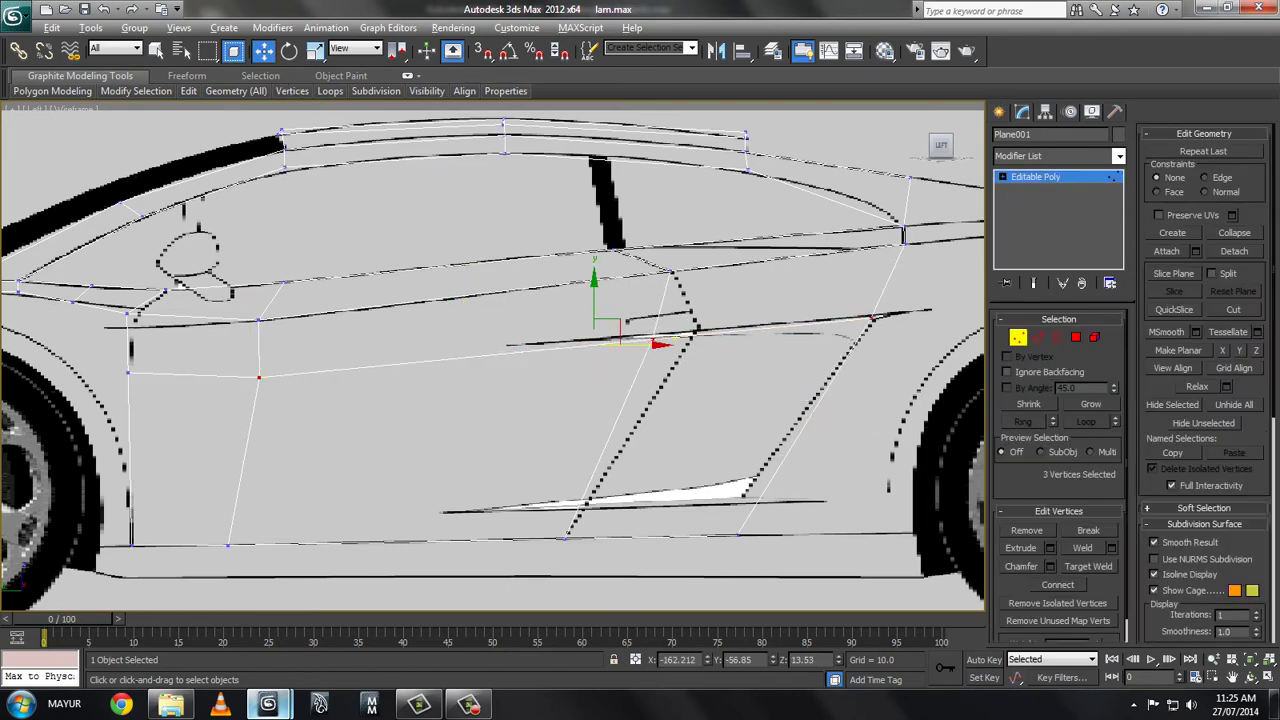
{"action": "left_click_drag", "start_coordinate": [780, 318], "coordinate": [815, 316]}
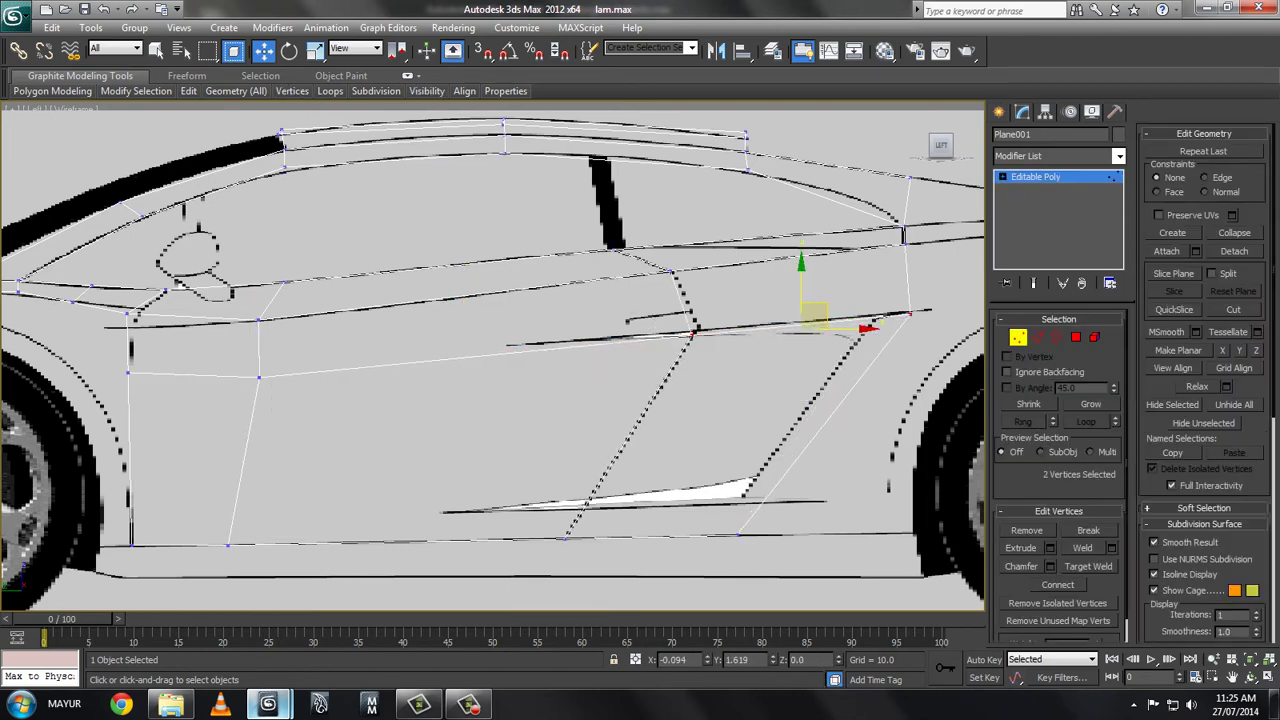
- Pull the rear crease vertex left onto the blueprint line and select the bottom door-line vertex
{"action": "left_click", "coordinate": [917, 309]}
{"action": "left_click_drag", "start_coordinate": [917, 309], "coordinate": [875, 318]}
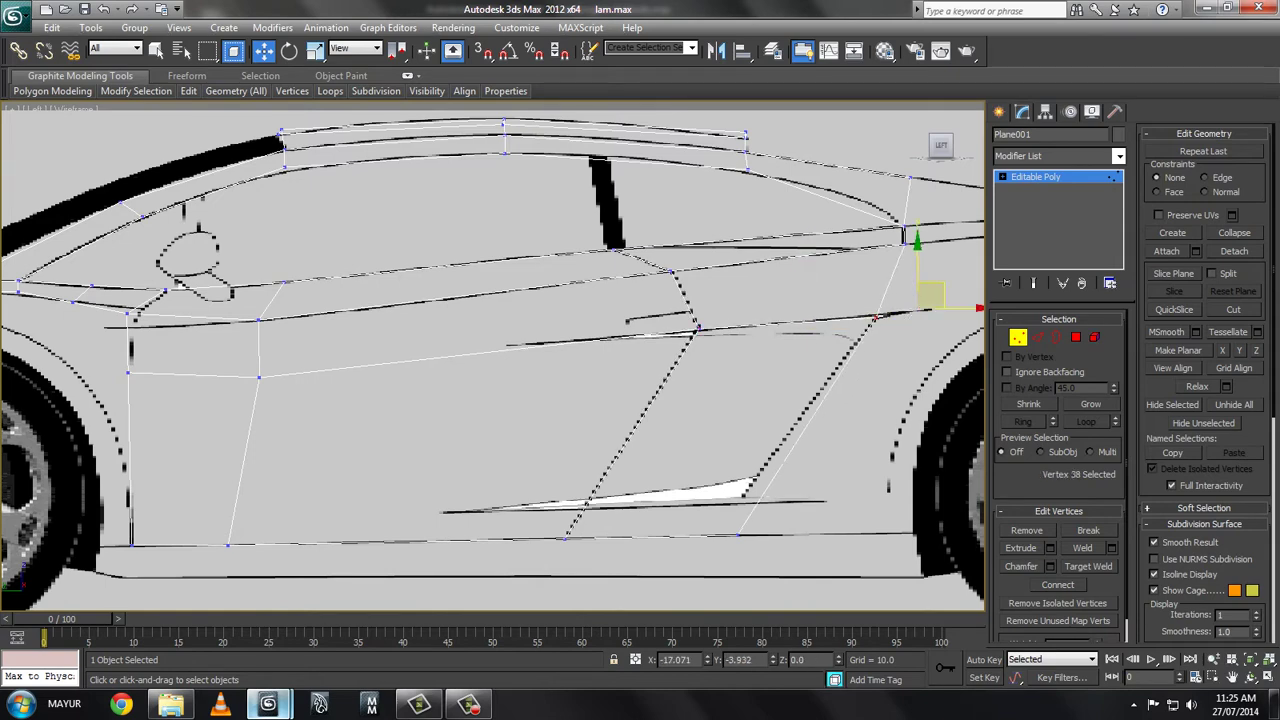
{"action": "left_click", "coordinate": [737, 535]}
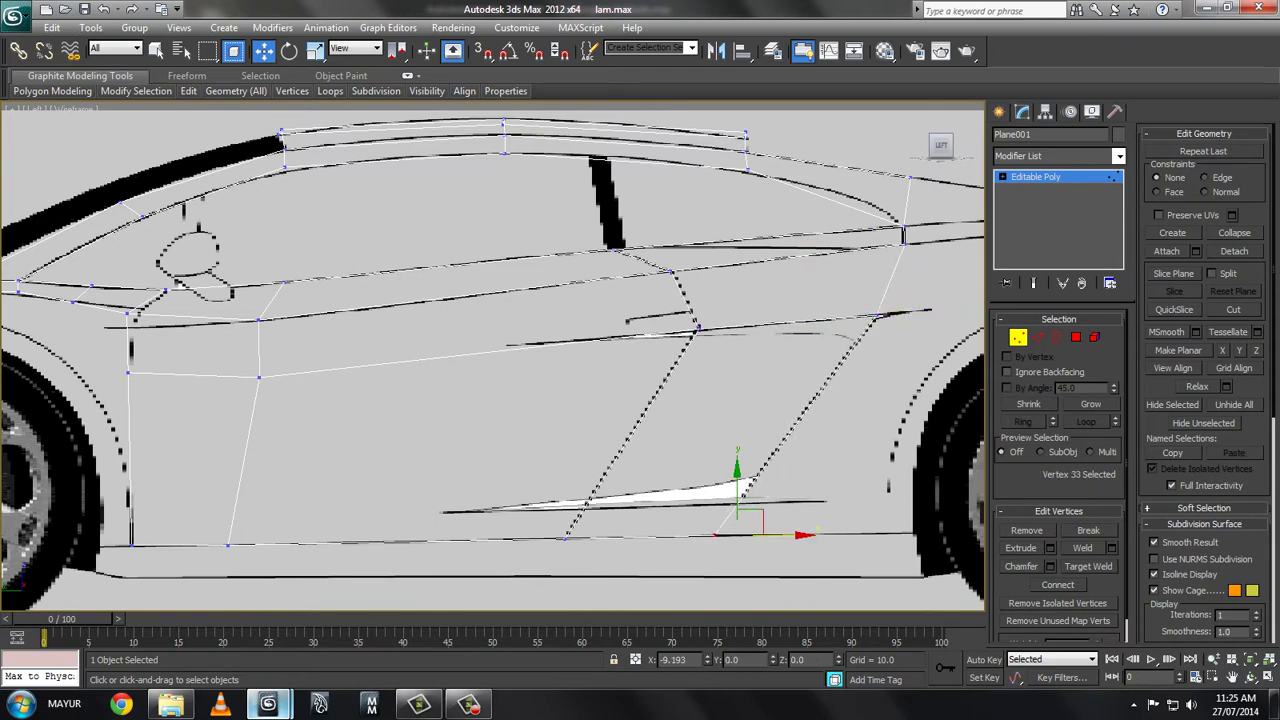
{"action": "scroll", "coordinate": [712, 495], "scroll_direction": "up", "scroll_amount": 2}
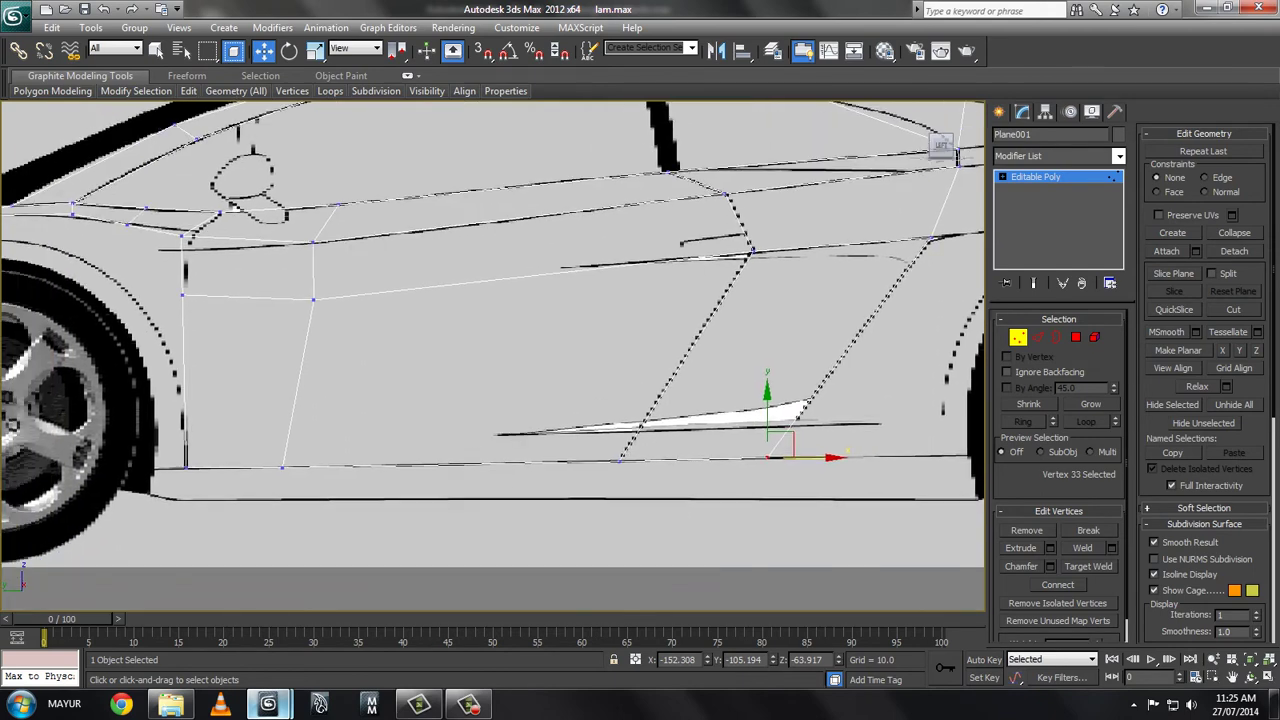
{"action": "scroll", "coordinate": [712, 495], "scroll_direction": "down", "scroll_amount": 2}
- Select the vertical edge beside the front wheel and the two bottom sill edges
{"action": "middle_click_drag", "start_coordinate": [400, 400], "coordinate": [706, 368]}
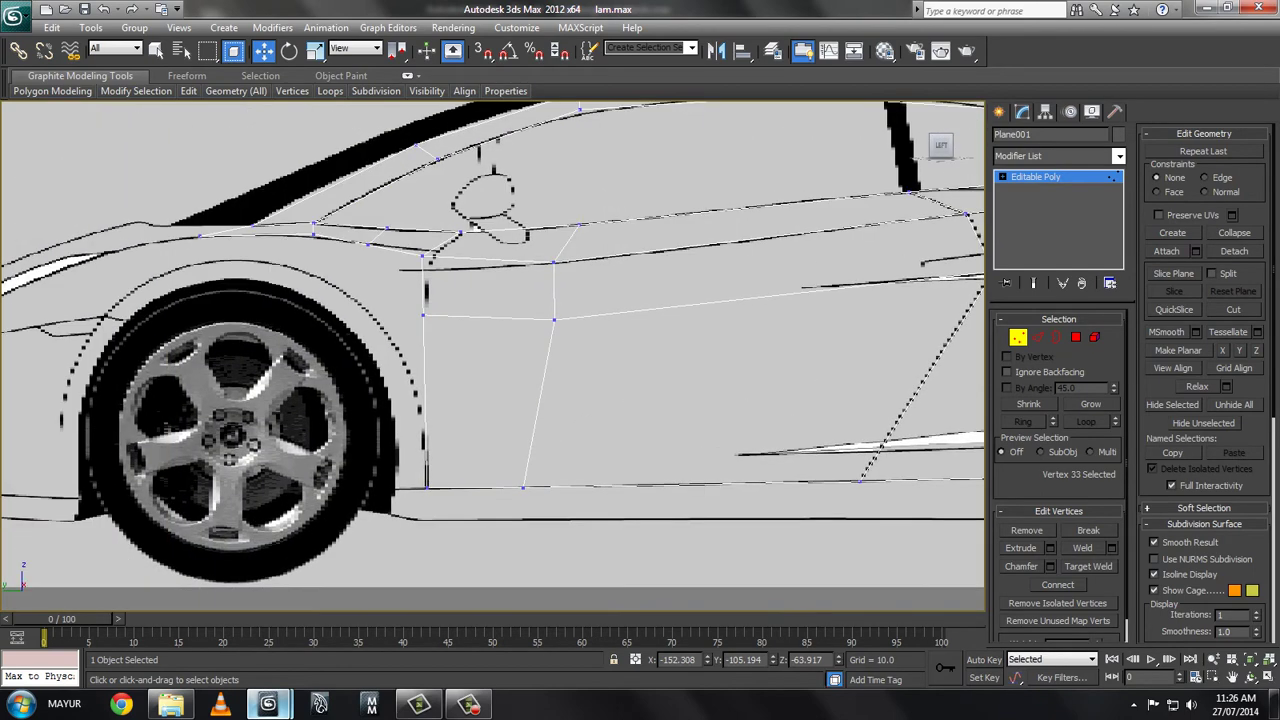
{"action": "key", "text": "2"}
{"action": "left_click", "coordinate": [425, 400]}
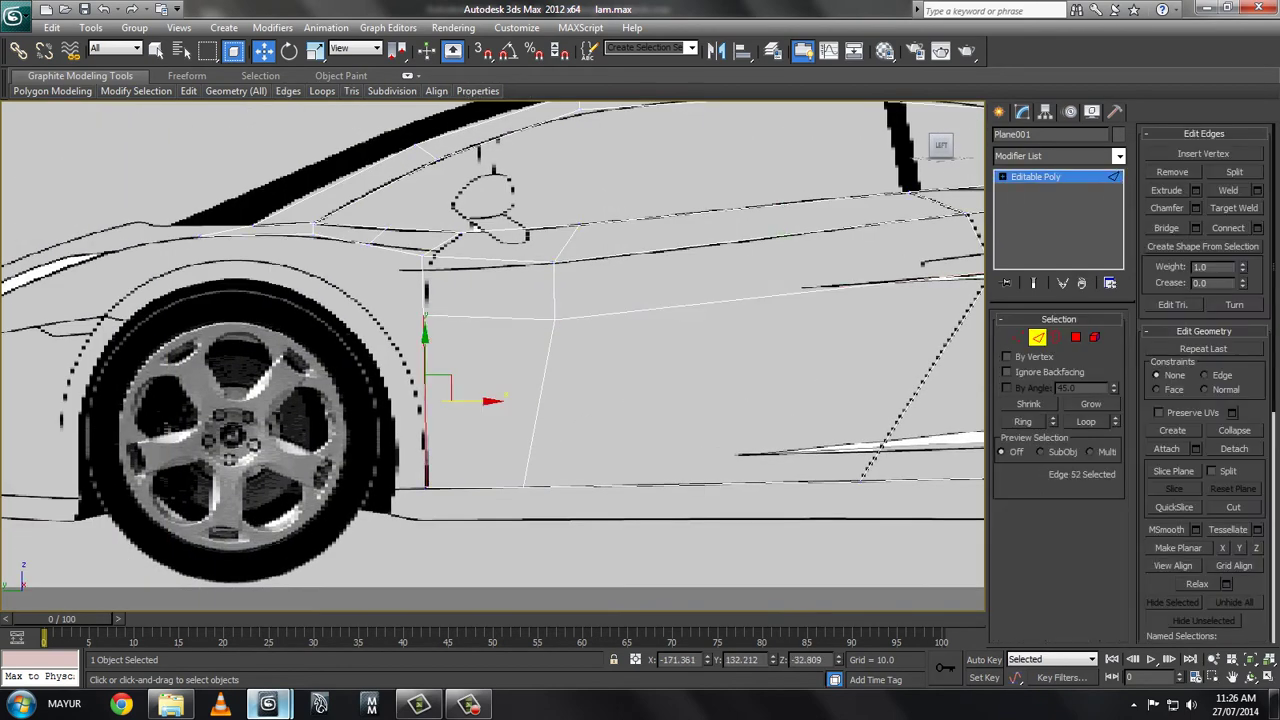
{"action": "left_click", "coordinate": [475, 487]}
{"action": "middle_click_drag", "start_coordinate": [600, 400], "coordinate": [297, 393]}
{"action": "left_click", "coordinate": [440, 476], "text": "ctrl"}
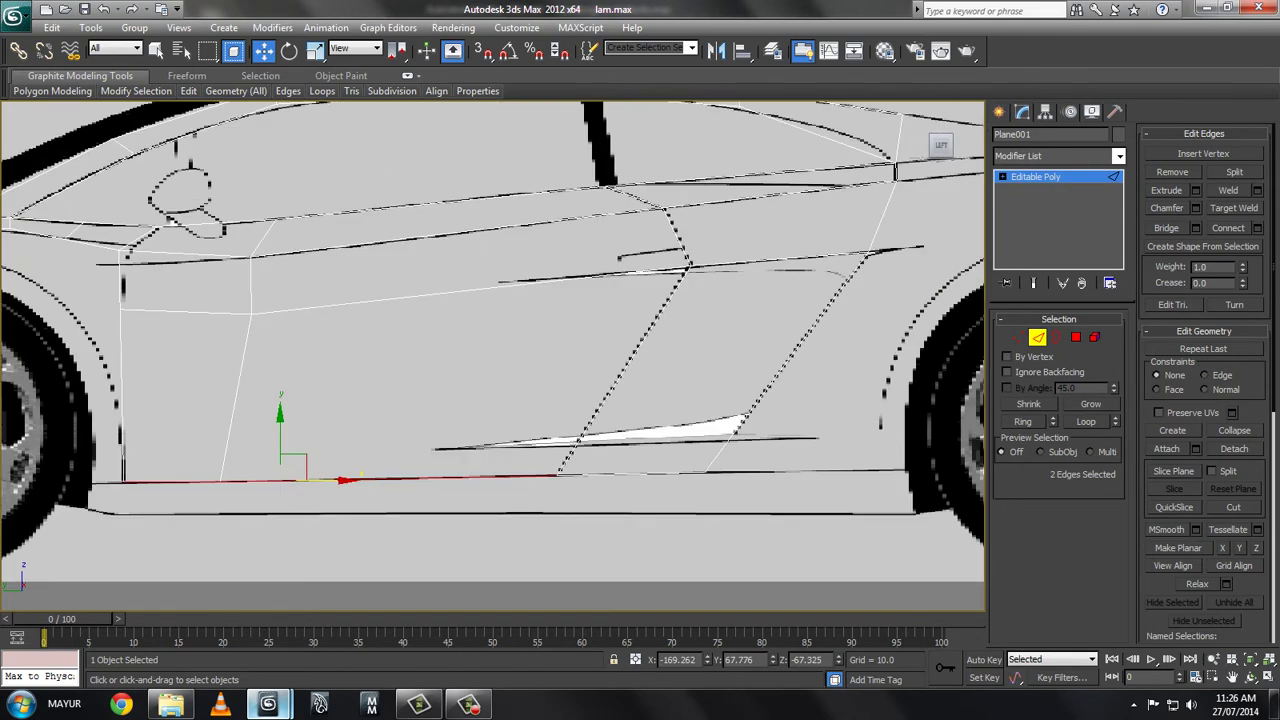
{"action": "middle_click_drag", "start_coordinate": [480, 400], "coordinate": [518, 397]}
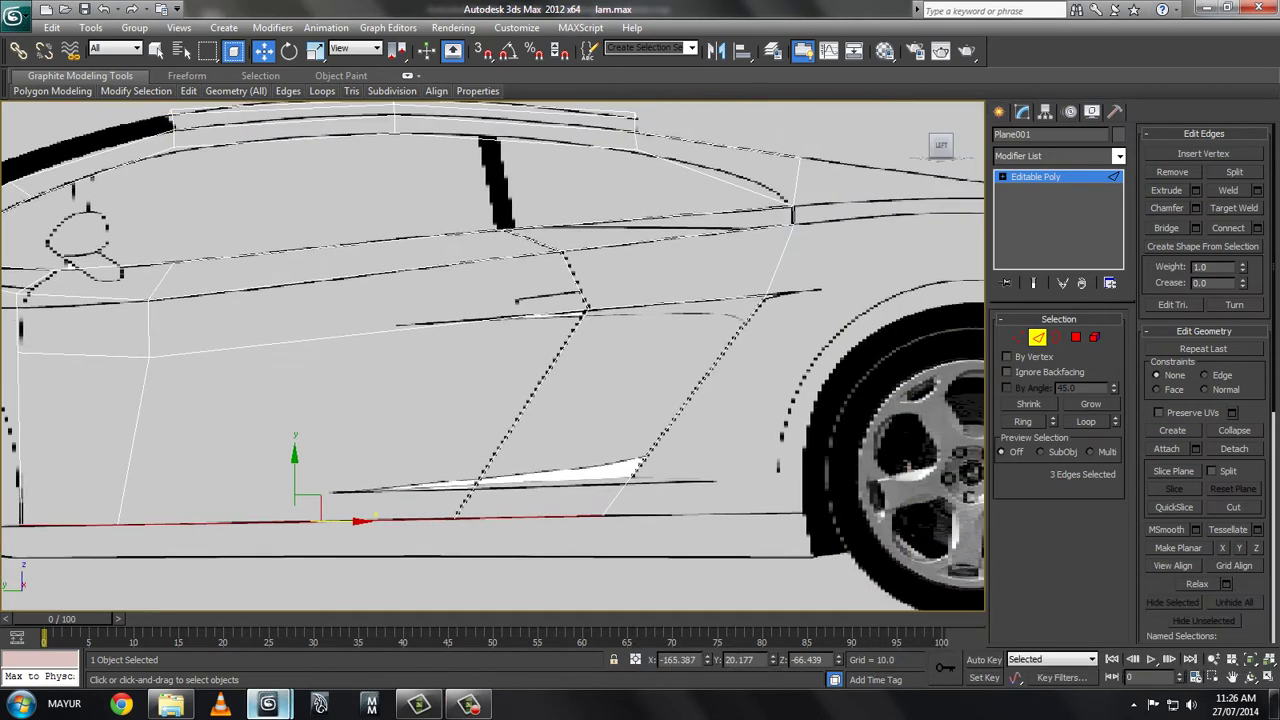
- Move the vertex beside the rear wheel arch left and down to reshape the body corner
{"action": "left_click", "coordinate": [735, 440]}
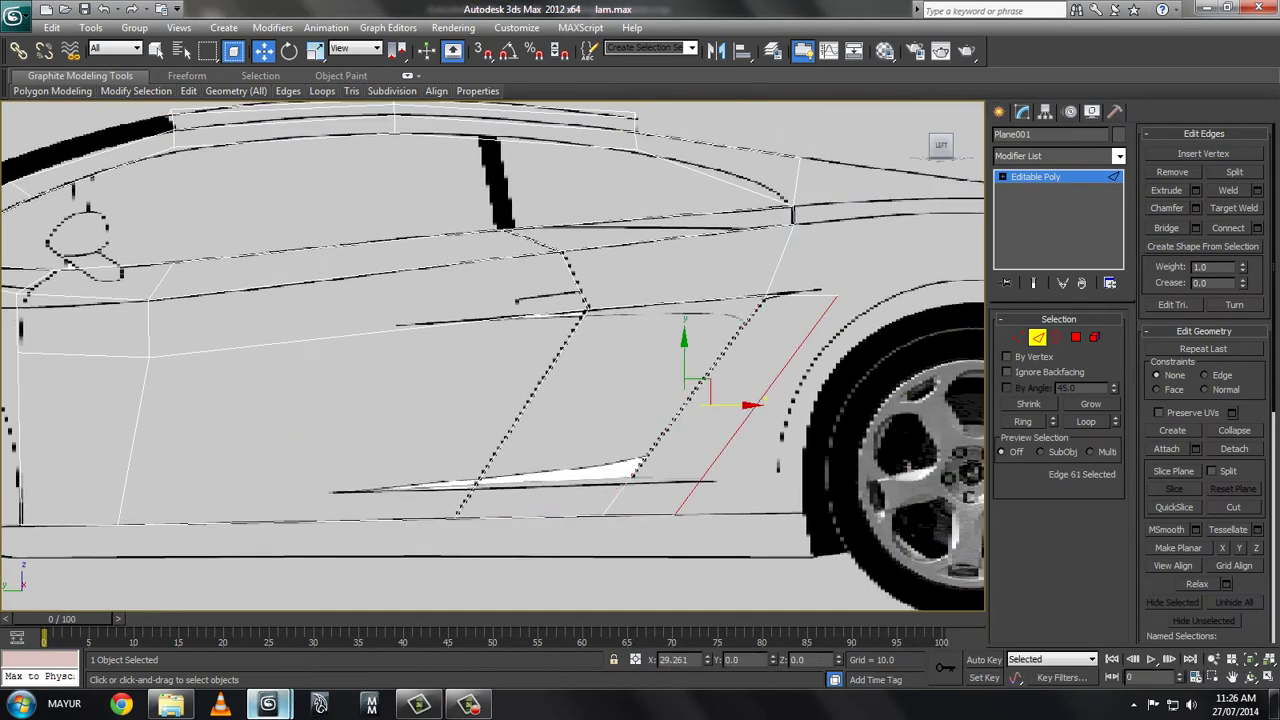
{"action": "key", "text": "1"}
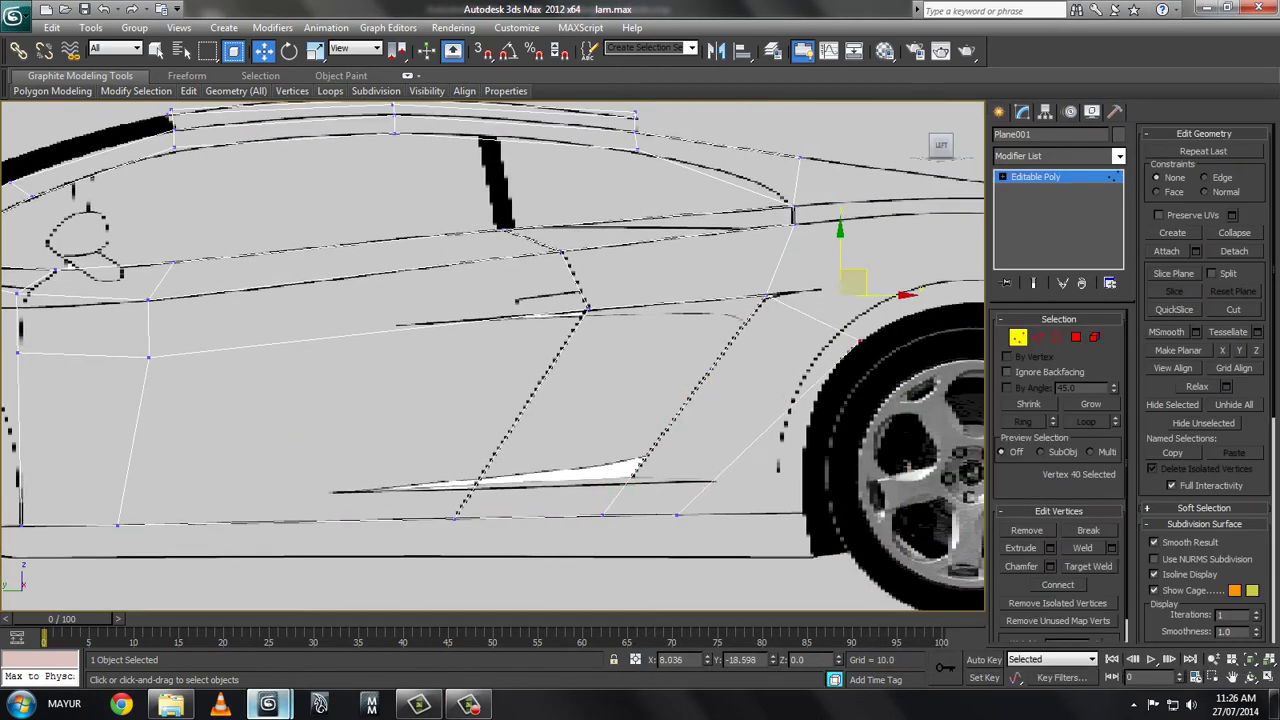
{"action": "left_click_drag", "start_coordinate": [672, 487], "coordinate": [775, 547]}
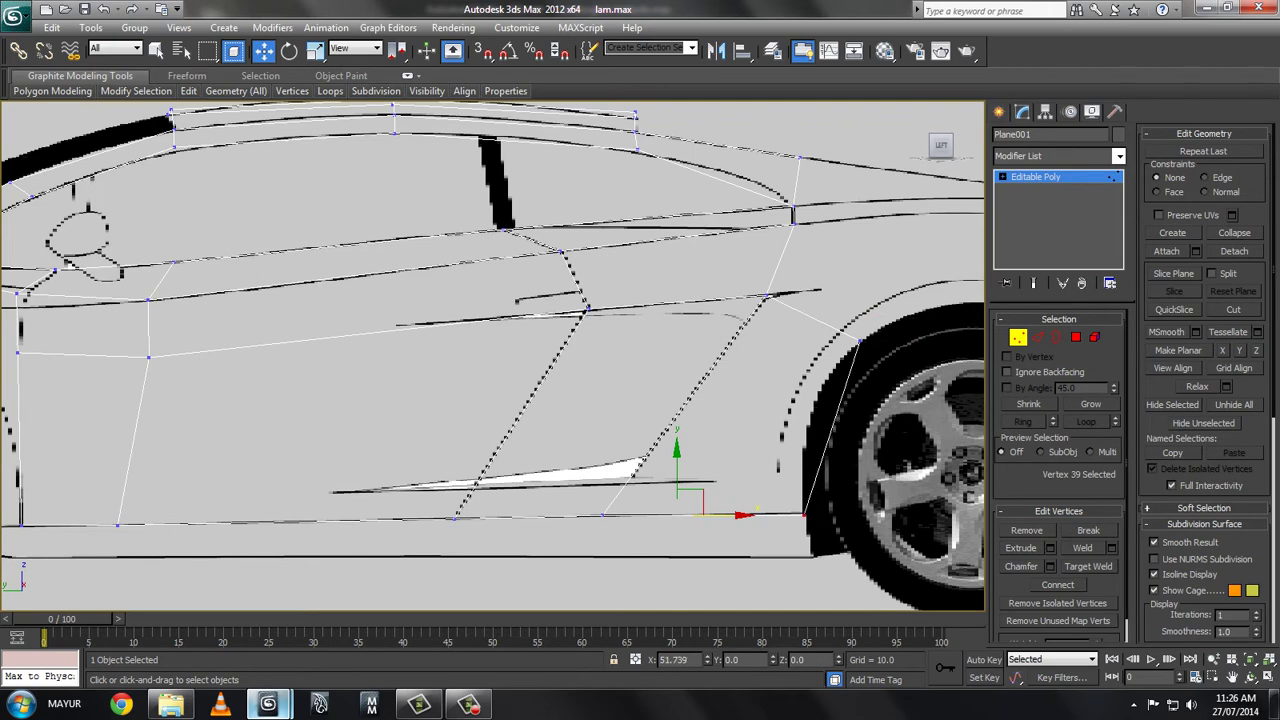
{"action": "left_click", "coordinate": [858, 340]}
{"action": "left_click_drag", "start_coordinate": [868, 328], "coordinate": [830, 358]}
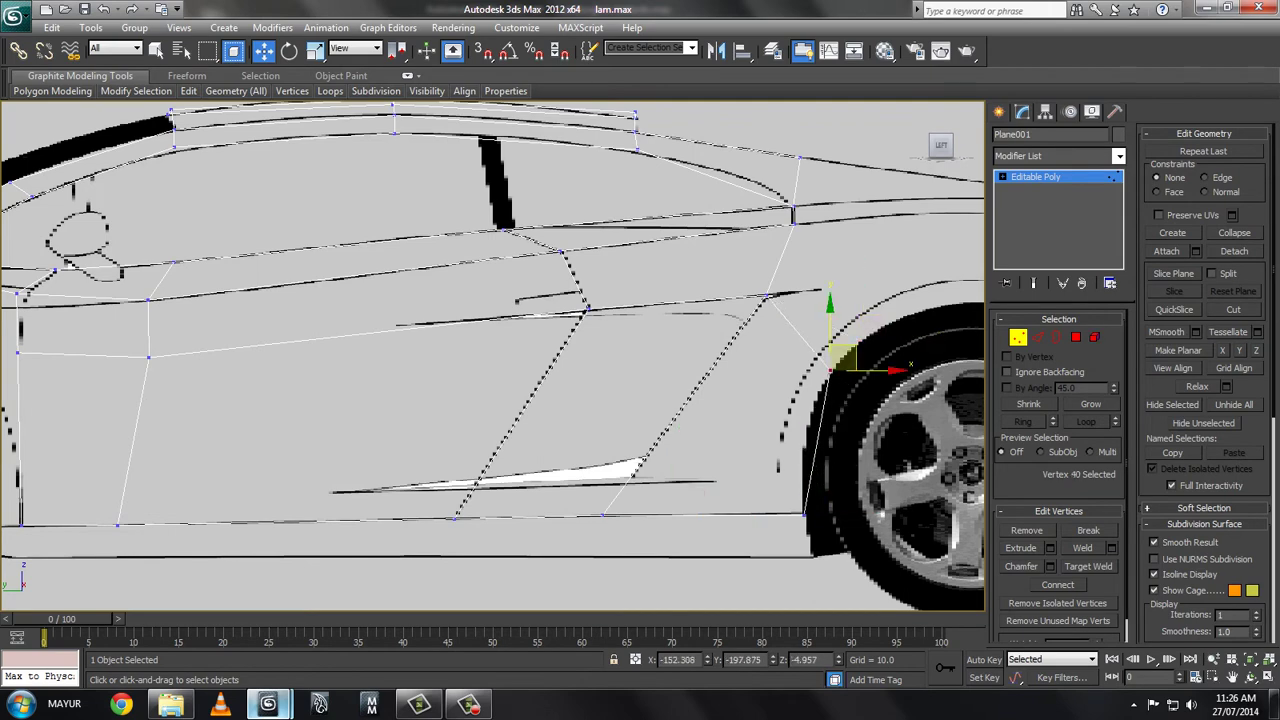
{"action": "key", "text": "2"}
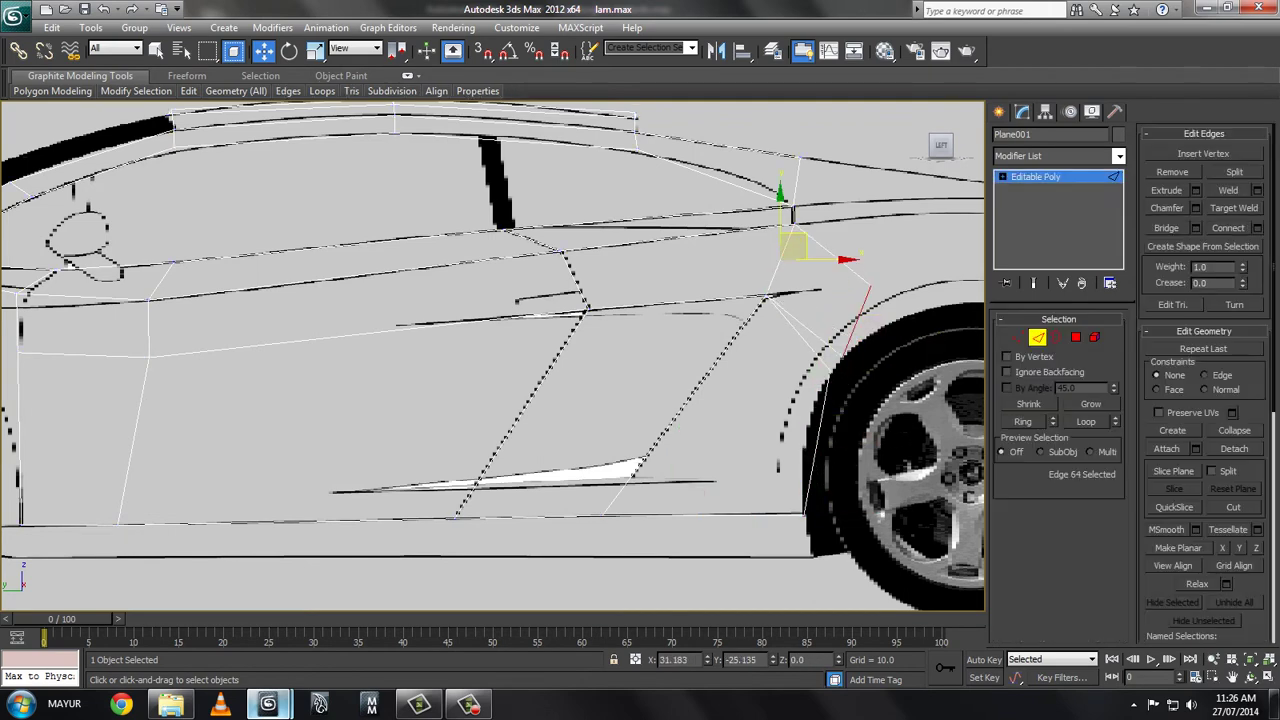
{"action": "key", "text": "1"}
- Target Weld the stray rear-arch vertex onto its neighbouring vertex
{"action": "left_click", "coordinate": [843, 355]}
{"action": "right_click", "coordinate": [855, 345]}
{"action": "left_click", "coordinate": [930, 419]}
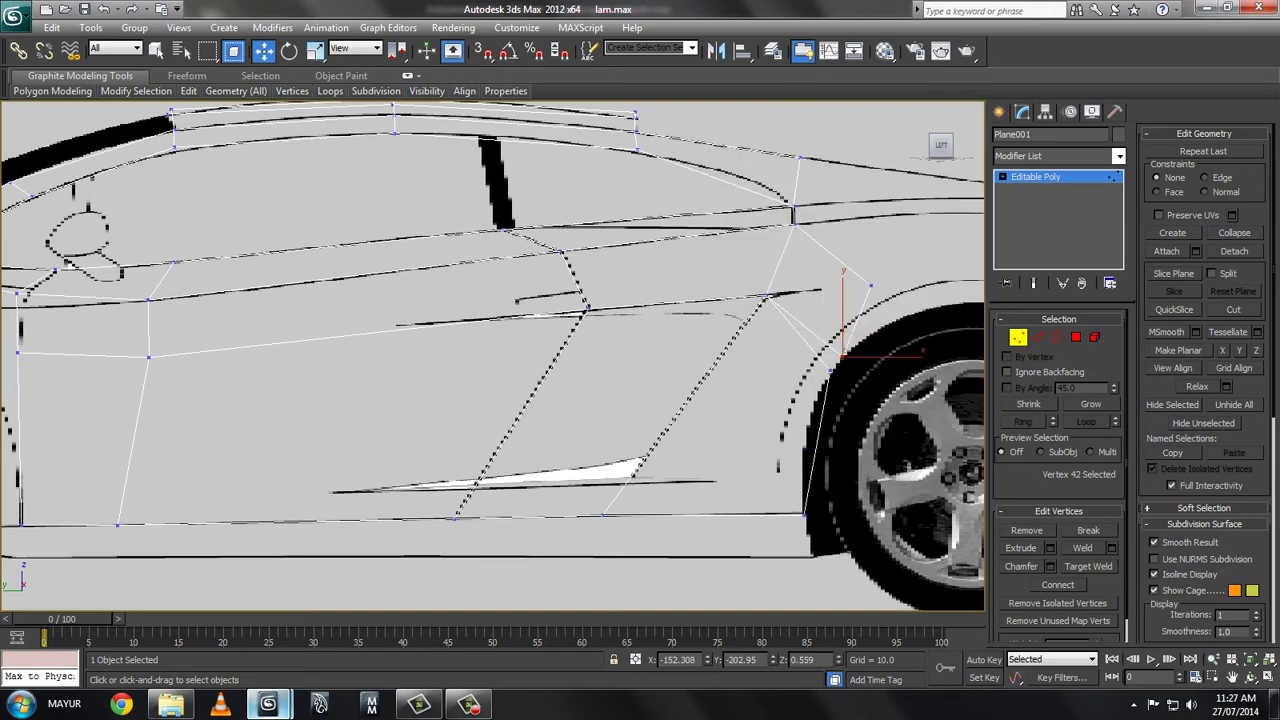
{"action": "left_click_drag", "start_coordinate": [830, 370], "coordinate": [870, 285]}
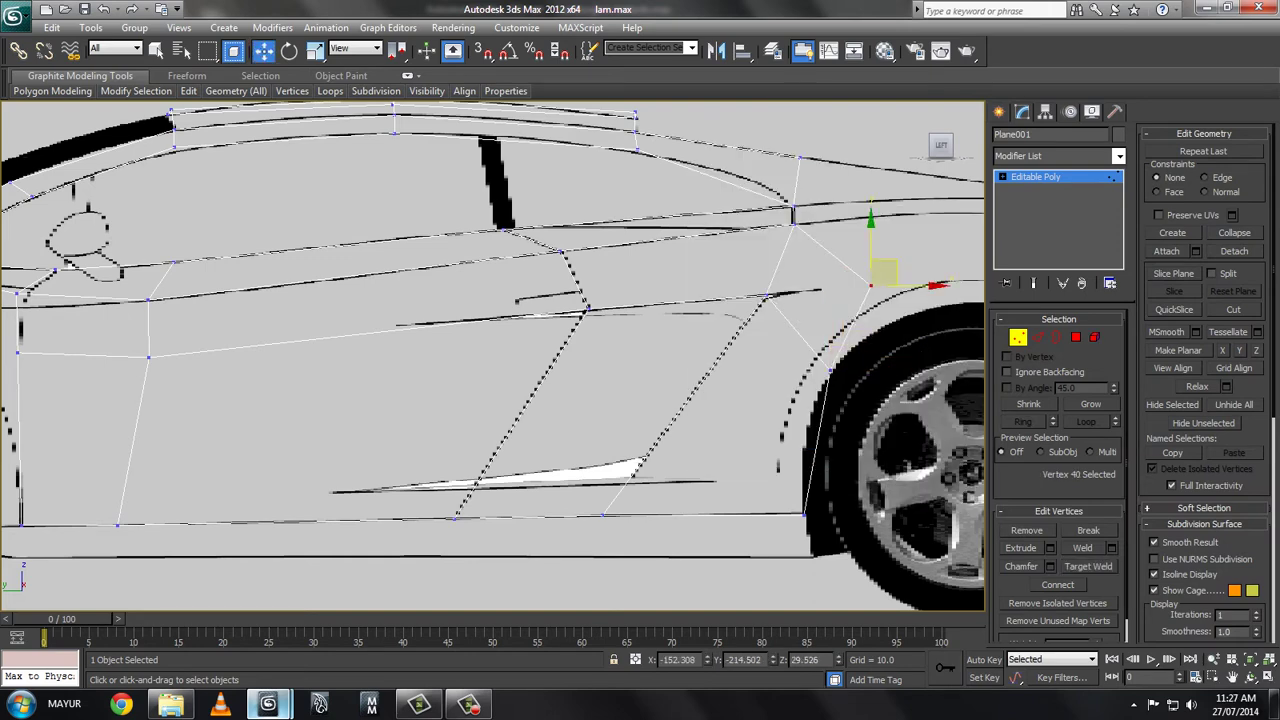
- Select the row of vertices along the lower sill near the front wheel
{"action": "middle_click_drag", "start_coordinate": [920, 290], "coordinate": [190, 255]}
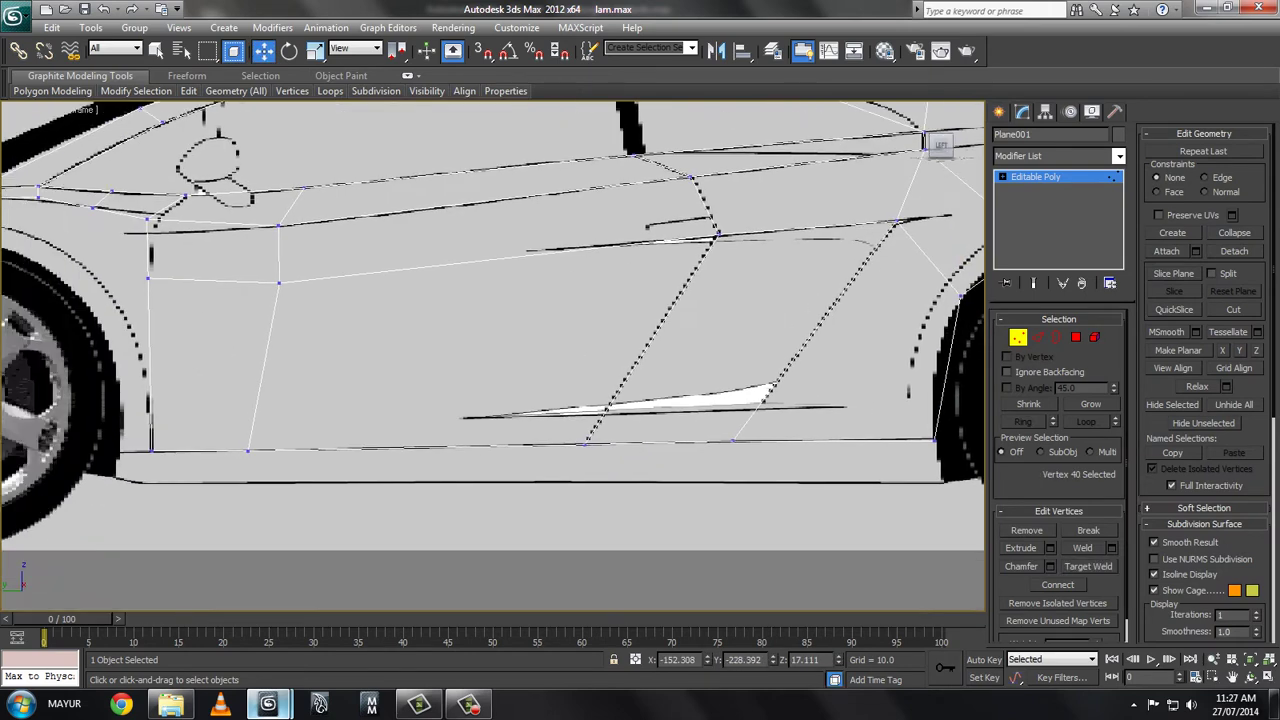
{"action": "key", "text": "2"}
{"action": "scroll", "coordinate": [350, 367], "scroll_direction": "down", "scroll_amount": 5}
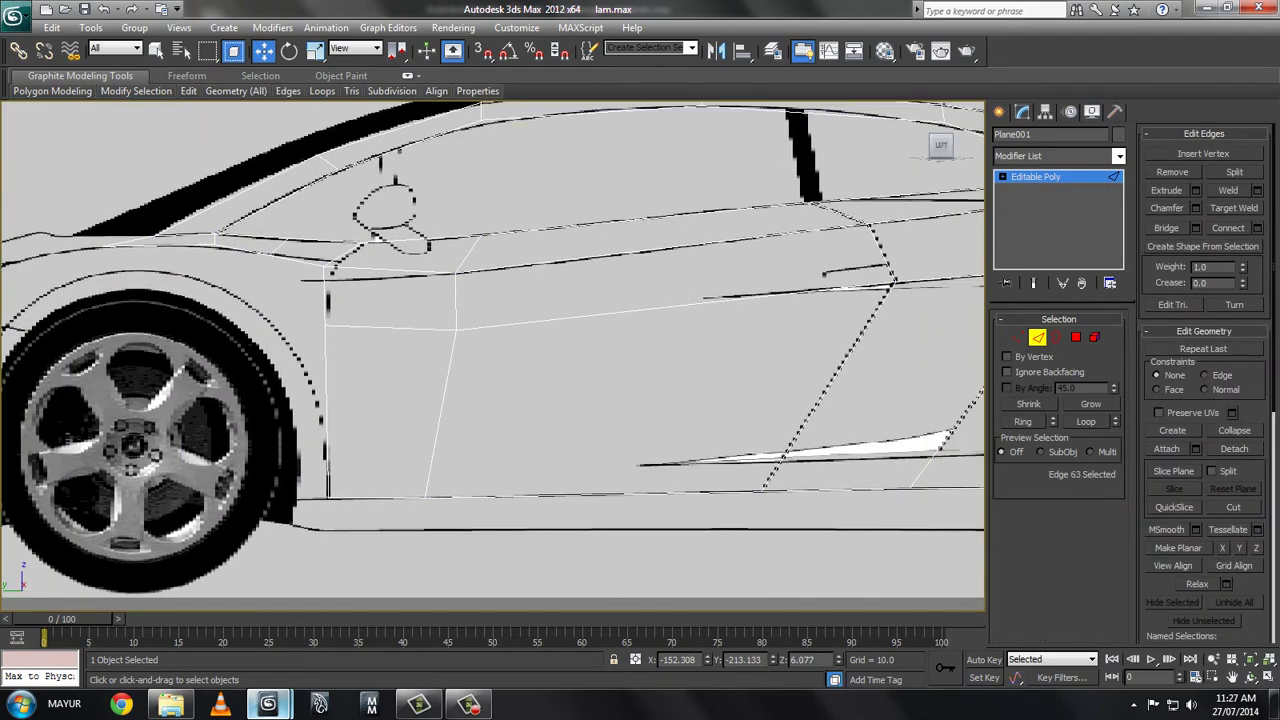
{"action": "key", "text": "1"}
{"action": "left_click_drag", "start_coordinate": [540, 385], "coordinate": [600, 425]}
- In the maximized Top view, apply an X offset of 0.487 and move three side vertices outward onto the outline
{"action": "key", "text": "alt+w"}
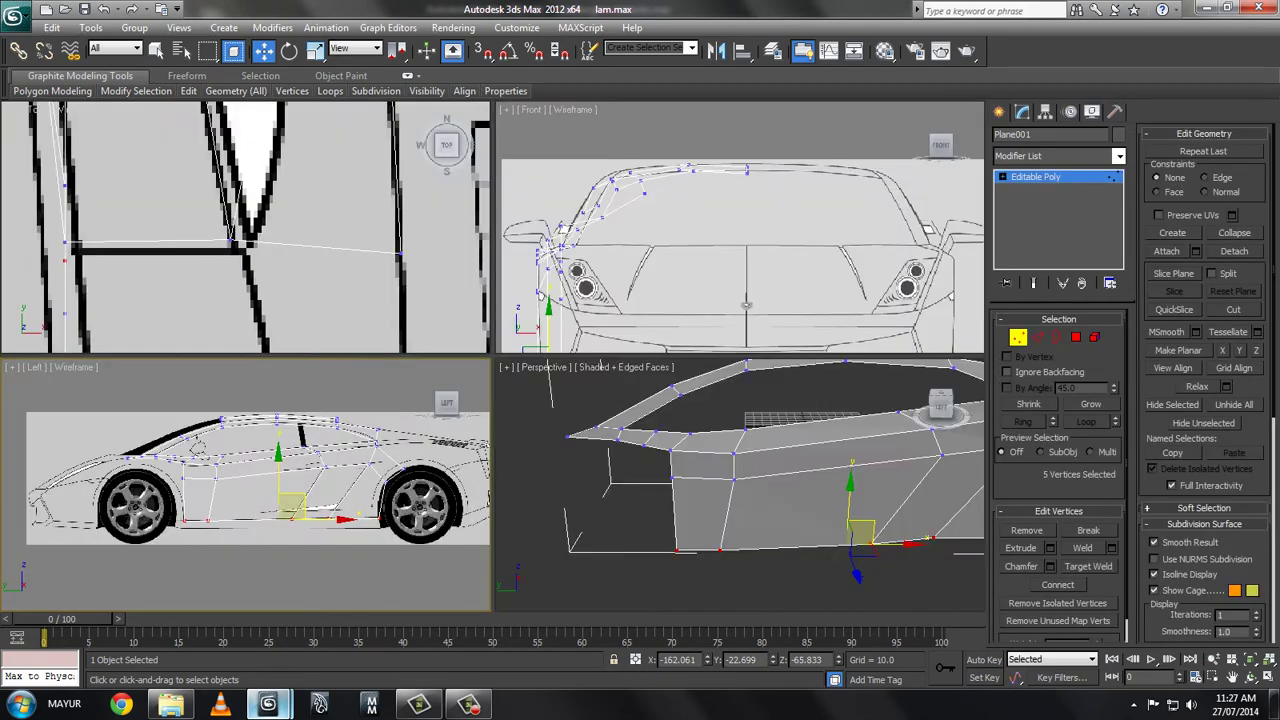
{"action": "key", "text": "alt+w"}
{"action": "scroll", "coordinate": [492, 355], "scroll_direction": "down", "scroll_amount": 5}
{"action": "scroll", "coordinate": [492, 355], "scroll_direction": "up", "scroll_amount": 4}
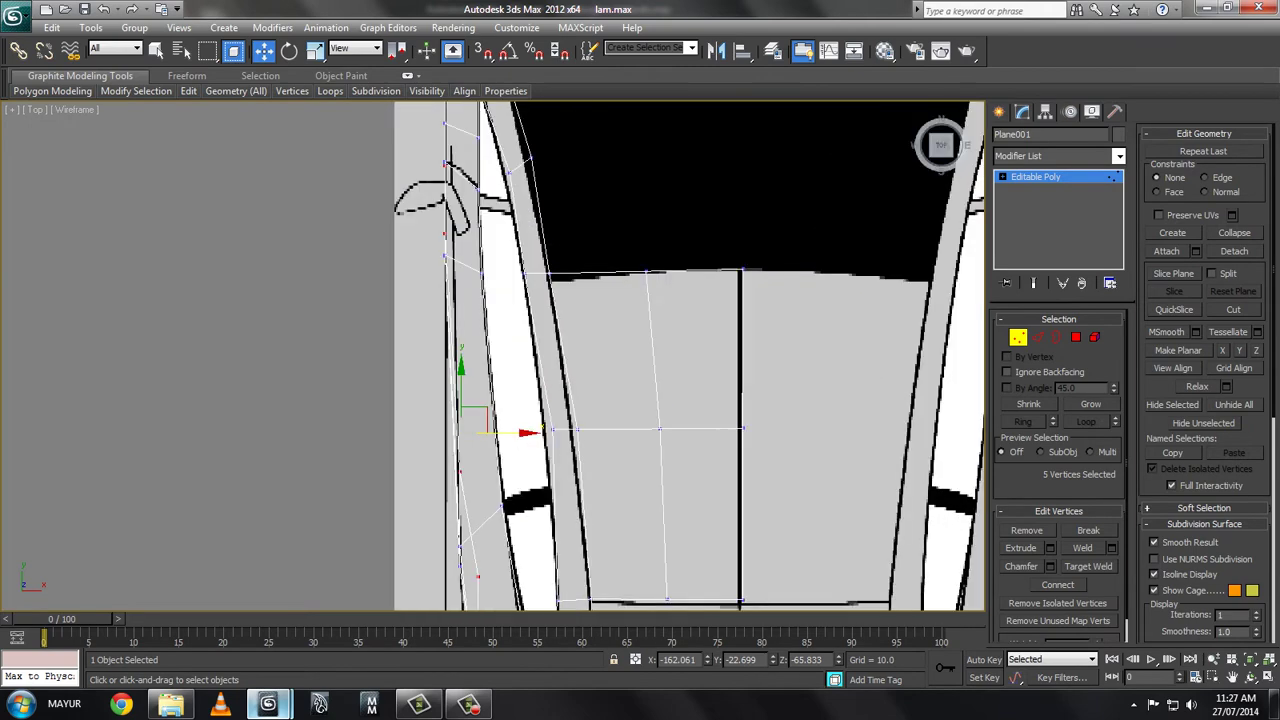
{"action": "type", "text": "0.487"}
{"action": "key", "text": "Return"}
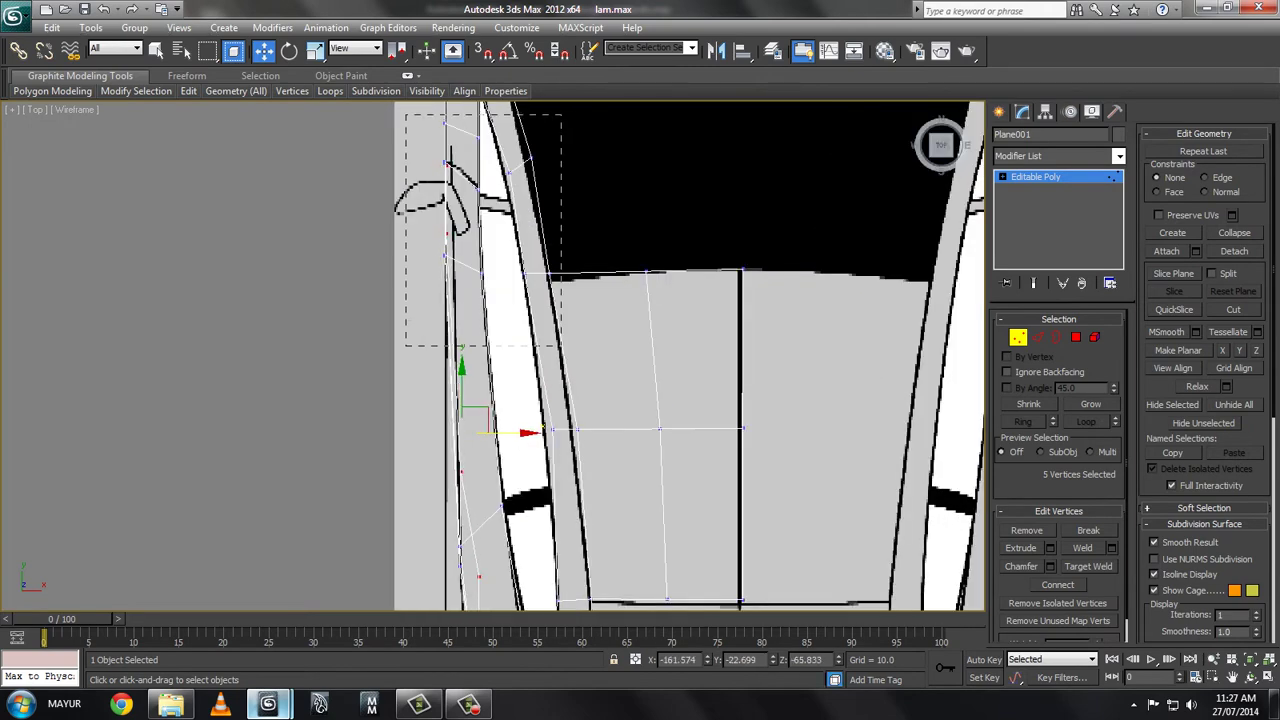
{"action": "middle_click_drag", "start_coordinate": [560, 345], "coordinate": [574, 245]}
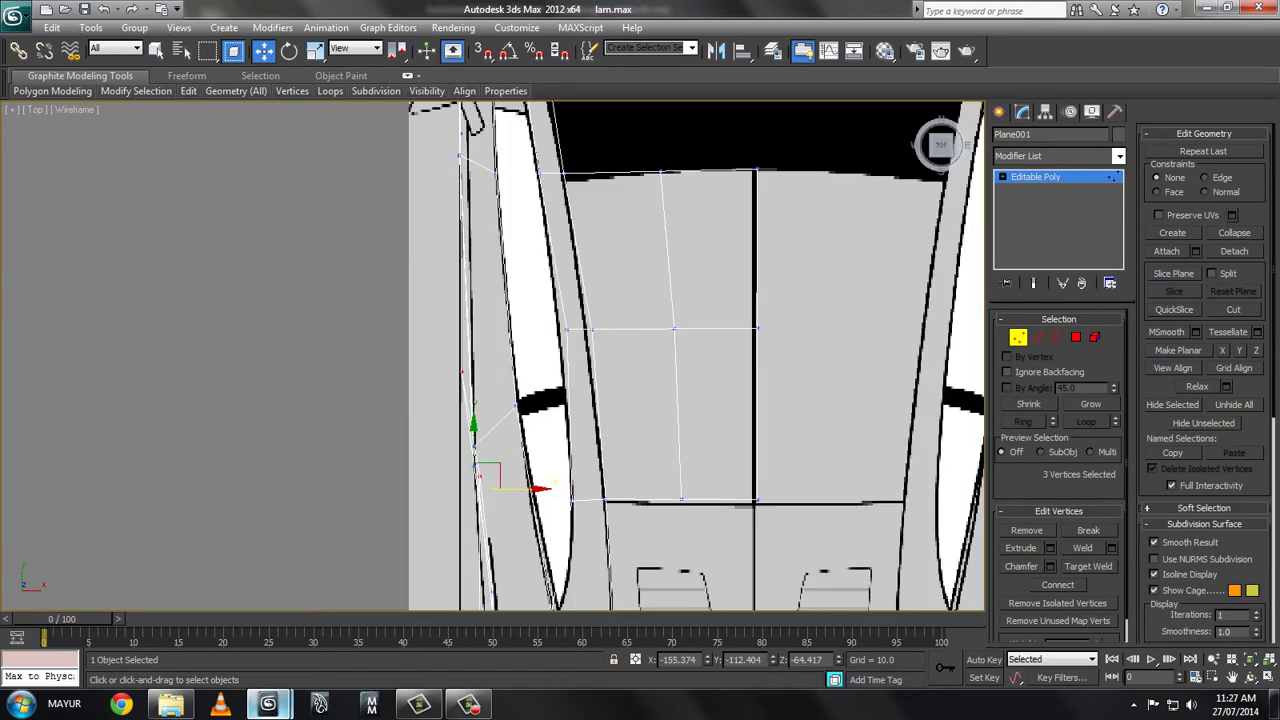
{"action": "left_click_drag", "start_coordinate": [540, 547], "coordinate": [520, 547]}
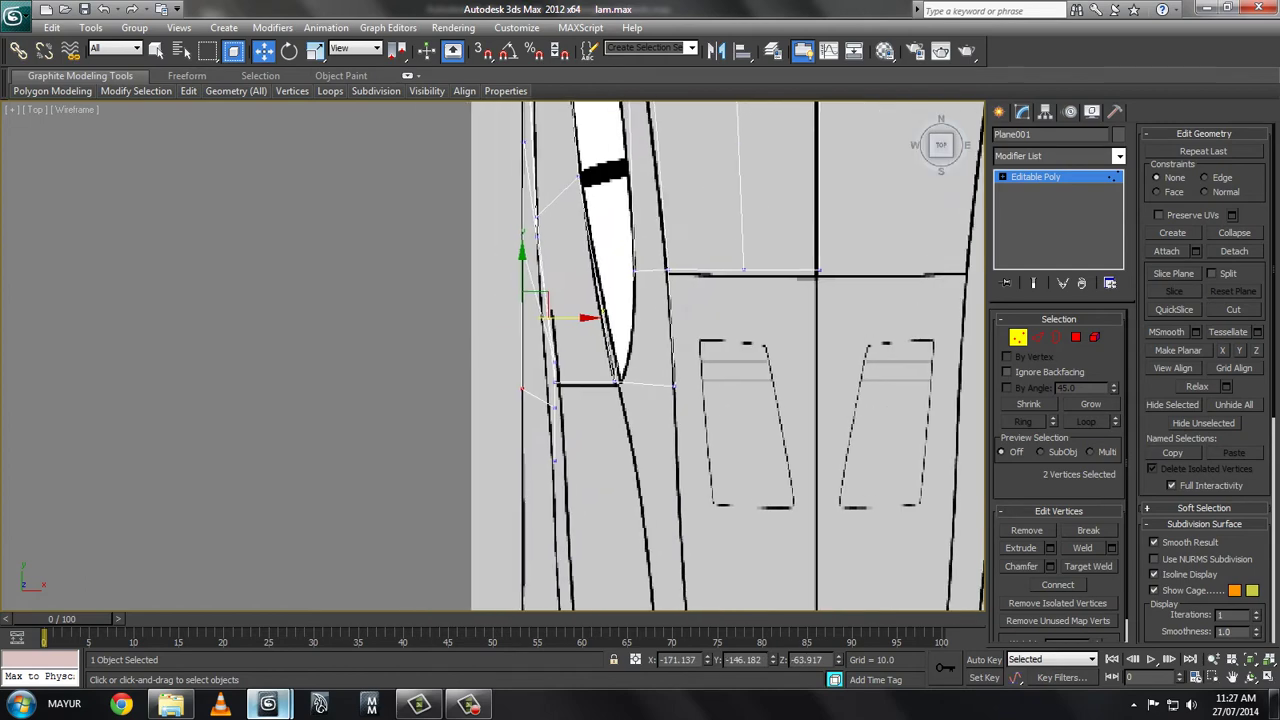
- Maximize the Left side view and switch to Edge level
{"action": "mouse_move", "coordinate": [700, 450]}
{"action": "middle_mouse_down"}
{"action": "mouse_move", "coordinate": [775, 222]}
{"action": "mouse_move", "coordinate": [770, 272]}
{"action": "middle_mouse_up"}
{"action": "key", "text": "alt+w"}
{"action": "right_click", "coordinate": [350, 477]}
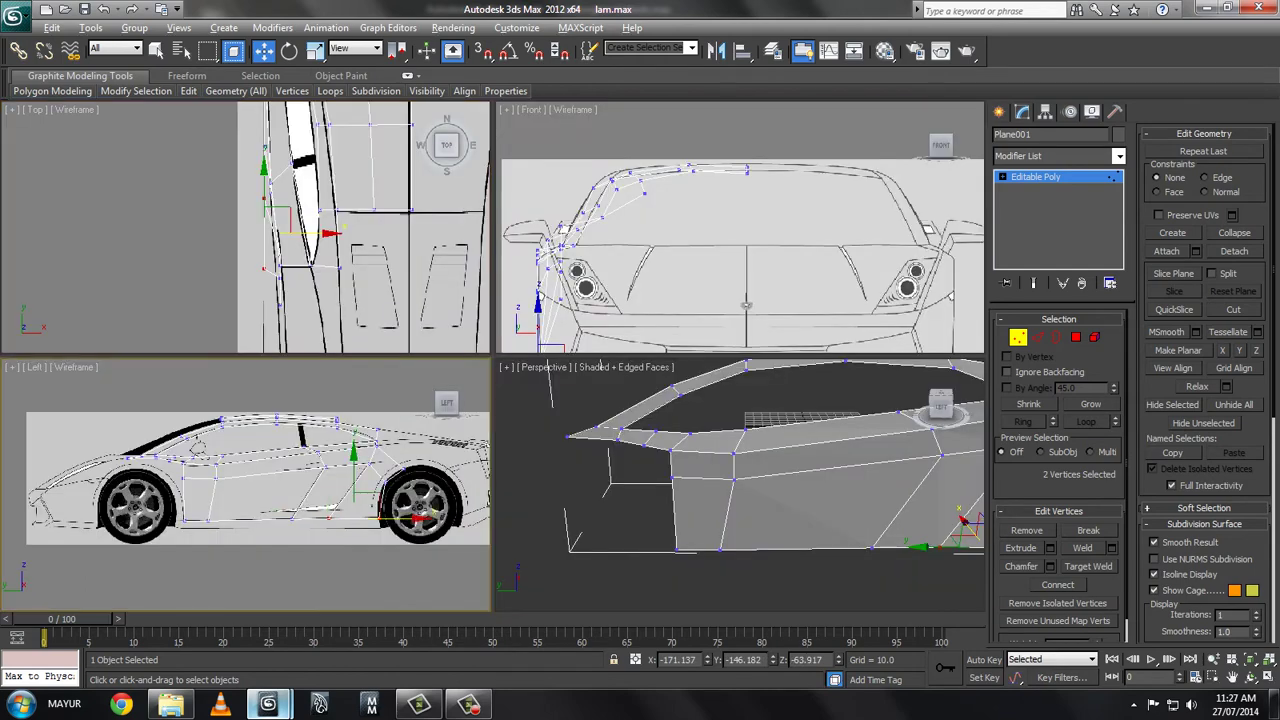
{"action": "key", "text": "alt+w"}
{"action": "scroll", "coordinate": [351, 345], "scroll_direction": "up", "scroll_amount": 5}
{"action": "key", "text": "2"}
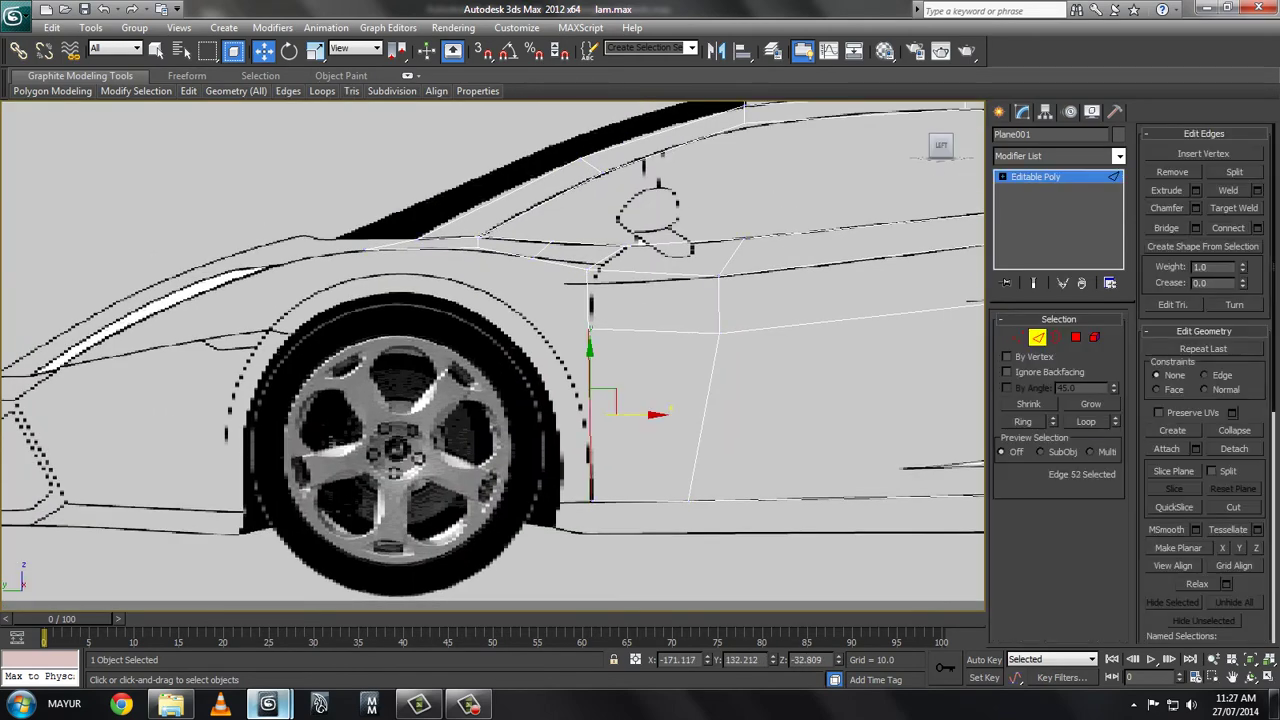
- Target Weld two loose front-arch vertices onto their neighbours, then select the wheel-arch vertex
{"action": "key", "text": "1"}
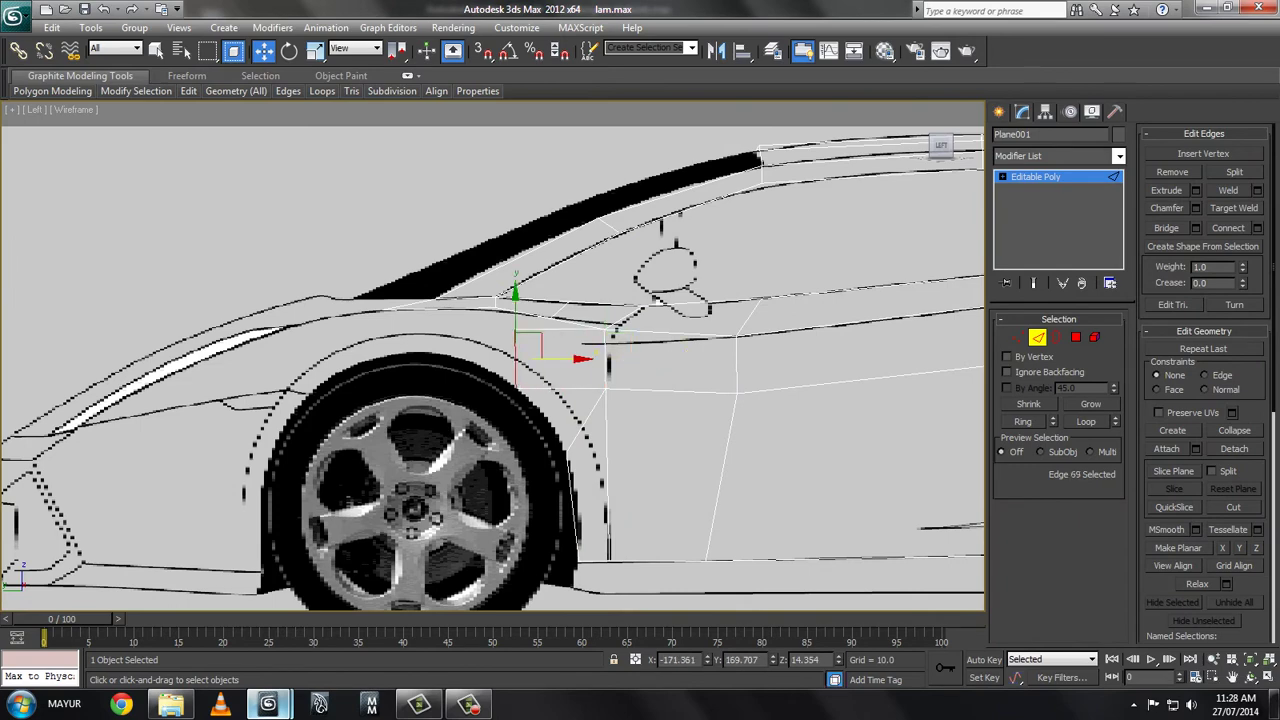
{"action": "key", "text": "1"}
{"action": "right_click", "coordinate": [511, 327]}
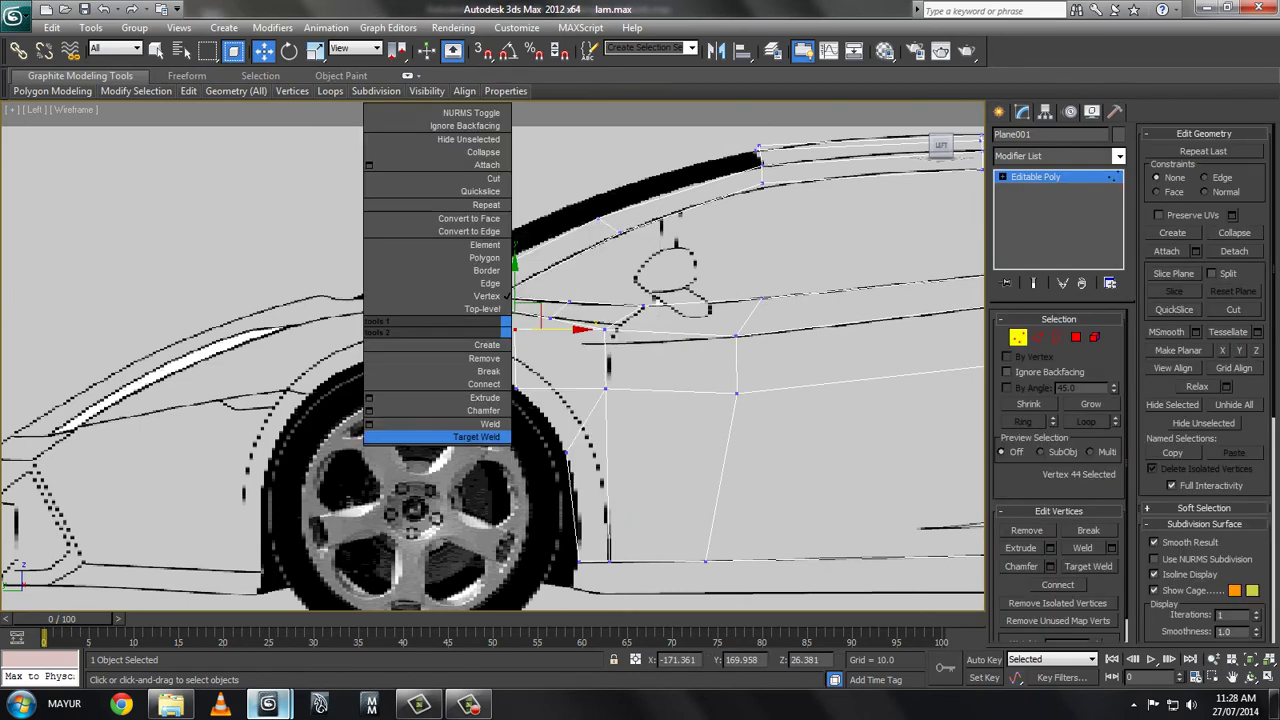
{"action": "left_click", "coordinate": [476, 437]}
{"action": "left_click", "coordinate": [604, 329]}
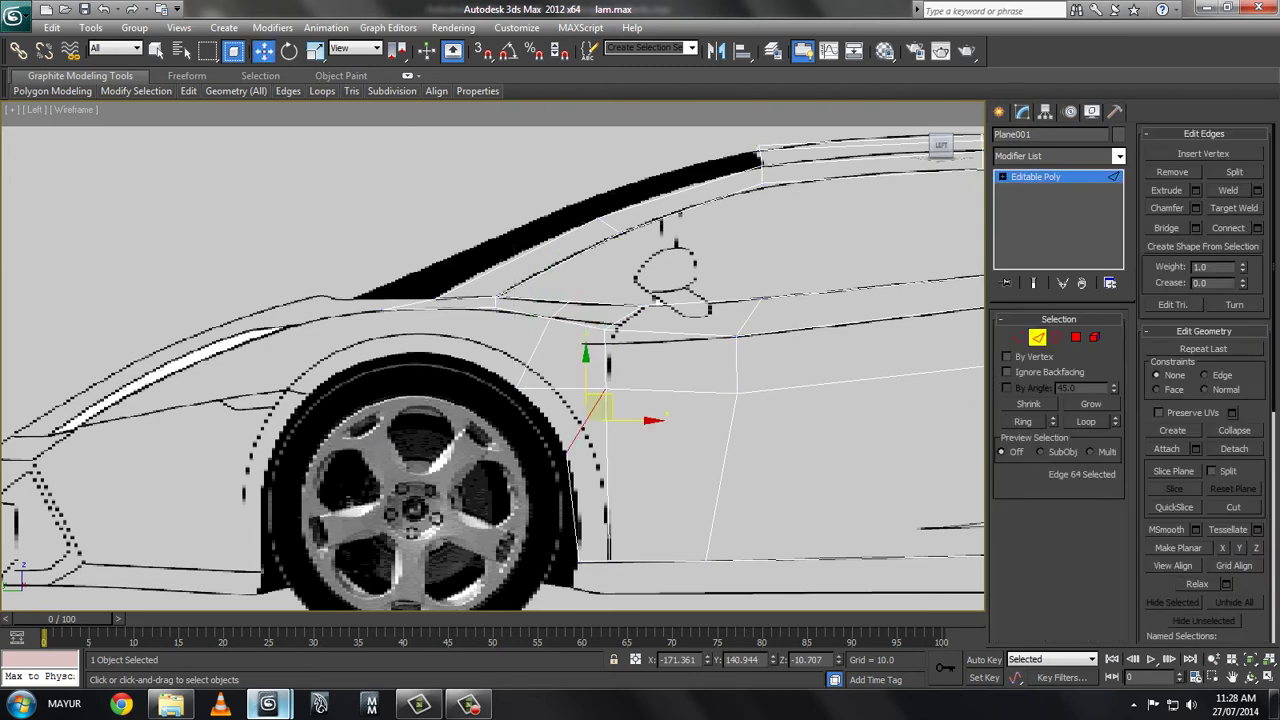
{"action": "right_click", "coordinate": [606, 392]}
{"action": "left_click", "coordinate": [480, 491]}
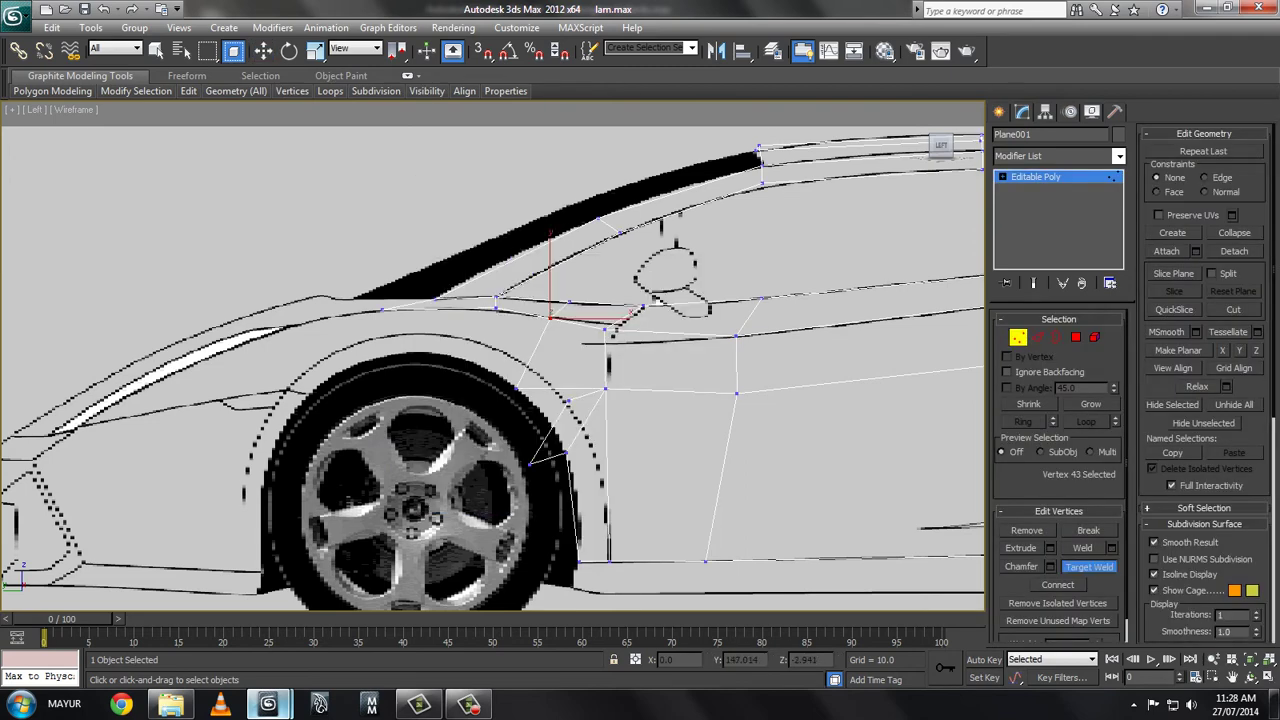
{"action": "left_click", "coordinate": [608, 325]}
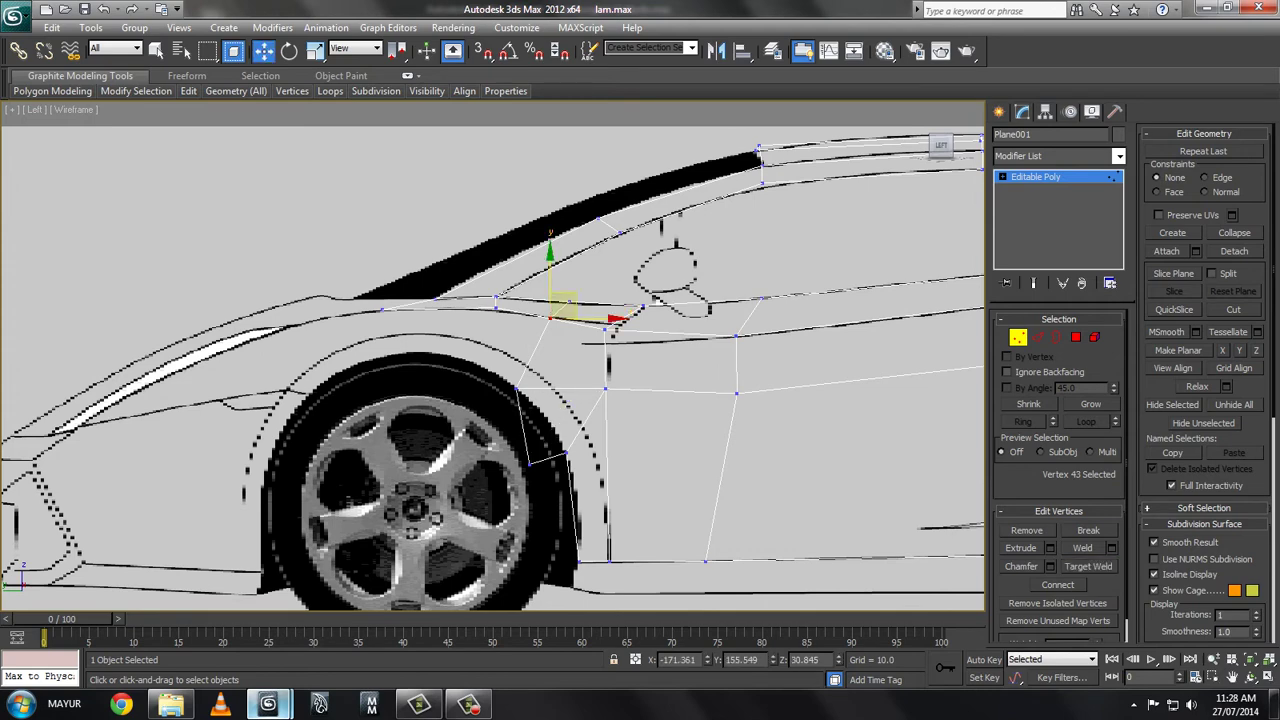
{"action": "left_click", "coordinate": [532, 460]}
- Select a wheel-arch edge and vertex, then start vertex Chamfer from the quad menu
{"action": "middle_click_drag", "start_coordinate": [540, 450], "coordinate": [645, 490]}
{"action": "key", "text": "2"}
{"action": "left_click", "coordinate": [630, 410]}
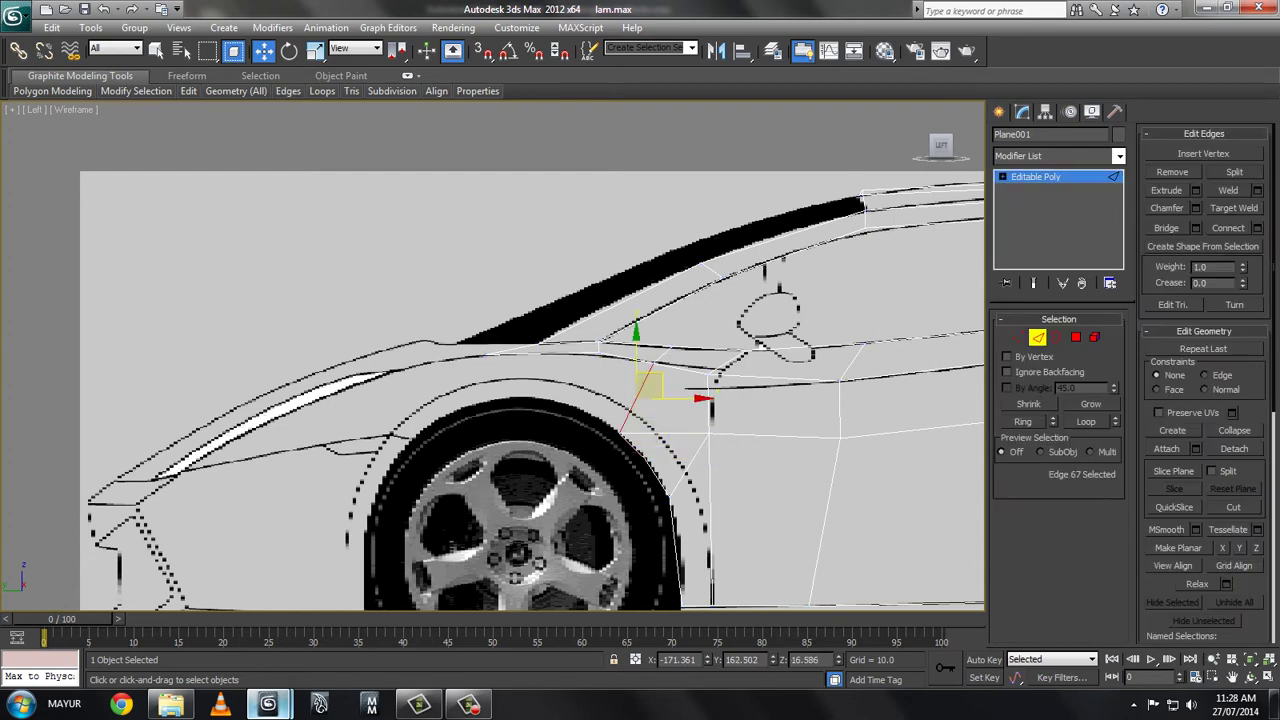
{"action": "key", "text": "1"}
{"action": "left_click", "coordinate": [565, 418]}
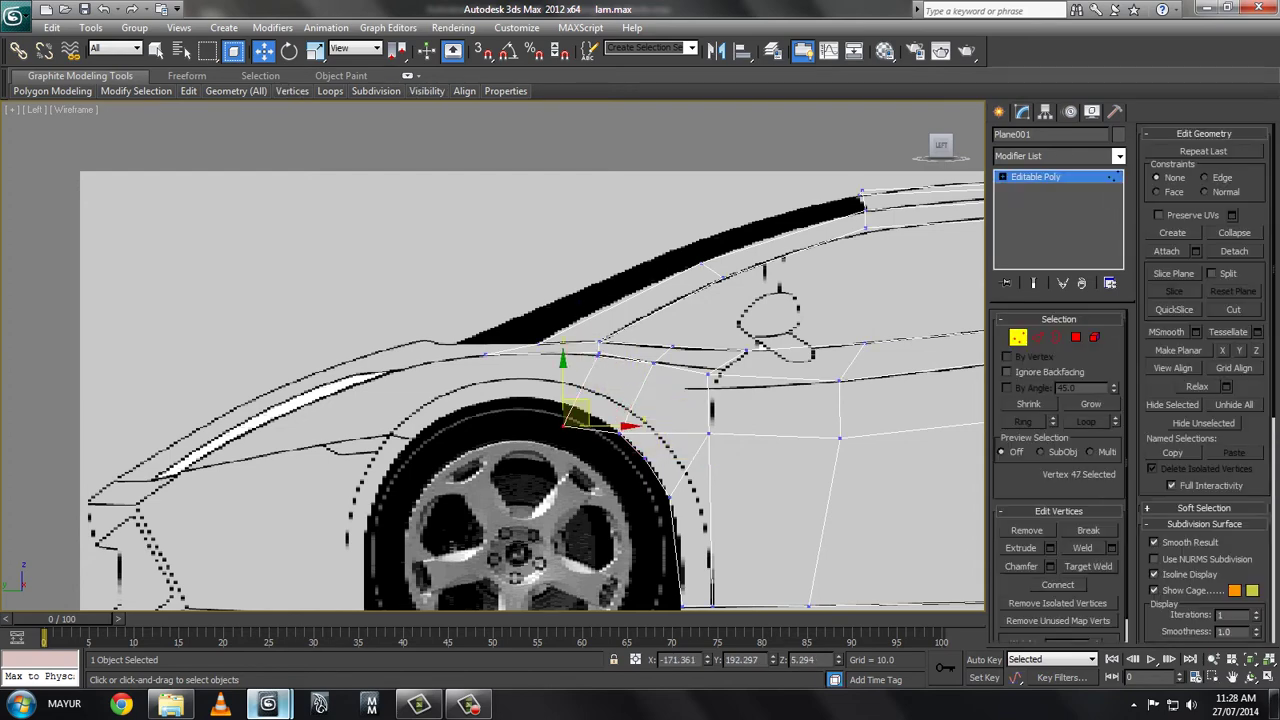
{"action": "scroll", "coordinate": [575, 410], "scroll_direction": "up", "scroll_amount": 2}
{"action": "scroll", "coordinate": [575, 410], "scroll_direction": "up", "scroll_amount": 5}
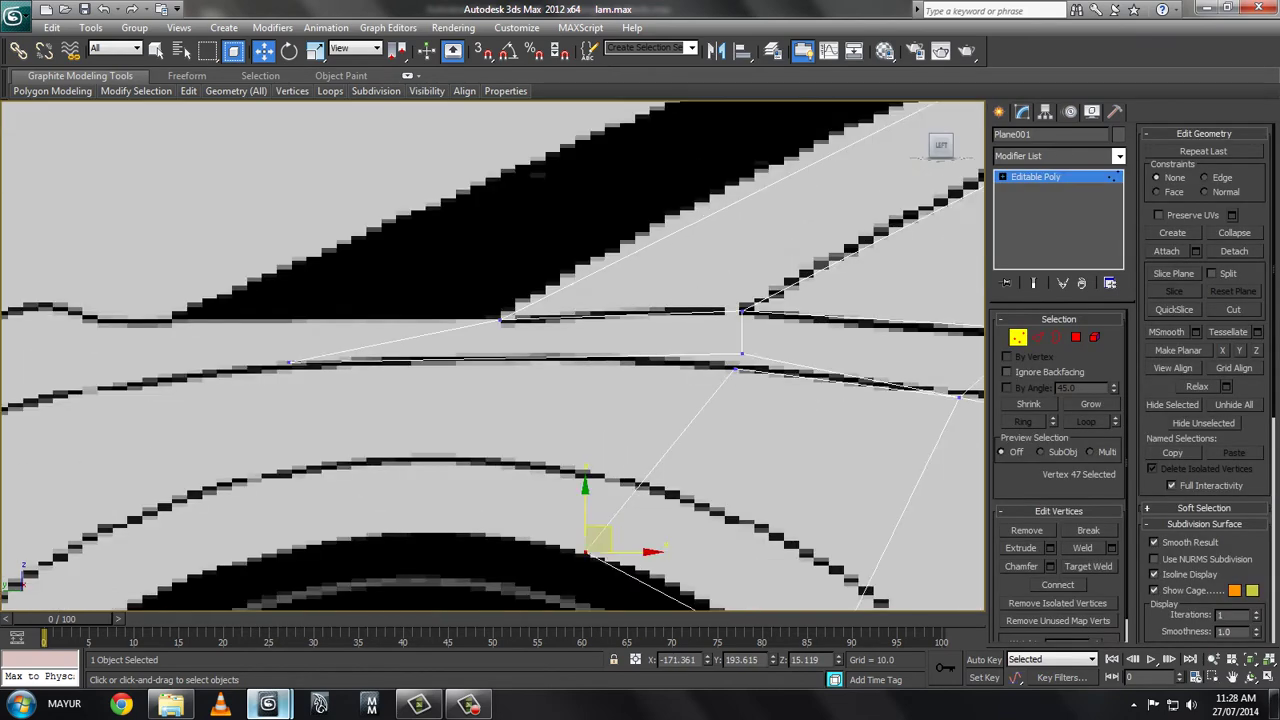
{"action": "scroll", "coordinate": [575, 410], "scroll_direction": "up", "scroll_amount": 2}
{"action": "right_click", "coordinate": [672, 270]}
{"action": "left_click", "coordinate": [644, 355]}
{"action": "scroll", "coordinate": [543, 457], "scroll_direction": "down", "scroll_amount": 2}
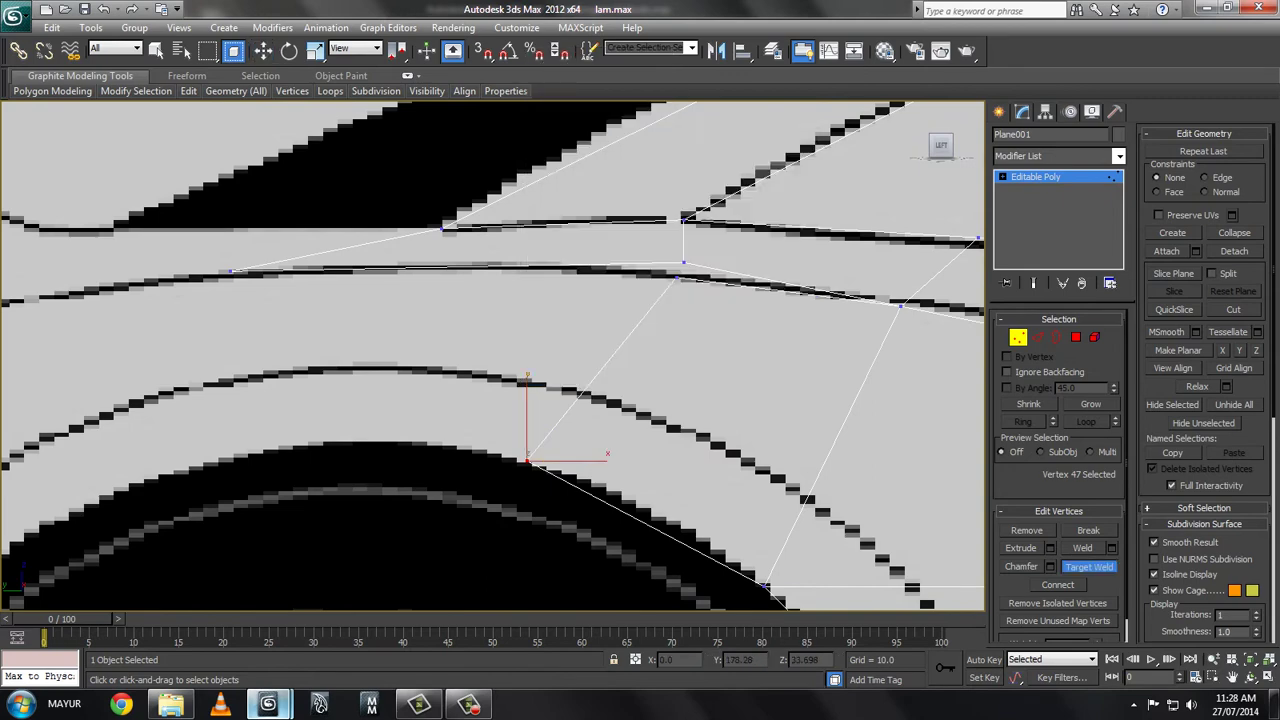
{"action": "scroll", "coordinate": [543, 457], "scroll_direction": "down", "scroll_amount": 3}
- Target Weld the stray vertex at the top of the front arch onto its neighbour
{"action": "middle_click_drag", "start_coordinate": [543, 457], "coordinate": [573, 442]}
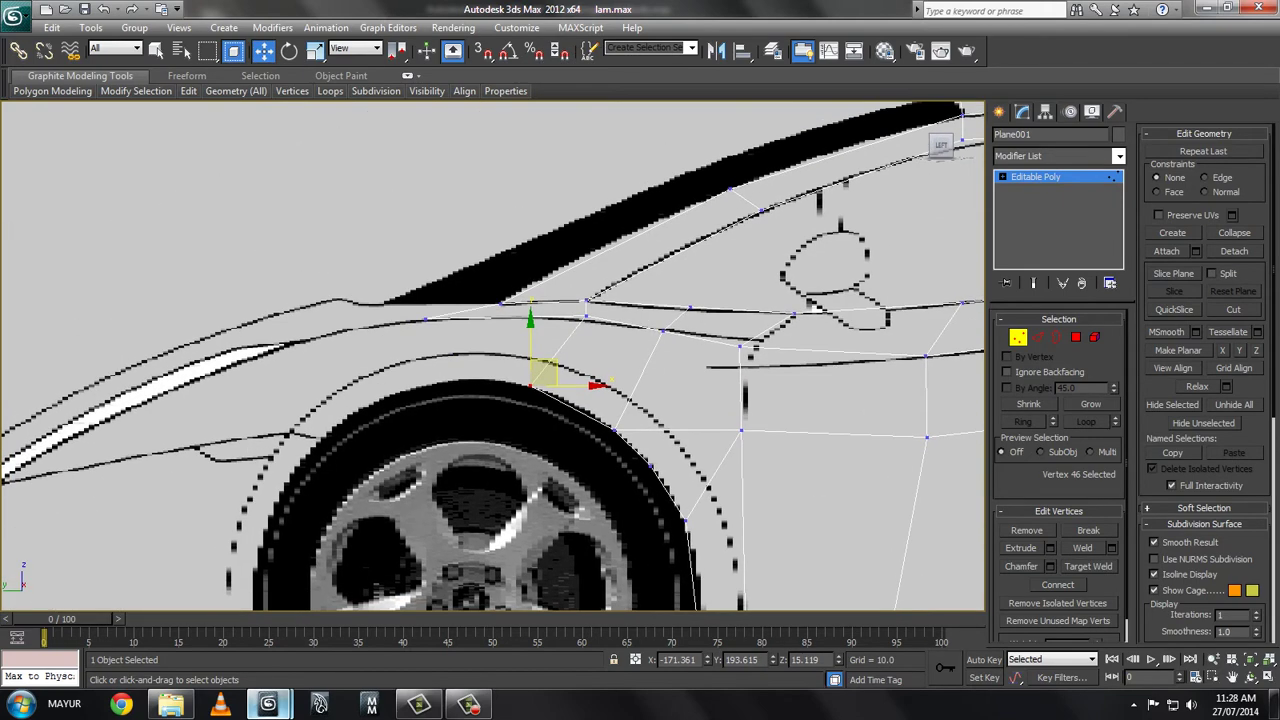
{"action": "key", "text": "2"}
{"action": "left_click", "coordinate": [392, 360]}
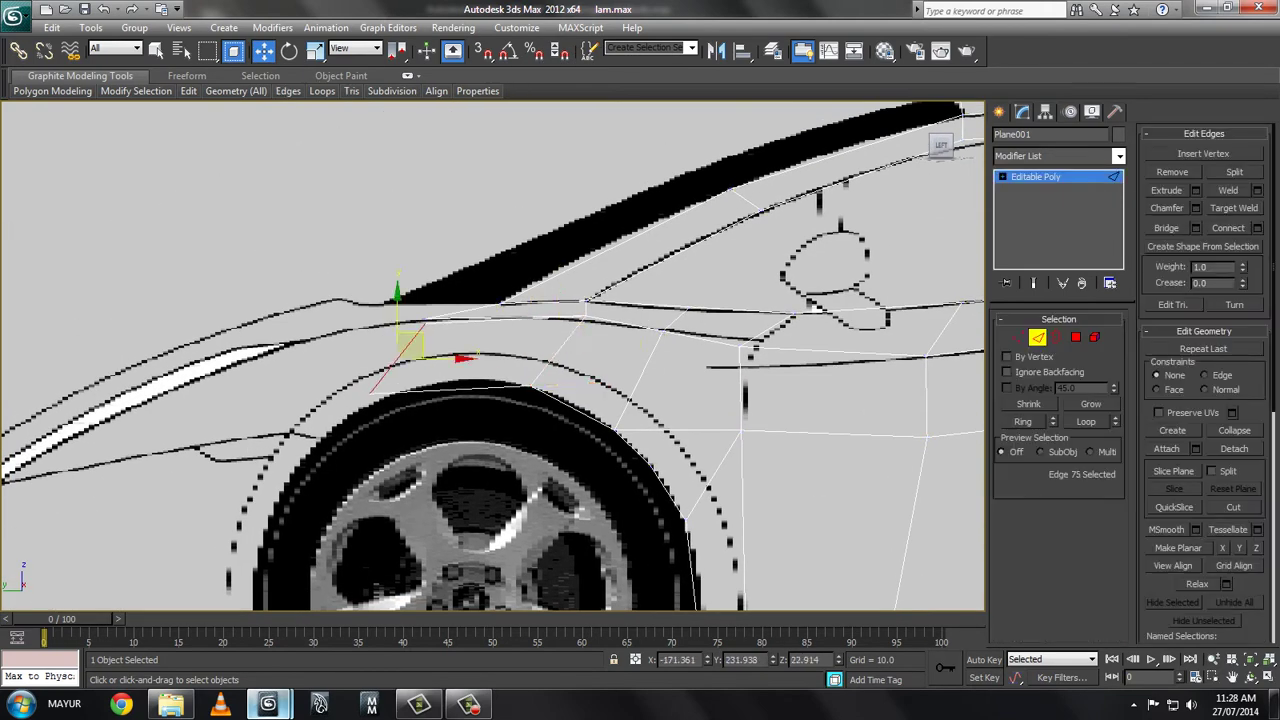
{"action": "key", "text": "1"}
{"action": "scroll", "coordinate": [458, 340], "scroll_direction": "up", "scroll_amount": 3}
{"action": "scroll", "coordinate": [458, 340], "scroll_direction": "up", "scroll_amount": 2}
{"action": "right_click", "coordinate": [458, 340]}
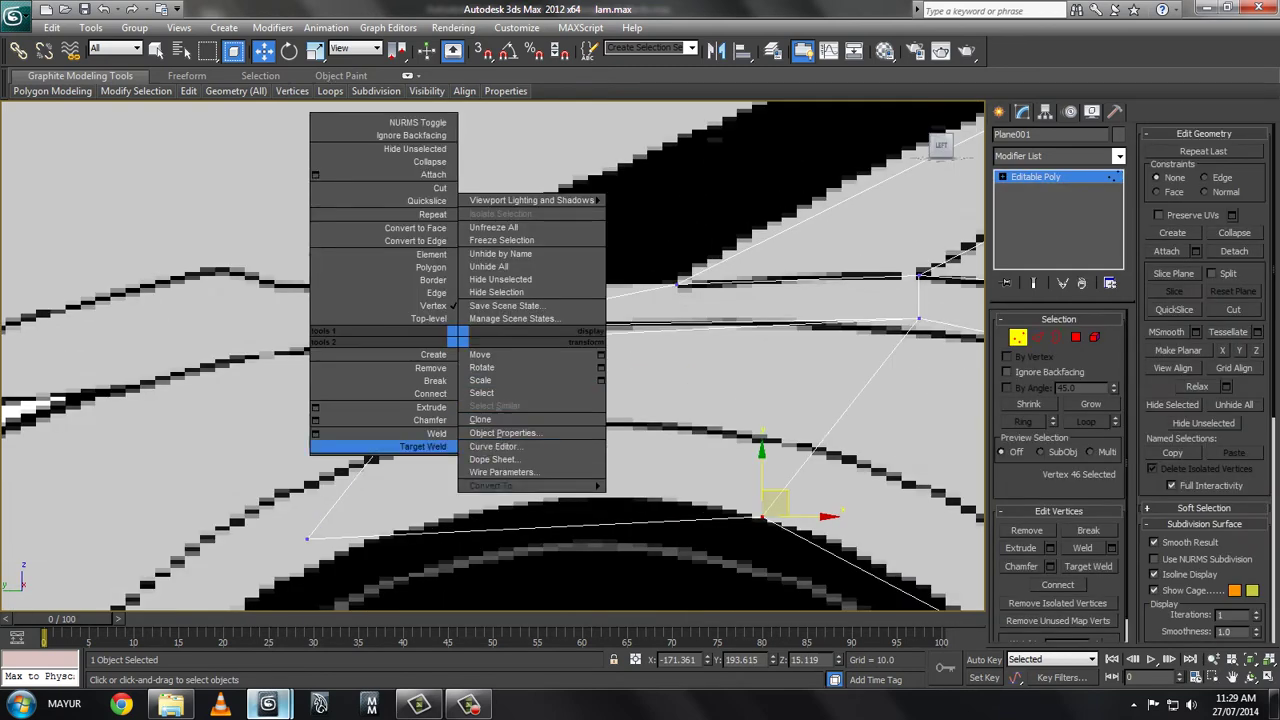
{"action": "left_click", "coordinate": [430, 446]}
{"action": "left_click", "coordinate": [762, 515]}
- Select an edge along the bottom sill at Edge level
{"action": "scroll", "coordinate": [520, 260], "scroll_direction": "down", "scroll_amount": 3}
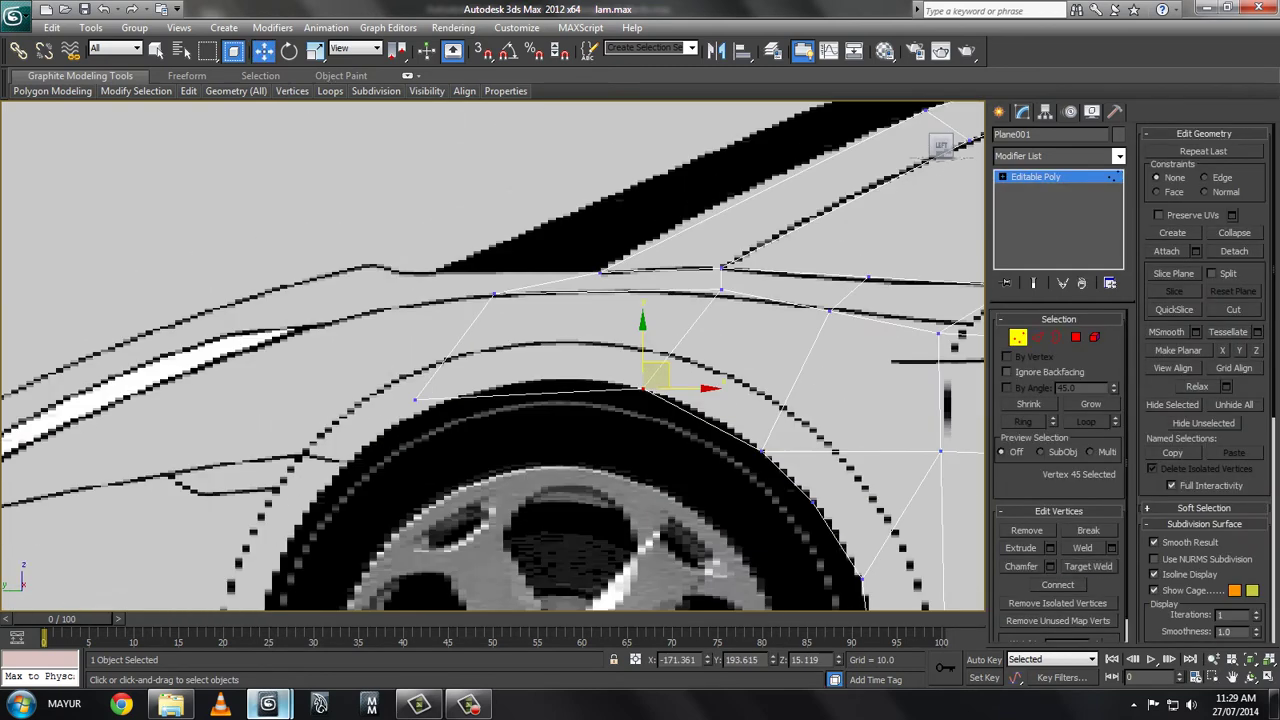
{"action": "scroll", "coordinate": [222, 200], "scroll_direction": "down", "scroll_amount": 2}
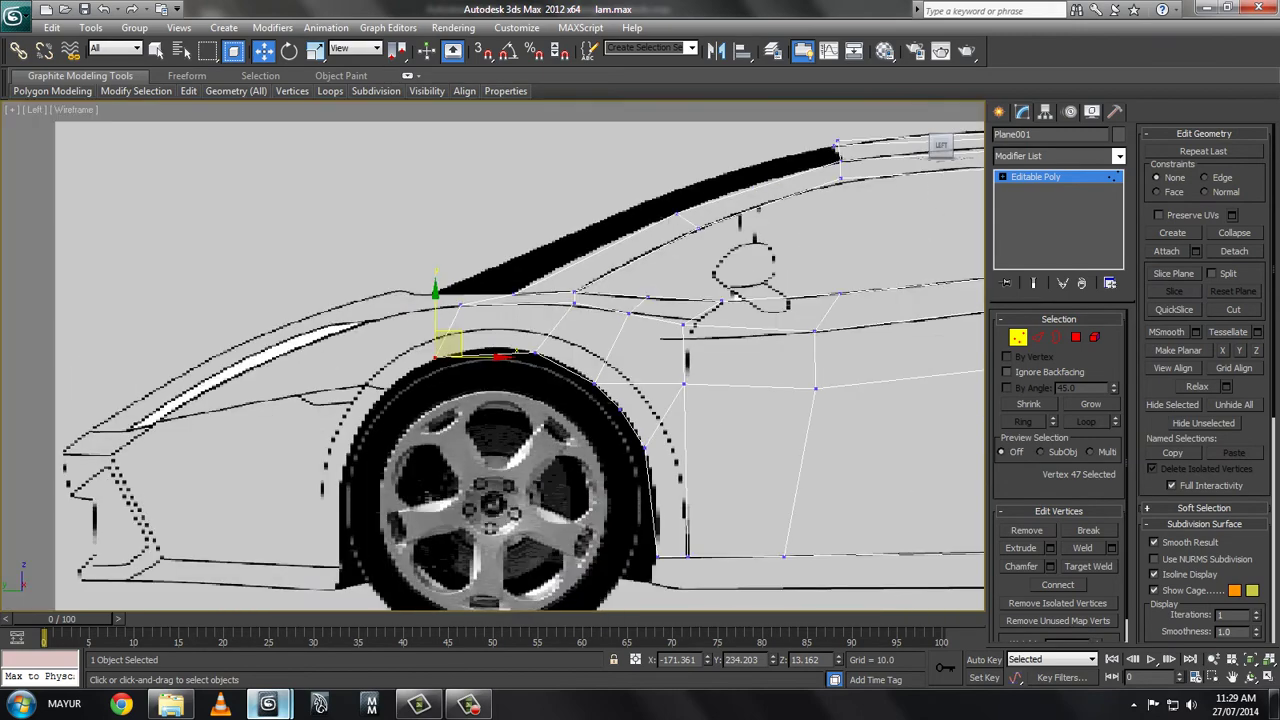
{"action": "scroll", "coordinate": [222, 200], "scroll_direction": "down", "scroll_amount": 1}
{"action": "key", "text": "2"}
{"action": "left_click", "coordinate": [474, 405]}
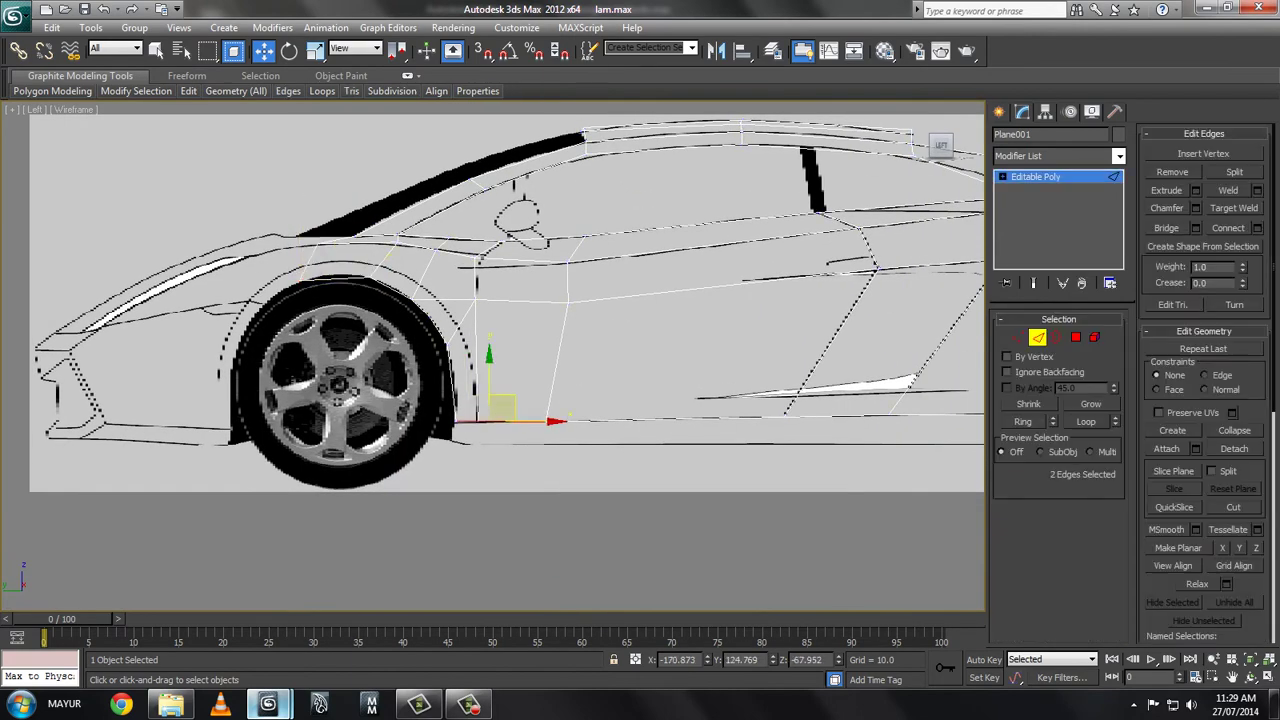
- Select the sill edges and Shift-drag them down to create a new strip of polygons
{"action": "left_click", "coordinate": [660, 412], "text": "ctrl"}
{"action": "key", "text": "z"}
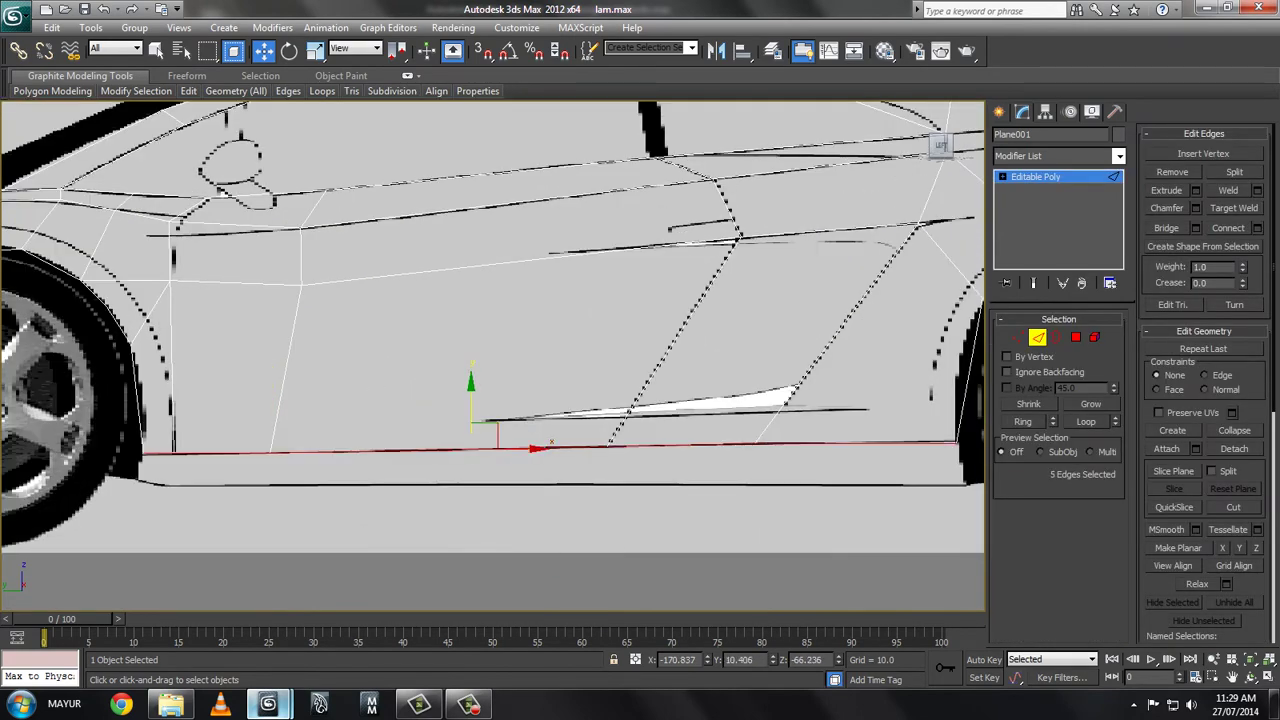
{"action": "left_click_drag", "start_coordinate": [471, 400], "coordinate": [471, 435], "text": "shift"}
{"action": "key", "text": "1"}
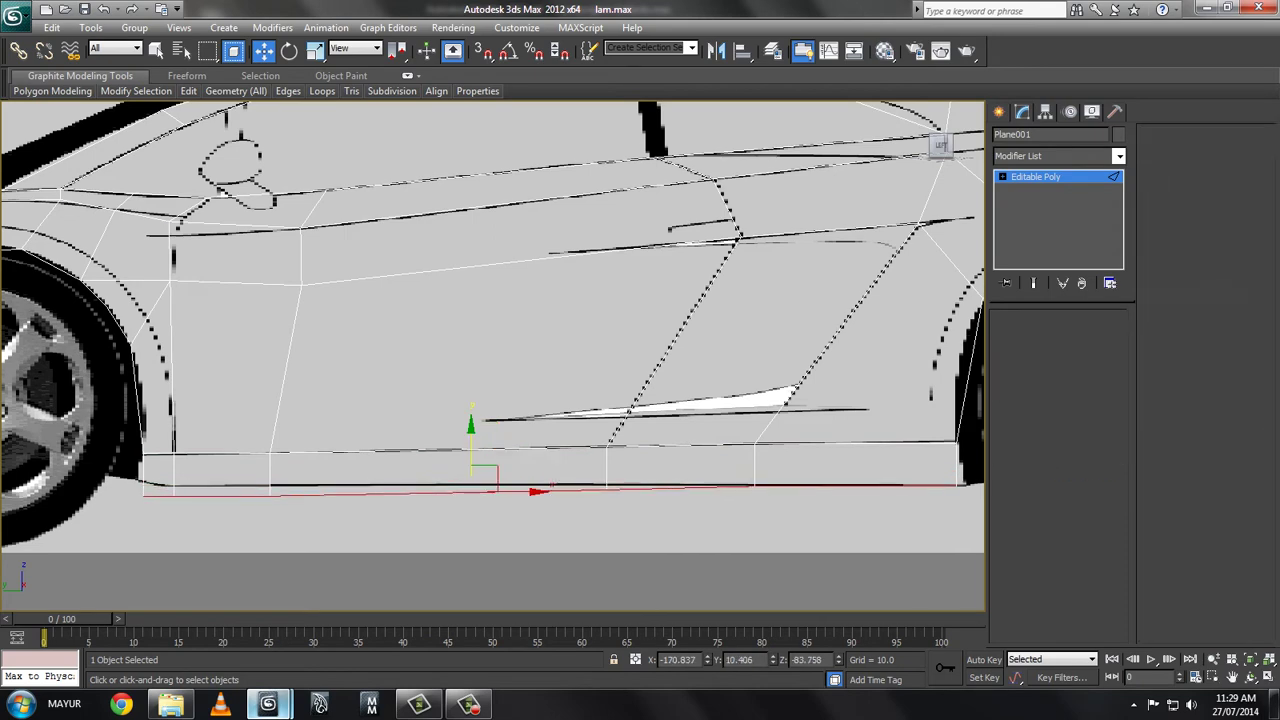
- Raise the new bottom vertices slightly so they sit on the blueprint's sill line
{"action": "middle_click_drag", "start_coordinate": [600, 350], "coordinate": [465, 318]}
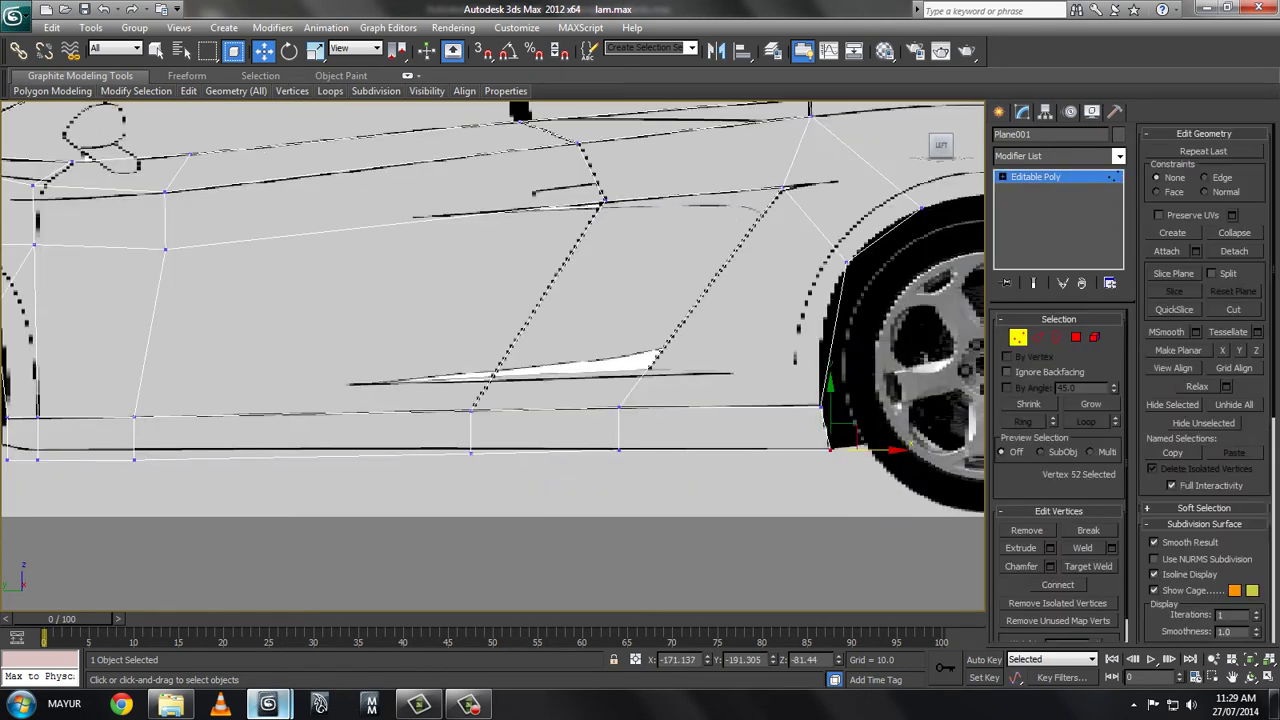
{"action": "middle_click_drag", "start_coordinate": [480, 300], "coordinate": [883, 273]}
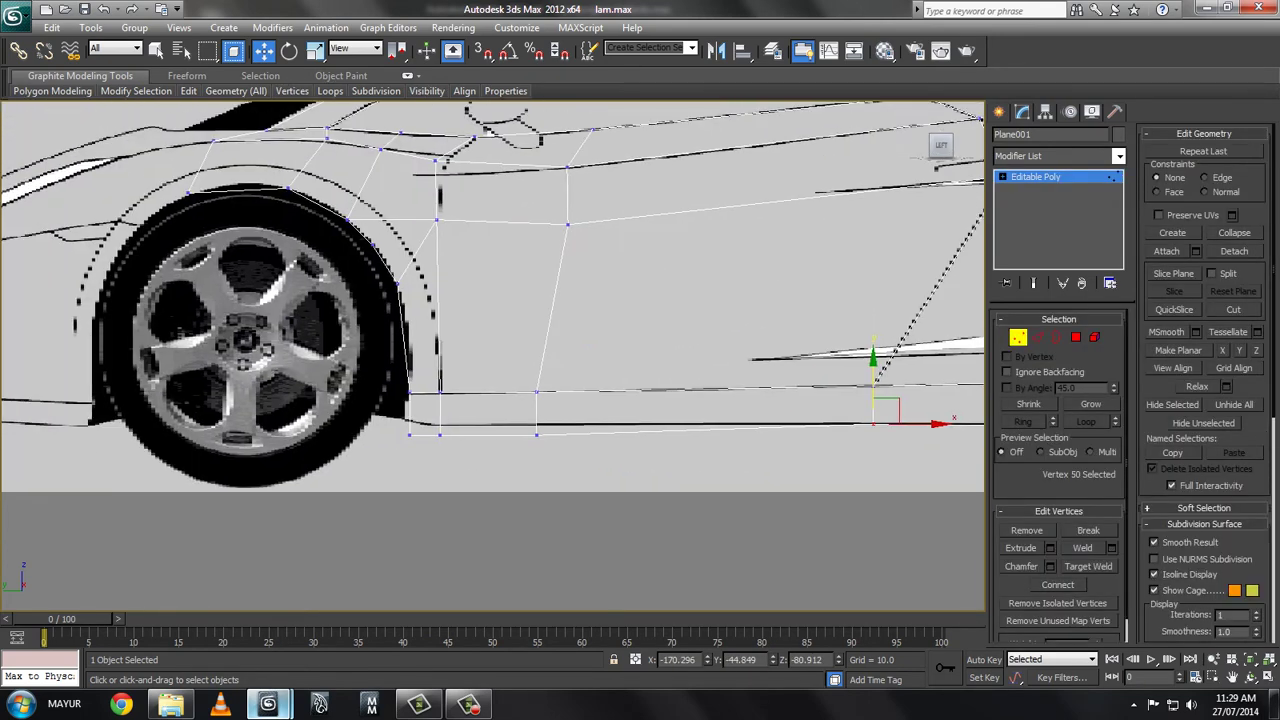
{"action": "left_click_drag", "start_coordinate": [395, 420], "coordinate": [450, 445]}
{"action": "left_click_drag", "start_coordinate": [541, 433], "coordinate": [539, 427]}
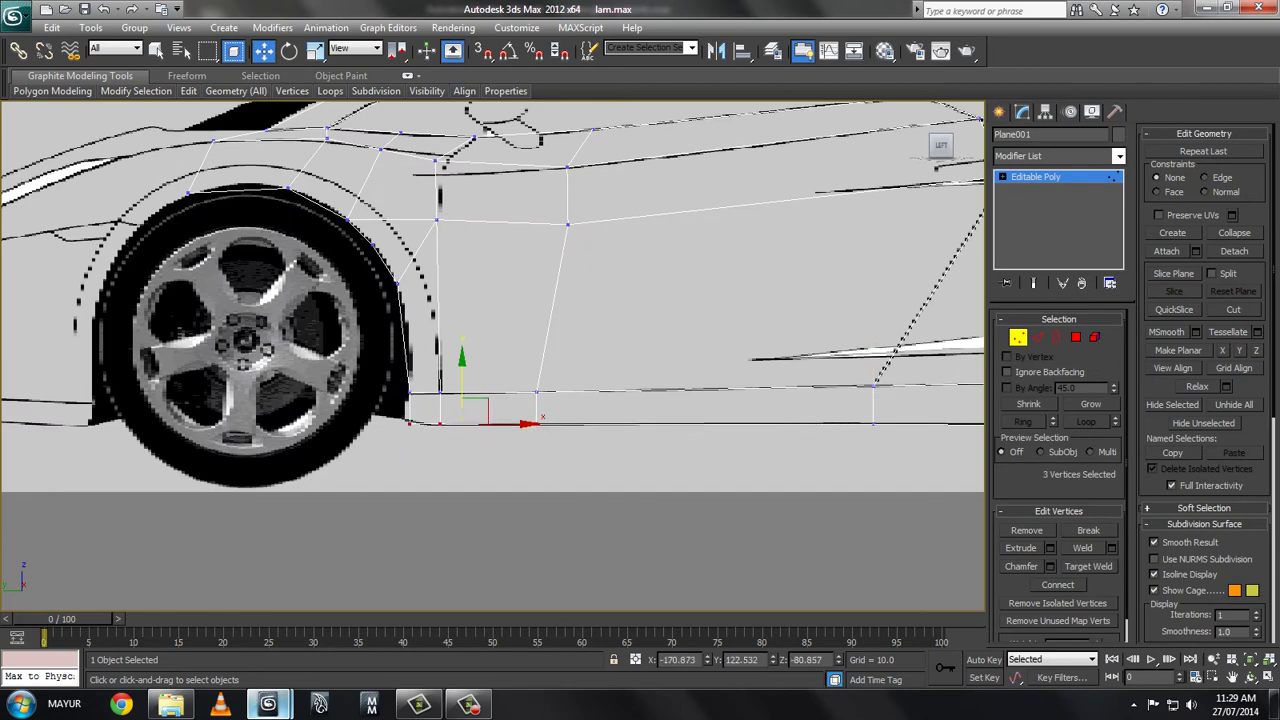
{"action": "left_click_drag", "start_coordinate": [420, 412], "coordinate": [418, 406]}
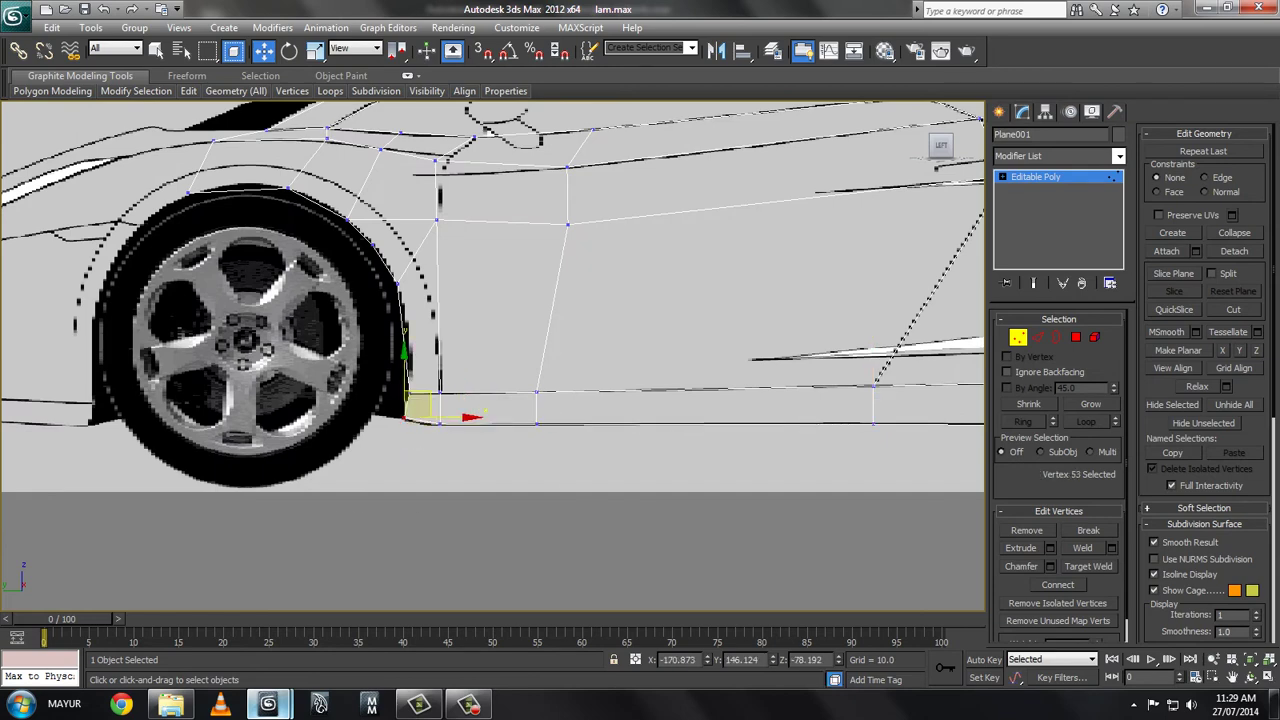
{"action": "scroll", "coordinate": [440, 370], "scroll_direction": "down", "scroll_amount": 3}
{"action": "scroll", "coordinate": [422, 420], "scroll_direction": "up", "scroll_amount": 3}
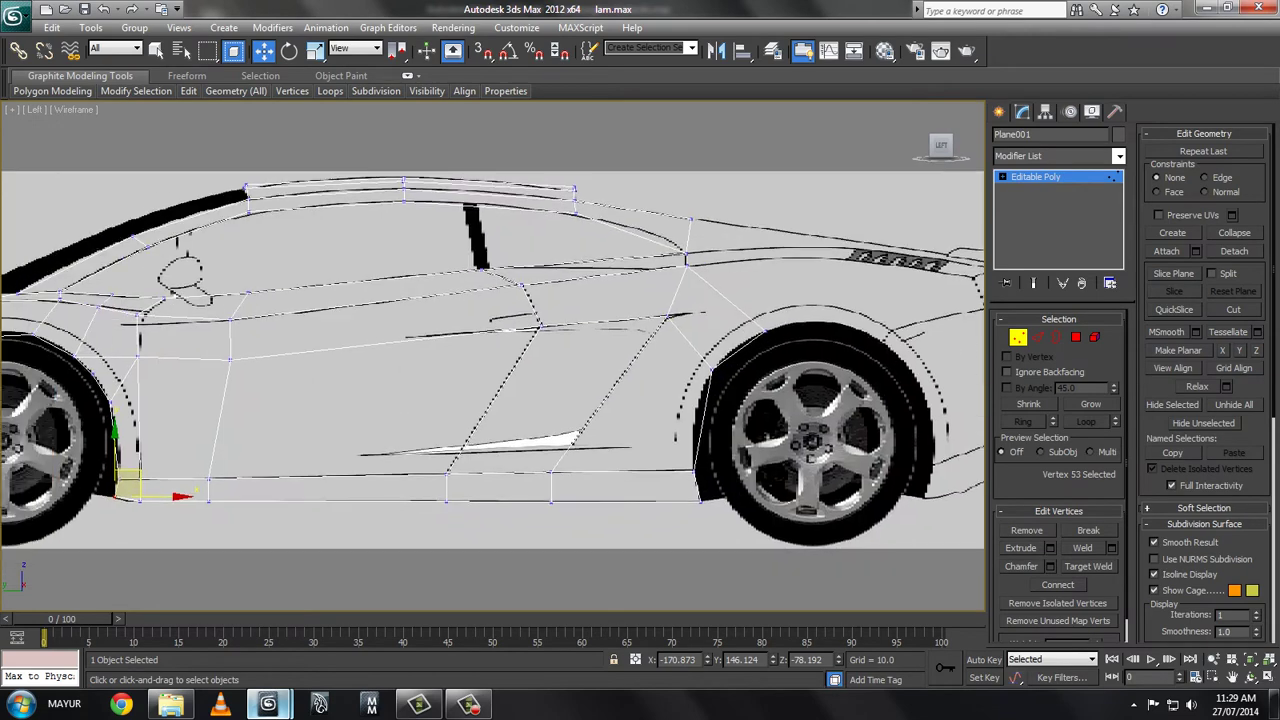
{"action": "middle_click_drag", "start_coordinate": [422, 420], "coordinate": [520, 400]}
{"action": "left_click", "coordinate": [418, 612]}
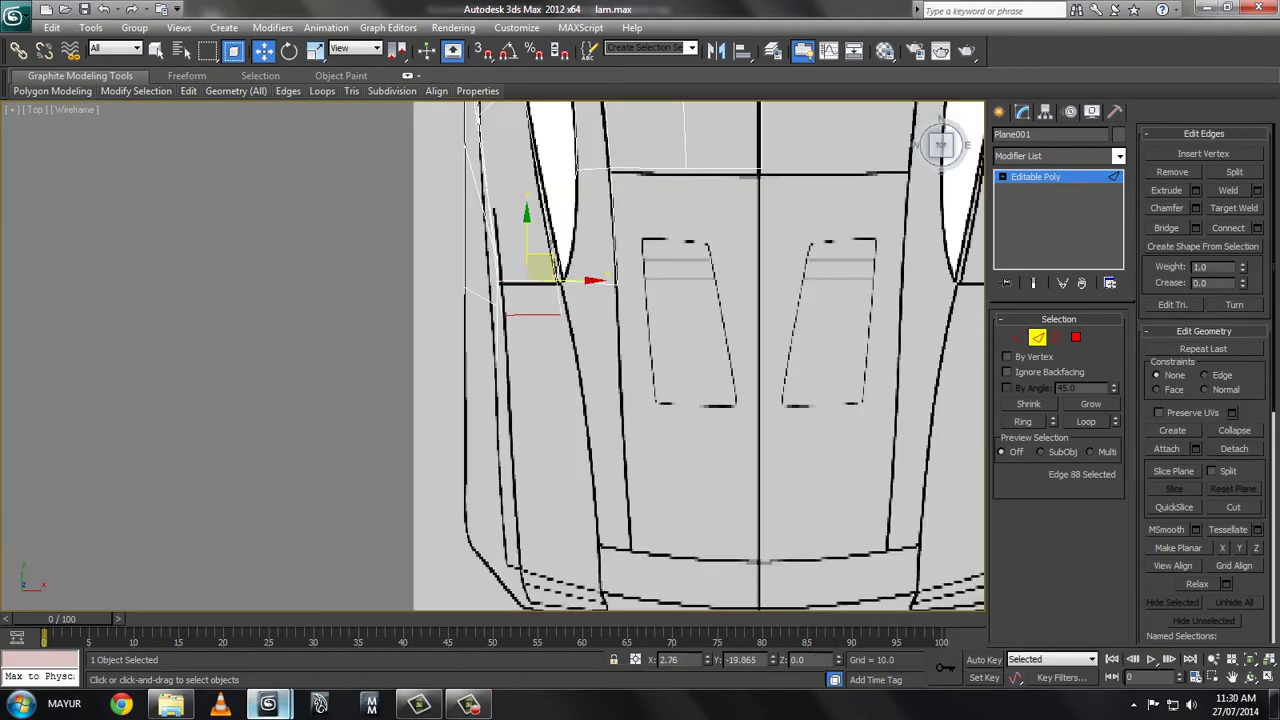
- Pull the hood-side edge toward the car's nose in the top view
{"action": "left_click_drag", "start_coordinate": [532, 313], "coordinate": [542, 424]}
{"action": "key", "text": "1"}
{"action": "left_click", "coordinate": [576, 424]}
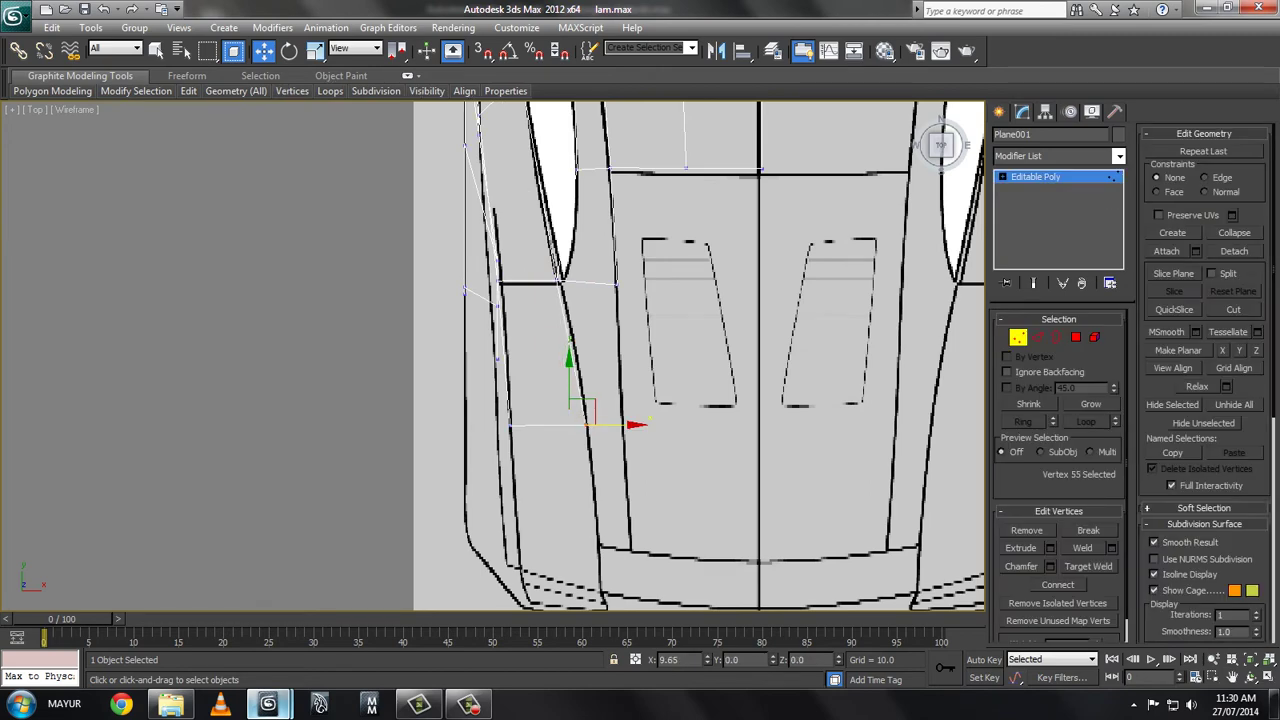
{"action": "key", "text": "2"}
{"action": "left_click", "coordinate": [557, 514]}
- Move the front corner vertex forward onto the front bumper line
{"action": "key", "text": "1"}
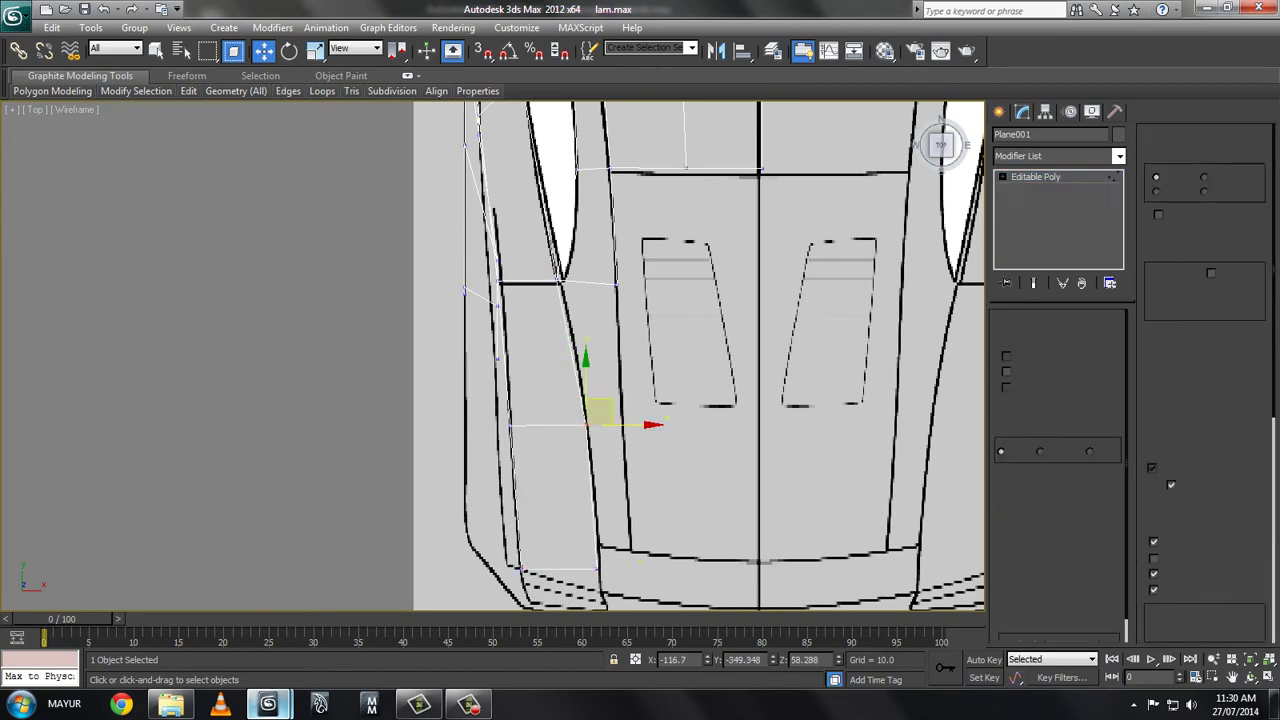
{"action": "middle_click_drag", "start_coordinate": [640, 400], "coordinate": [610, 240]}
{"action": "left_click", "coordinate": [568, 385]}
{"action": "left_click_drag", "start_coordinate": [567, 372], "coordinate": [578, 418]}
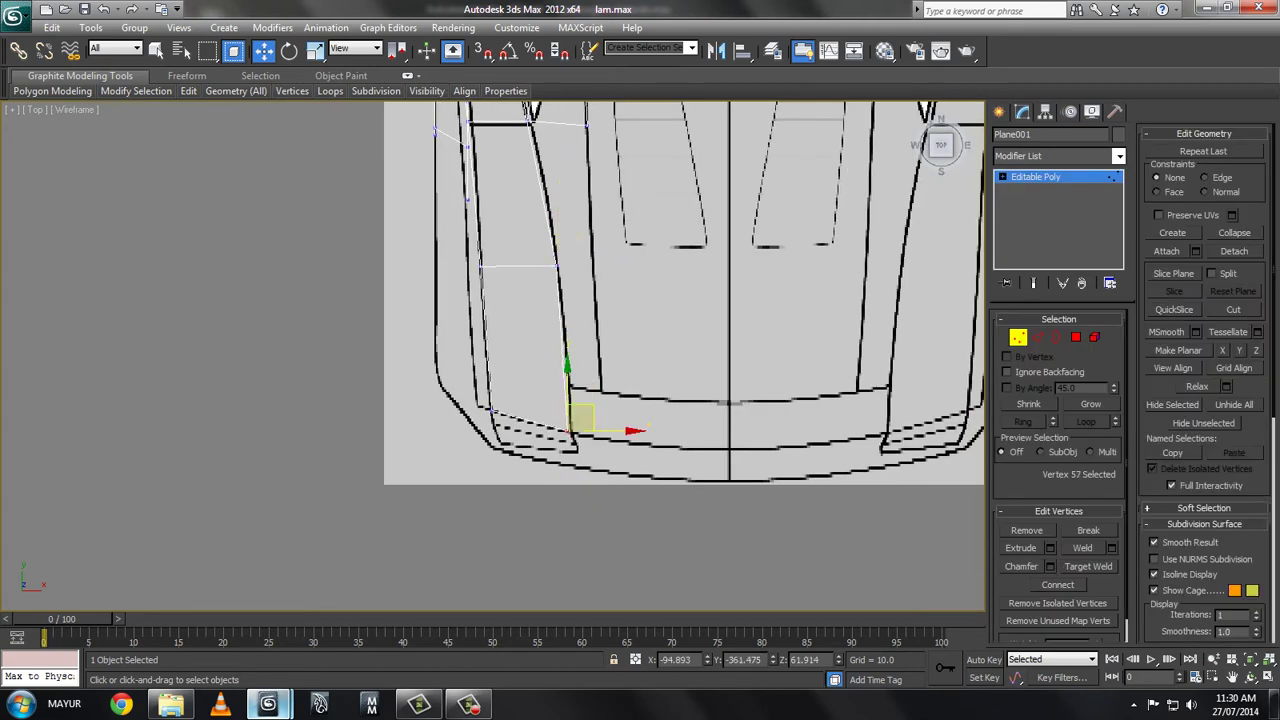
{"action": "scroll", "coordinate": [680, 350], "scroll_direction": "down", "scroll_amount": 3}
{"action": "scroll", "coordinate": [680, 350], "scroll_direction": "up", "scroll_amount": 2}
{"action": "middle_click_drag", "start_coordinate": [680, 300], "coordinate": [680, 342]}
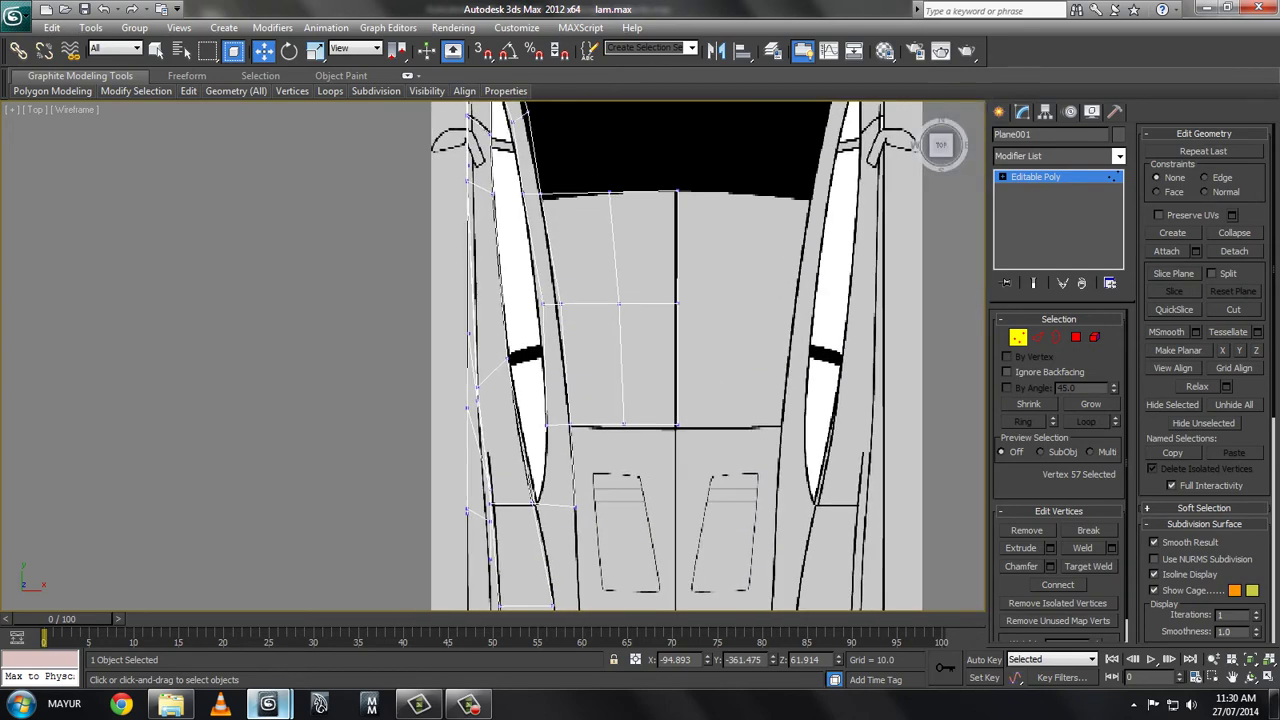
- Restore four viewports and reposition the front fender vertices in the front view
{"action": "key", "text": "alt+w"}
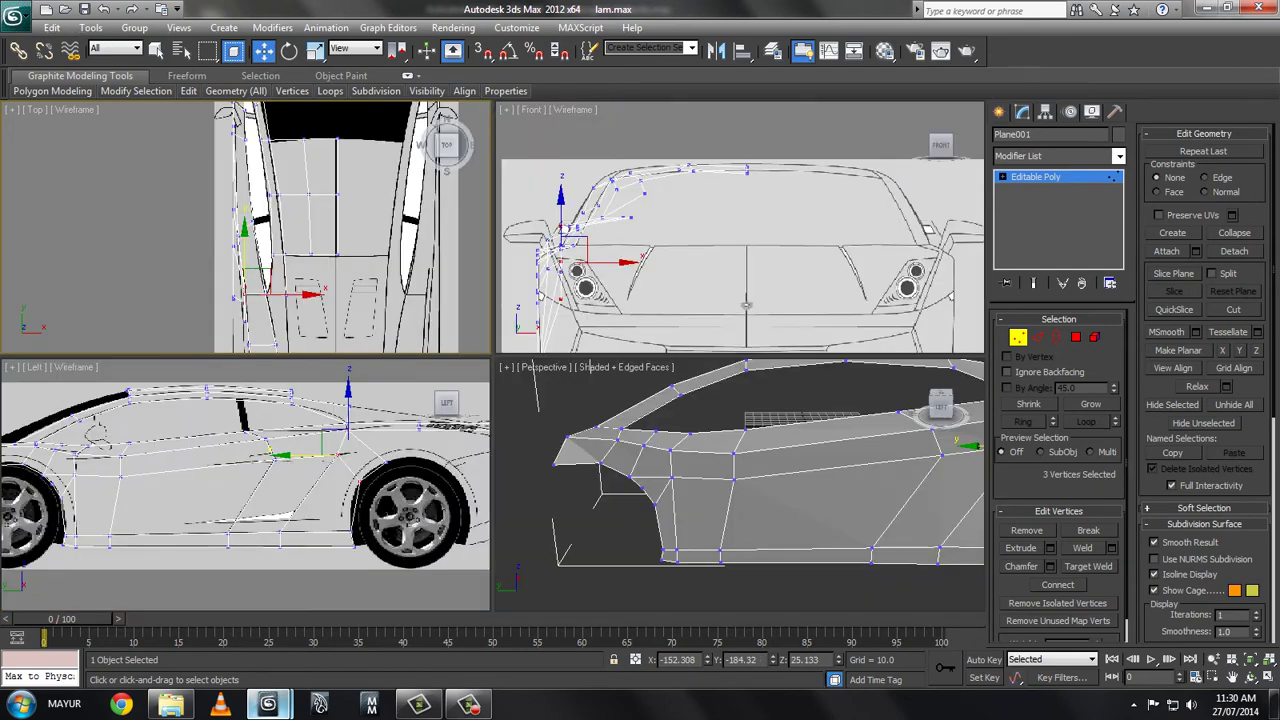
{"action": "middle_click_drag", "start_coordinate": [746, 304], "coordinate": [773, 290]}
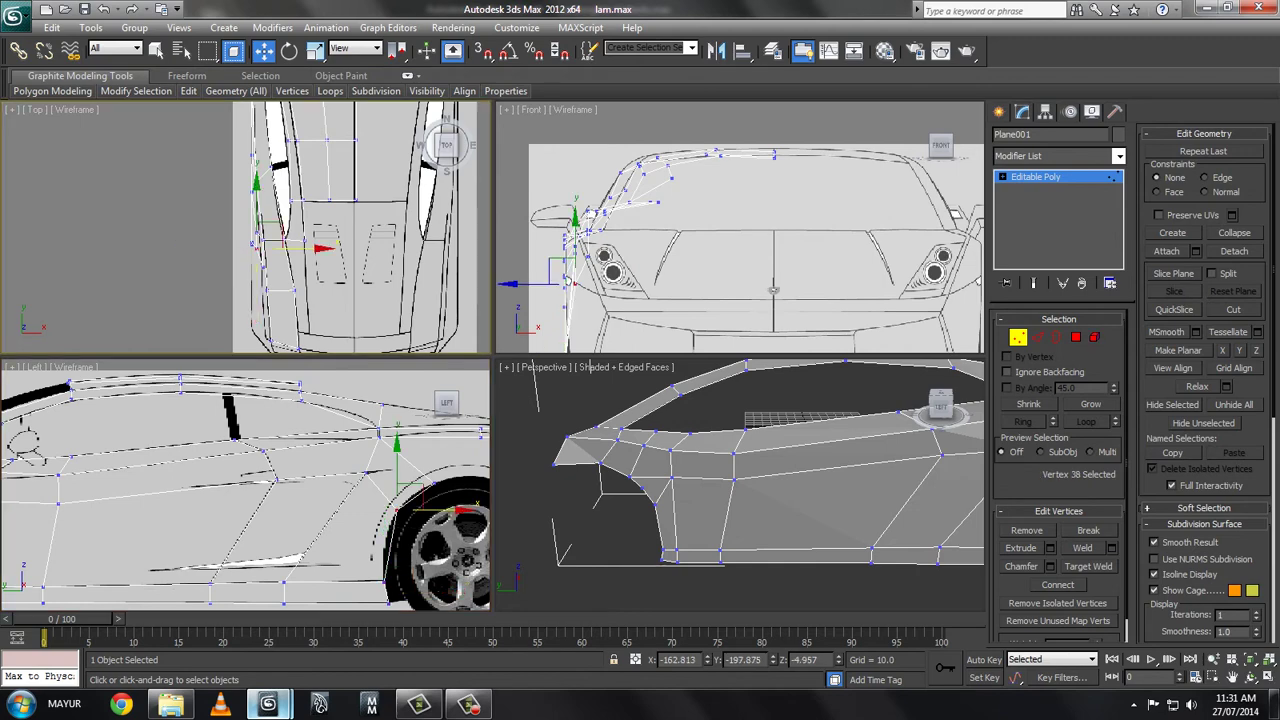
{"action": "left_click", "coordinate": [364, 472]}
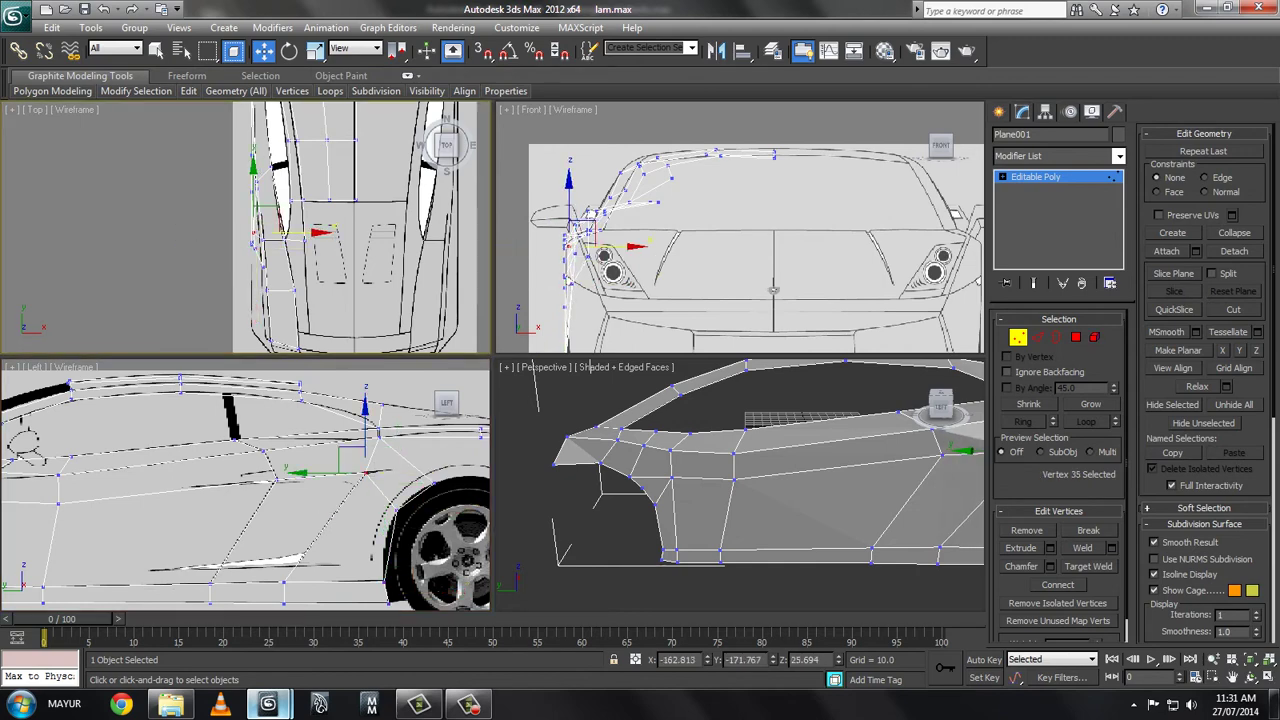
{"action": "left_click", "coordinate": [433, 420]}
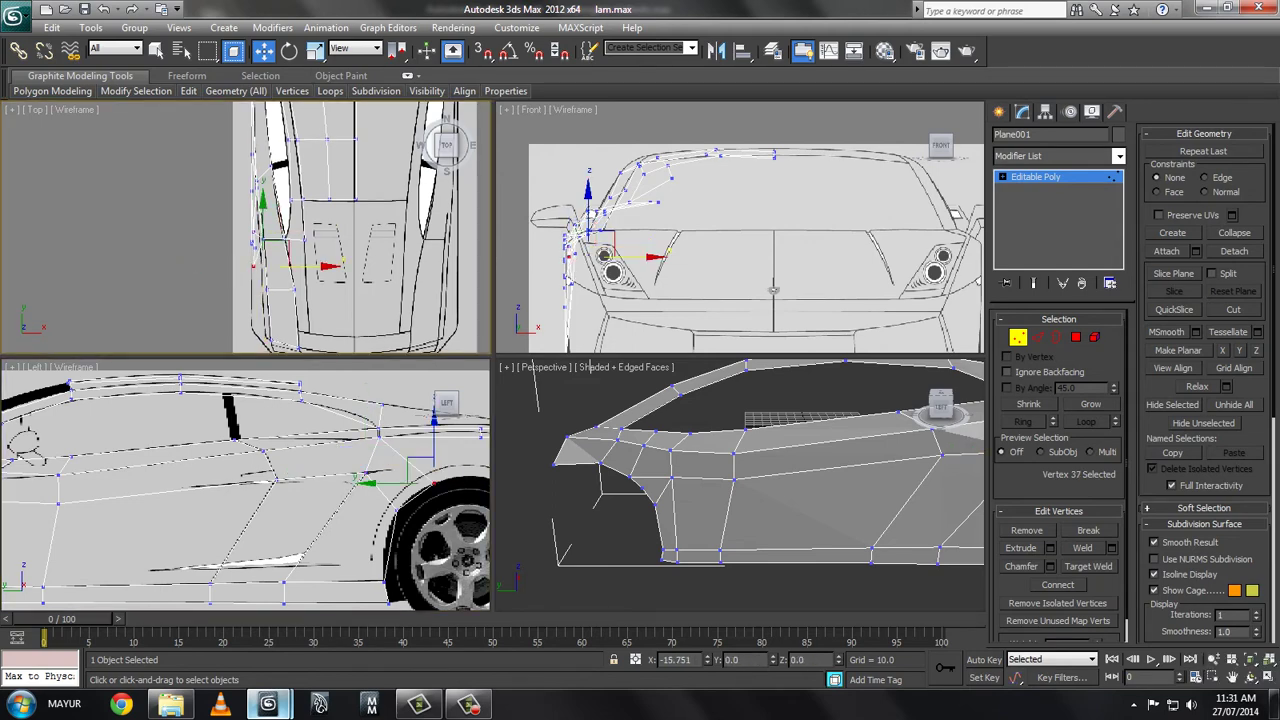
- Pan the side view and orbit the perspective to check the fender, then clear the vertex selection
{"action": "middle_click_drag", "start_coordinate": [300, 500], "coordinate": [255, 490]}
{"action": "middle_click_drag", "start_coordinate": [580, 400], "coordinate": [575, 484], "text": "alt"}
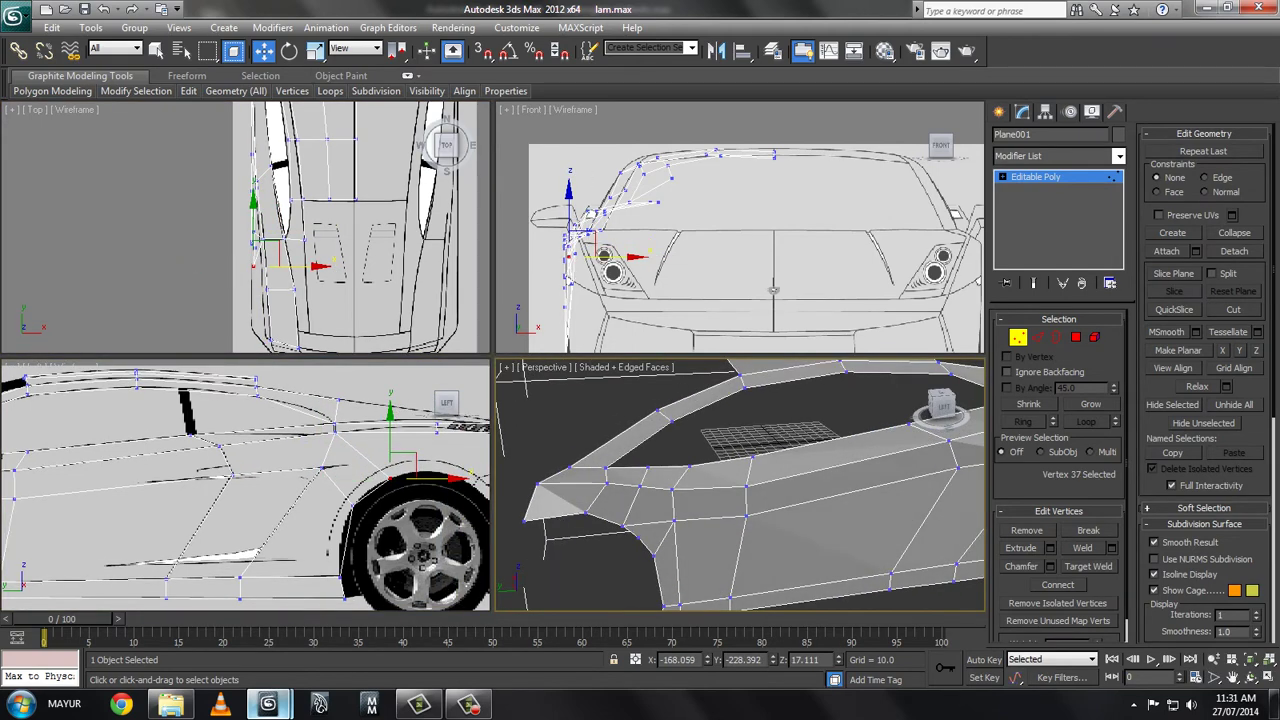
{"action": "mouse_move", "coordinate": [300, 500]}
{"action": "middle_mouse_down"}
{"action": "mouse_move", "coordinate": [205, 520]}
{"action": "mouse_move", "coordinate": [243, 505]}
{"action": "middle_mouse_up"}
{"action": "key", "text": "2"}
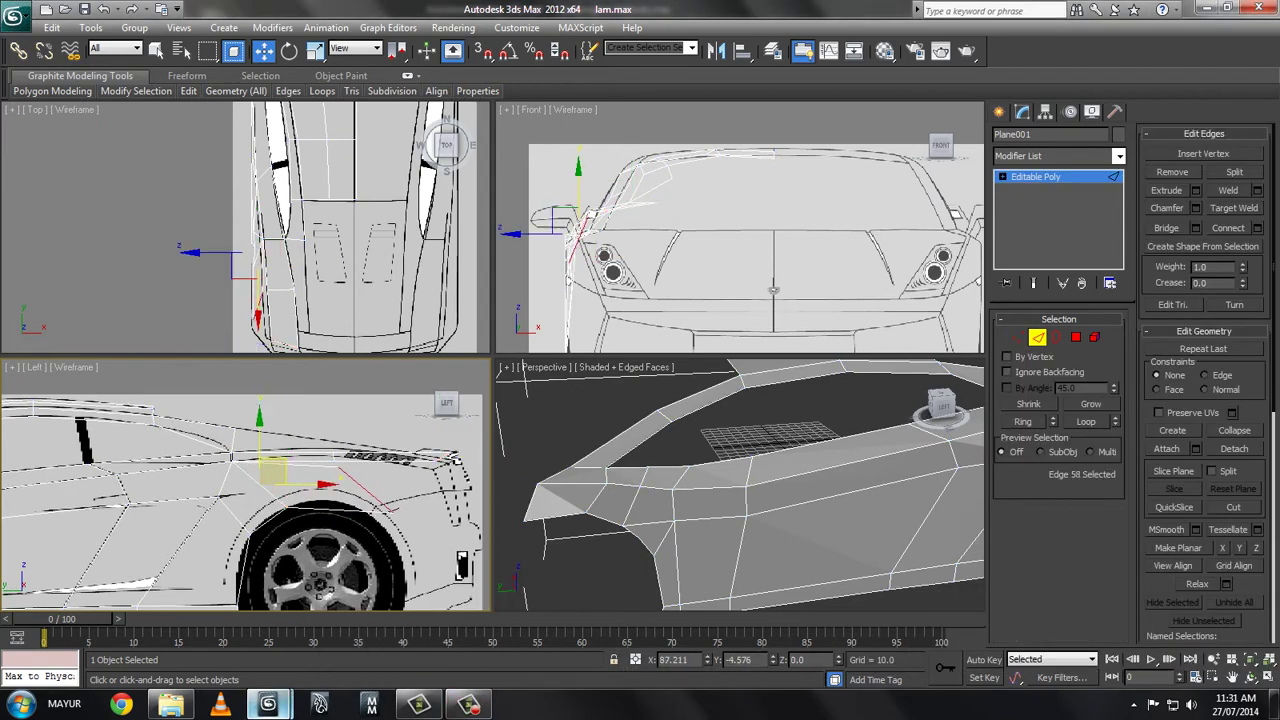
{"action": "scroll", "coordinate": [340, 472], "scroll_direction": "up", "scroll_amount": 5}
{"action": "scroll", "coordinate": [340, 472], "scroll_direction": "up", "scroll_amount": 3}
{"action": "key", "text": "1"}
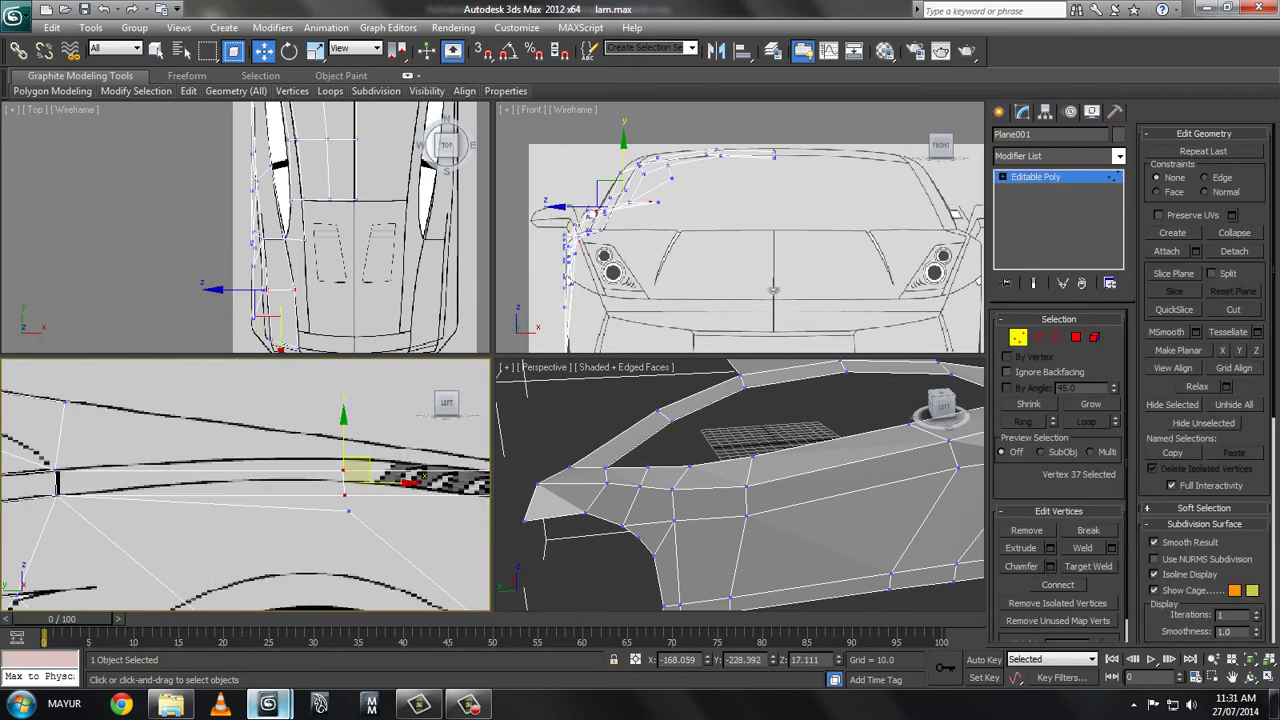
{"action": "left_click", "coordinate": [370, 490]}
{"action": "scroll", "coordinate": [330, 465], "scroll_direction": "down", "scroll_amount": 1}
{"action": "scroll", "coordinate": [330, 465], "scroll_direction": "down", "scroll_amount": 3}
- Try moving a side-view fender vertex left along the fender line, then undo it
{"action": "right_click", "coordinate": [329, 465]}
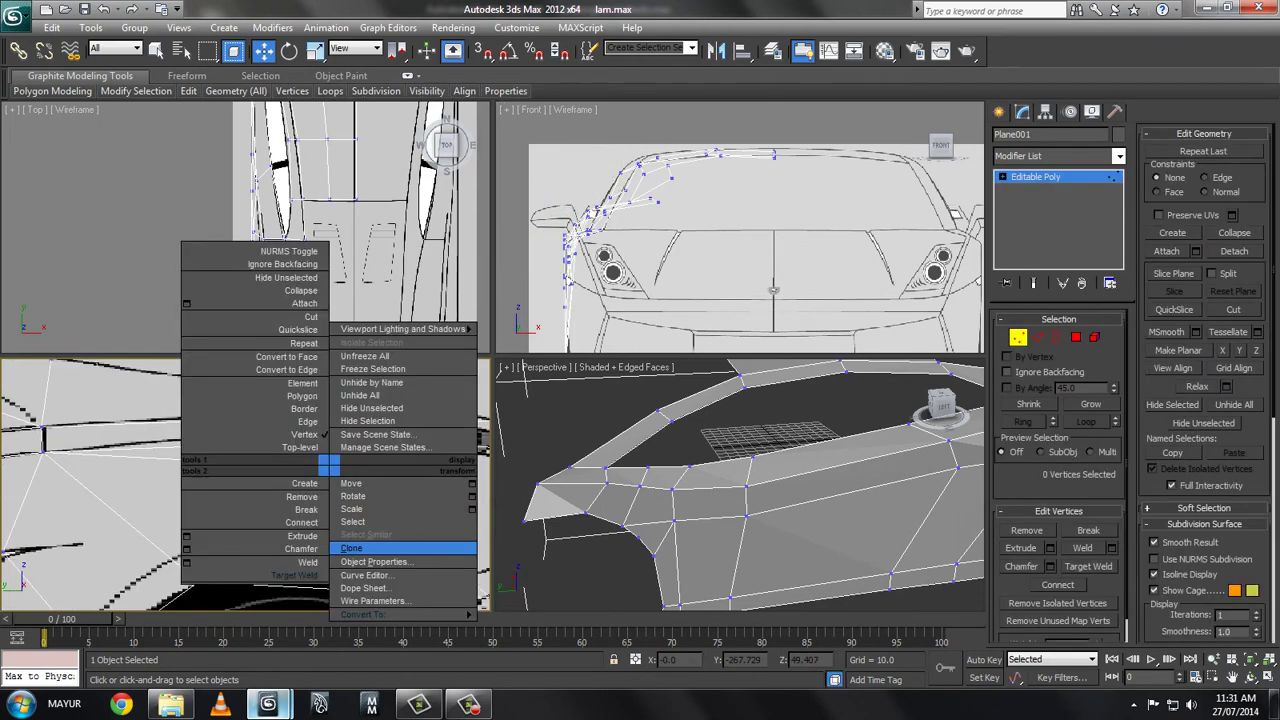
{"action": "left_click", "coordinate": [300, 575]}
{"action": "key", "text": "w"}
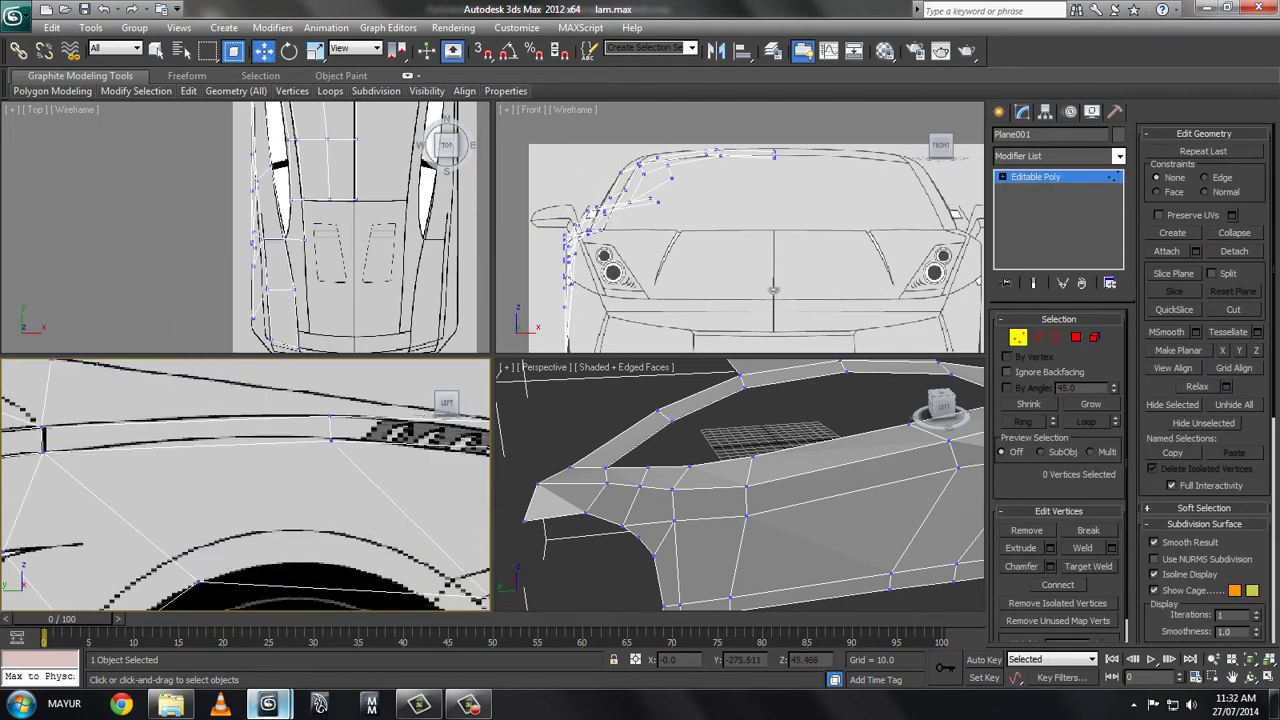
{"action": "scroll", "coordinate": [330, 465], "scroll_direction": "down", "scroll_amount": 3}
{"action": "left_click", "coordinate": [337, 521]}
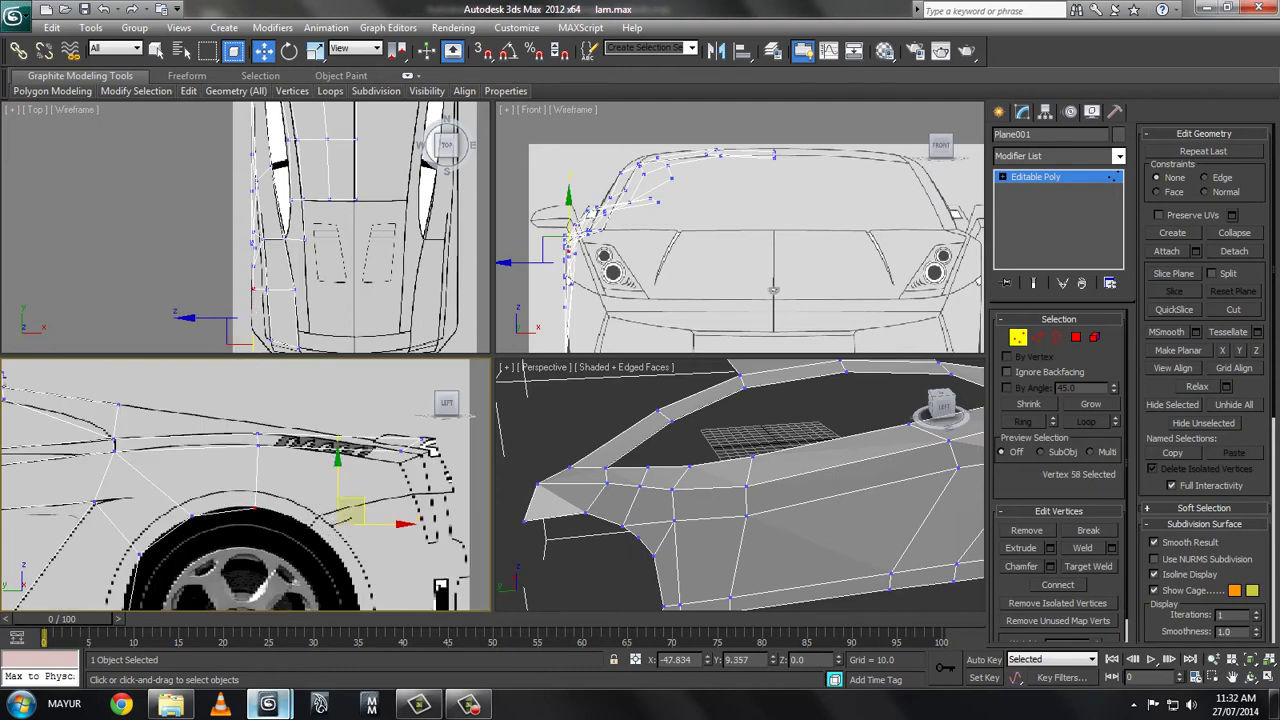
{"action": "left_click_drag", "start_coordinate": [340, 510], "coordinate": [315, 514]}
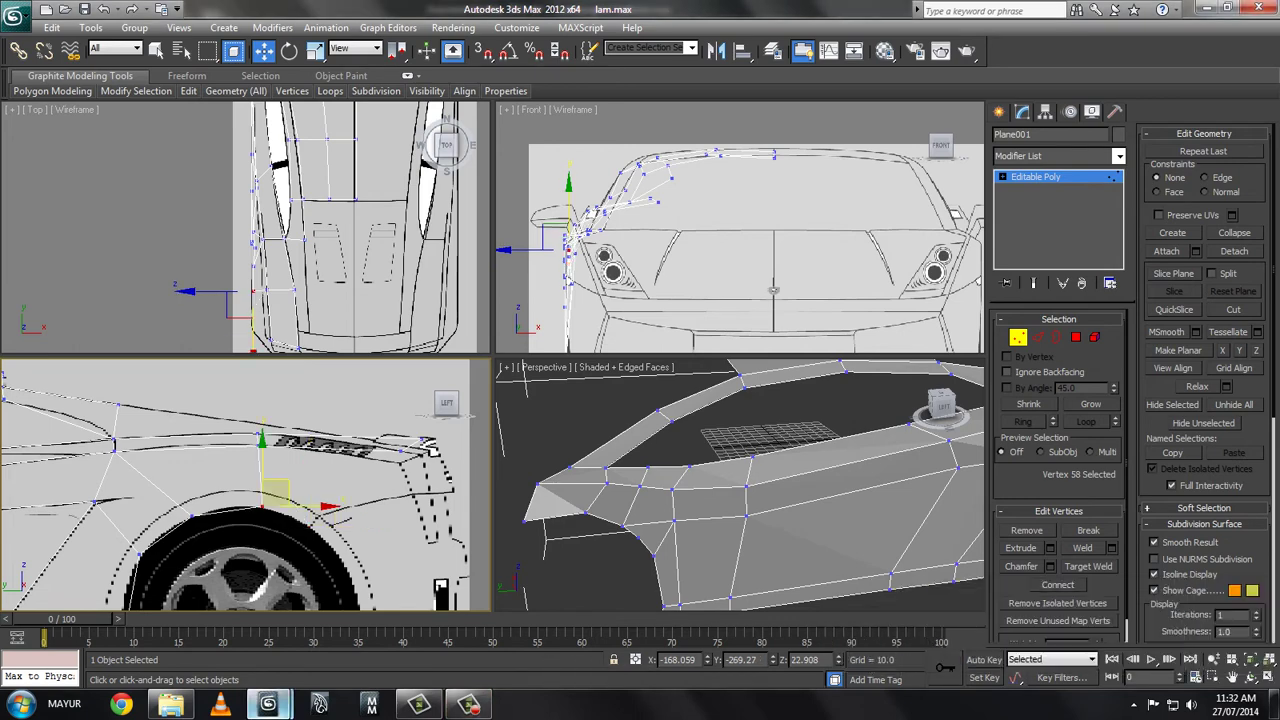
{"action": "key", "text": "ctrl+z"}
- Move two fender vertices down onto the blueprint line, briefly toggling Target Weld
{"action": "key", "text": "2"}
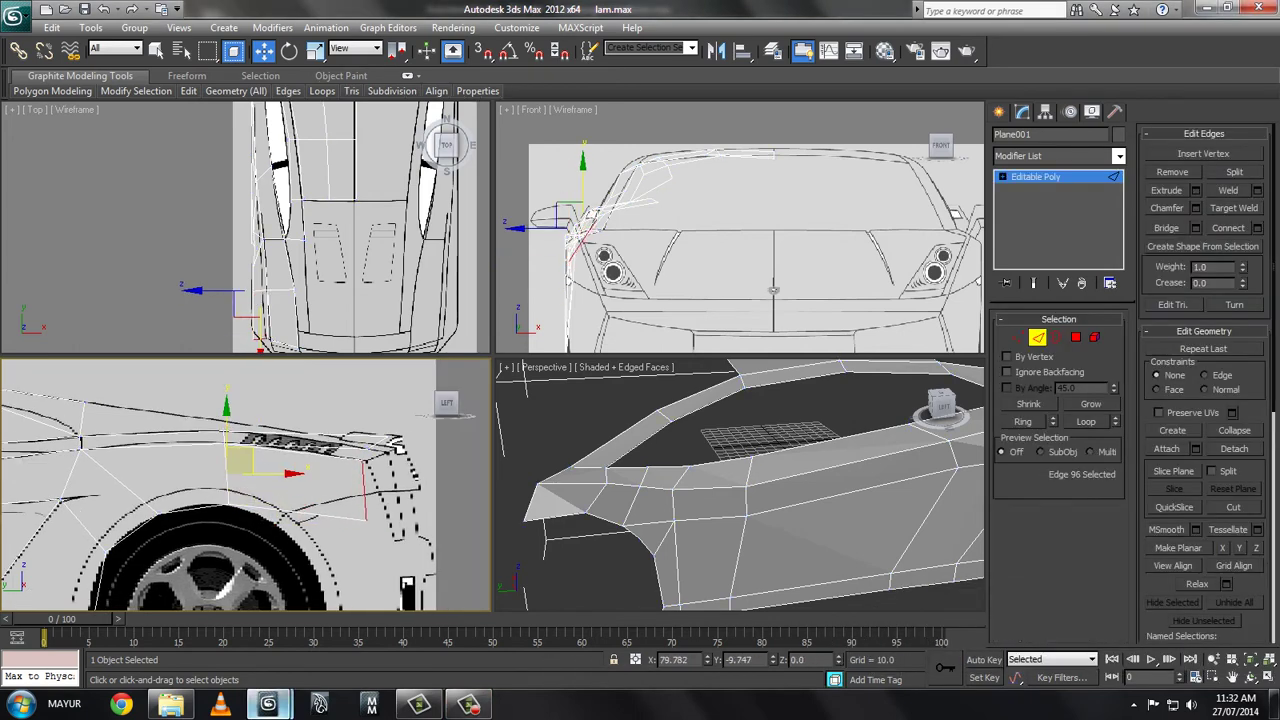
{"action": "key", "text": "1"}
{"action": "key", "text": "z"}
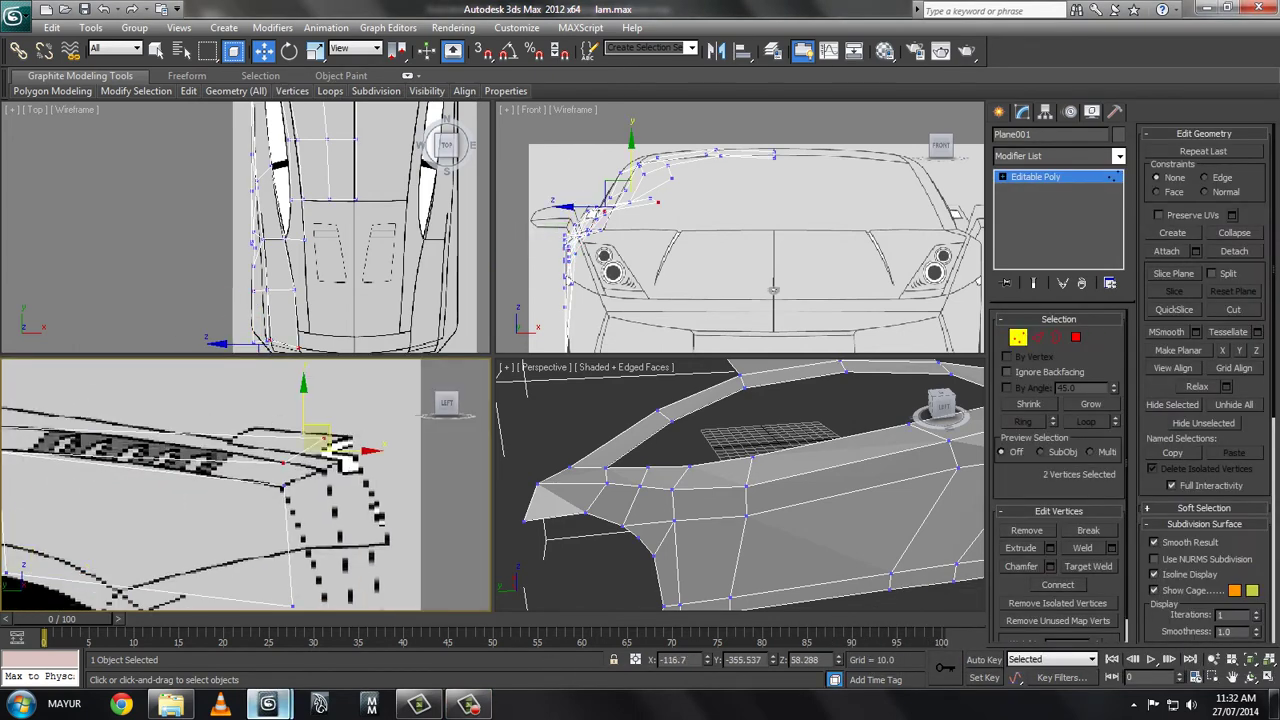
{"action": "left_click_drag", "start_coordinate": [303, 420], "coordinate": [303, 432]}
{"action": "left_click", "coordinate": [345, 455]}
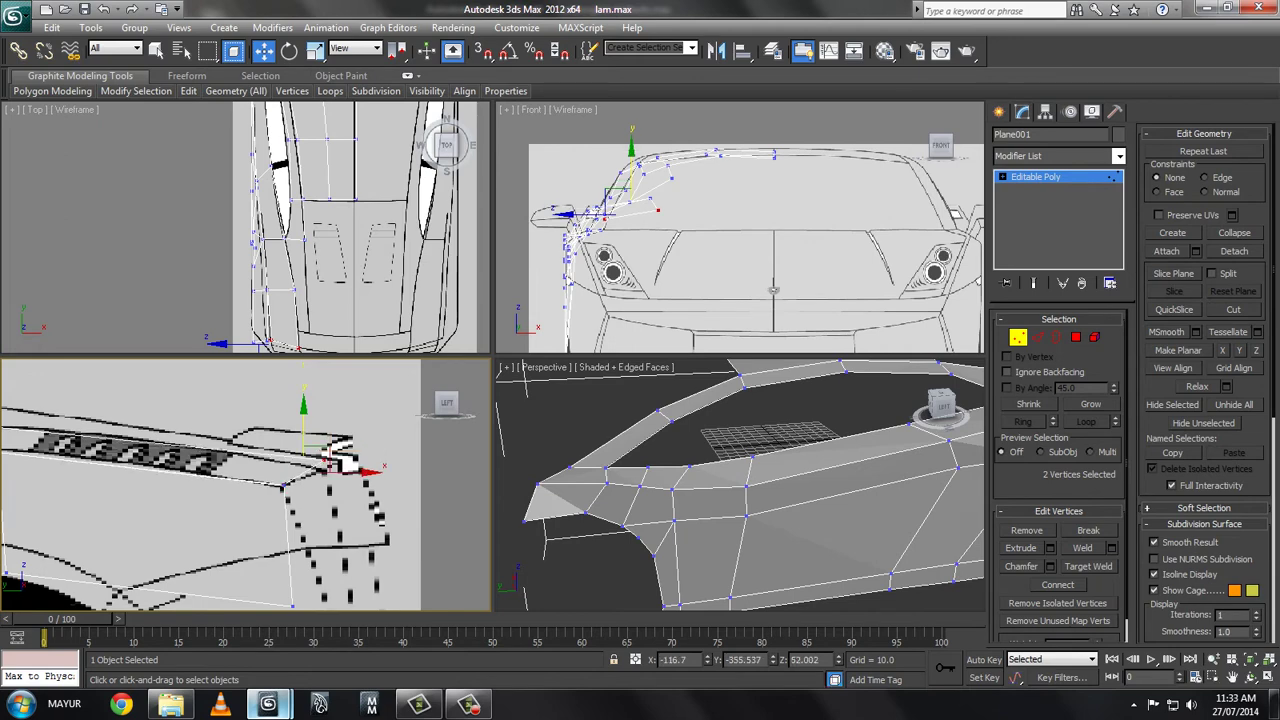
{"action": "scroll", "coordinate": [345, 455], "scroll_direction": "up", "scroll_amount": 5}
{"action": "right_click", "coordinate": [345, 455]}
{"action": "left_click", "coordinate": [312, 565]}
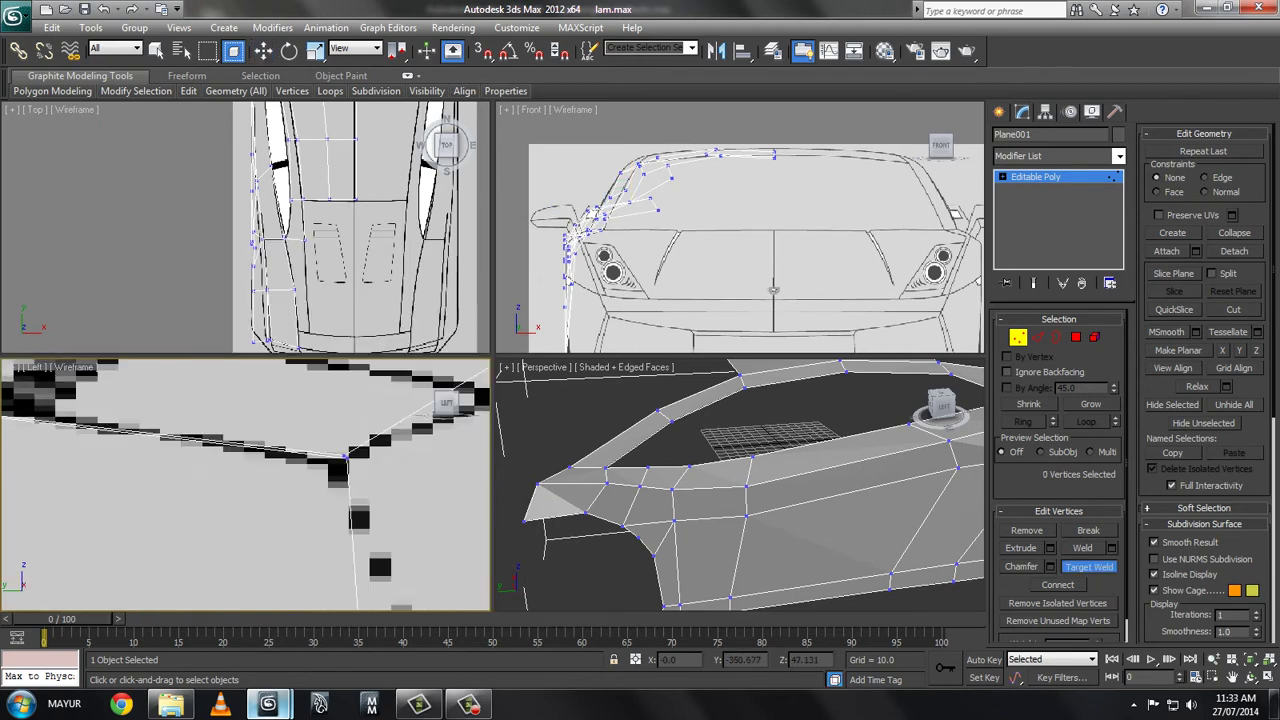
{"action": "right_click", "coordinate": [345, 455]}
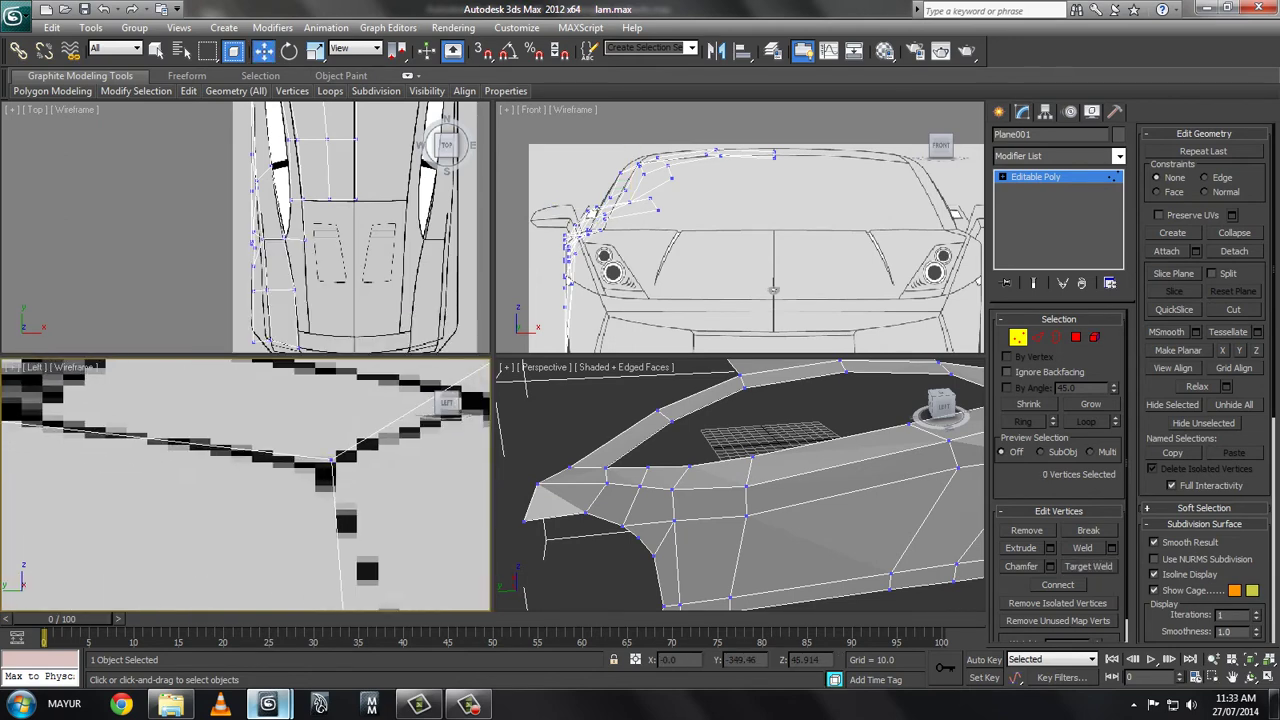
{"action": "scroll", "coordinate": [345, 455], "scroll_direction": "down", "scroll_amount": 3}
{"action": "key", "text": "w"}
- Slide the vertex above the front wheel left onto the wheel-arch outline
{"action": "left_click", "coordinate": [330, 432]}
{"action": "scroll", "coordinate": [310, 480], "scroll_direction": "down", "scroll_amount": 2}
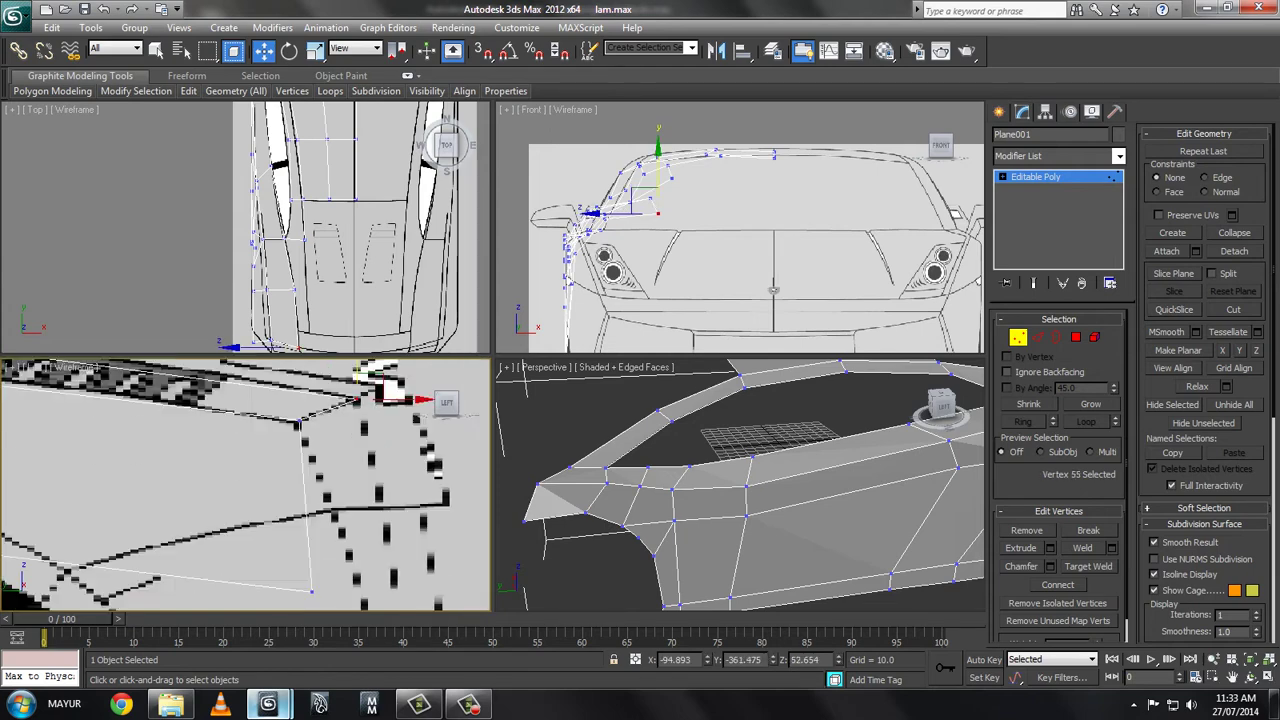
{"action": "scroll", "coordinate": [310, 480], "scroll_direction": "down", "scroll_amount": 3}
{"action": "left_click", "coordinate": [296, 515]}
{"action": "left_click_drag", "start_coordinate": [267, 514], "coordinate": [165, 519]}
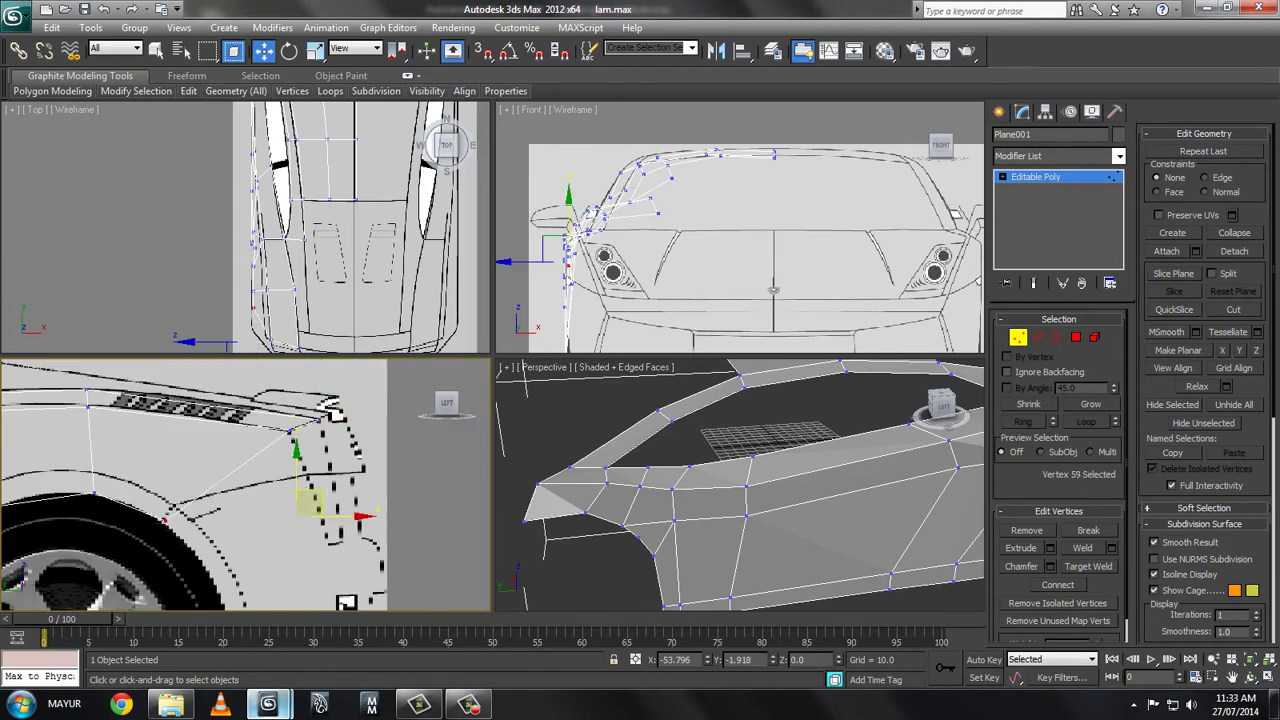
{"action": "left_click_drag", "start_coordinate": [310, 505], "coordinate": [172, 508]}
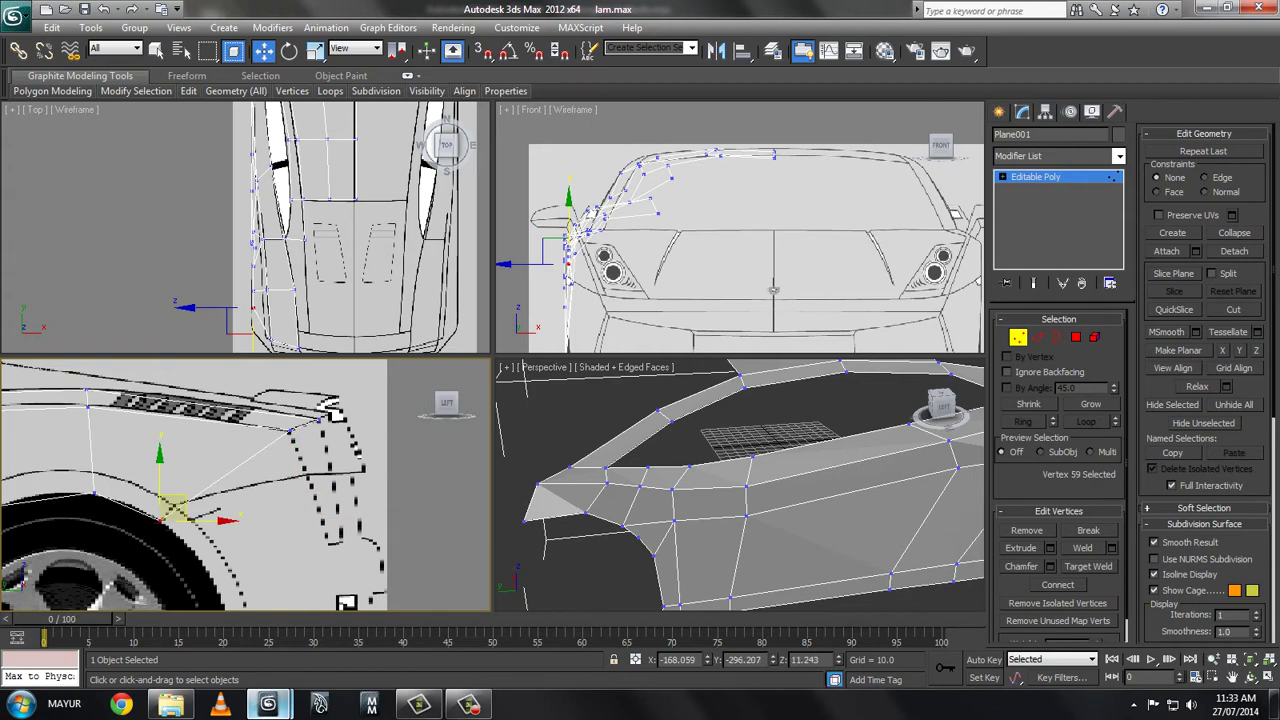
{"action": "mouse_move", "coordinate": [180, 500]}
{"action": "middle_mouse_down"}
{"action": "mouse_move", "coordinate": [184, 466]}
{"action": "mouse_move", "coordinate": [200, 462]}
{"action": "middle_mouse_up"}
- Inspect the upper fender edges and vertices, switching between Edge and Vertex modes
{"action": "key", "text": "2"}
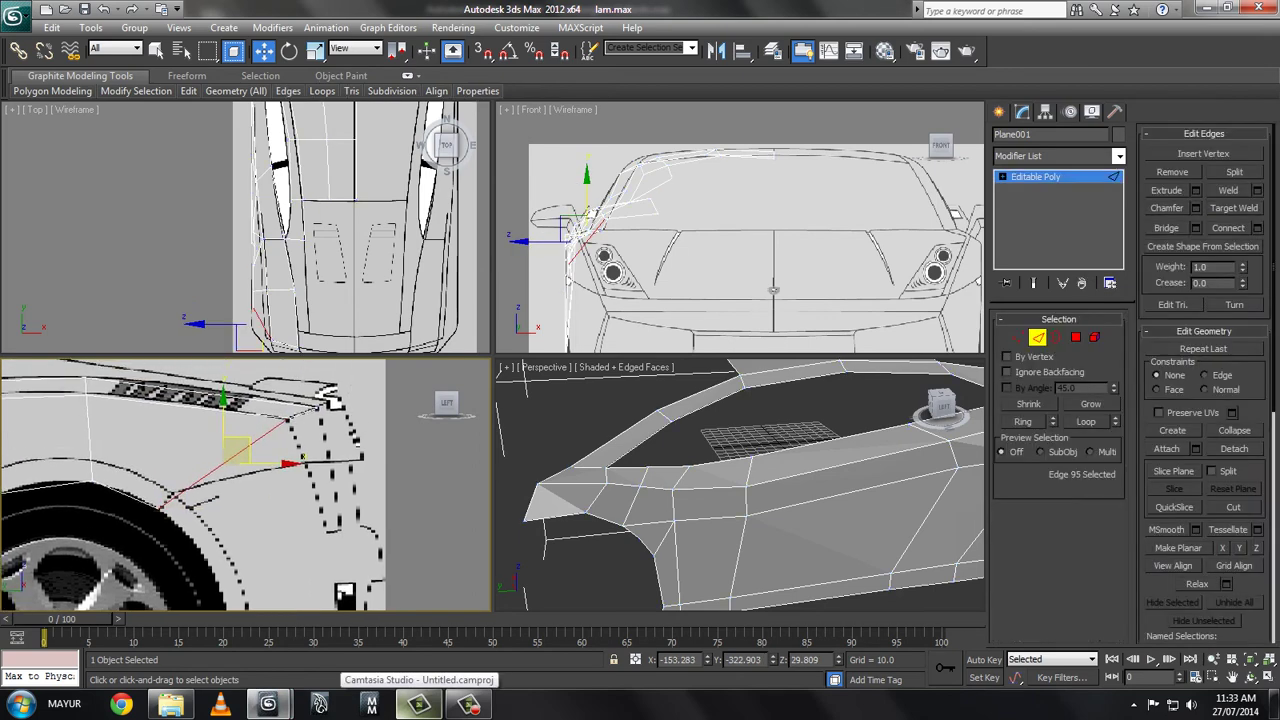
{"action": "left_click", "coordinate": [295, 460]}
{"action": "left_click", "coordinate": [250, 530]}
{"action": "middle_click_drag", "start_coordinate": [250, 530], "coordinate": [250, 498]}
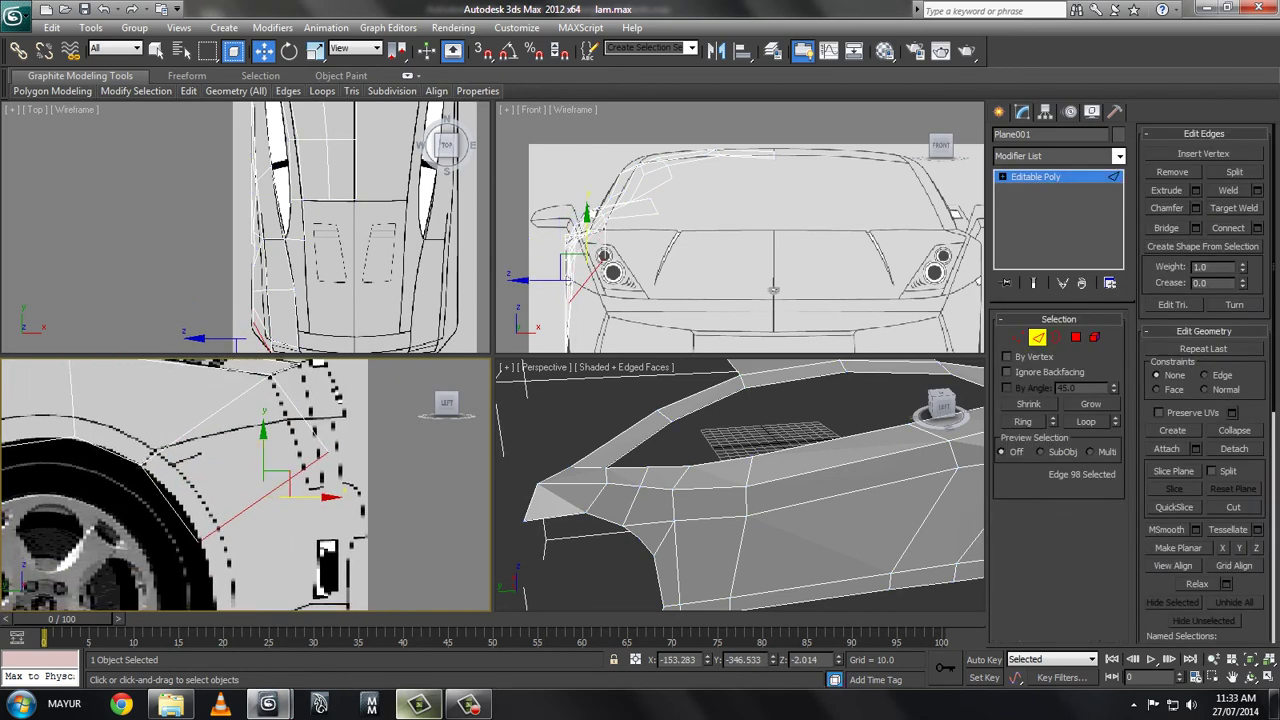
{"action": "key", "text": "1"}
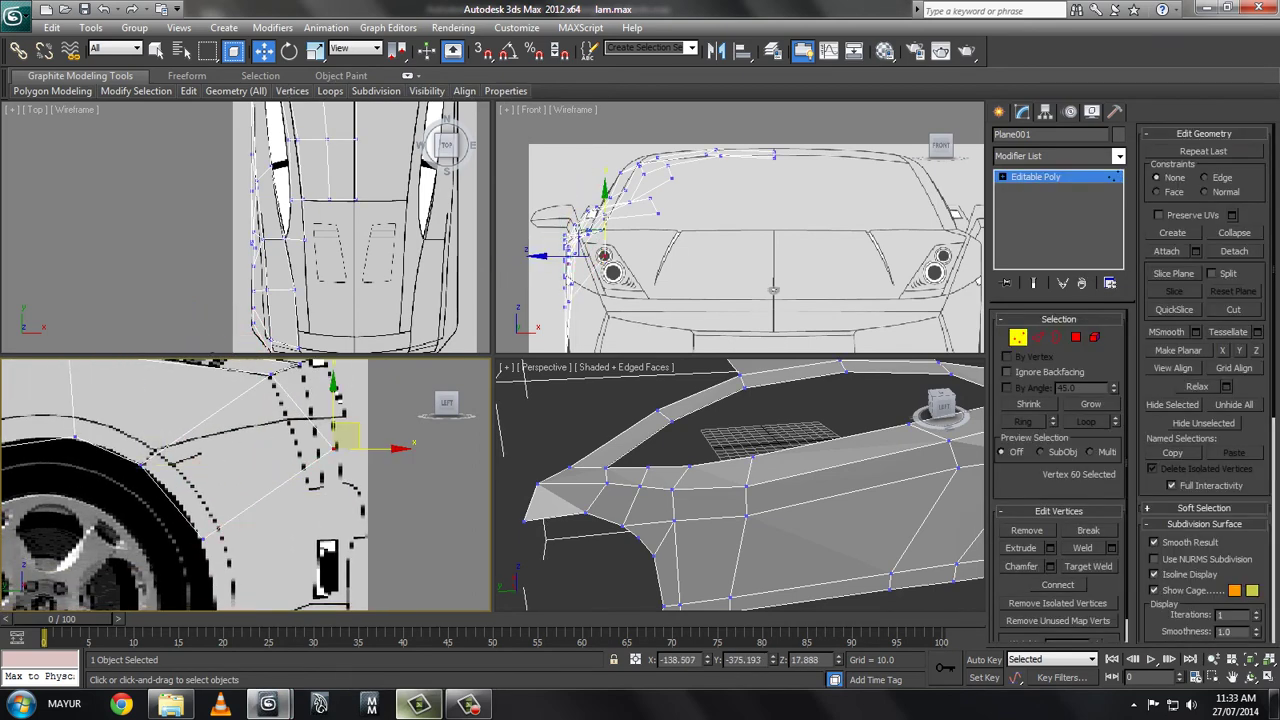
{"action": "scroll", "coordinate": [190, 500], "scroll_direction": "down", "scroll_amount": 2}
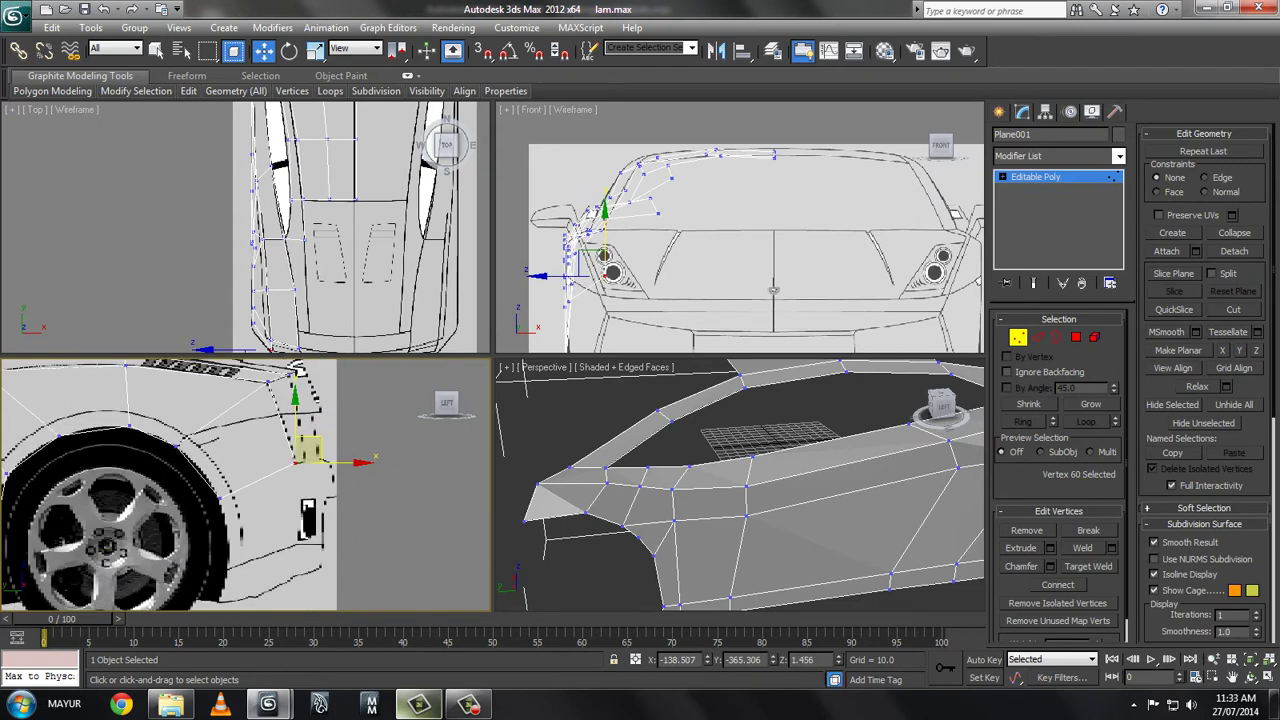
{"action": "scroll", "coordinate": [190, 500], "scroll_direction": "down", "scroll_amount": 1}
{"action": "key", "text": "2"}
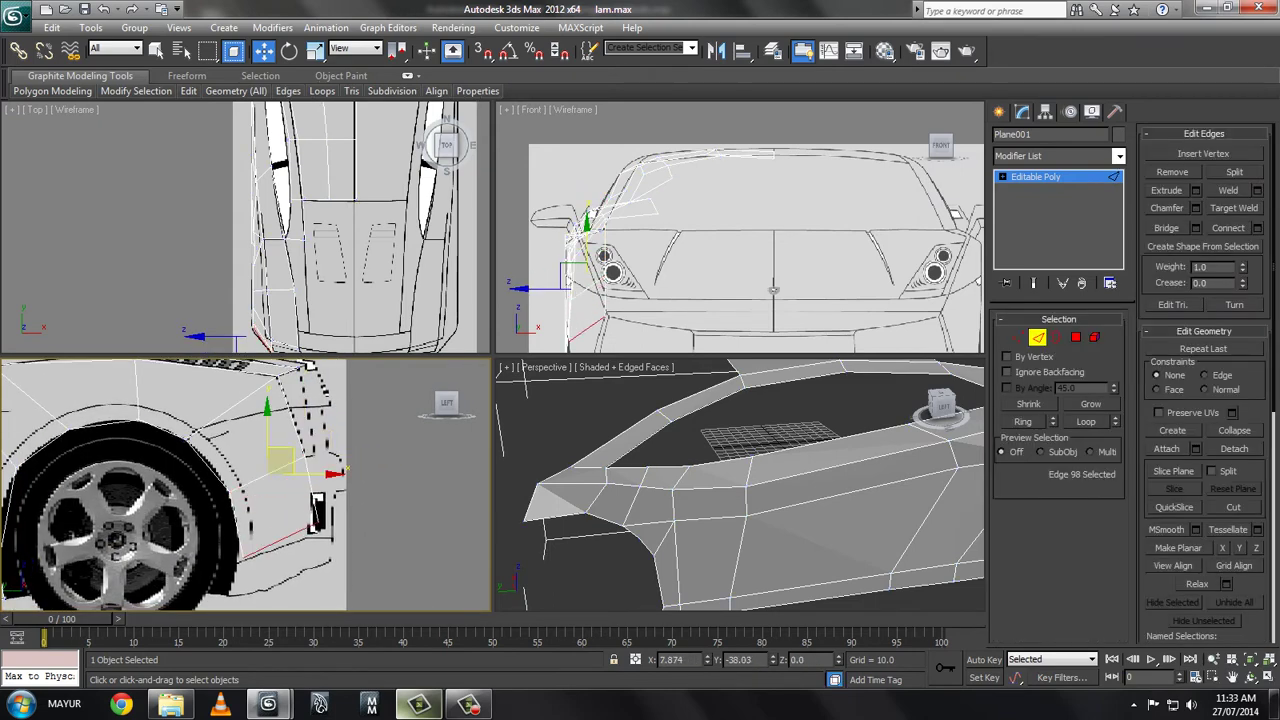
{"action": "left_click", "coordinate": [275, 520], "text": "ctrl"}
{"action": "scroll", "coordinate": [200, 560], "scroll_direction": "up", "scroll_amount": 2}
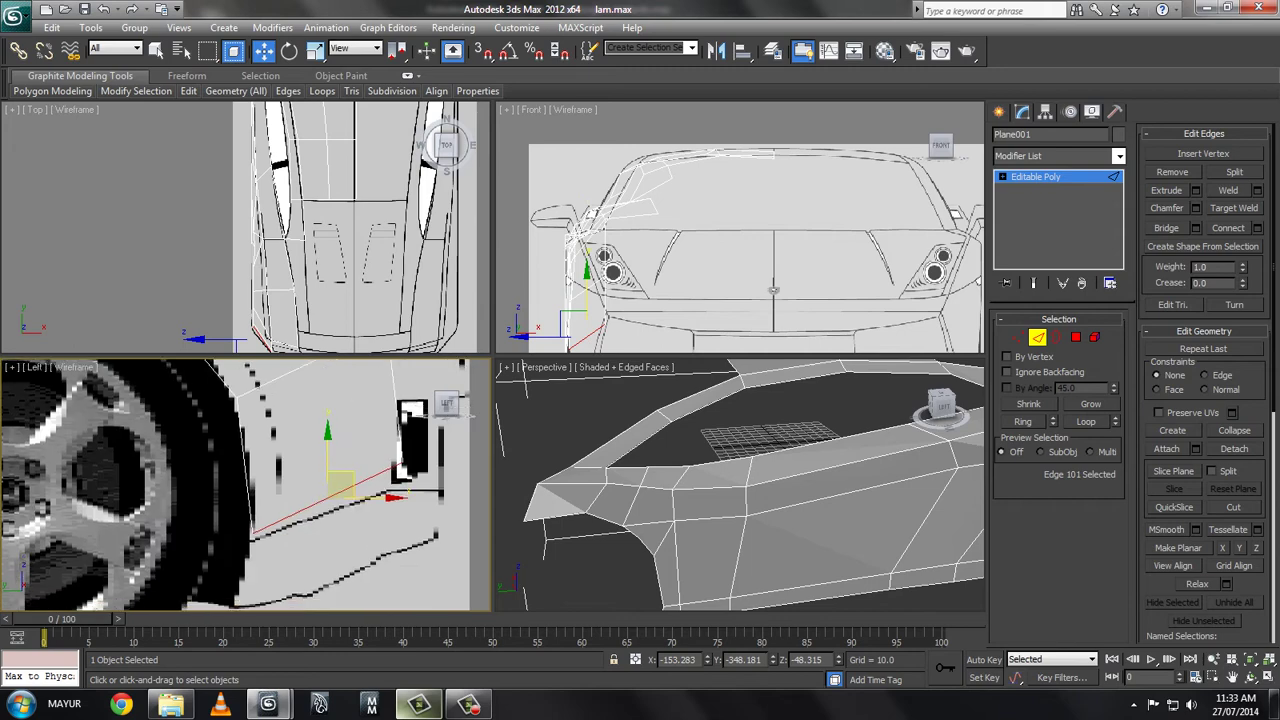
- Check the lower fender edge near the bumper and the lower front corner vertex
{"action": "key", "text": "1"}
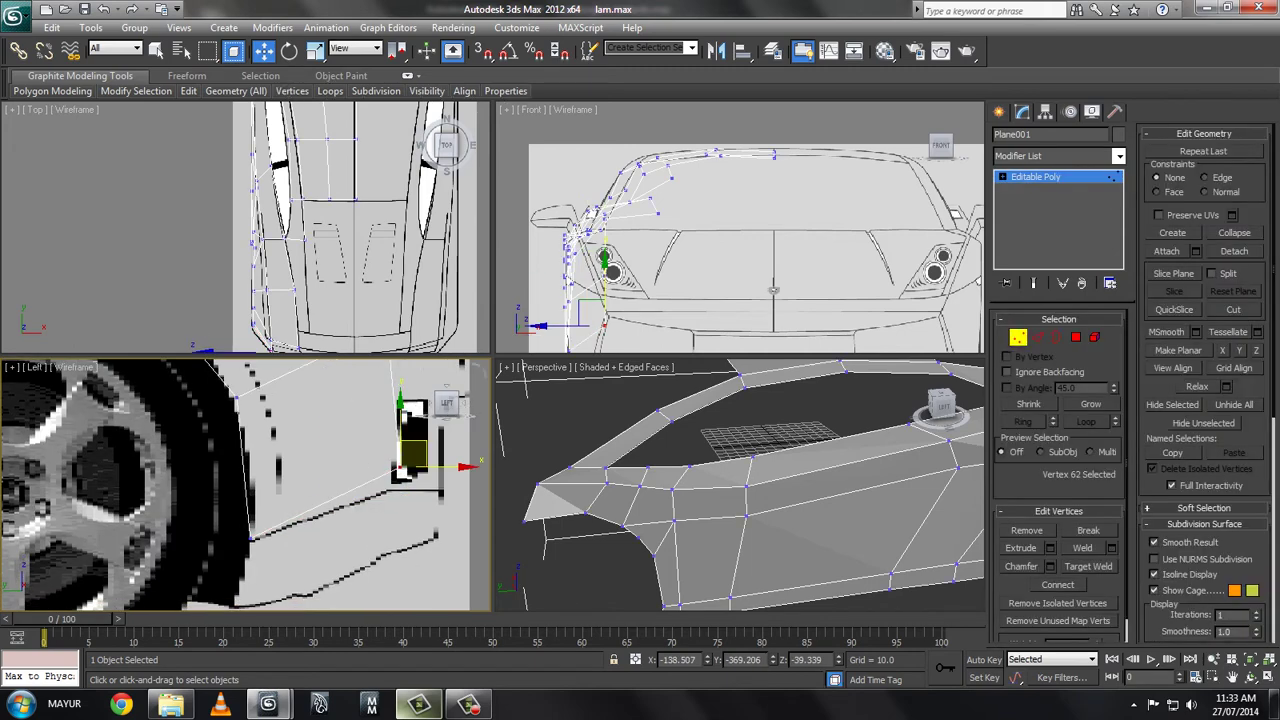
{"action": "key", "text": "2"}
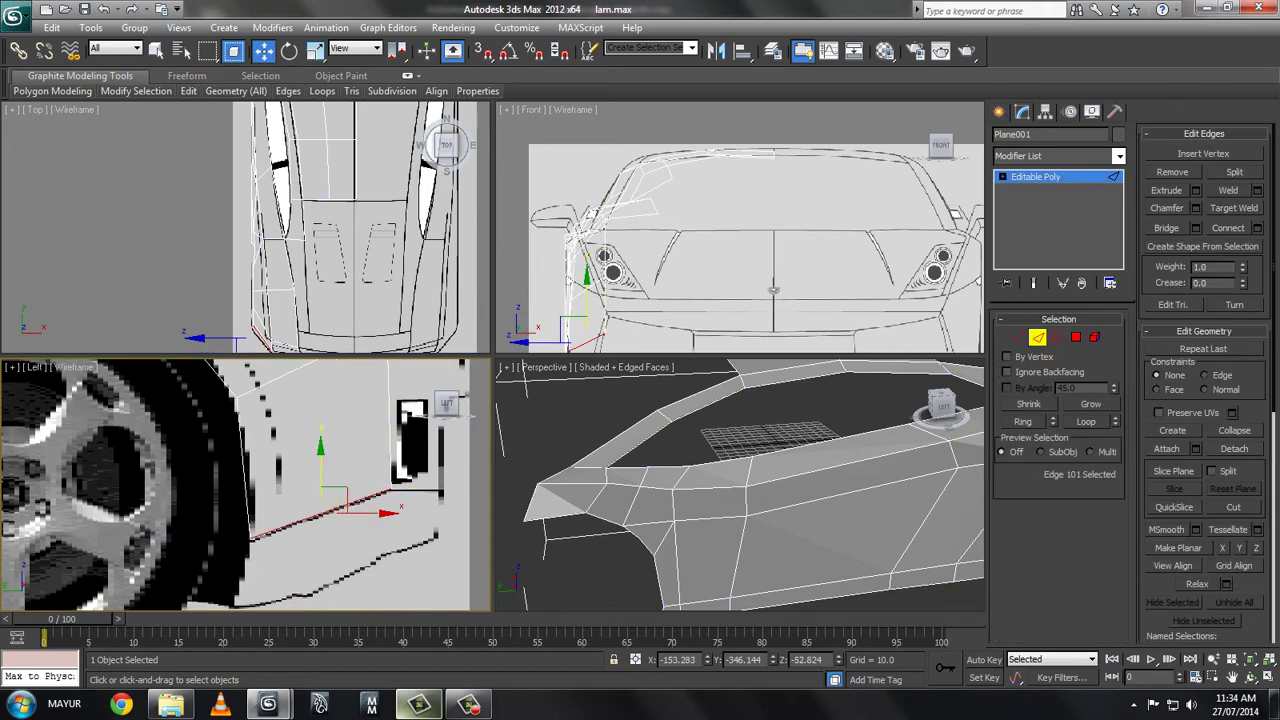
{"action": "left_click", "coordinate": [320, 563]}
{"action": "middle_click_drag", "start_coordinate": [300, 520], "coordinate": [310, 465]}
{"action": "key", "text": "1"}
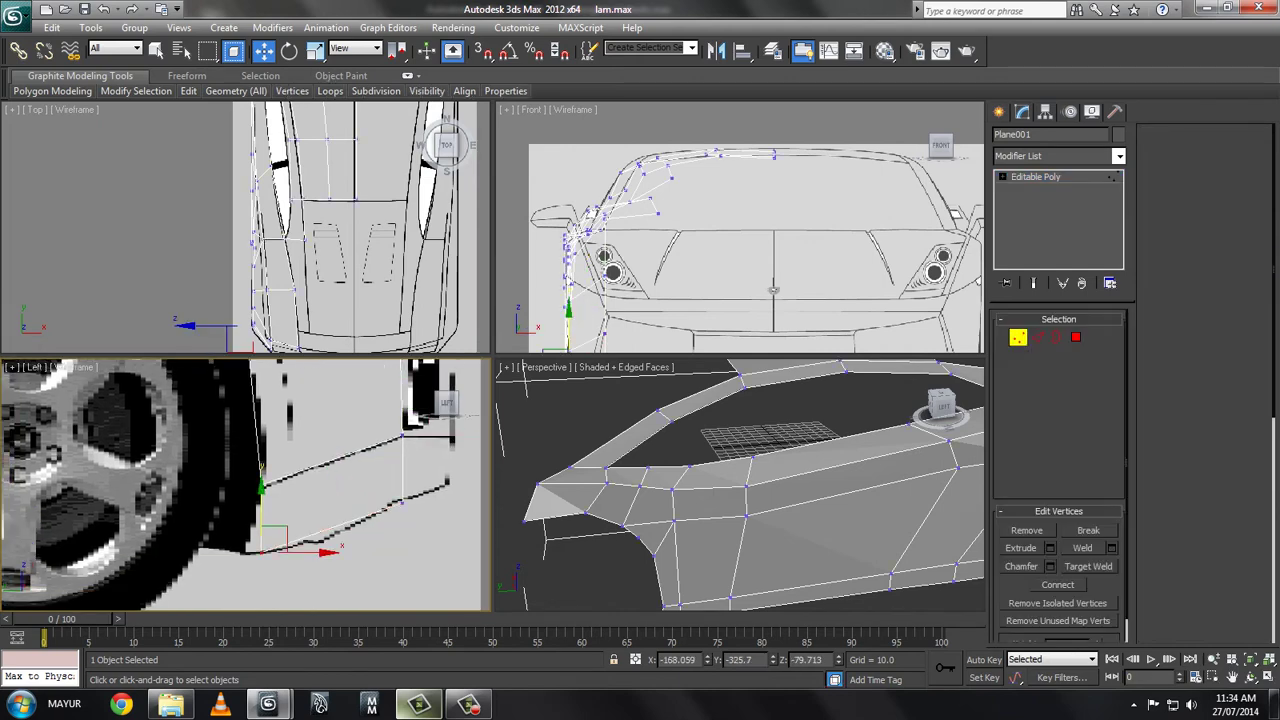
{"action": "left_click", "coordinate": [402, 501]}
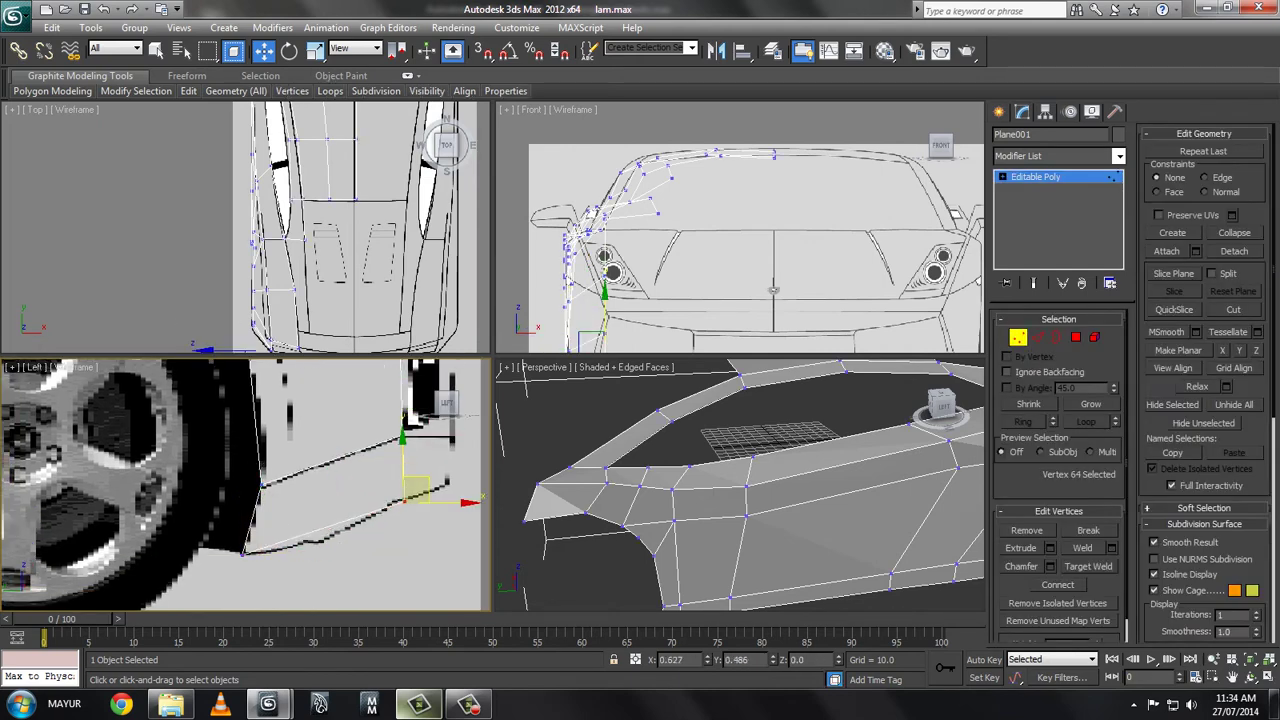
{"action": "scroll", "coordinate": [250, 494], "scroll_direction": "down", "scroll_amount": 3}
{"action": "scroll", "coordinate": [250, 494], "scroll_direction": "down", "scroll_amount": 2}
{"action": "scroll", "coordinate": [250, 494], "scroll_direction": "down", "scroll_amount": 2}
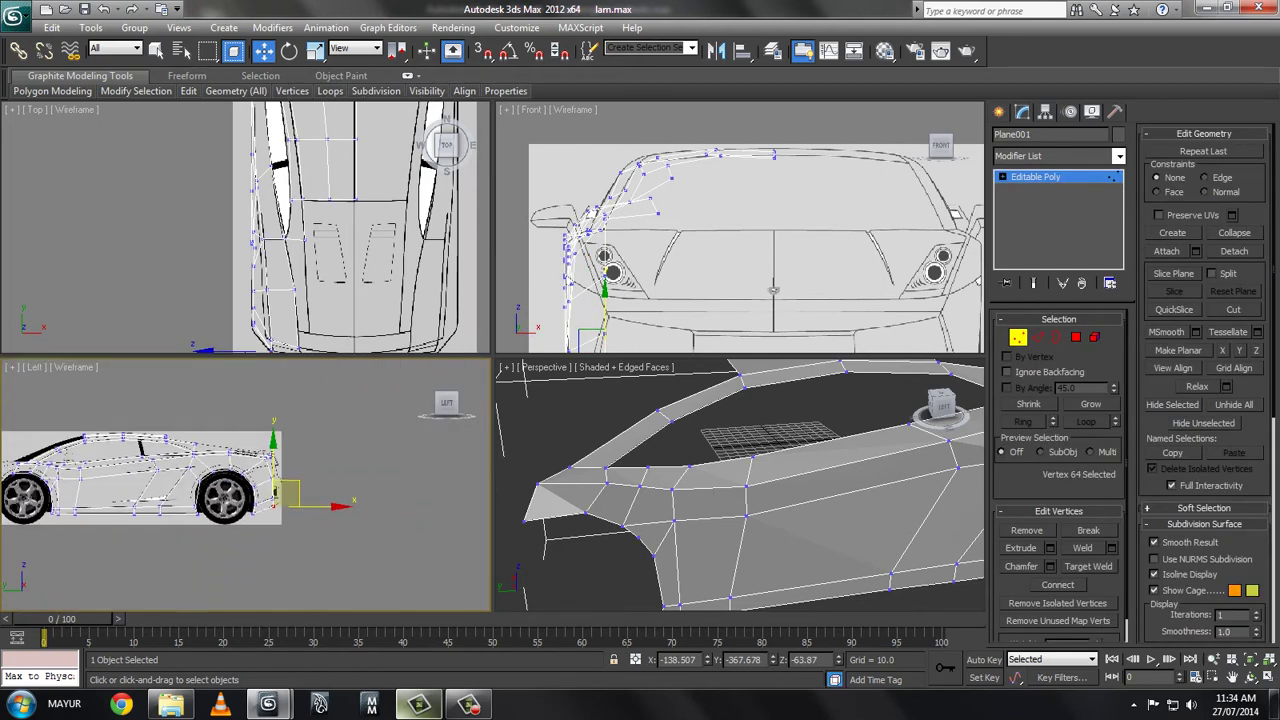
{"action": "scroll", "coordinate": [250, 494], "scroll_direction": "up", "scroll_amount": 1}
{"action": "scroll", "coordinate": [250, 494], "scroll_direction": "up", "scroll_amount": 2}
{"action": "scroll", "coordinate": [250, 494], "scroll_direction": "up", "scroll_amount": 2}
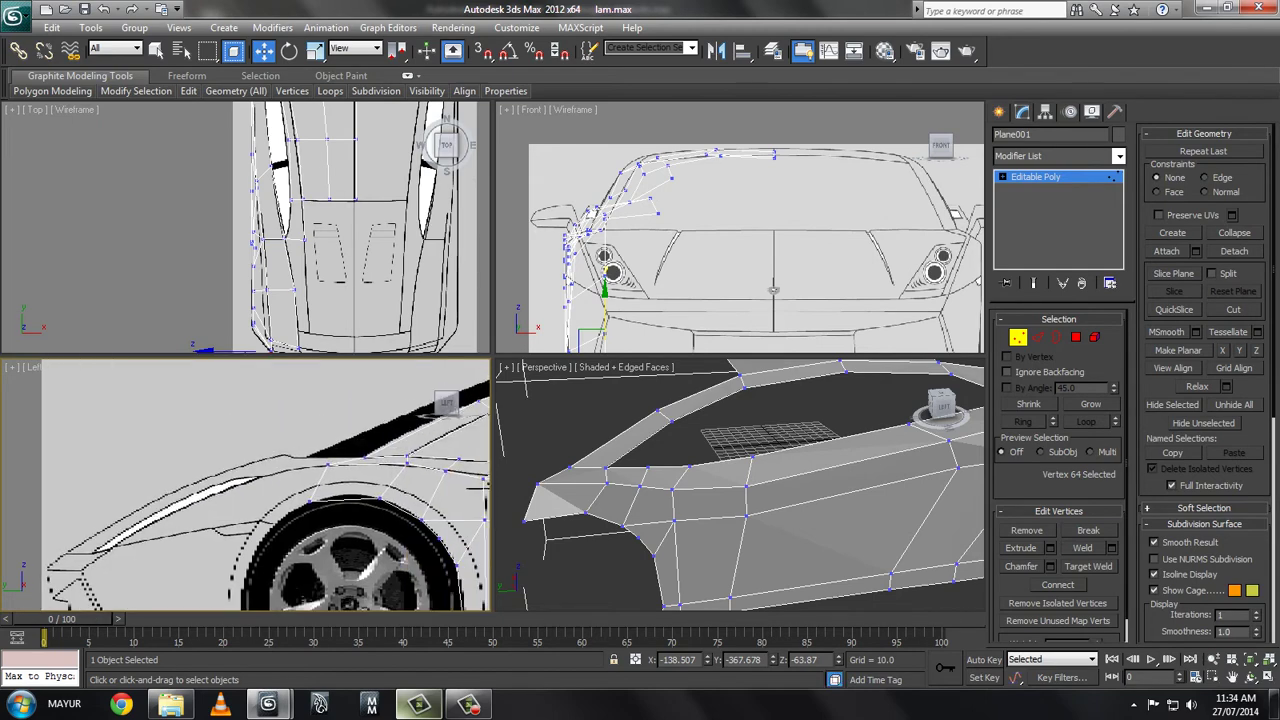
- Maximize the Top view centred on the hood and windshield, with Standard Primitives showing
{"action": "middle_click_drag", "start_coordinate": [360, 220], "coordinate": [357, 245]}
{"action": "middle_click_drag", "start_coordinate": [360, 150], "coordinate": [345, 346]}
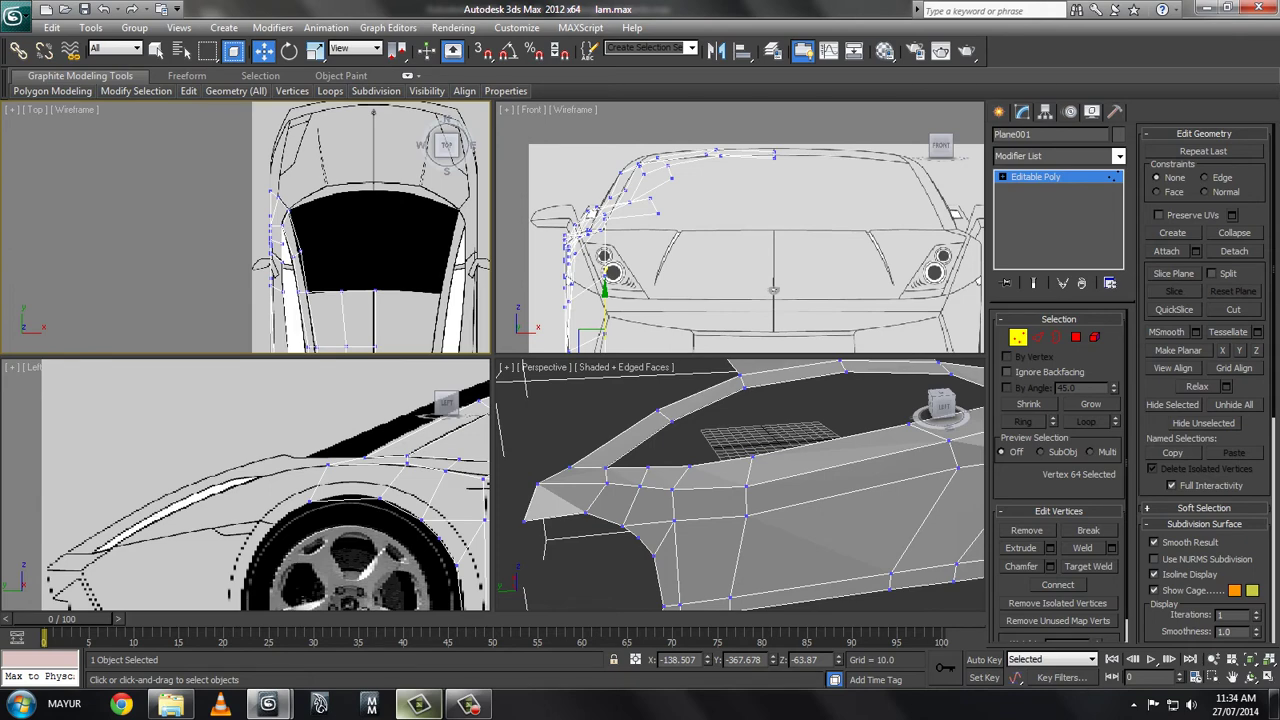
{"action": "middle_click_drag", "start_coordinate": [370, 230], "coordinate": [384, 246]}
{"action": "key", "text": "alt+w"}
{"action": "mouse_move", "coordinate": [560, 150]}
{"action": "middle_mouse_down"}
{"action": "mouse_move", "coordinate": [570, 240]}
{"action": "mouse_move", "coordinate": [570, 189]}
{"action": "middle_mouse_up"}
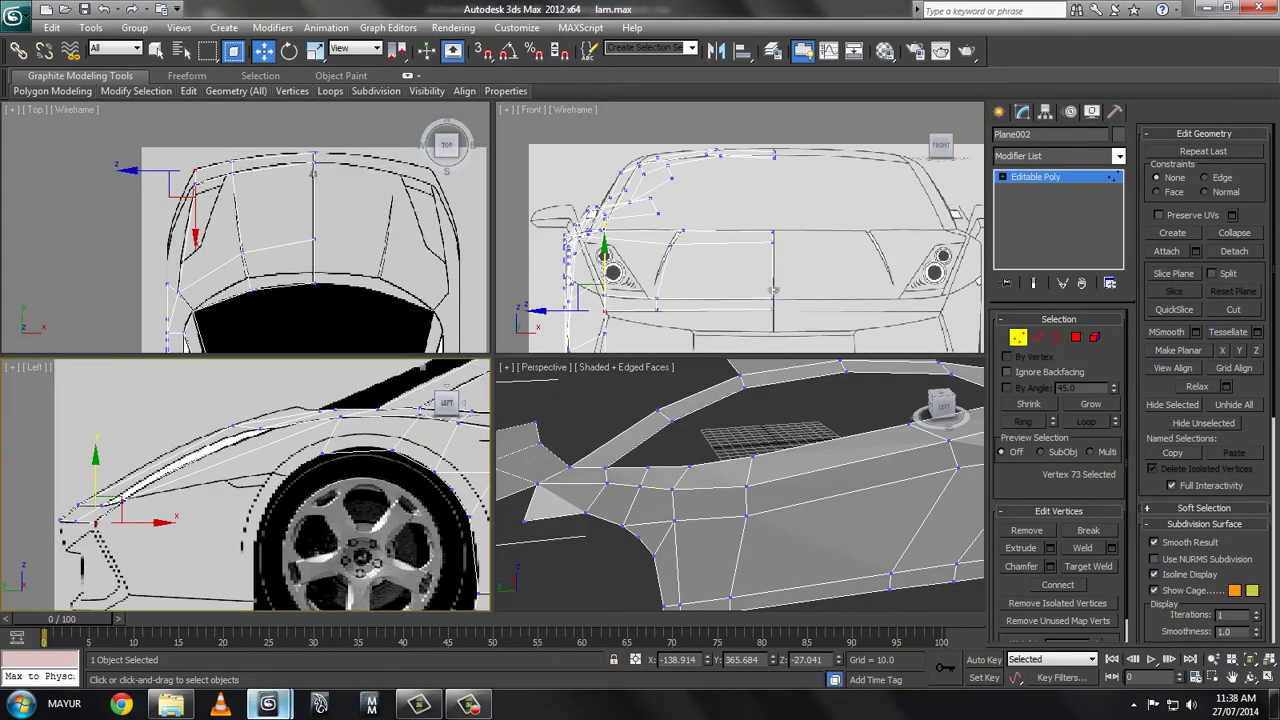
{"action": "left_click", "coordinate": [467, 704]}
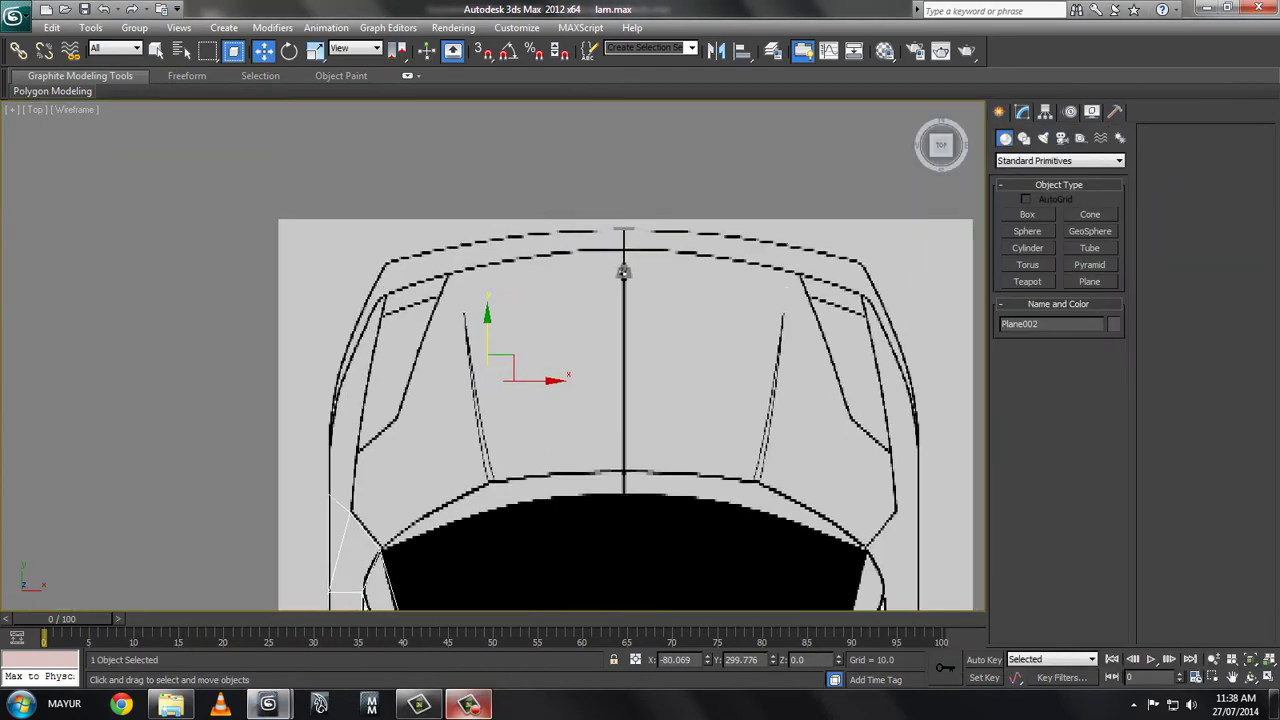
- Draw a plane over the left half of the hood and convert it to editable poly
{"action": "left_click", "coordinate": [1089, 281]}
{"action": "mouse_move", "coordinate": [624, 250]}
{"action": "left_mouse_down"}
{"action": "mouse_move", "coordinate": [388, 495]}
{"action": "mouse_move", "coordinate": [390, 468]}
{"action": "mouse_move", "coordinate": [352, 512]}
{"action": "left_mouse_up"}
{"action": "right_click", "coordinate": [352, 512]}
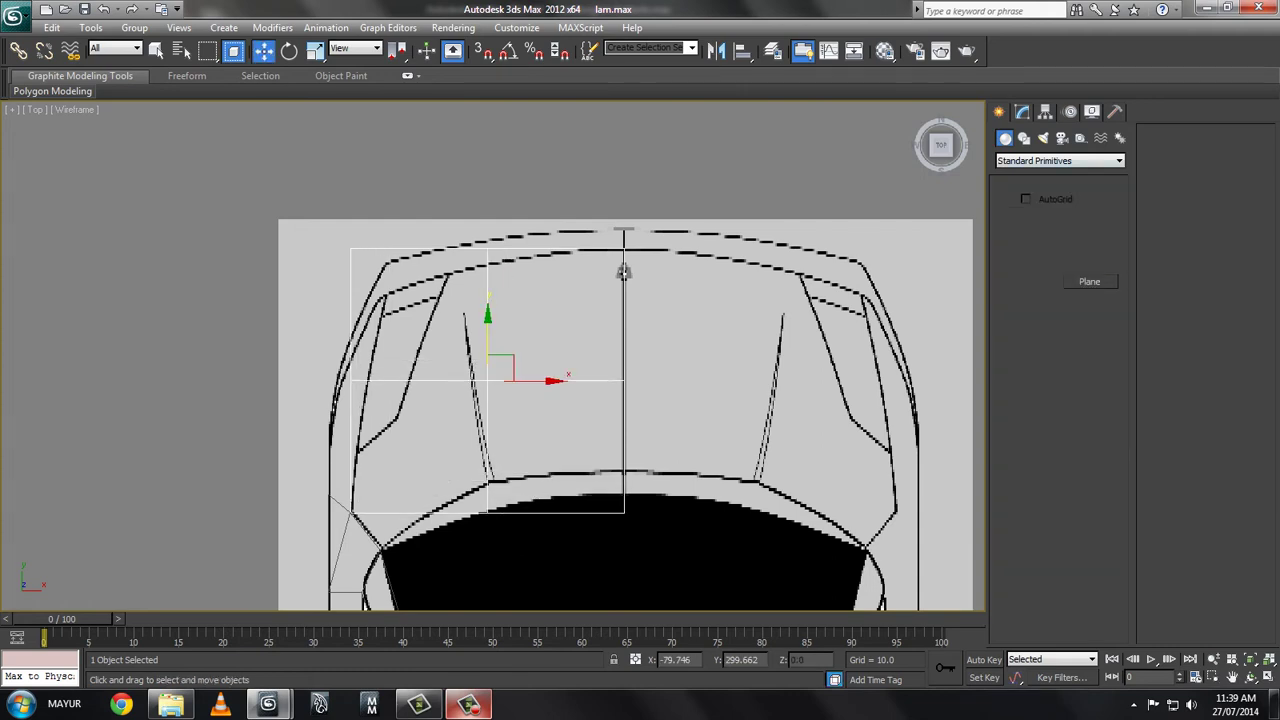
{"action": "key", "text": "r"}
{"action": "right_click", "coordinate": [588, 437]}
{"action": "left_click", "coordinate": [787, 599]}
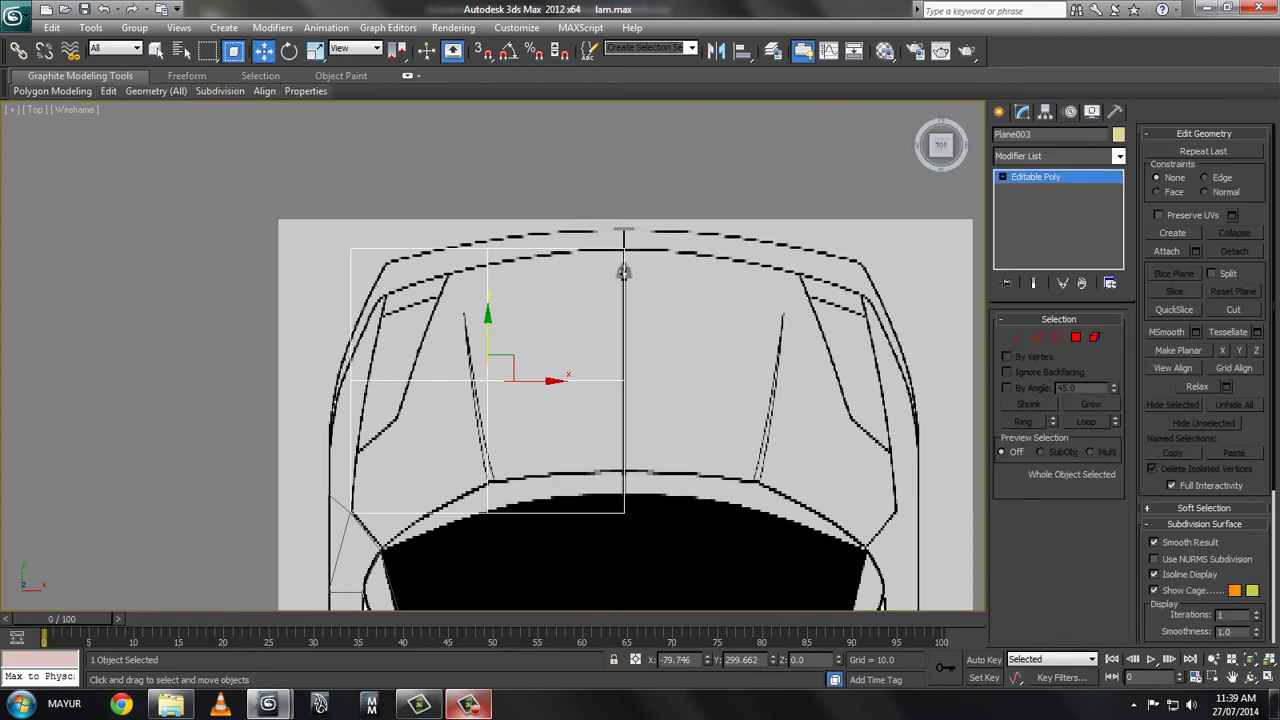
- Move the plane's lower-left, side and top vertices onto the top-view hood outline
{"action": "key", "text": "1"}
{"action": "key", "text": "w"}
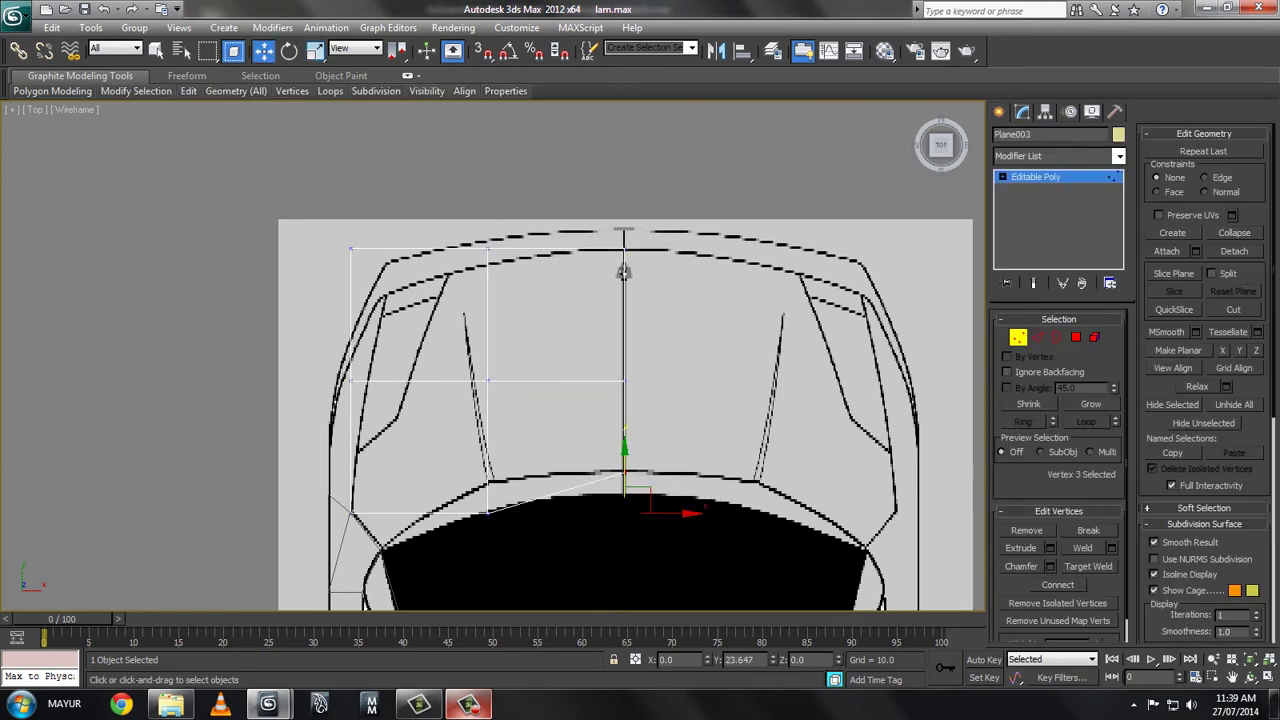
{"action": "left_click", "coordinate": [488, 508]}
{"action": "left_click", "coordinate": [352, 509]}
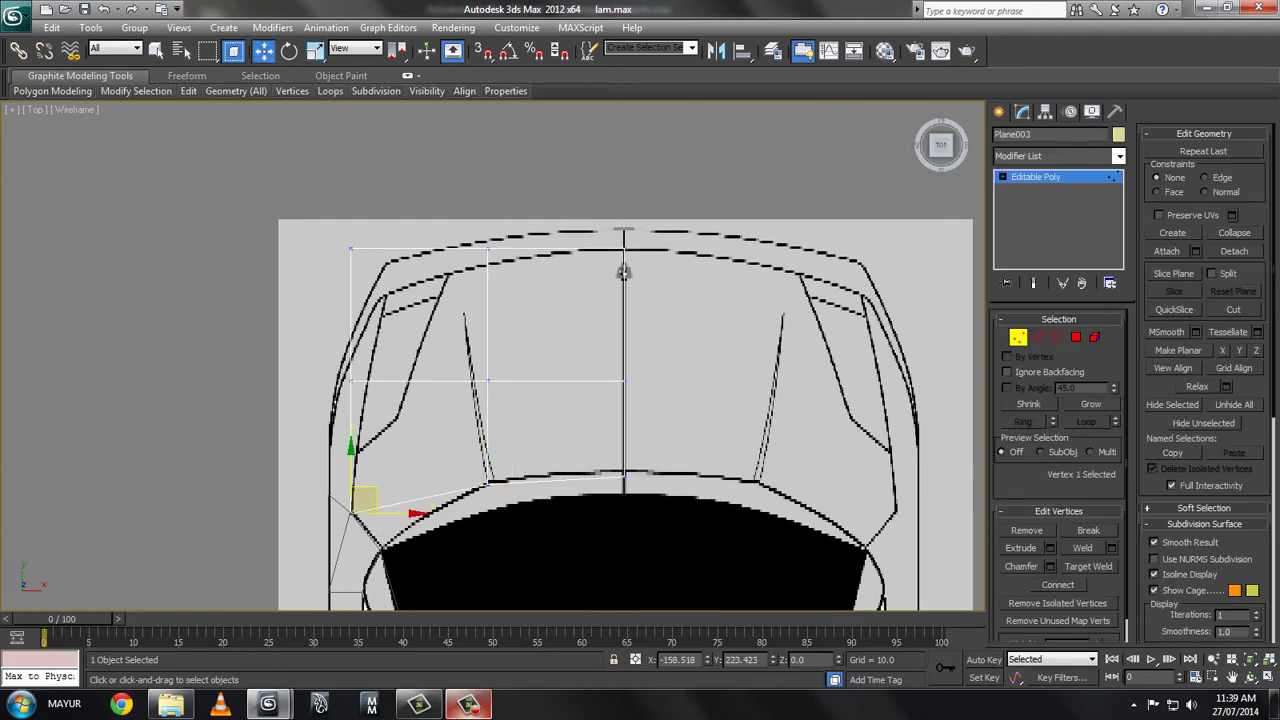
{"action": "mouse_move", "coordinate": [363, 500]}
{"action": "left_mouse_down"}
{"action": "mouse_move", "coordinate": [392, 530]}
{"action": "mouse_move", "coordinate": [350, 510]}
{"action": "left_mouse_up"}
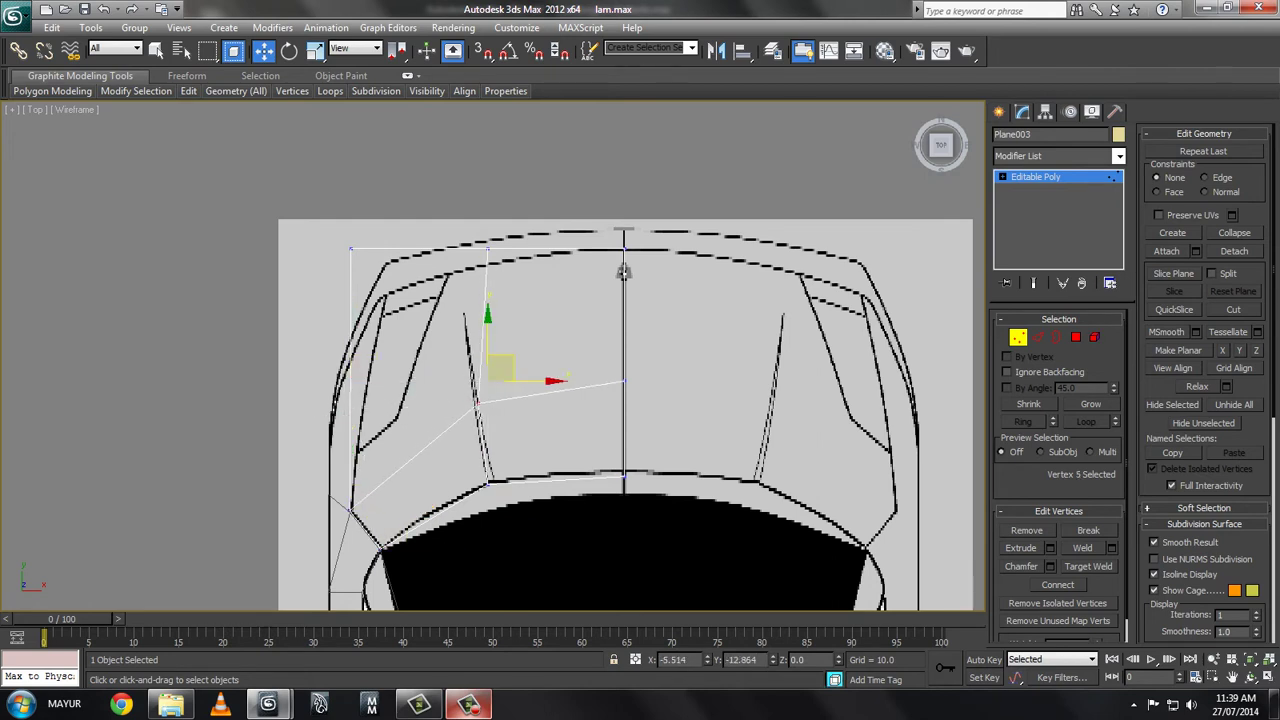
{"action": "left_click_drag", "start_coordinate": [500, 368], "coordinate": [488, 392]}
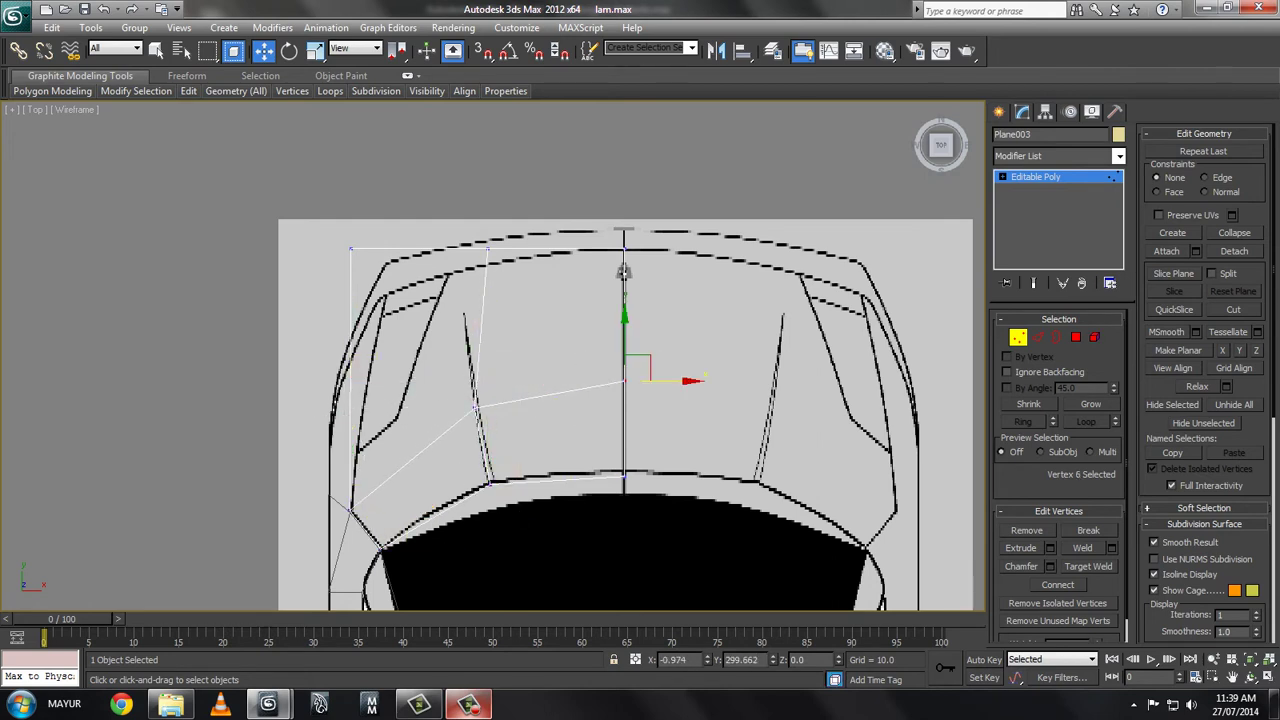
{"action": "left_click_drag", "start_coordinate": [500, 246], "coordinate": [464, 260]}
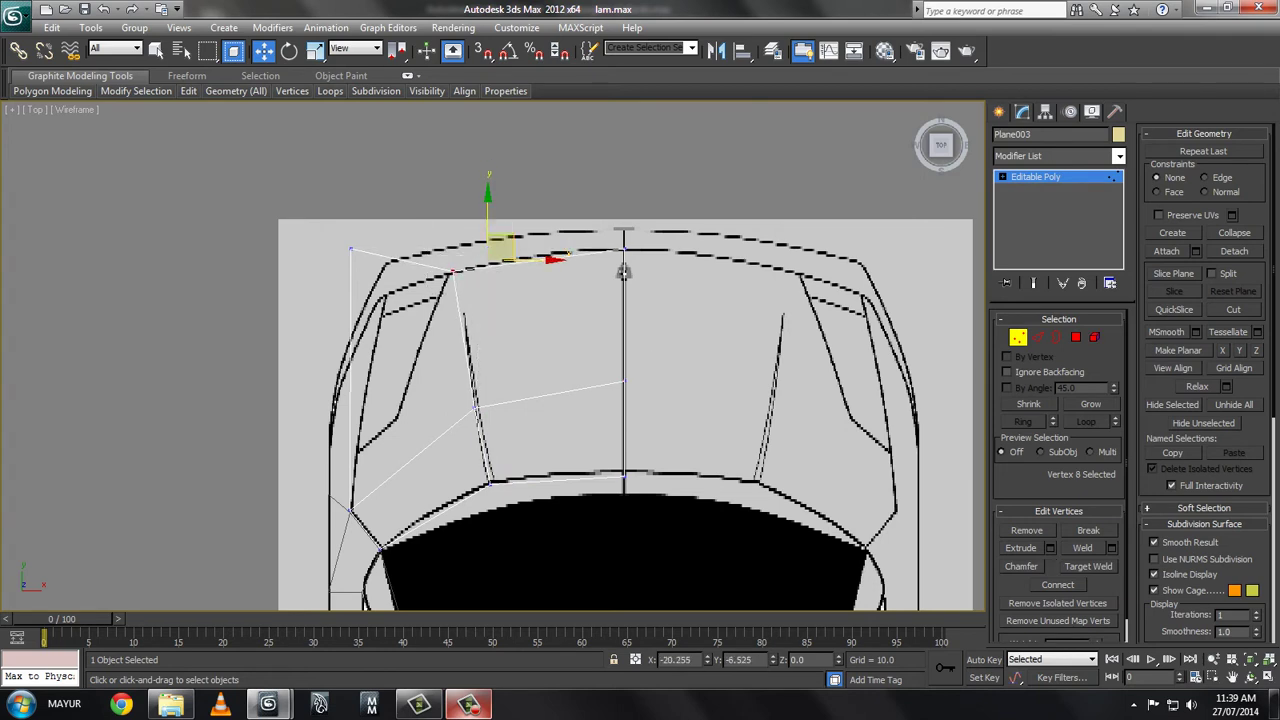
- Fit the top-left corner vertex to the outline and start lowering the three front vertices
{"action": "left_click", "coordinate": [350, 232]}
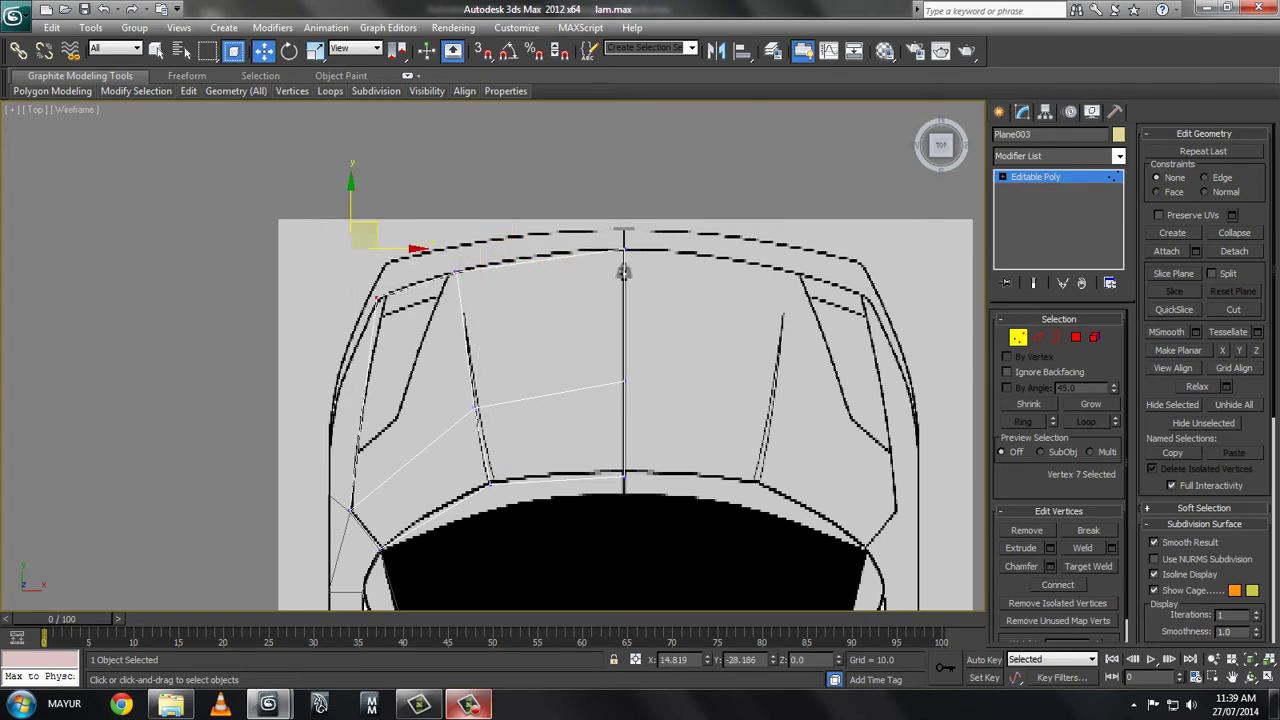
{"action": "left_click_drag", "start_coordinate": [364, 236], "coordinate": [398, 284]}
{"action": "left_click", "coordinate": [623, 268], "text": "ctrl"}
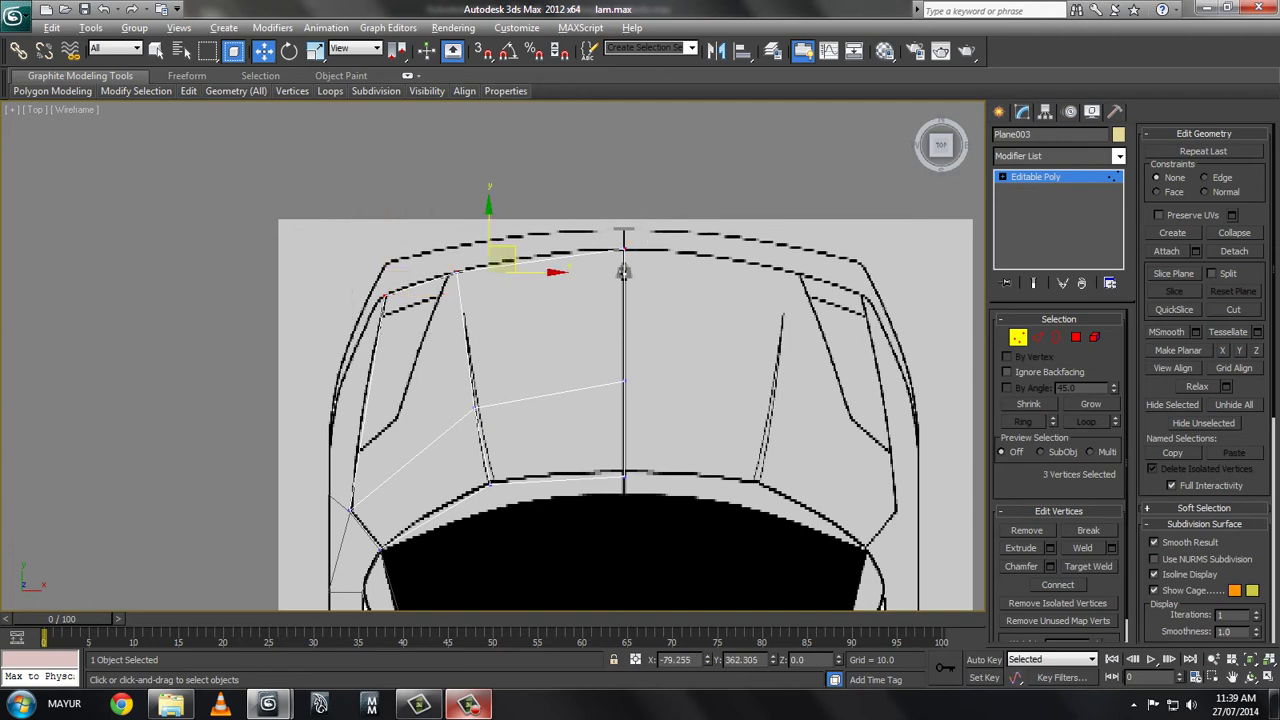
{"action": "key", "text": "alt+w"}
{"action": "middle_click_drag", "start_coordinate": [250, 450], "coordinate": [272, 440]}
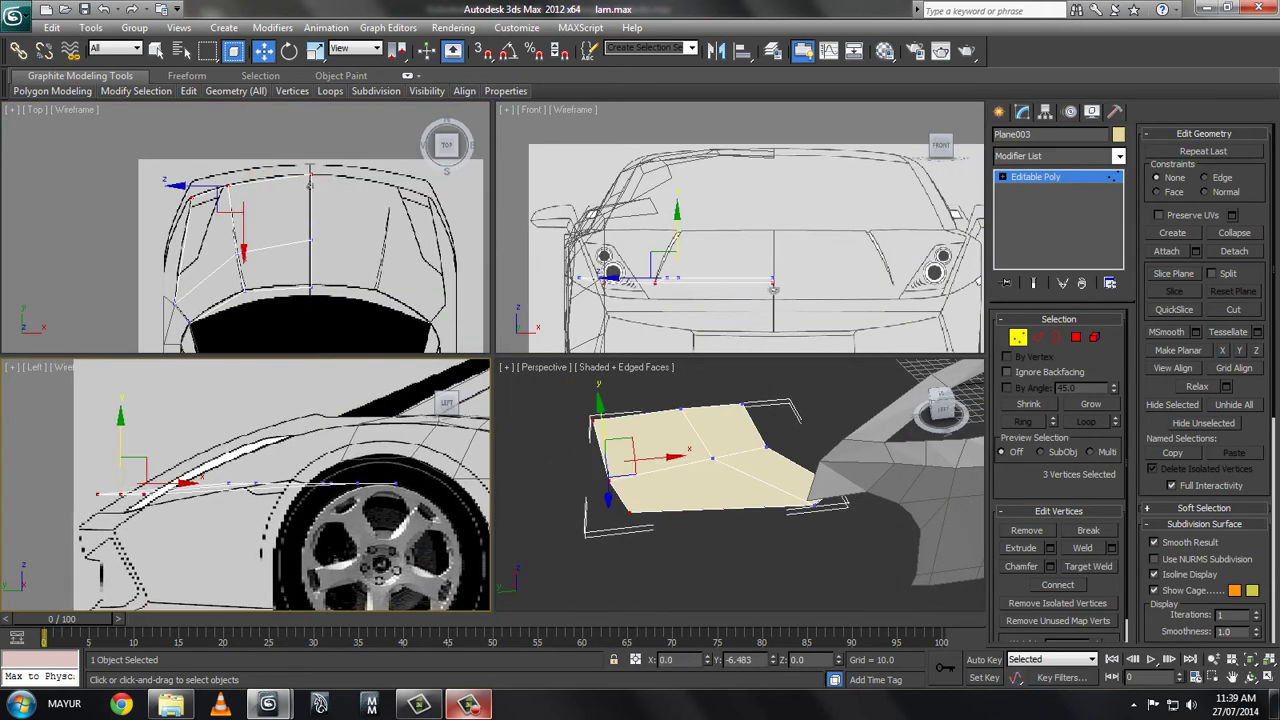
- Lower the hood's front vertices in the Left view, then undo the centre-line vertex adjustments
{"action": "left_click_drag", "start_coordinate": [121, 440], "coordinate": [121, 467]}
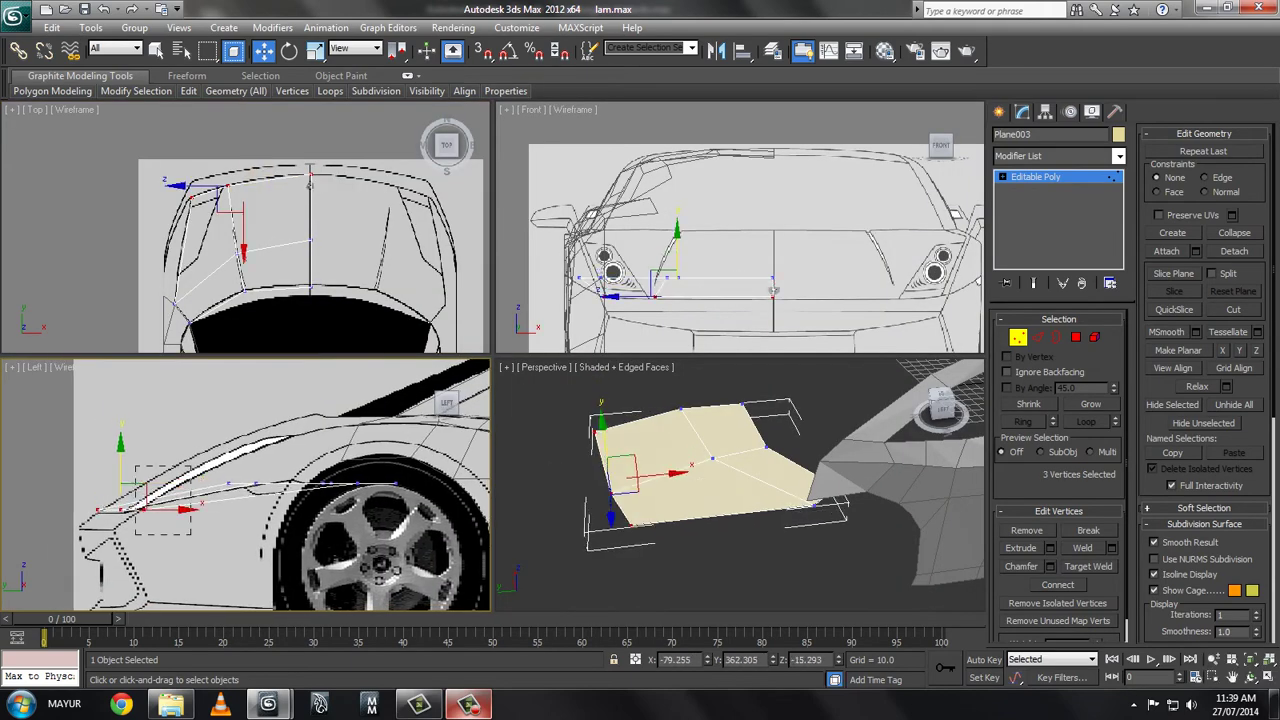
{"action": "left_click", "coordinate": [144, 460], "text": "alt"}
{"action": "left_click", "coordinate": [773, 290]}
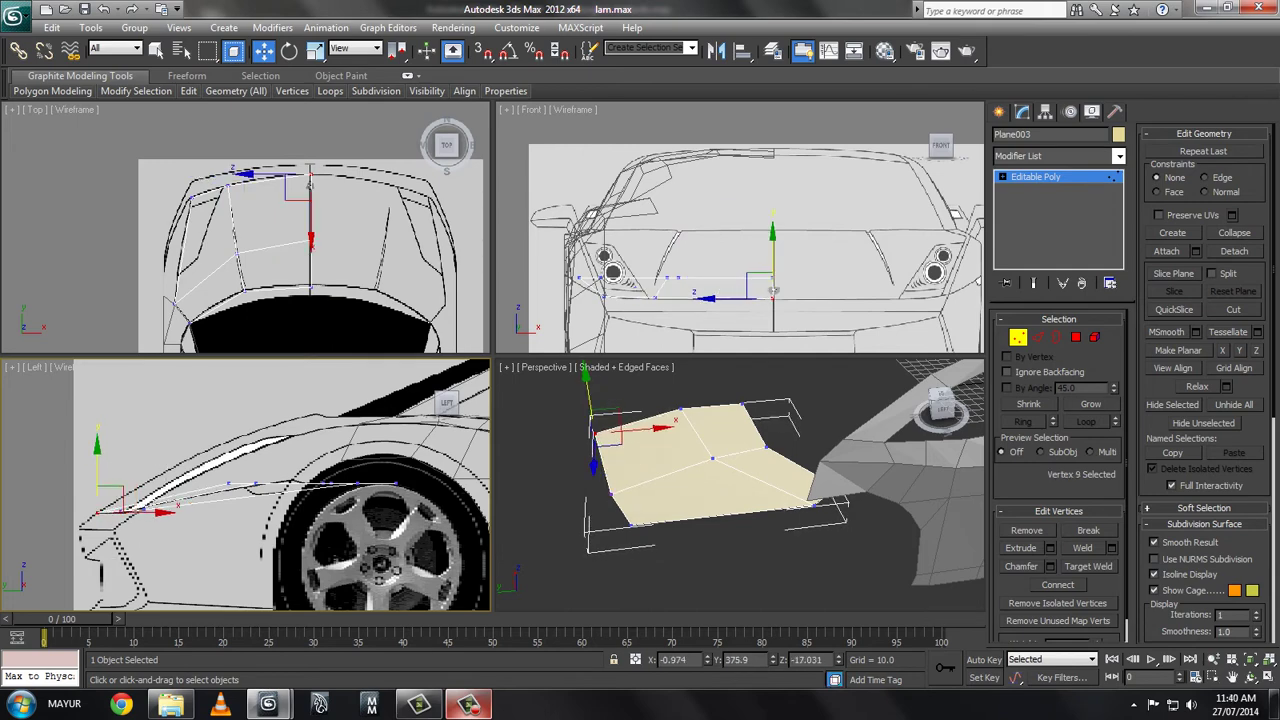
{"action": "key", "text": "ctrl+z"}
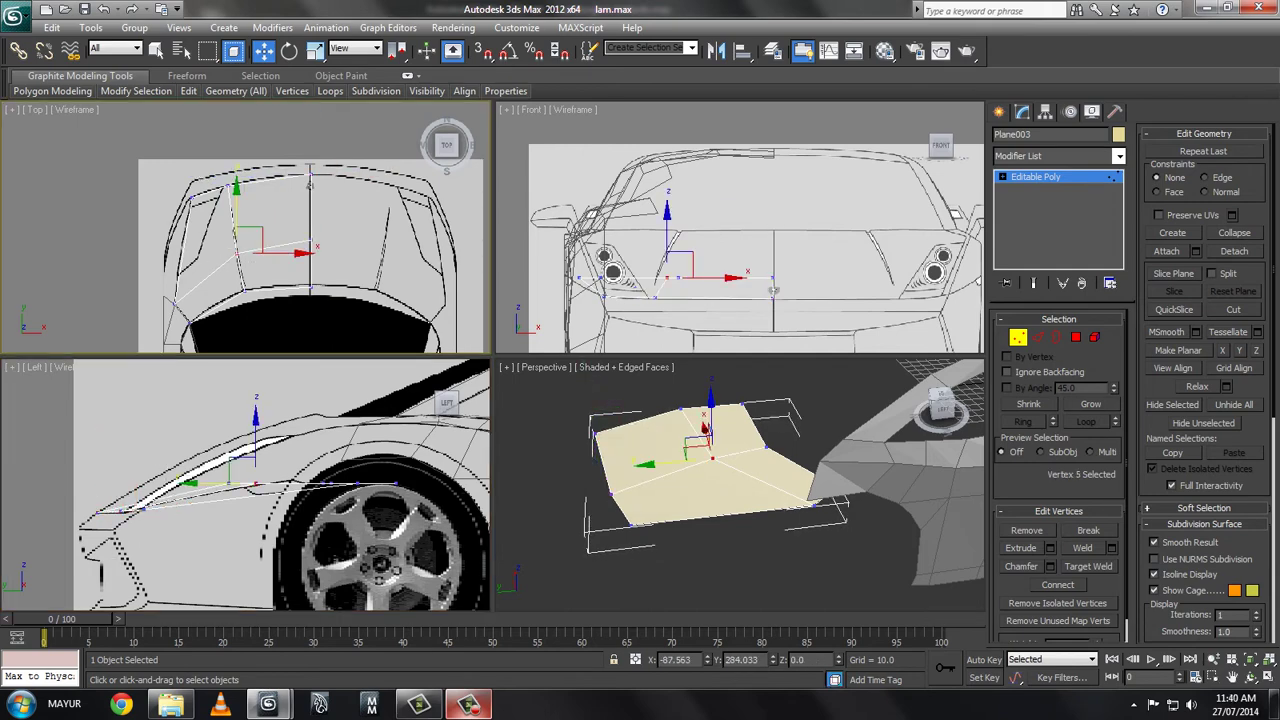
{"action": "key", "text": "ctrl+z"}
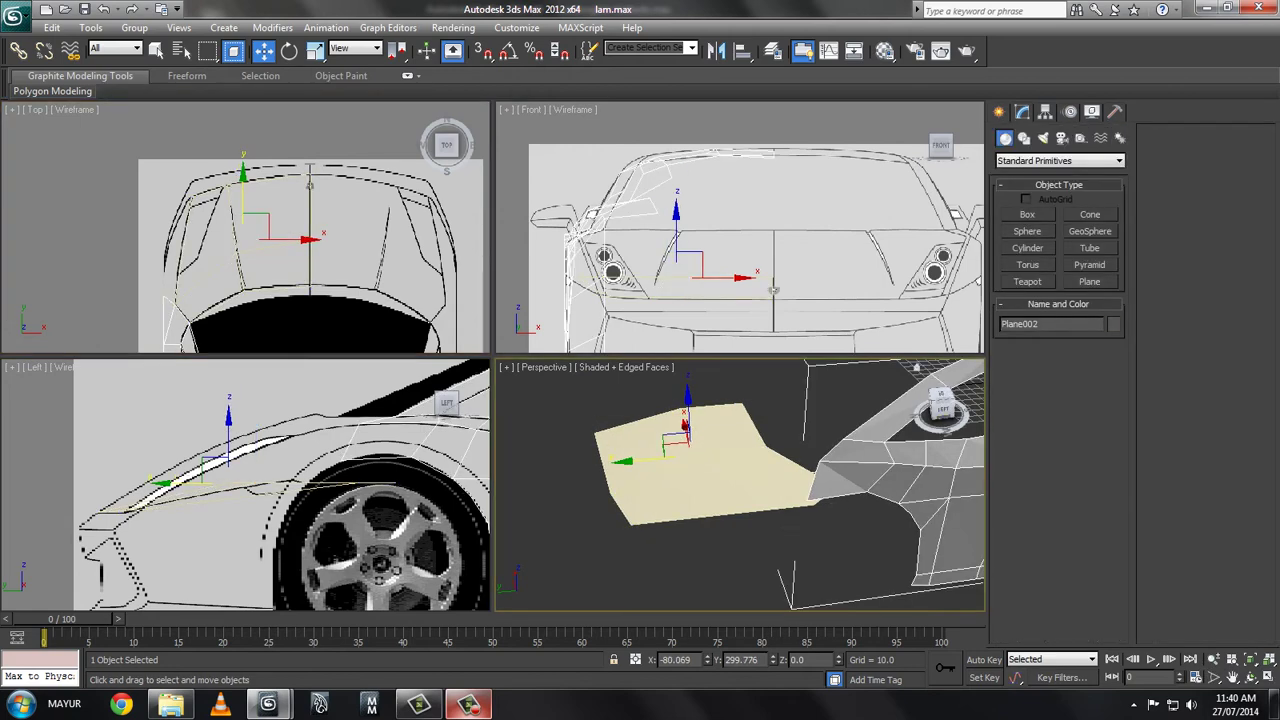
{"action": "key", "text": "ctrl+z"}
- Target Weld two hood corner vertices onto the fender vertices in the Perspective view
{"action": "key", "text": "ctrl+z"}
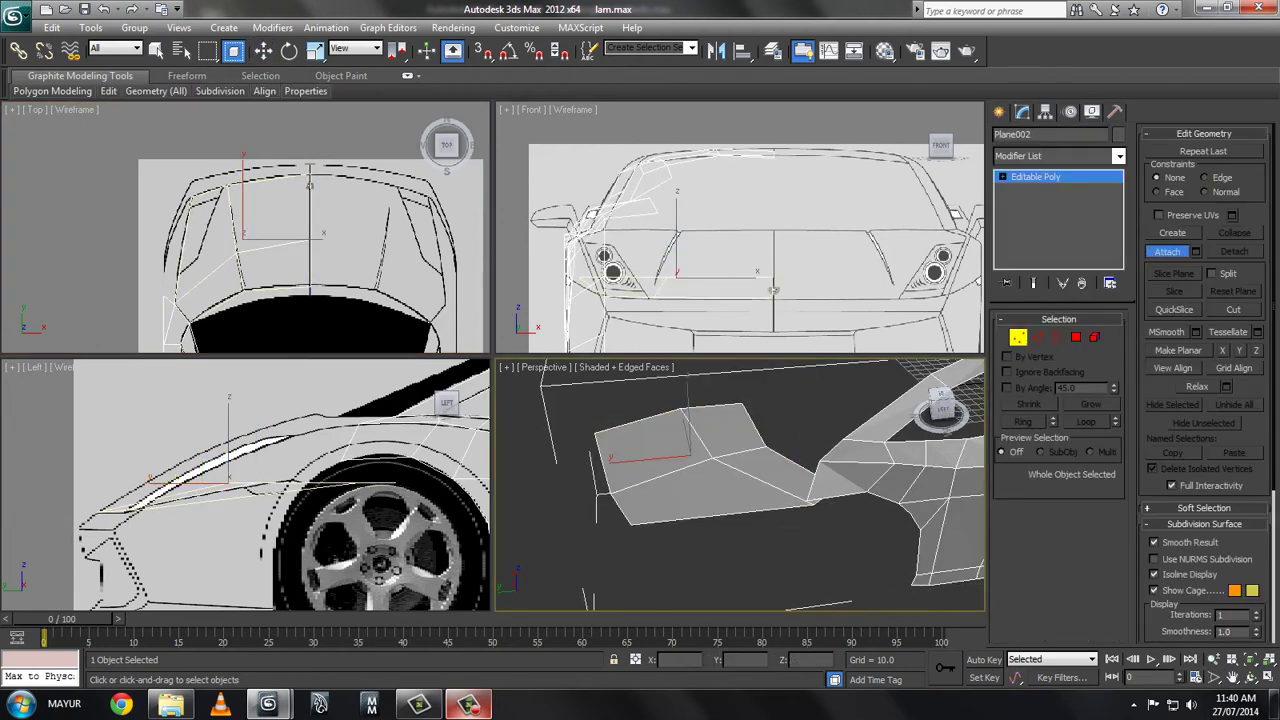
{"action": "key", "text": "ctrl+z"}
{"action": "key", "text": "alt+w"}
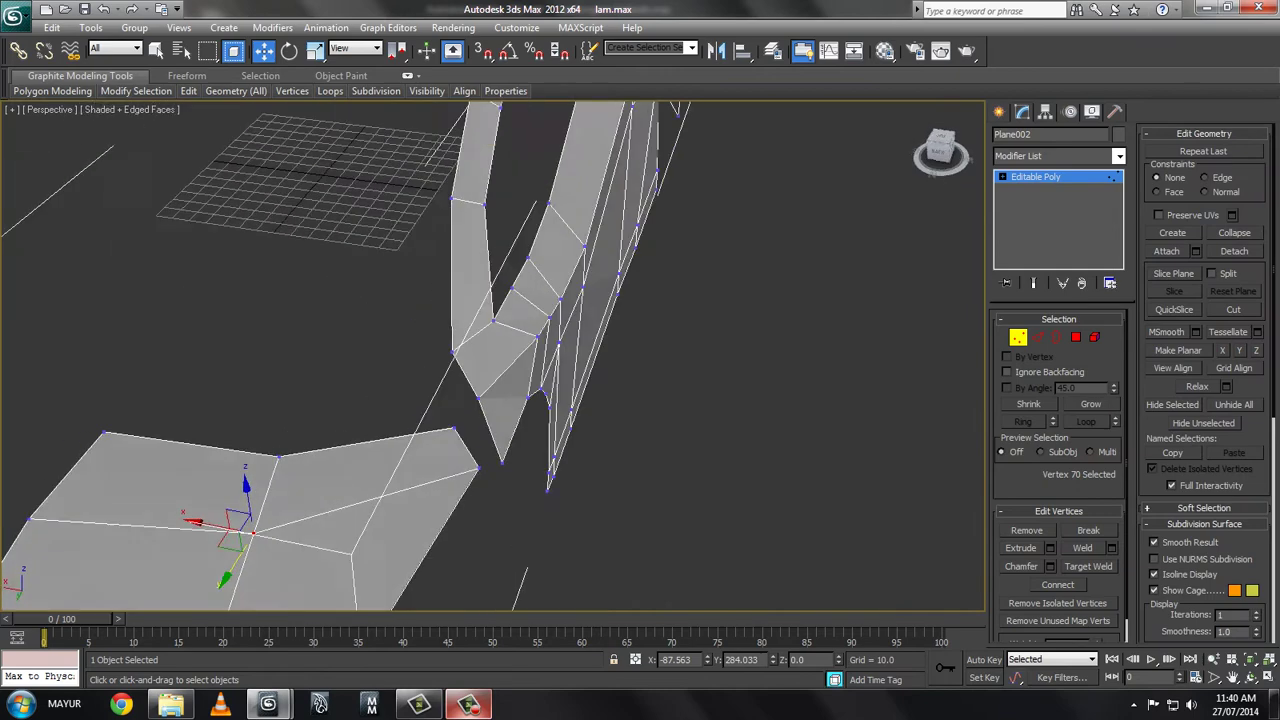
{"action": "key", "text": "shift+z"}
{"action": "right_click", "coordinate": [529, 529]}
{"action": "left_click", "coordinate": [400, 611]}
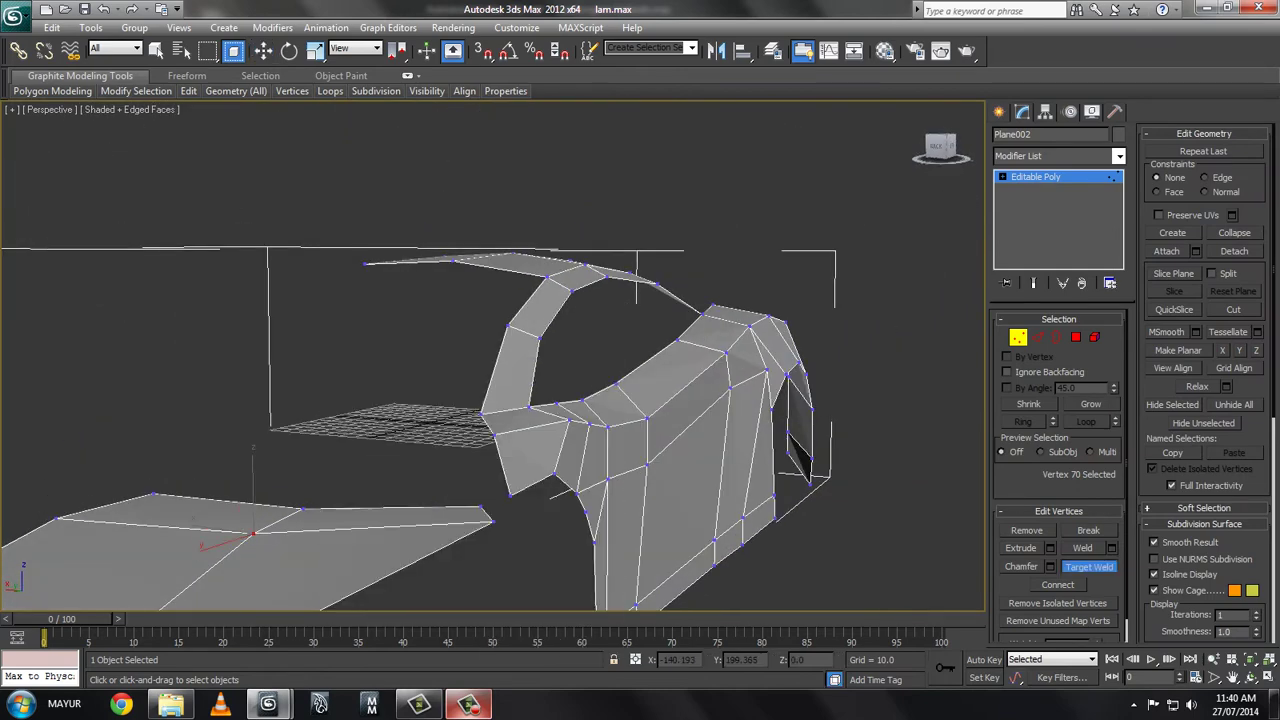
{"action": "left_click", "coordinate": [492, 437]}
{"action": "left_click", "coordinate": [510, 497]}
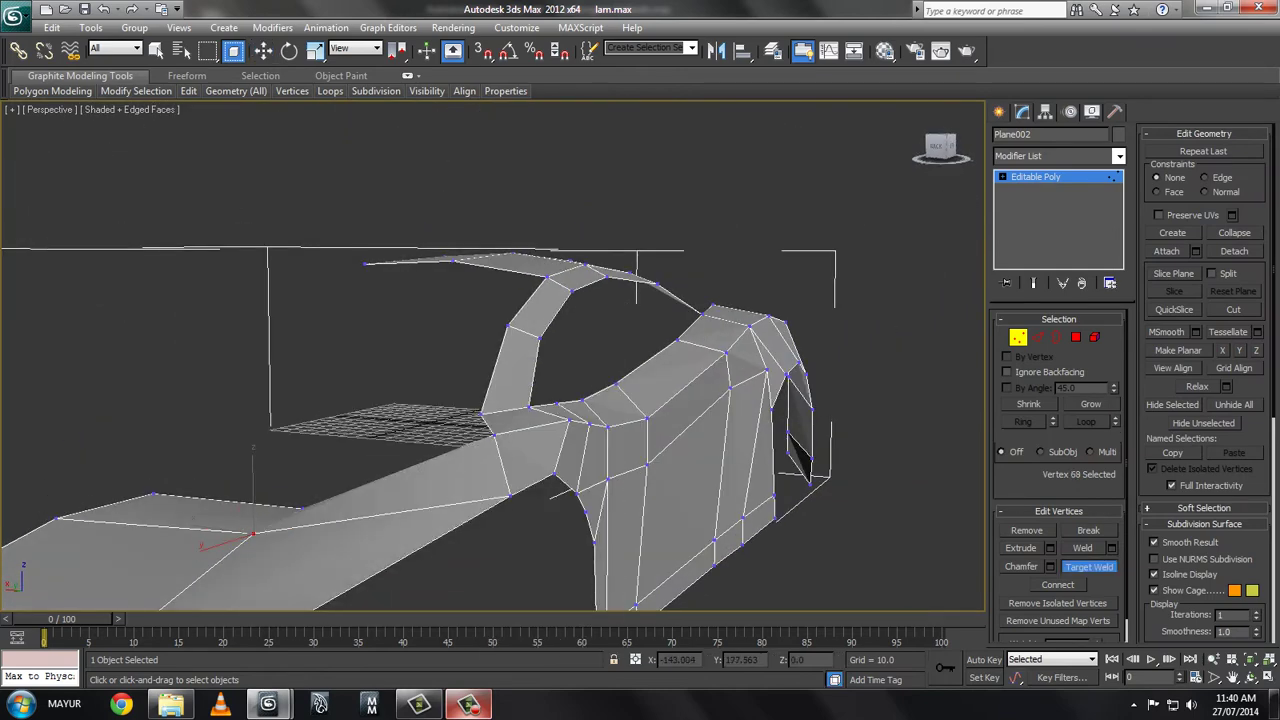
{"action": "key", "text": "w"}
- Weld the two centre-line vertices at the hood into one
{"action": "key", "text": "alt+w"}
{"action": "left_click_drag", "start_coordinate": [760, 270], "coordinate": [773, 290]}
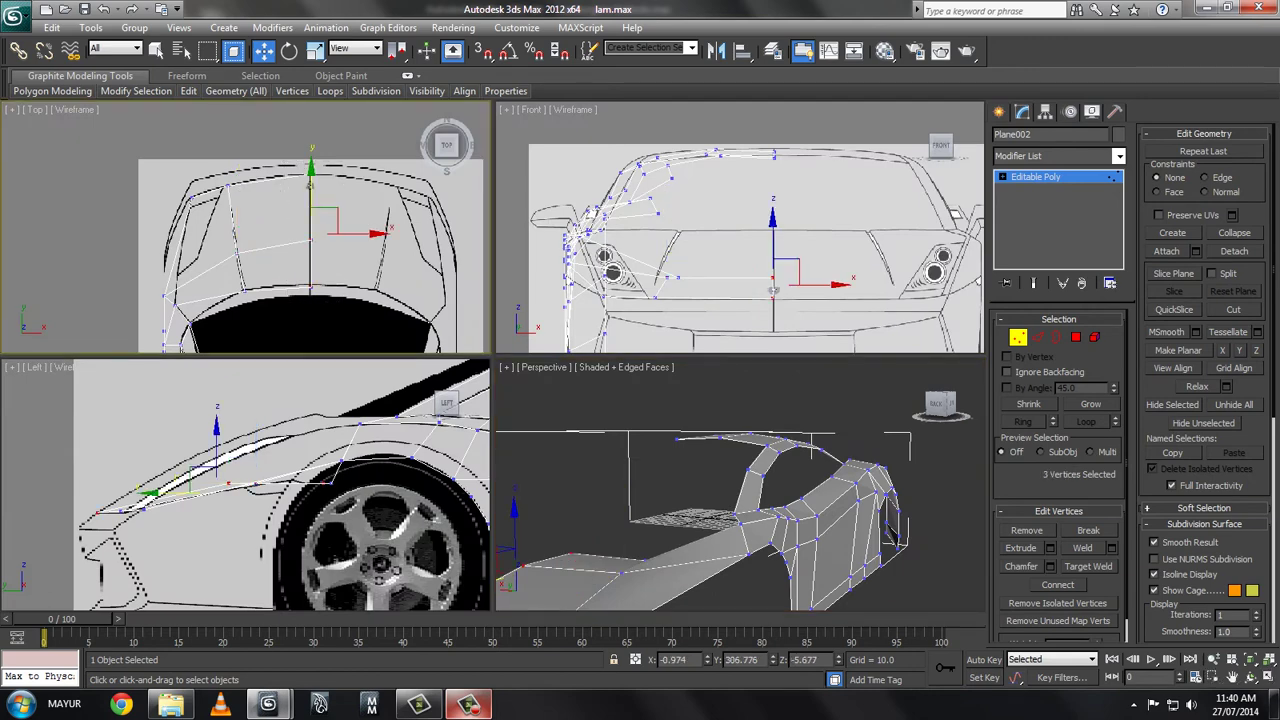
{"action": "left_click", "coordinate": [773, 290], "text": "alt"}
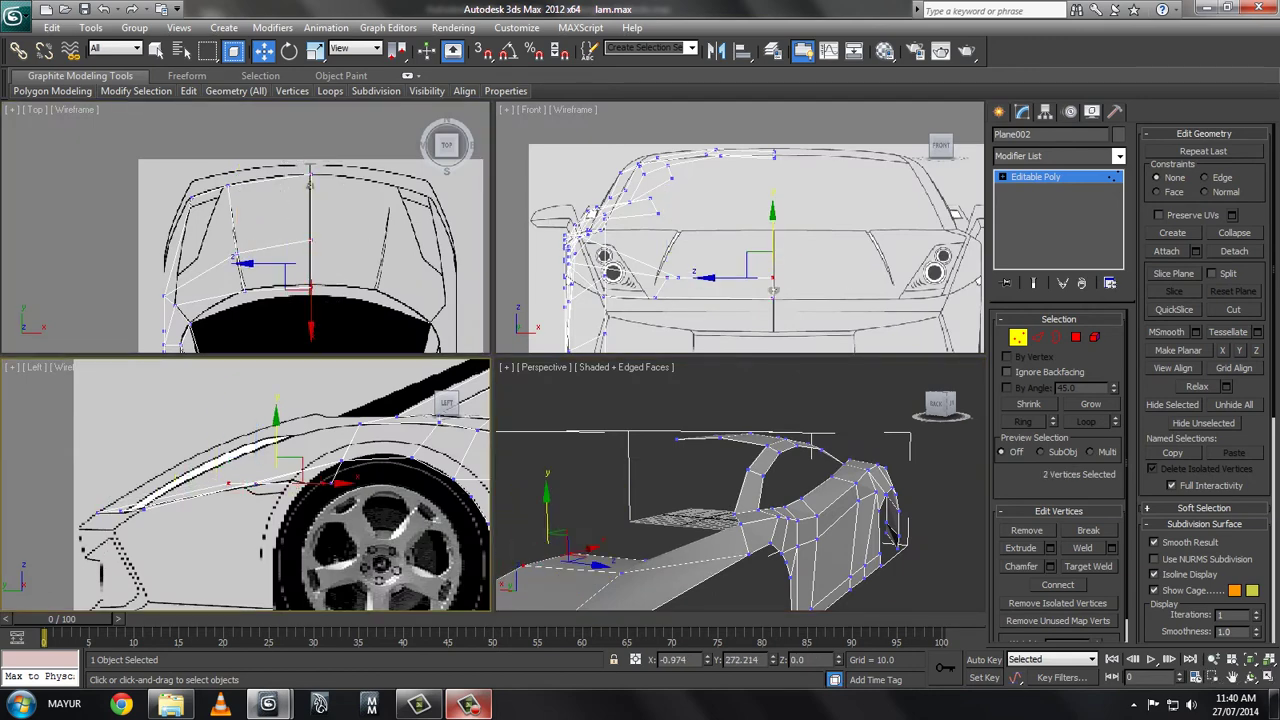
{"action": "key", "text": "ctrl+alt+c"}
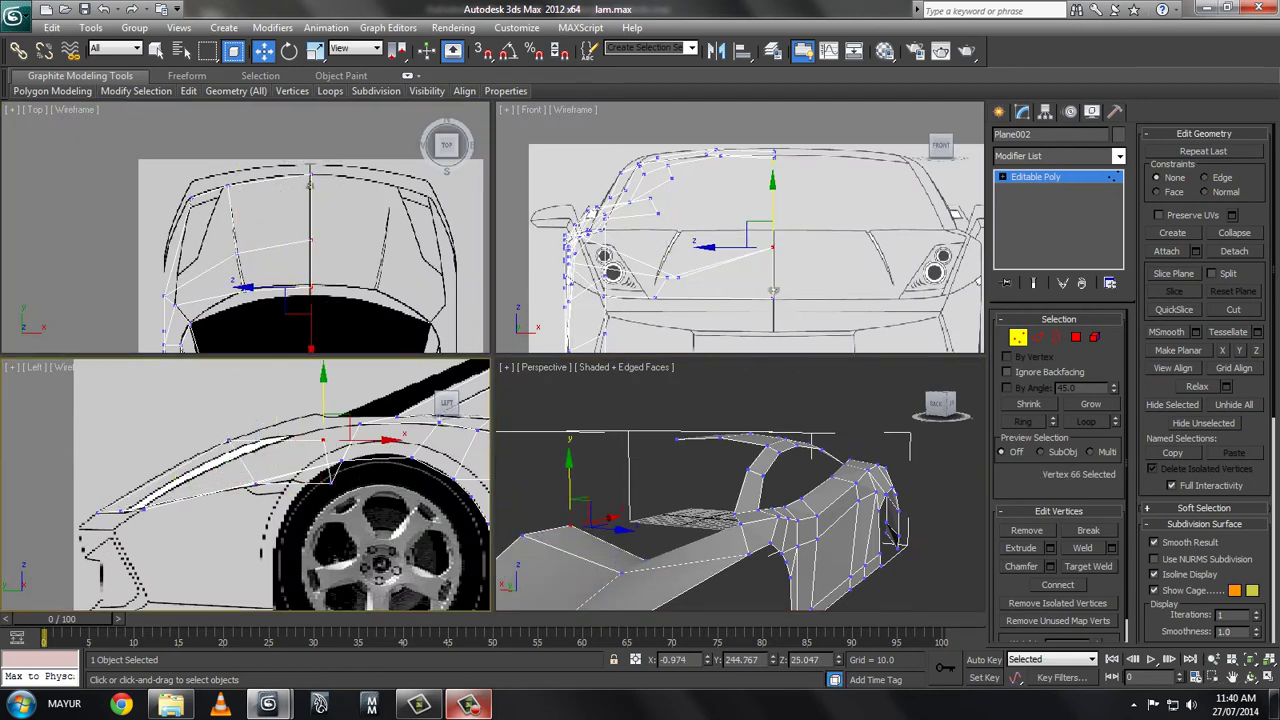
- Raise a fender-edge vertex toward the fender line and orbit to inspect the hood
{"action": "left_click", "coordinate": [240, 250]}
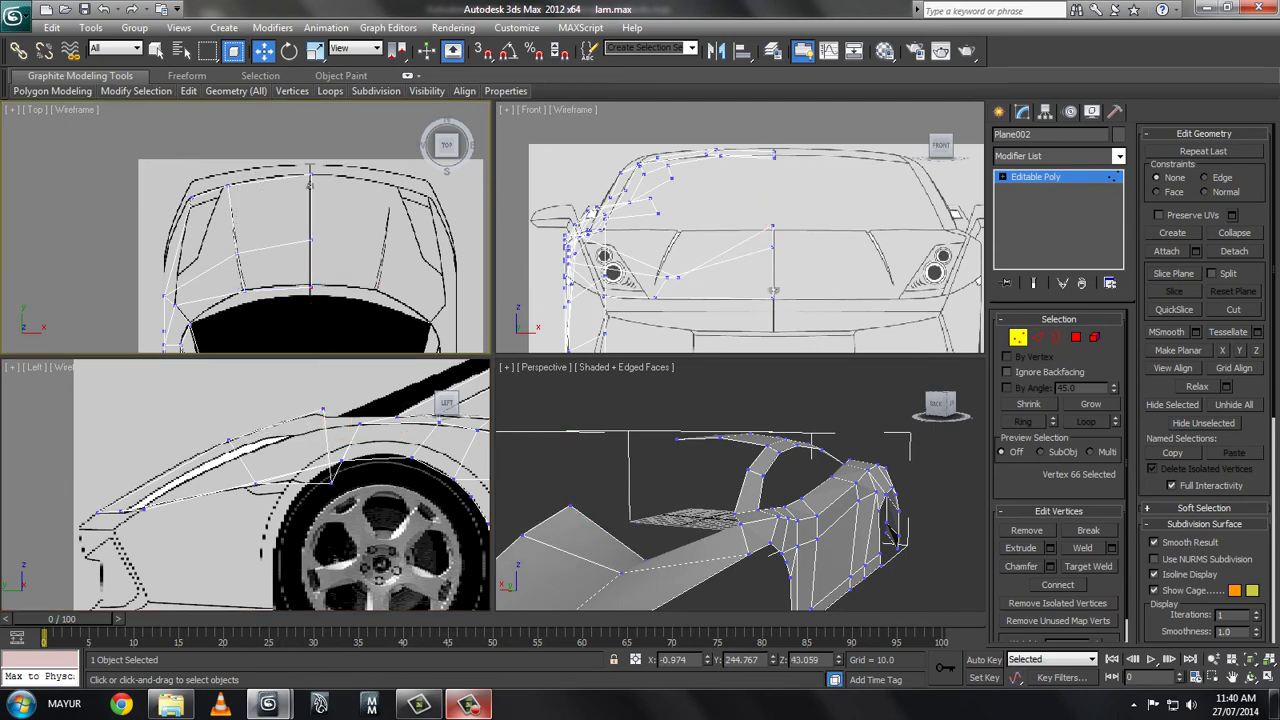
{"action": "left_click_drag", "start_coordinate": [338, 472], "coordinate": [258, 430]}
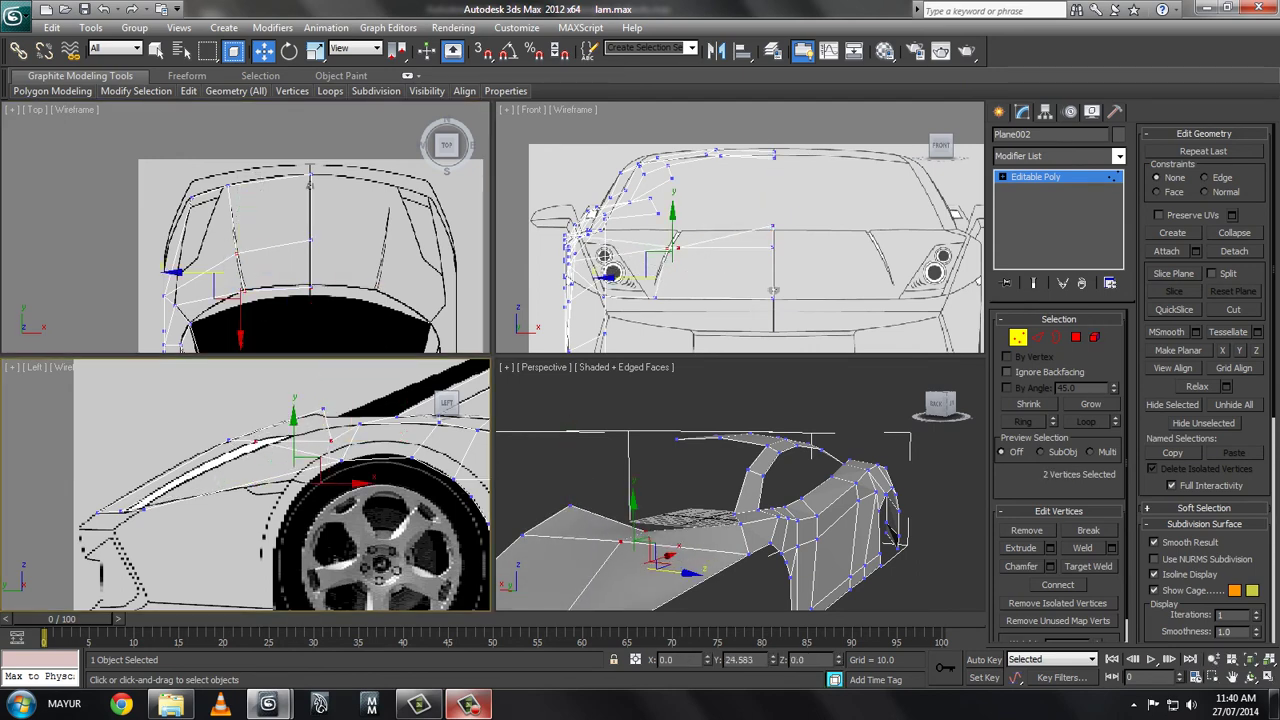
{"action": "left_click", "coordinate": [330, 412]}
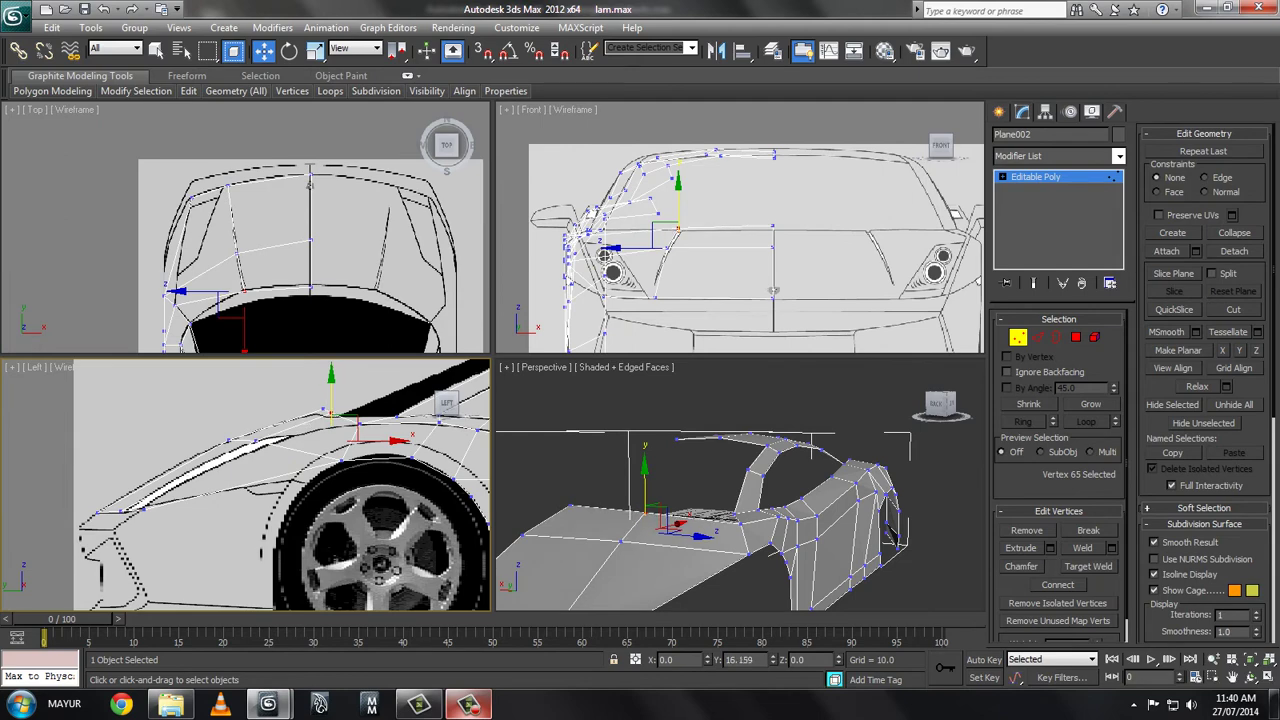
{"action": "left_click_drag", "start_coordinate": [680, 522], "coordinate": [680, 505]}
{"action": "middle_click_drag", "start_coordinate": [700, 480], "coordinate": [511, 580], "text": "alt"}
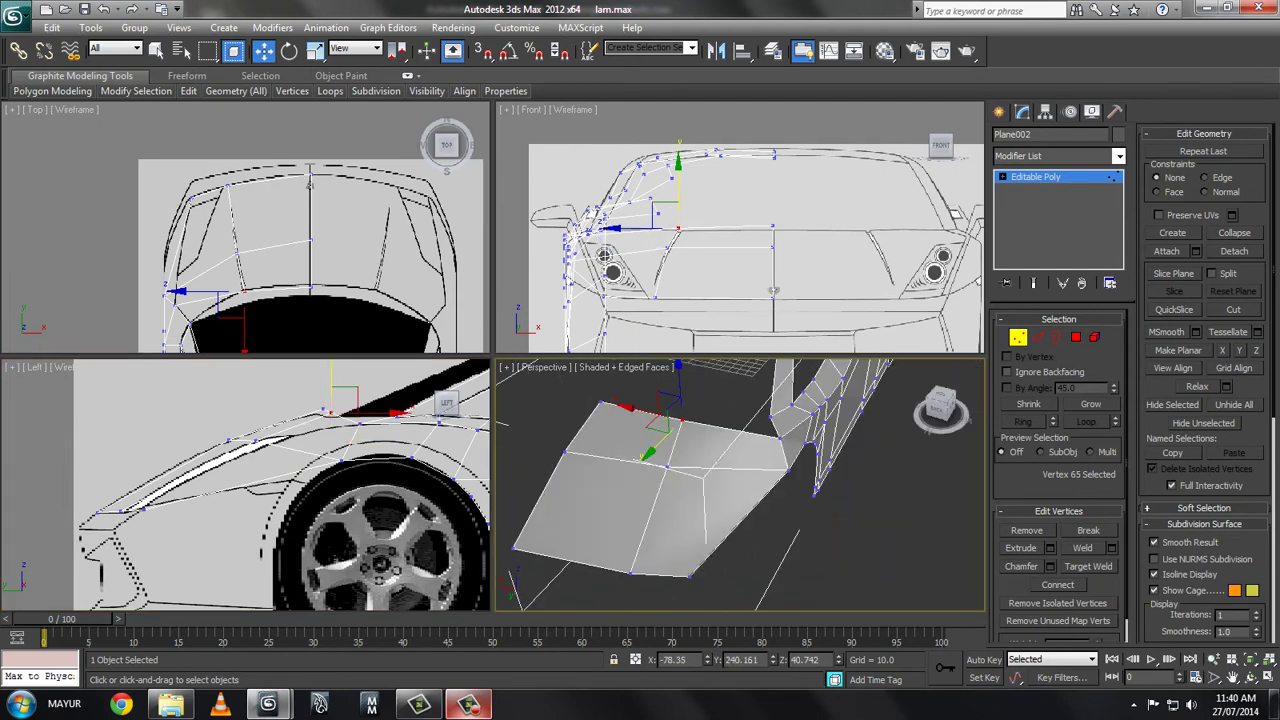
- Select the hood's upper front edges and move a vertex up onto the top-view hood outline
{"action": "key", "text": "2"}
{"action": "key", "text": "alt+w"}
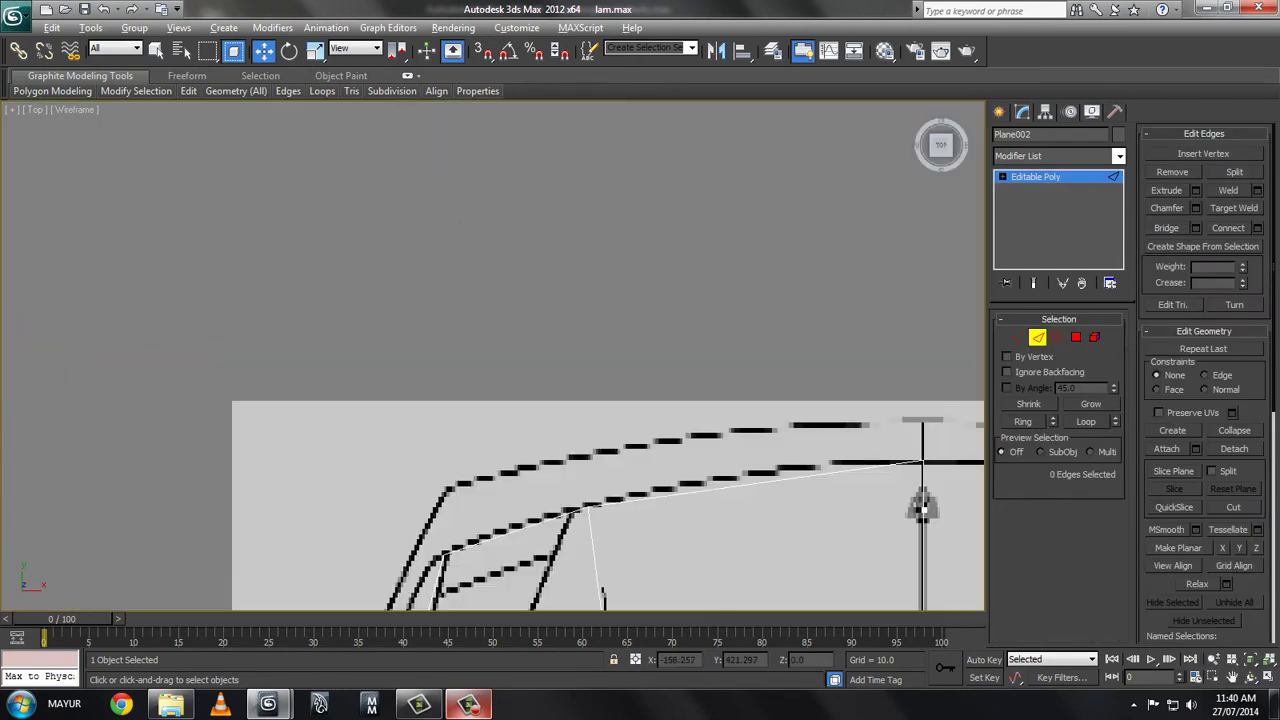
{"action": "left_click", "coordinate": [495, 446]}
{"action": "middle_click_drag", "start_coordinate": [600, 450], "coordinate": [538, 405]}
{"action": "double_click", "coordinate": [660, 316]}
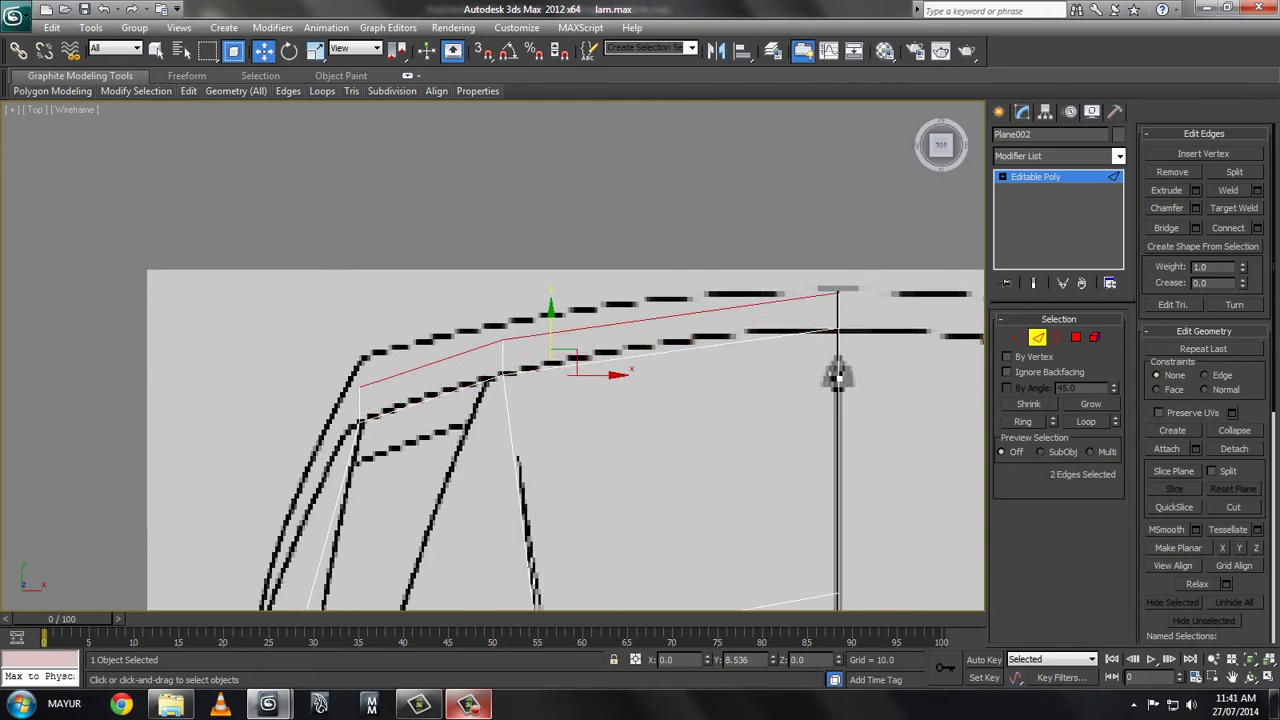
{"action": "key", "text": "1"}
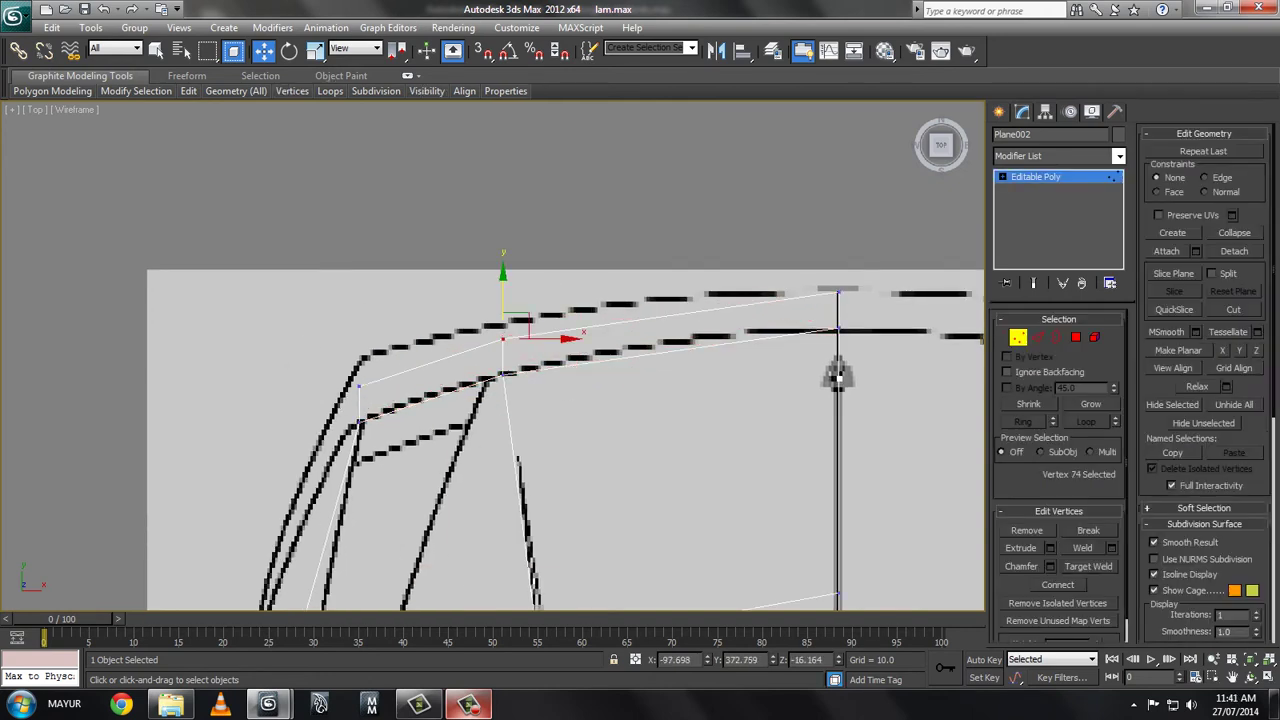
{"action": "left_click_drag", "start_coordinate": [503, 300], "coordinate": [503, 271]}
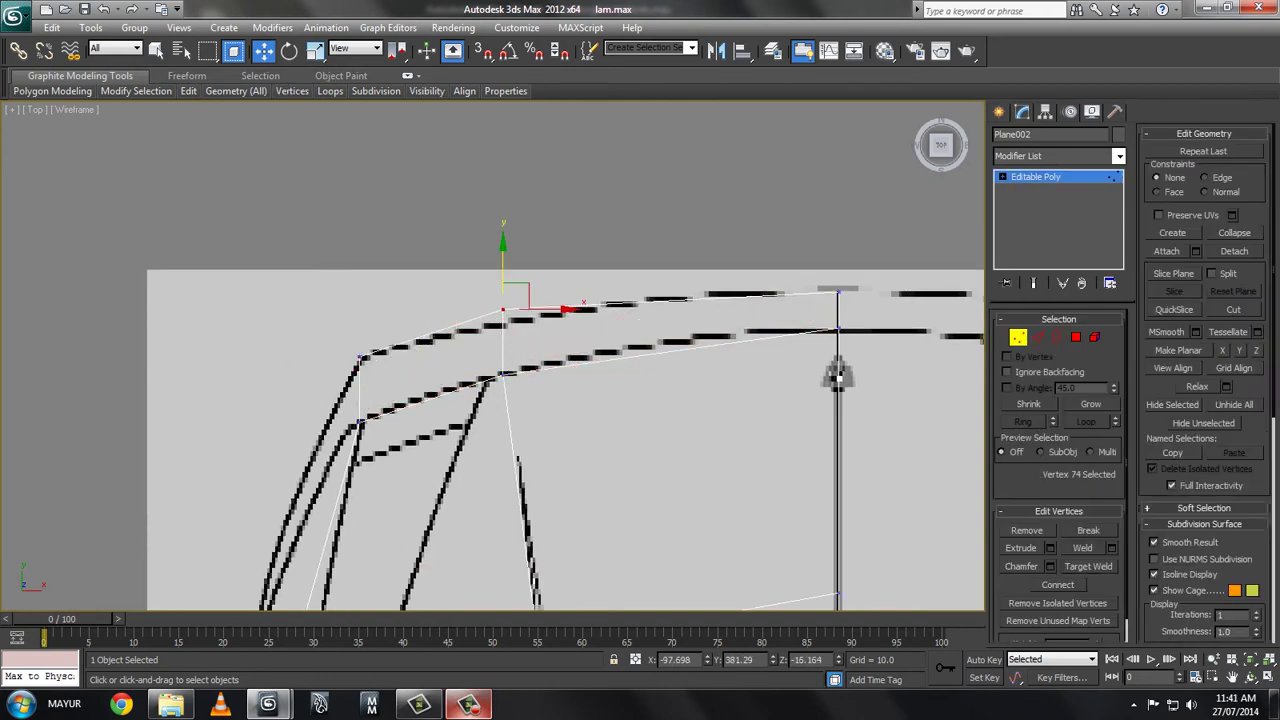
{"action": "key", "text": "alt+w"}
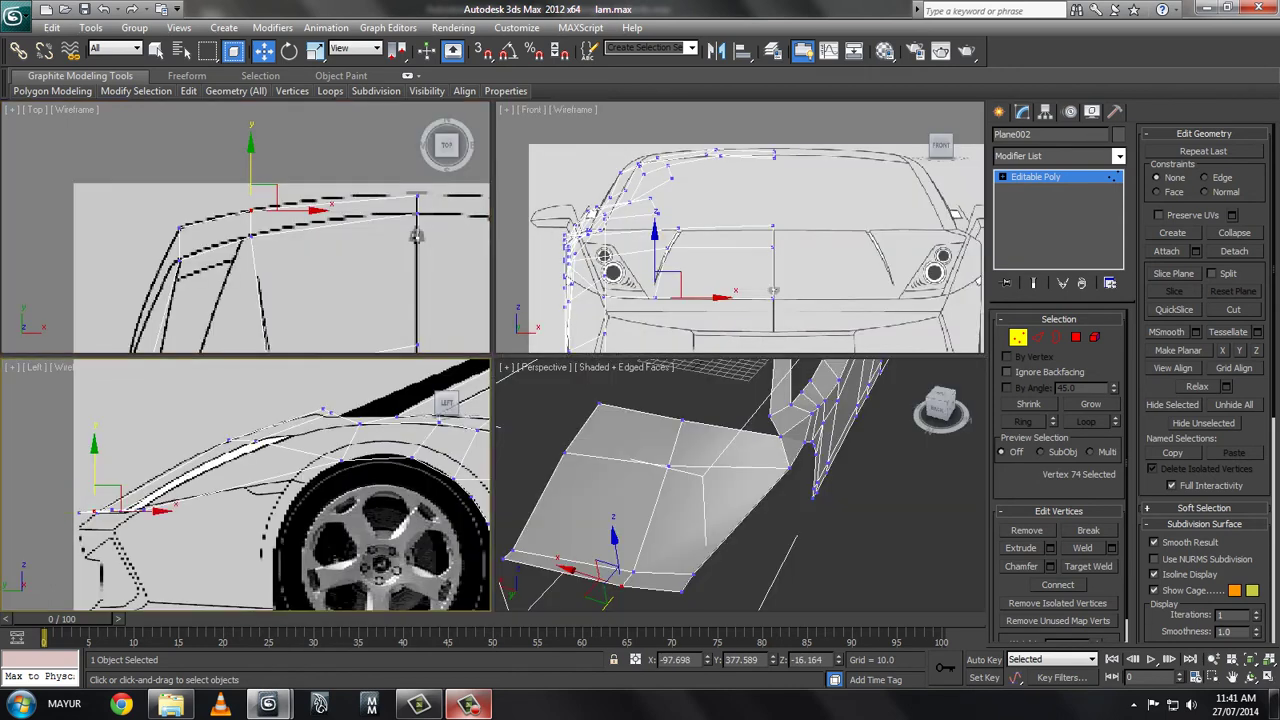
- Lower the hood's front-left nose vertices onto the blueprint nose line in the side view
{"action": "left_click_drag", "start_coordinate": [165, 195], "coordinate": [265, 245]}
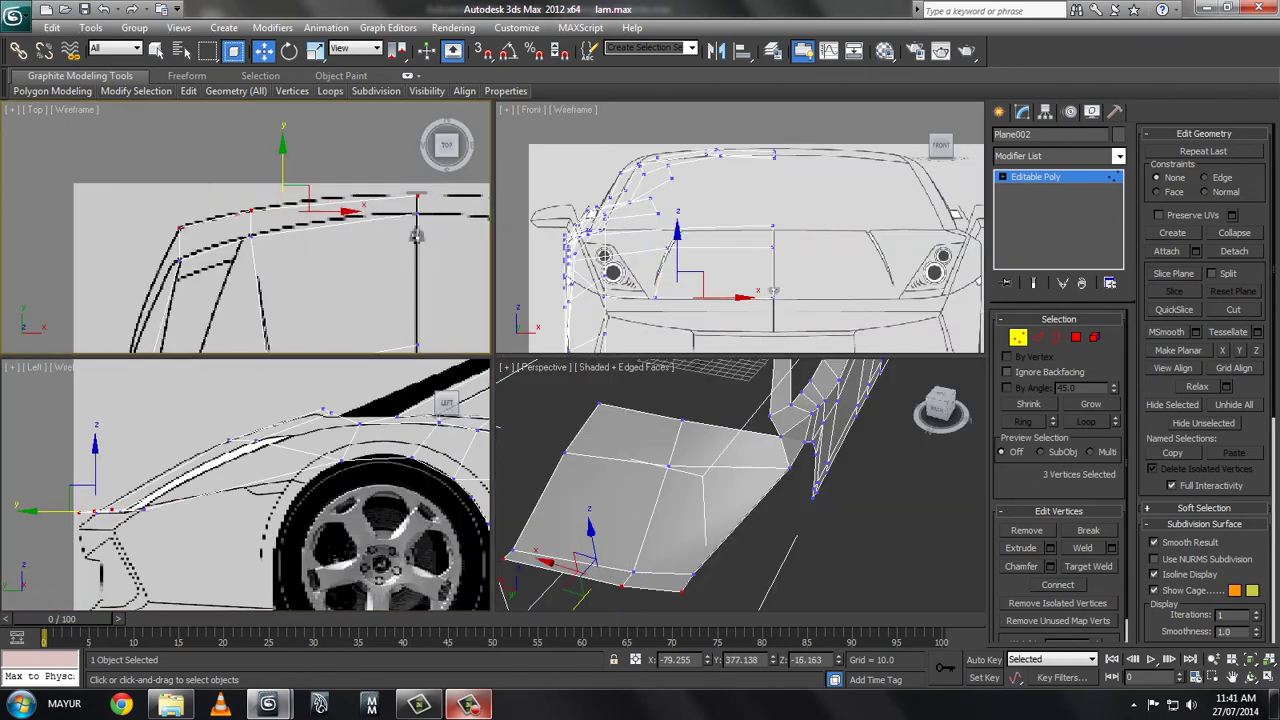
{"action": "scroll", "coordinate": [150, 480], "scroll_direction": "up", "scroll_amount": 5}
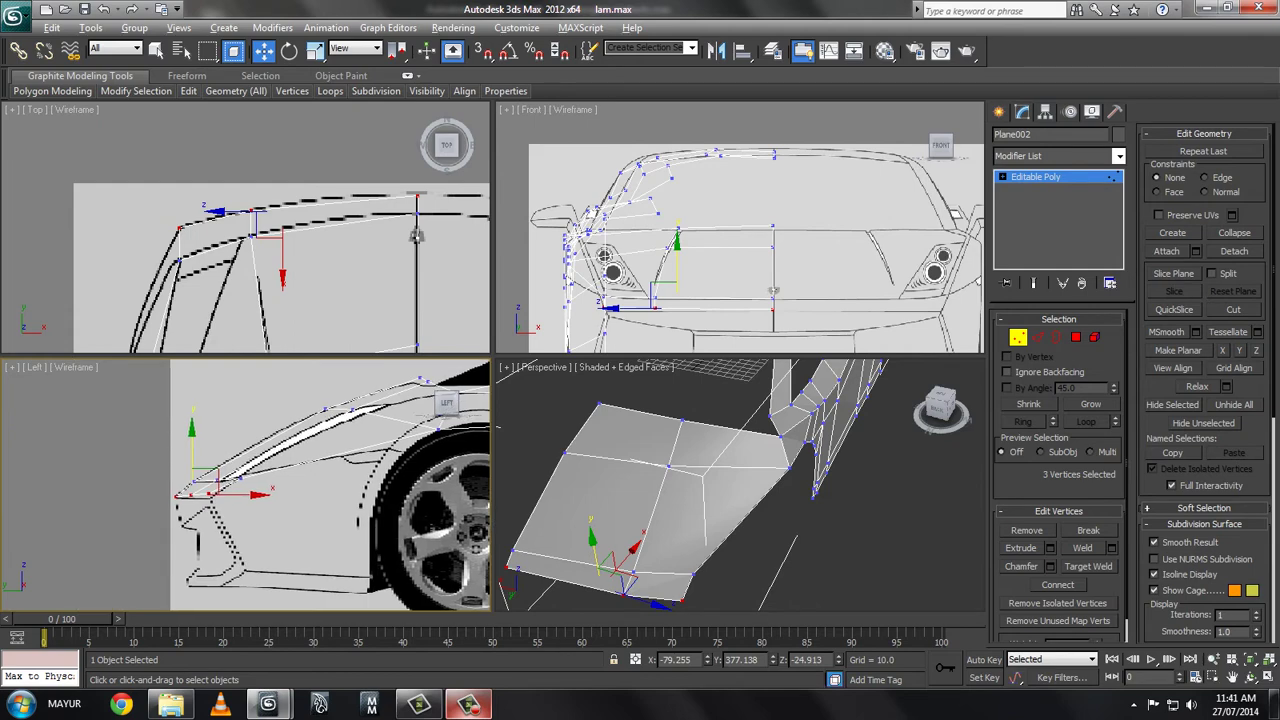
{"action": "key", "text": "alt+w"}
{"action": "left_click_drag", "start_coordinate": [272, 358], "coordinate": [262, 366]}
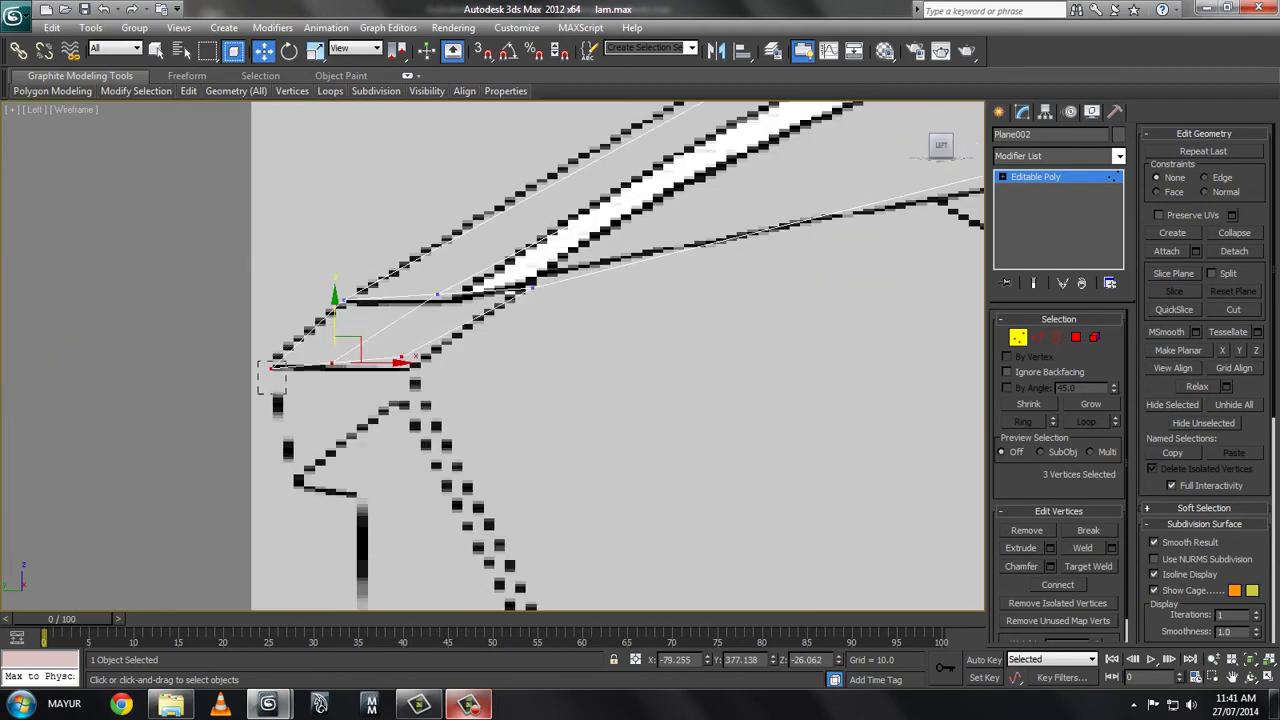
{"action": "left_click", "coordinate": [402, 369]}
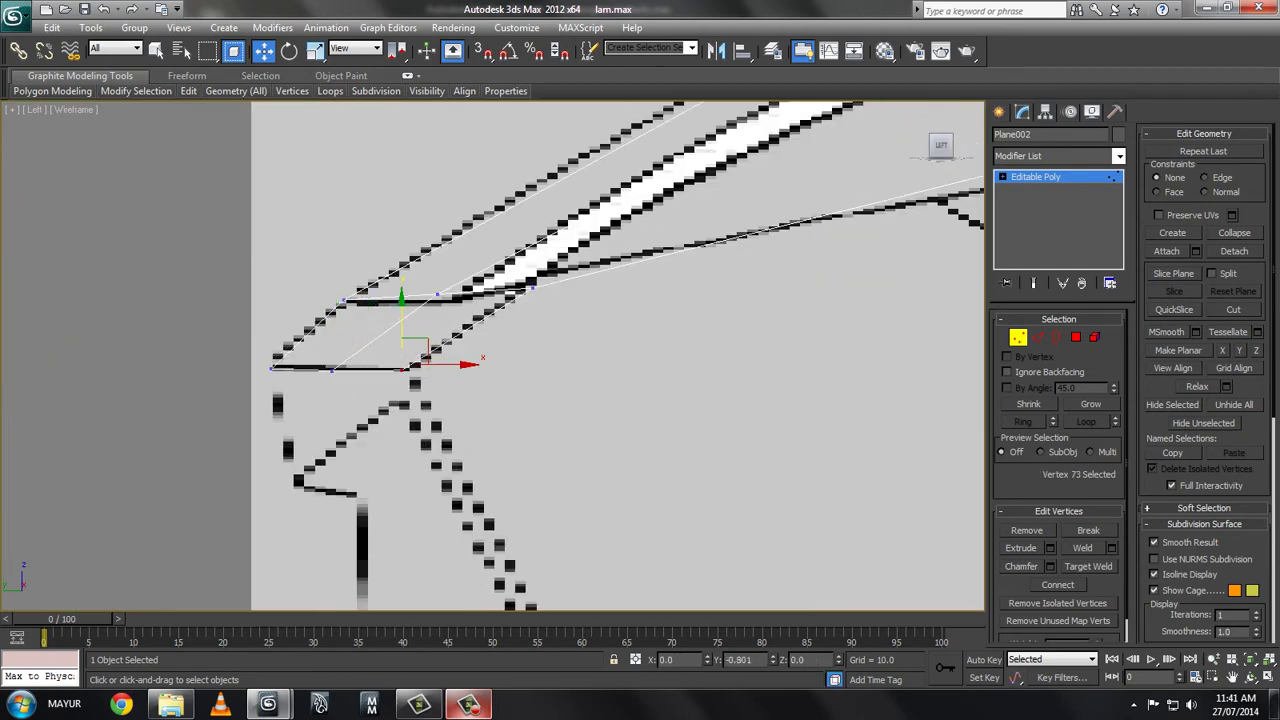
{"action": "key", "text": "alt+w"}
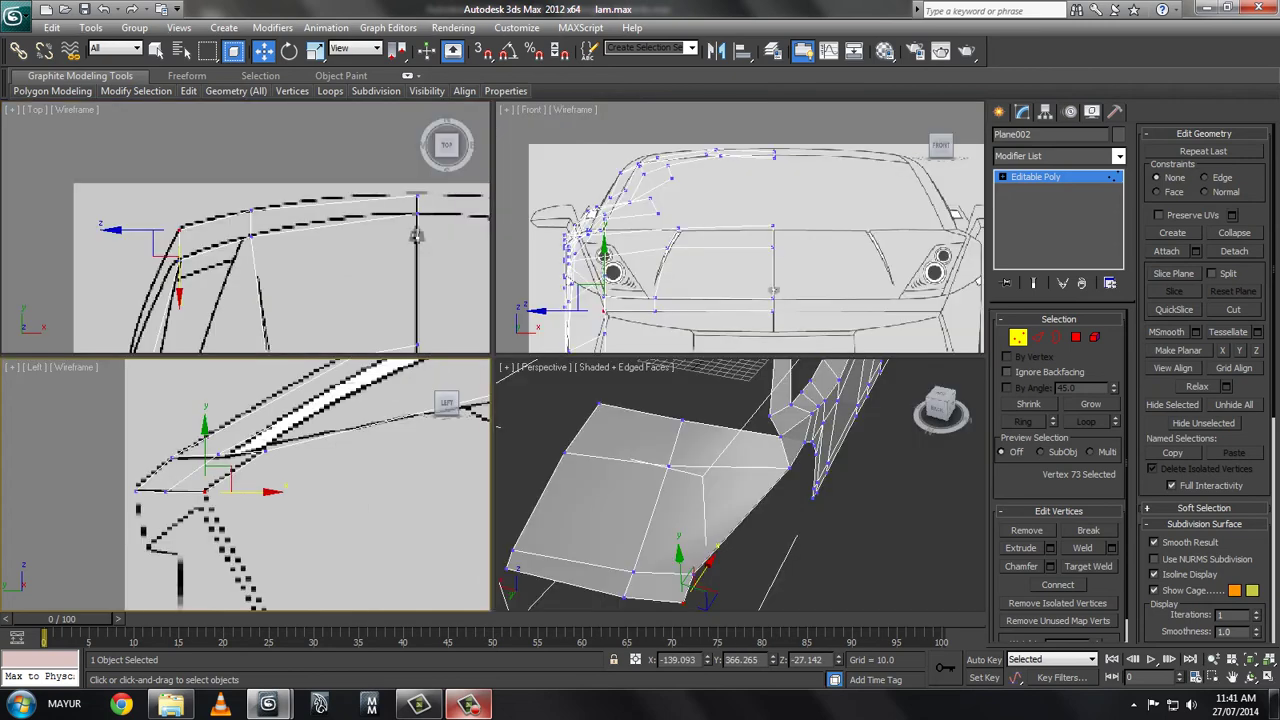
{"action": "scroll", "coordinate": [250, 480], "scroll_direction": "down", "scroll_amount": 3}
{"action": "scroll", "coordinate": [330, 480], "scroll_direction": "down", "scroll_amount": 2}
{"action": "middle_click_drag", "start_coordinate": [700, 480], "coordinate": [760, 470], "text": "alt"}
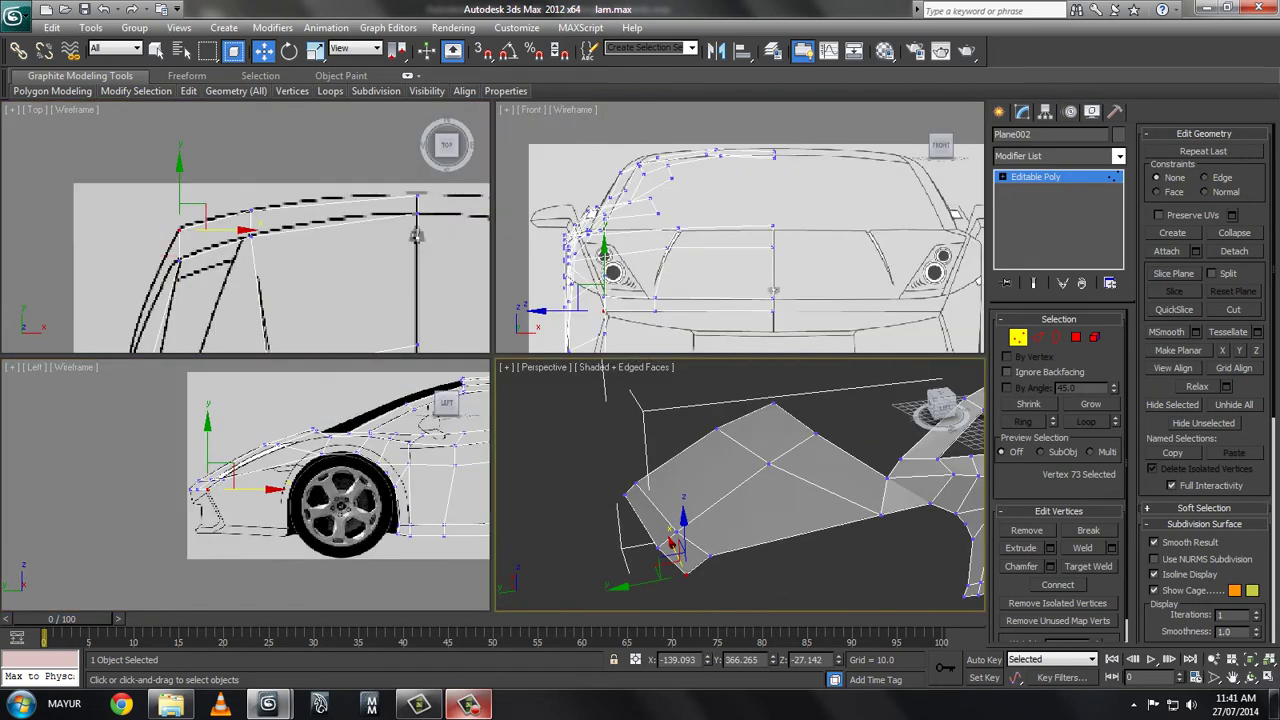
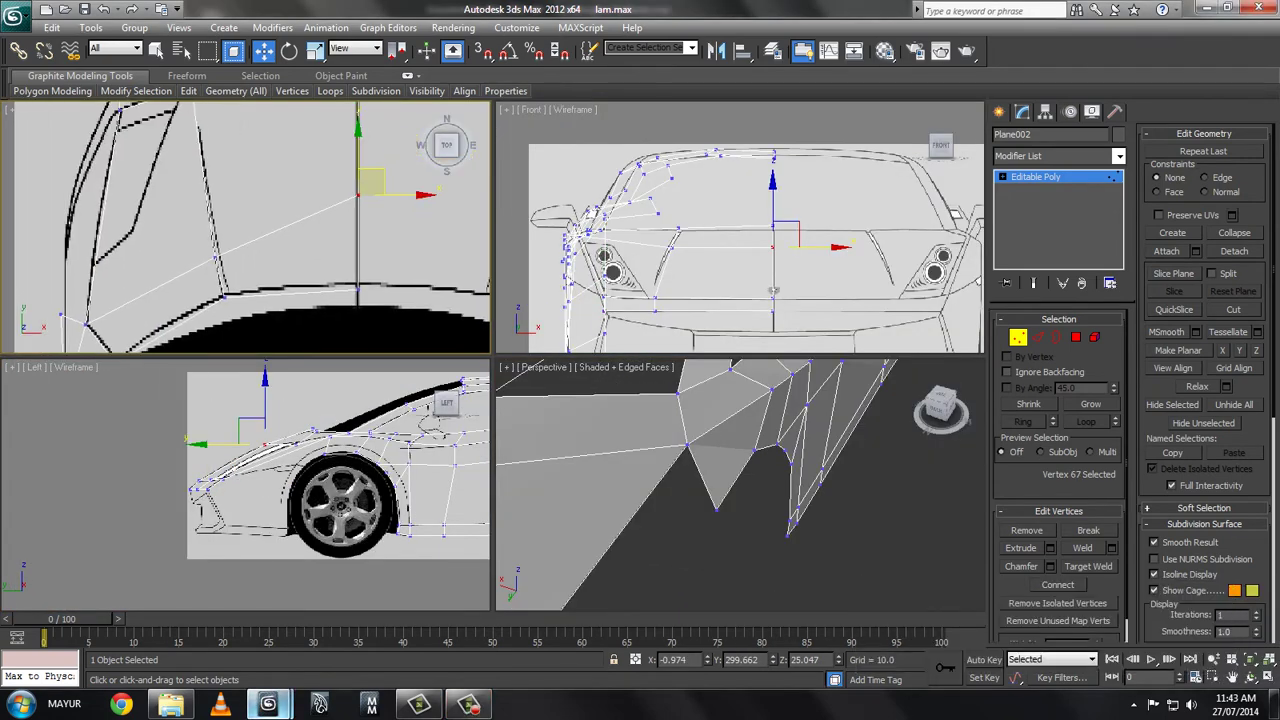
- Move a front vertex onto the blueprint outline and select the front-corner edges in the top view
{"action": "left_click_drag", "start_coordinate": [358, 240], "coordinate": [365, 235]}
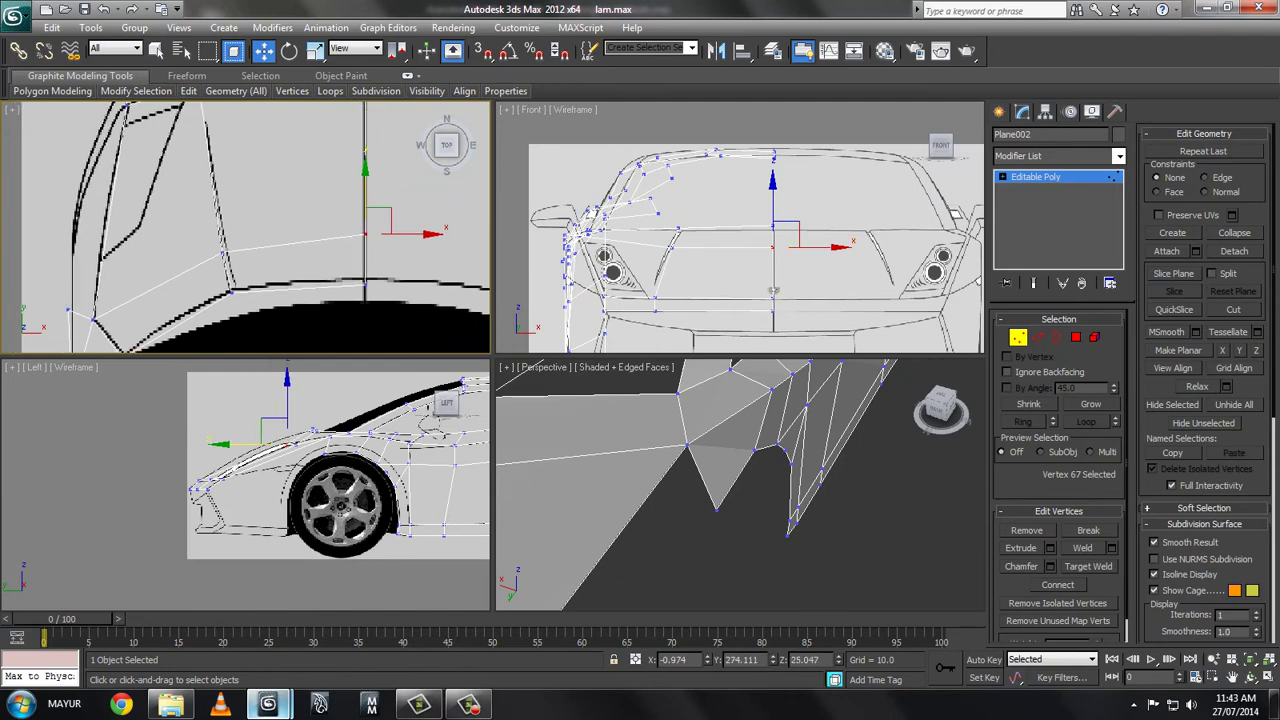
{"action": "key", "text": "alt+w"}
{"action": "key", "text": "2"}
{"action": "left_click", "coordinate": [310, 340]}
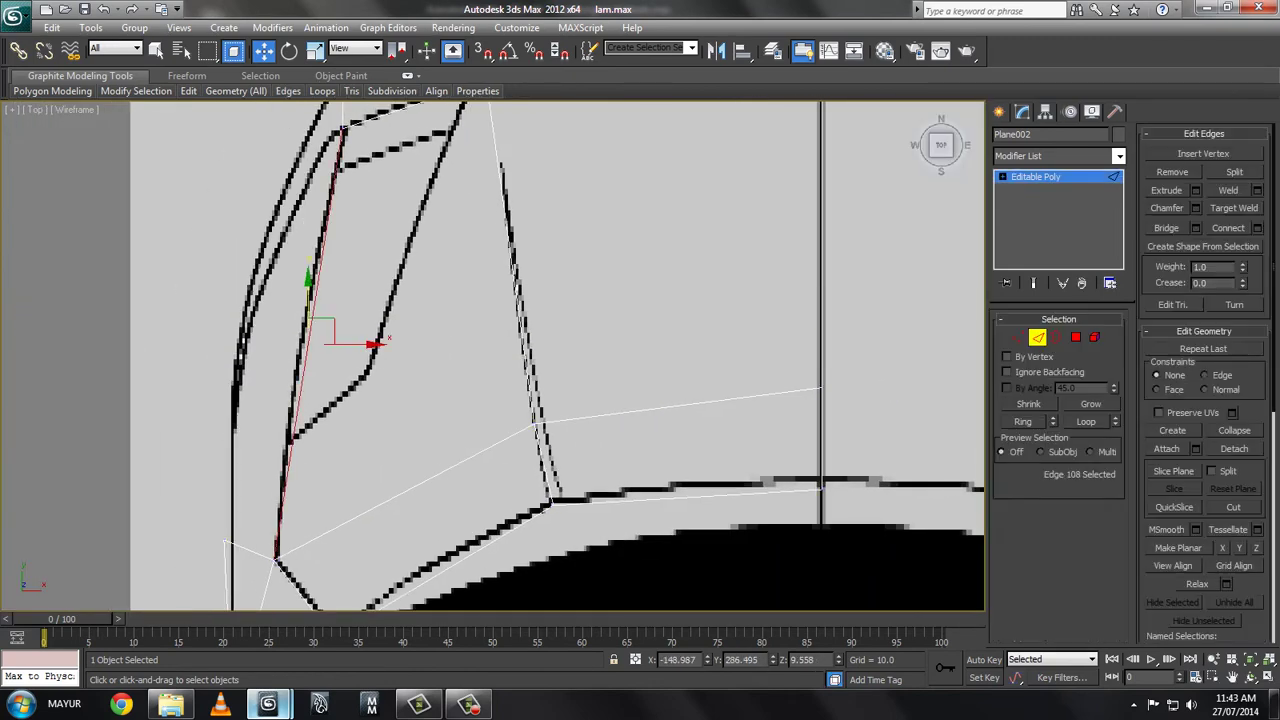
{"action": "left_click", "coordinate": [821, 250], "text": "ctrl"}
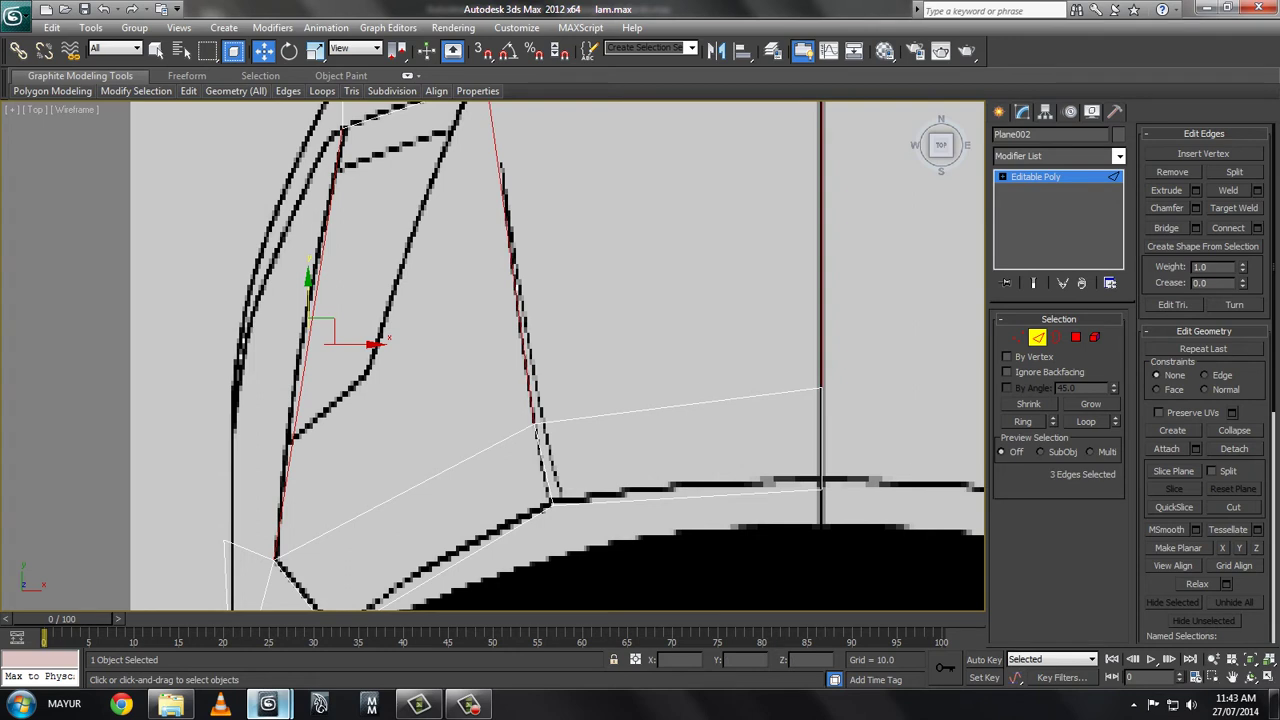
- Connect the selected edges with 1 segment at slide 47 across the hood
{"action": "left_click", "coordinate": [1257, 227]}
{"action": "left_click_drag", "start_coordinate": [512, 411], "coordinate": [526, 411]}
{"action": "left_click", "coordinate": [501, 434]}
{"action": "key", "text": "1"}
{"action": "left_click", "coordinate": [292, 437]}
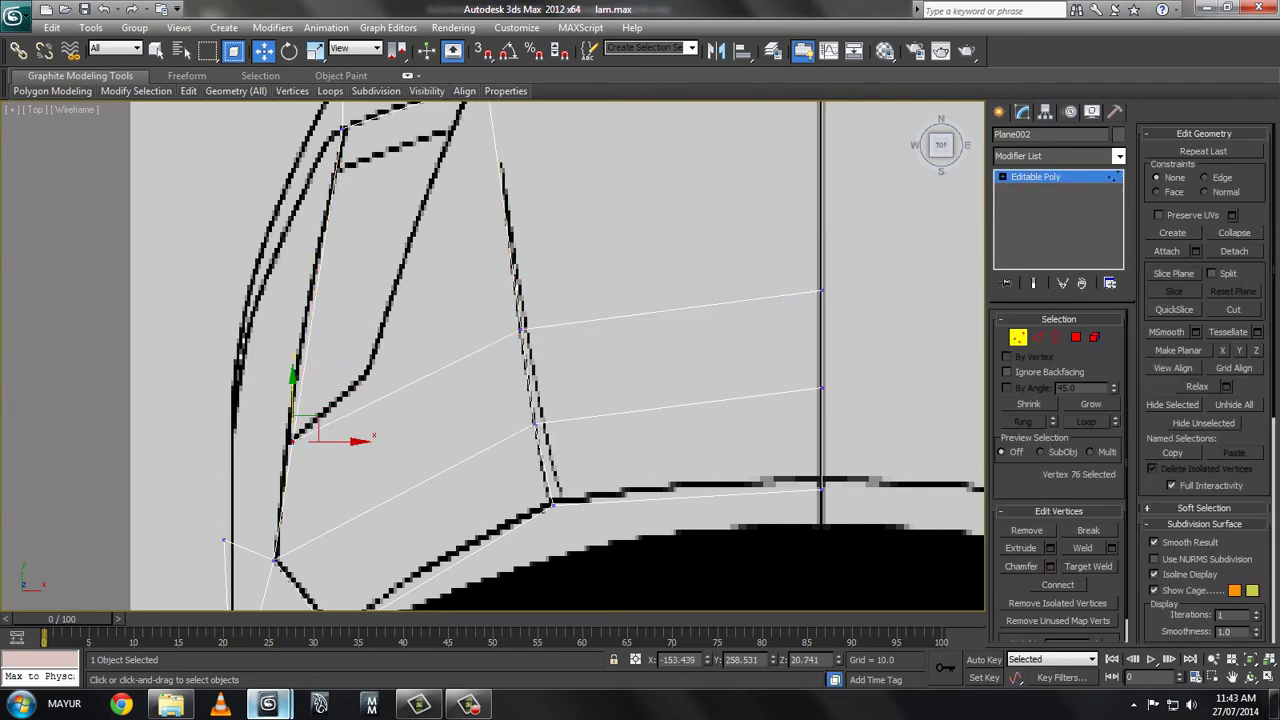
{"action": "scroll", "coordinate": [670, 207], "scroll_direction": "down", "scroll_amount": 3}
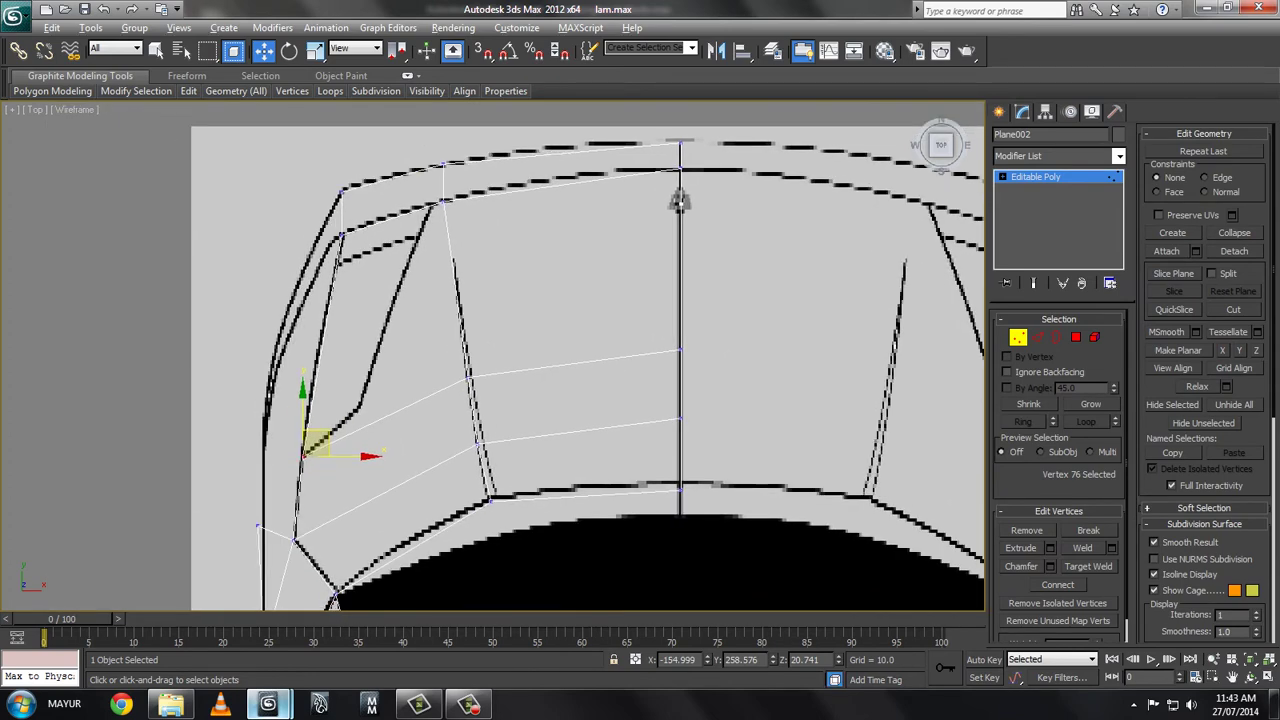
{"action": "key", "text": "alt+w"}
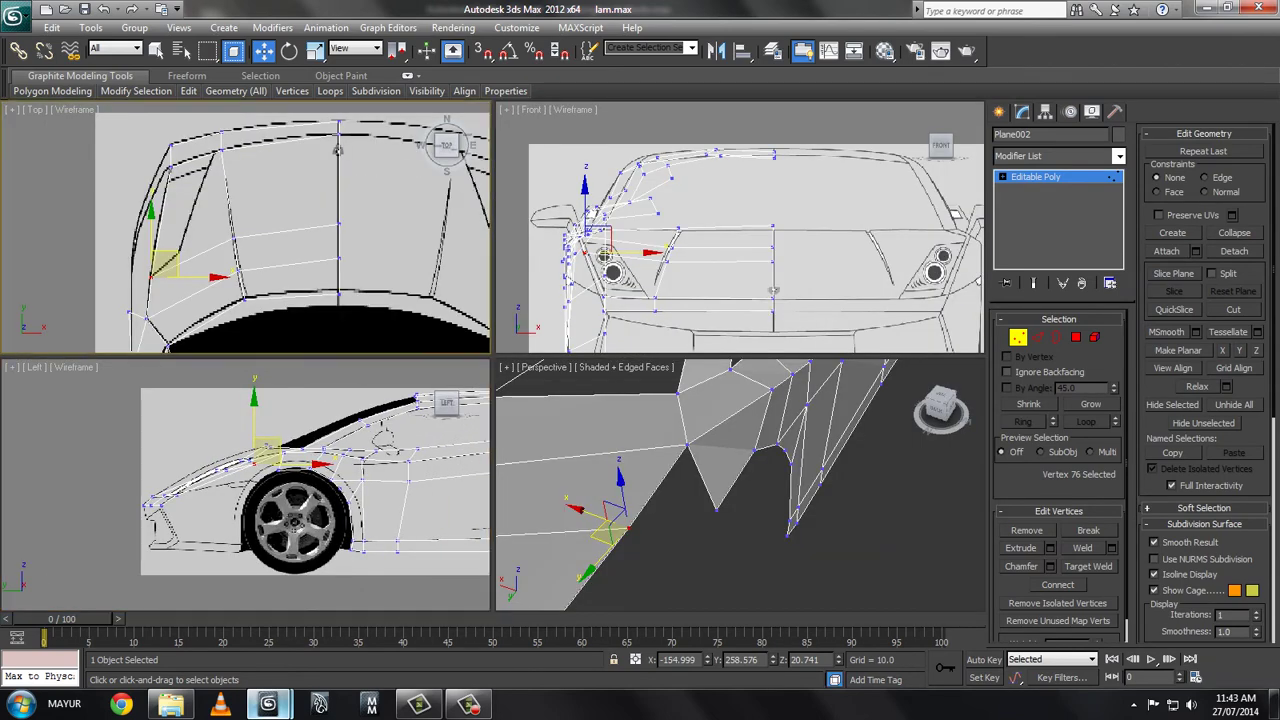
- Move five front fender vertices up-left onto the blueprint fender line in the side view
{"action": "left_click_drag", "start_coordinate": [198, 392], "coordinate": [240, 468]}
{"action": "key", "text": "alt+w"}
{"action": "scroll", "coordinate": [520, 340], "scroll_direction": "up", "scroll_amount": 3}
{"action": "scroll", "coordinate": [495, 352], "scroll_direction": "up", "scroll_amount": 3}
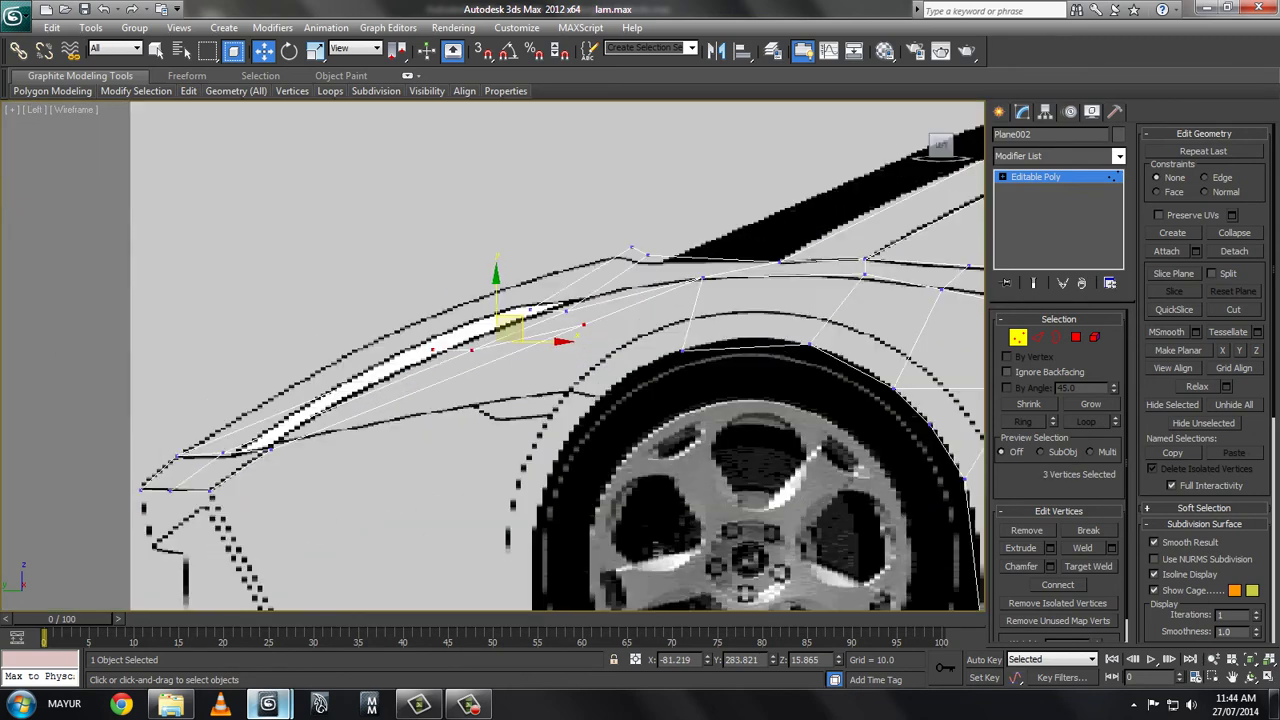
{"action": "left_click_drag", "start_coordinate": [403, 292], "coordinate": [603, 397]}
{"action": "left_click_drag", "start_coordinate": [528, 320], "coordinate": [540, 318]}
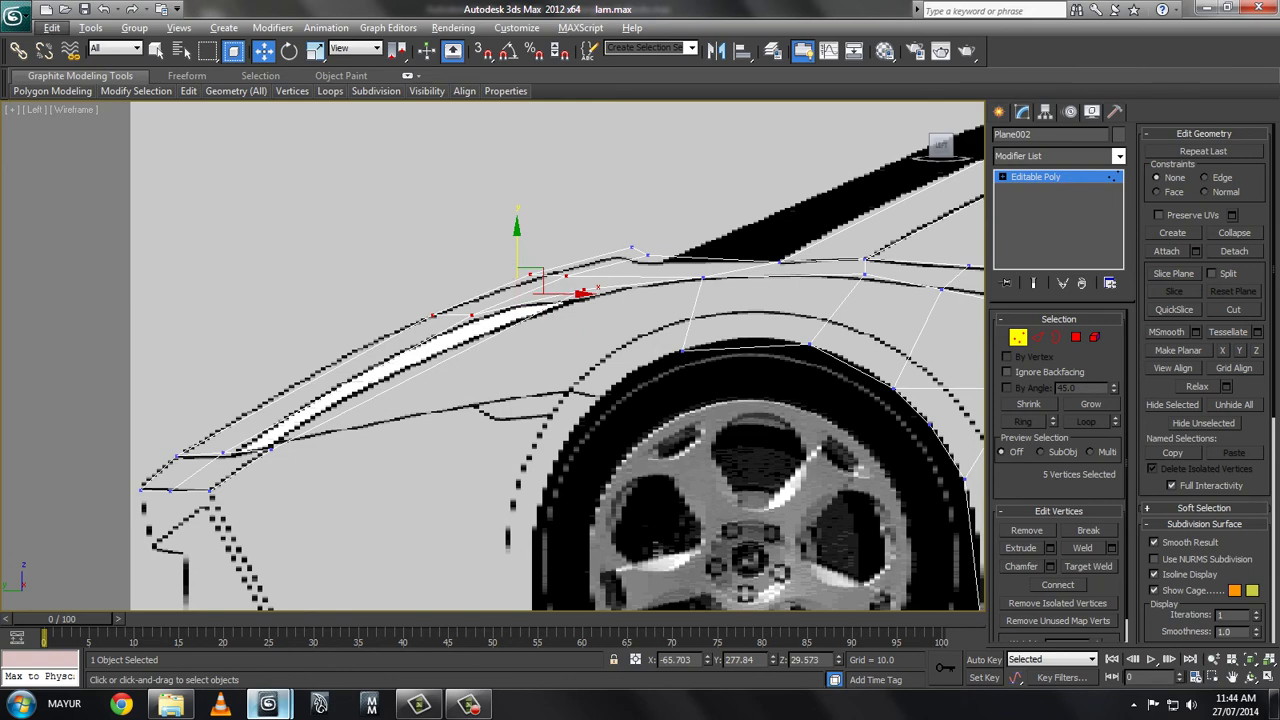
- Shift the top fender vertex slightly right to match the blueprint, then orbit the perspective view
{"action": "left_click", "coordinate": [584, 289]}
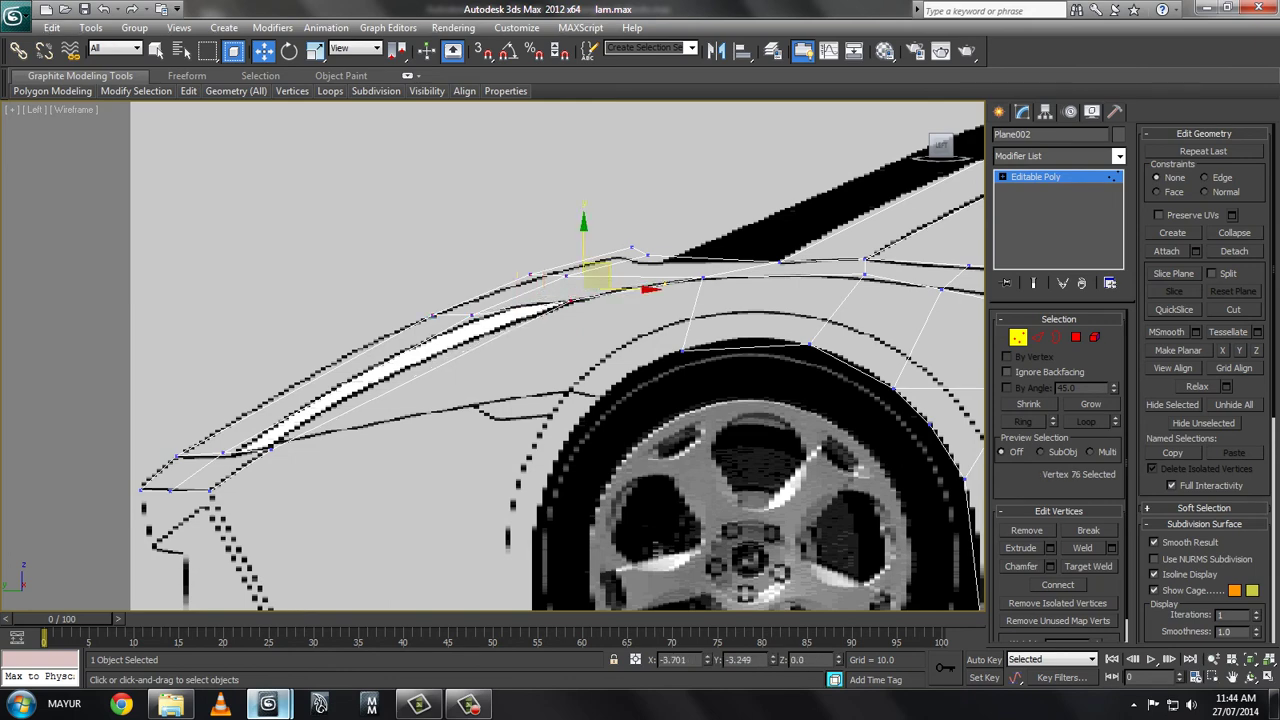
{"action": "left_click_drag", "start_coordinate": [597, 276], "coordinate": [608, 282]}
{"action": "key", "text": "alt+w"}
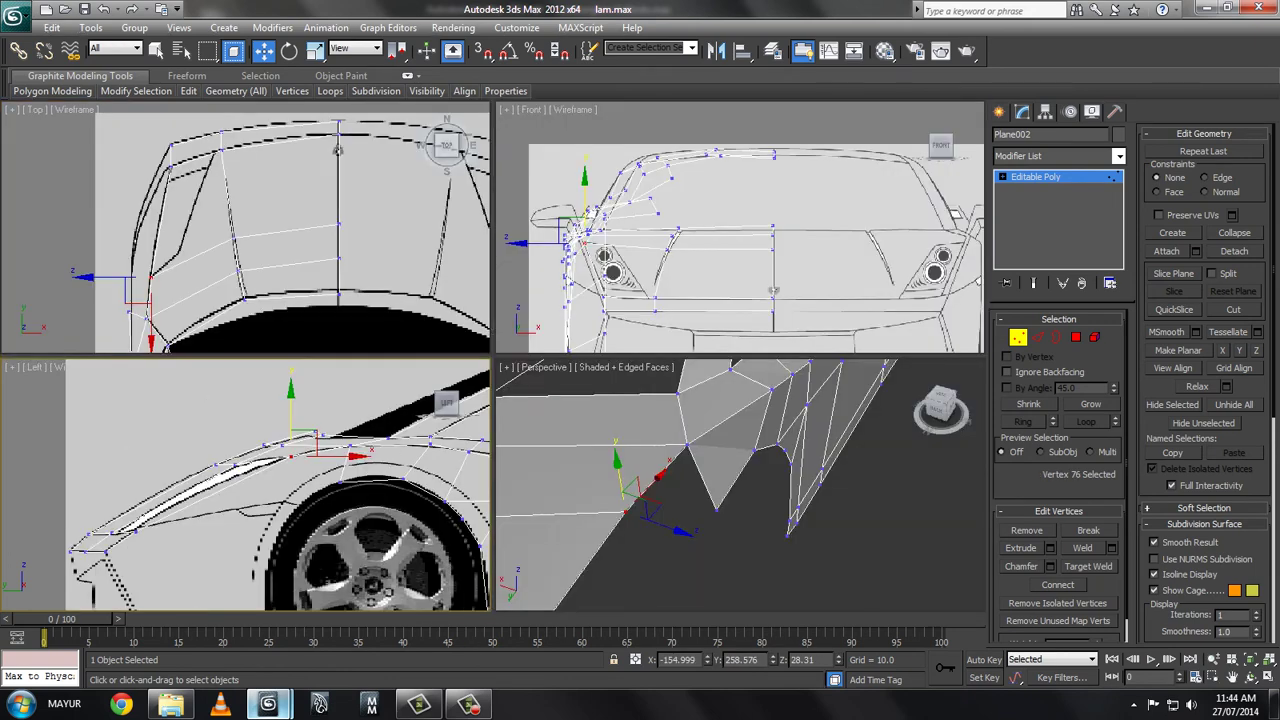
{"action": "middle_click_drag", "start_coordinate": [740, 480], "coordinate": [700, 470], "text": "alt"}
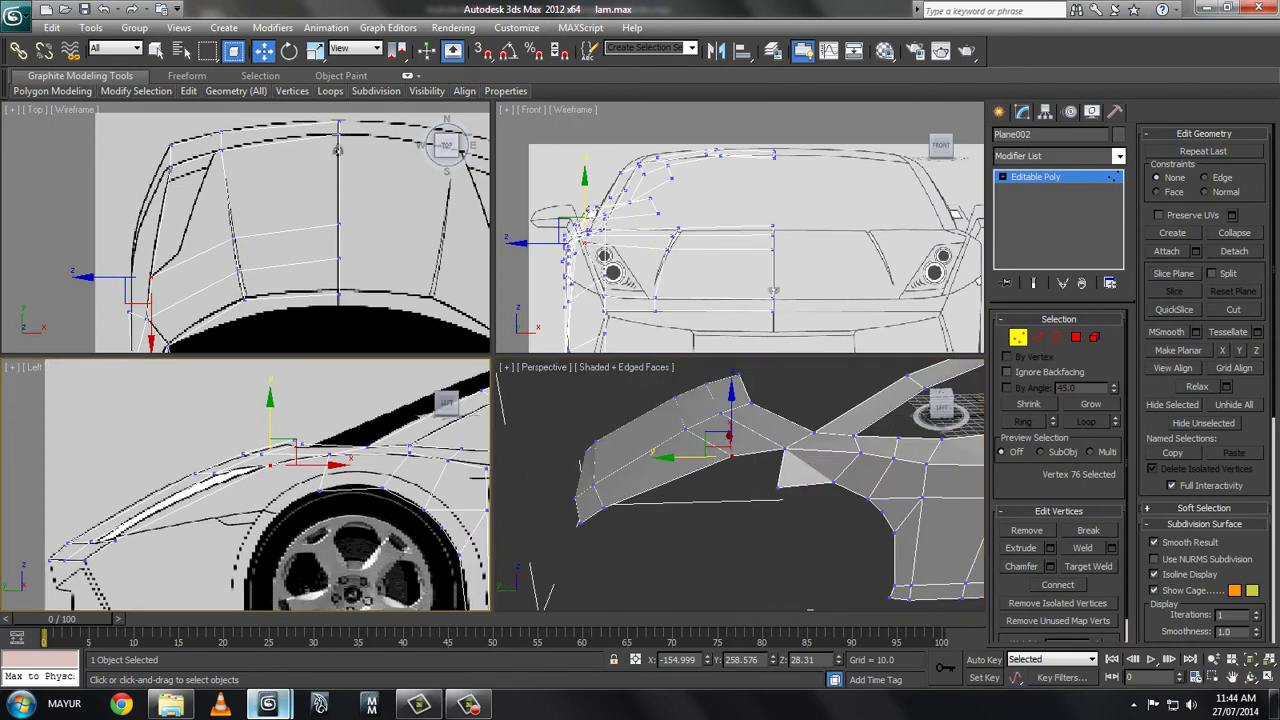
{"action": "scroll", "coordinate": [267, 485], "scroll_direction": "up", "scroll_amount": 1}
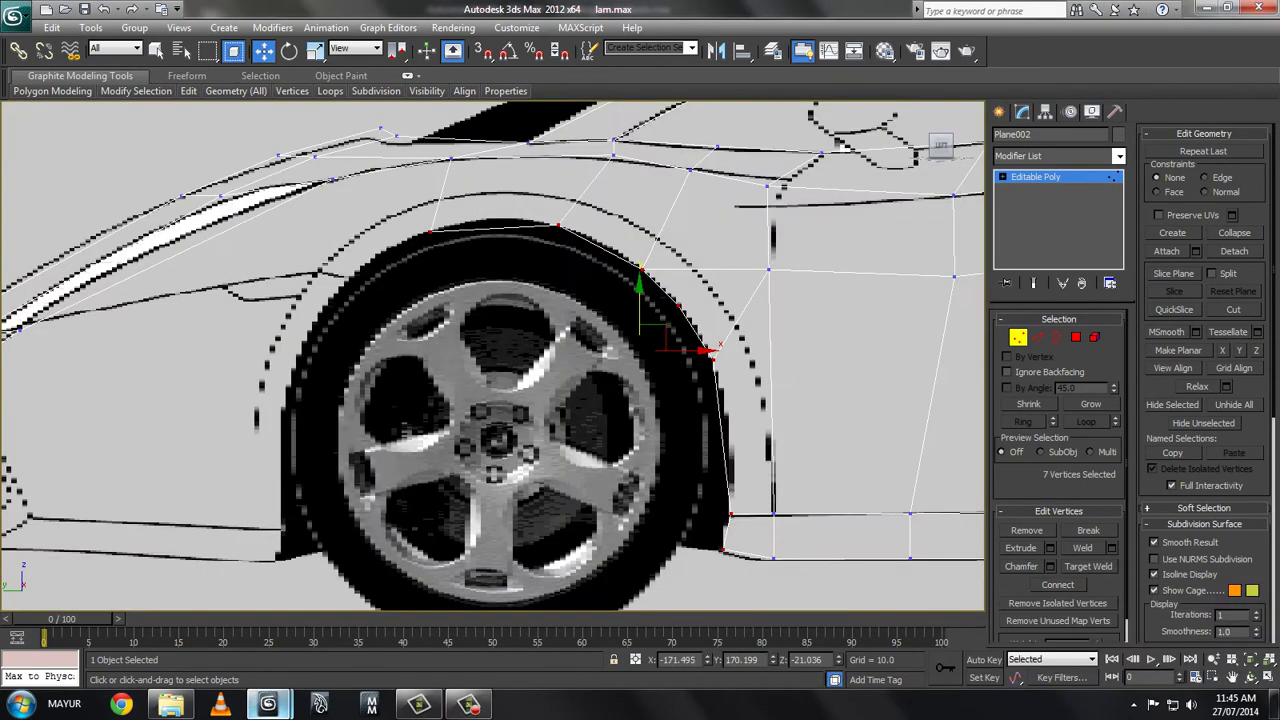
- Select edges at the car's front corner in the side view
{"action": "key", "text": "alt+w"}
{"action": "key", "text": "alt+w"}
{"action": "key", "text": "alt+w"}
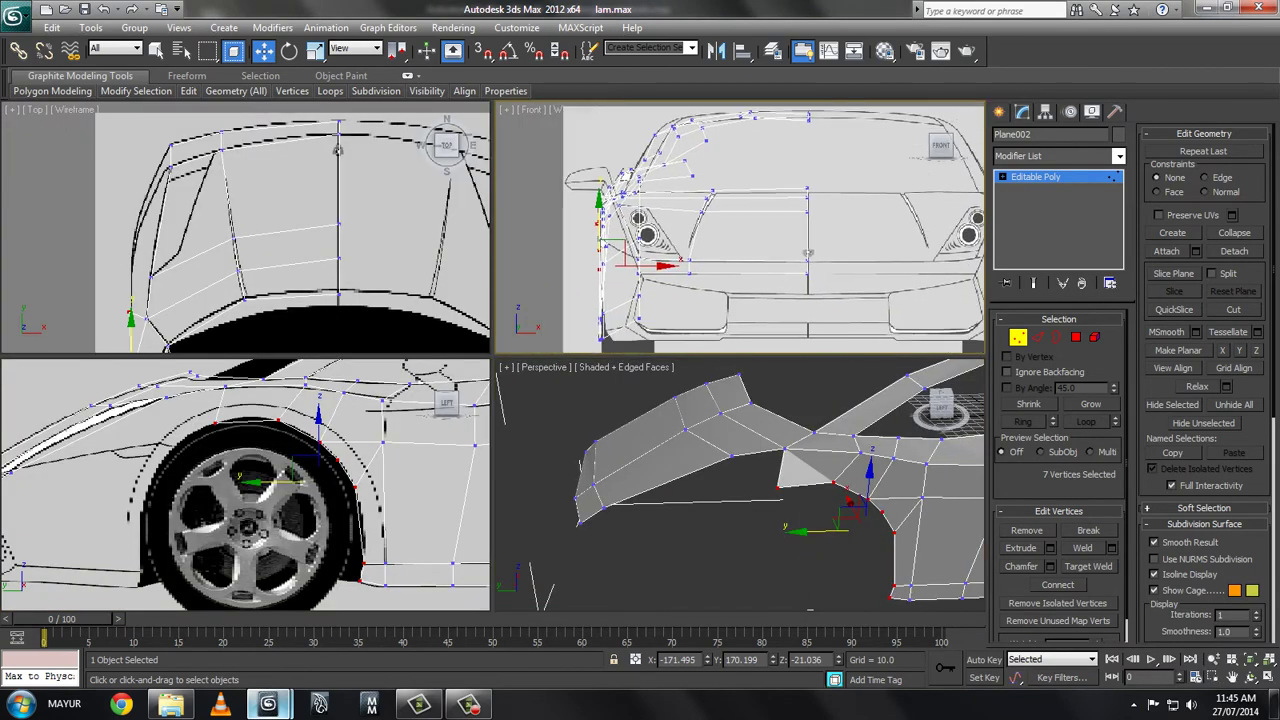
{"action": "scroll", "coordinate": [245, 485], "scroll_direction": "up", "scroll_amount": 1}
{"action": "key", "text": "2"}
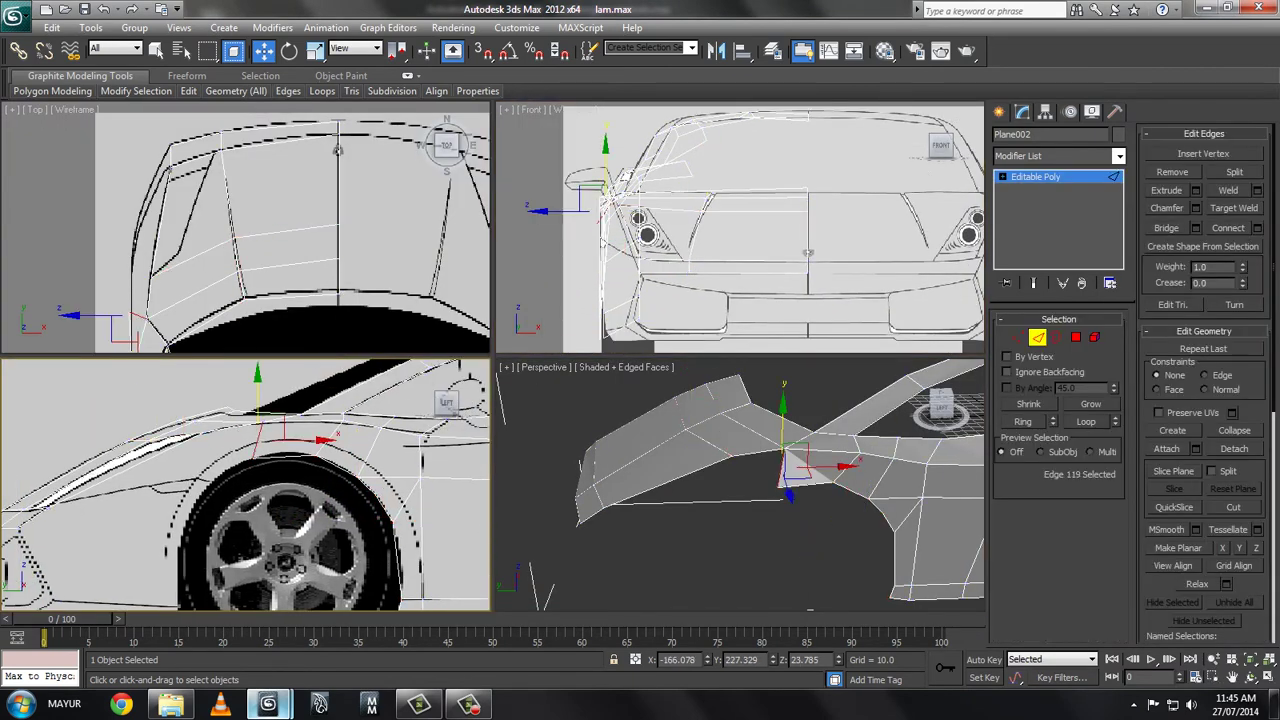
{"action": "scroll", "coordinate": [338, 150], "scroll_direction": "up", "scroll_amount": 2}
{"action": "left_click", "coordinate": [230, 260]}
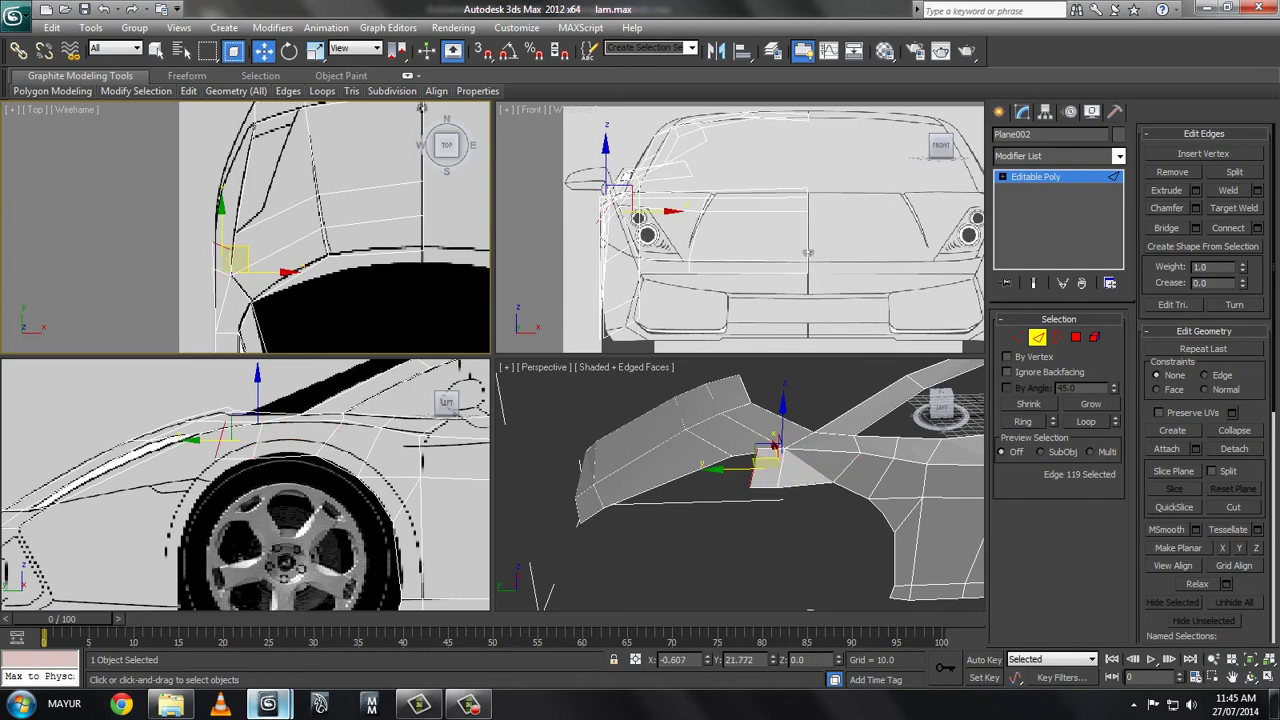
{"action": "left_click", "coordinate": [222, 218]}
{"action": "key", "text": "alt+w"}
{"action": "scroll", "coordinate": [545, 510], "scroll_direction": "up", "scroll_amount": 1}
- Target-weld the front-corner vertex and move it onto the top-view body outline
{"action": "key", "text": "1"}
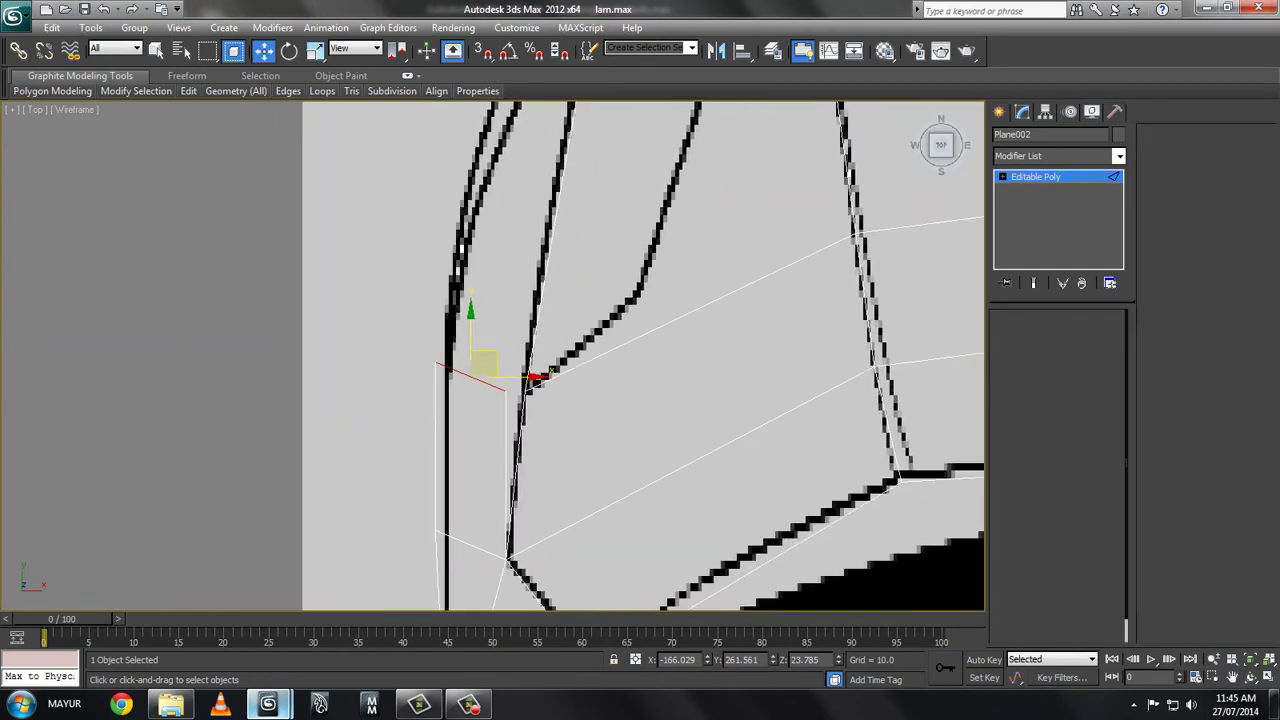
{"action": "right_click", "coordinate": [500, 380]}
{"action": "left_click", "coordinate": [530, 455]}
{"action": "key", "text": "ctrl+w"}
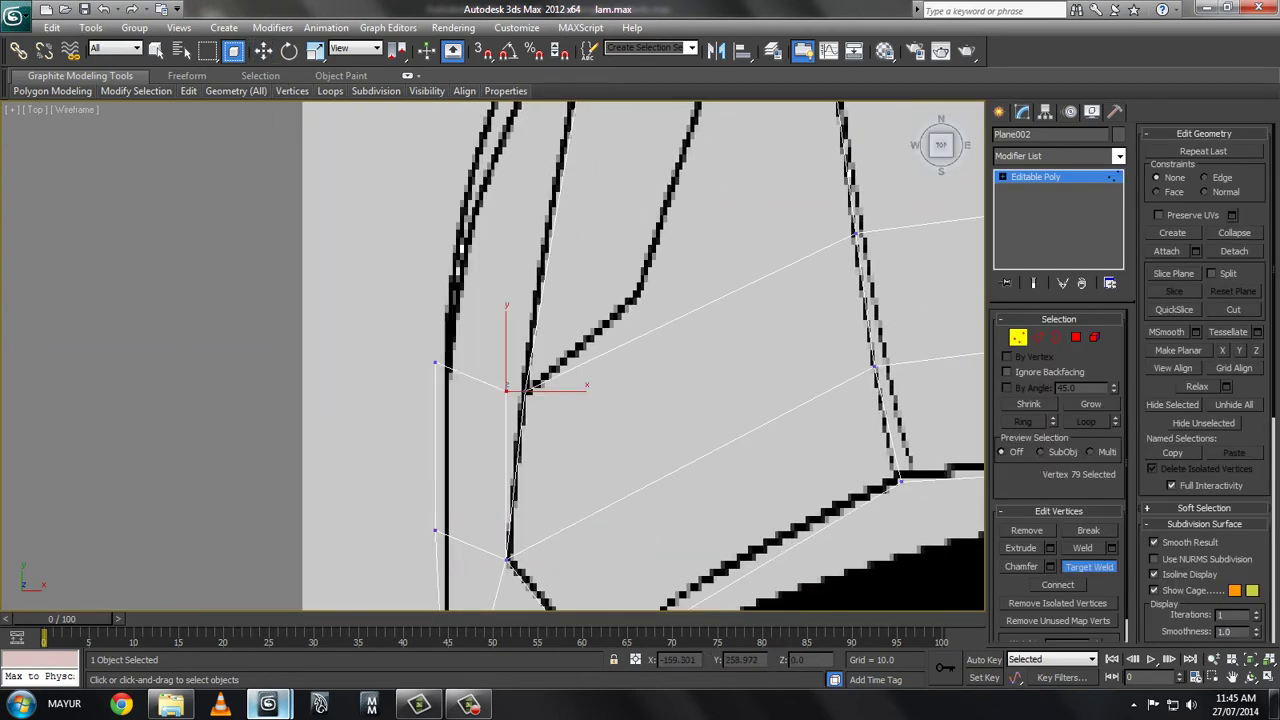
{"action": "right_click", "coordinate": [527, 390]}
{"action": "left_click_drag", "start_coordinate": [507, 388], "coordinate": [440, 362]}
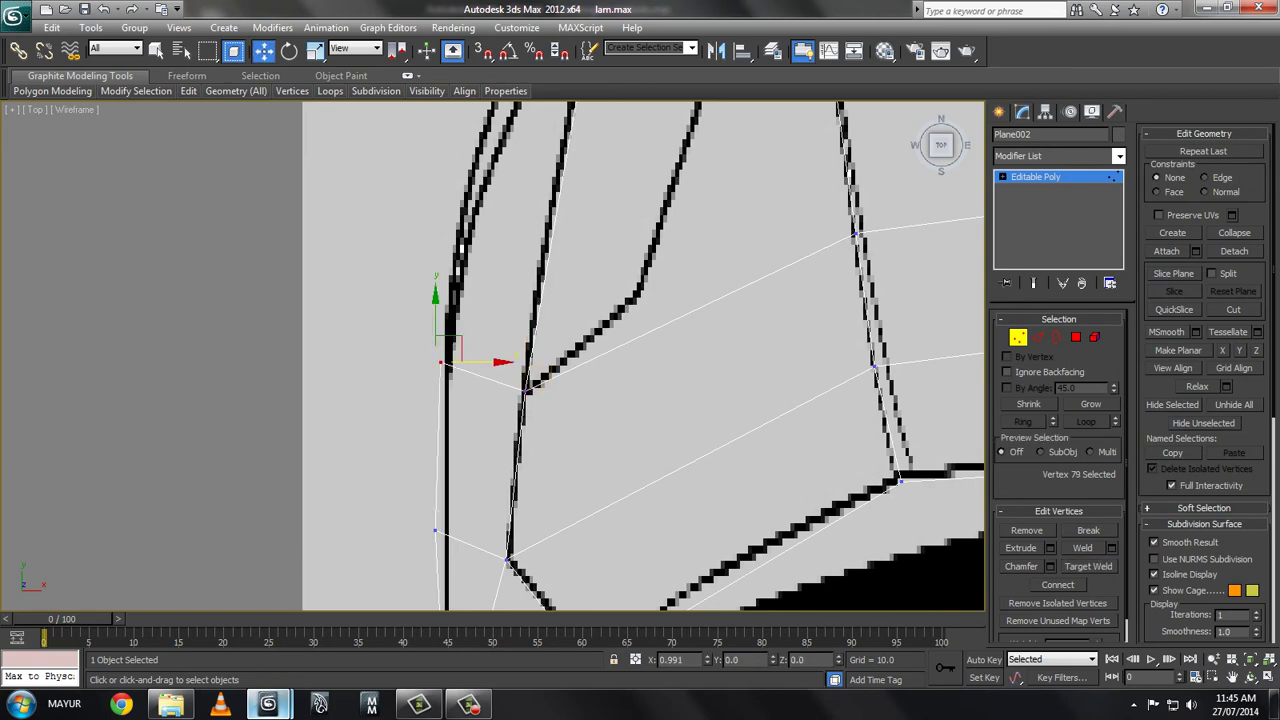
{"action": "key", "text": "alt+w"}
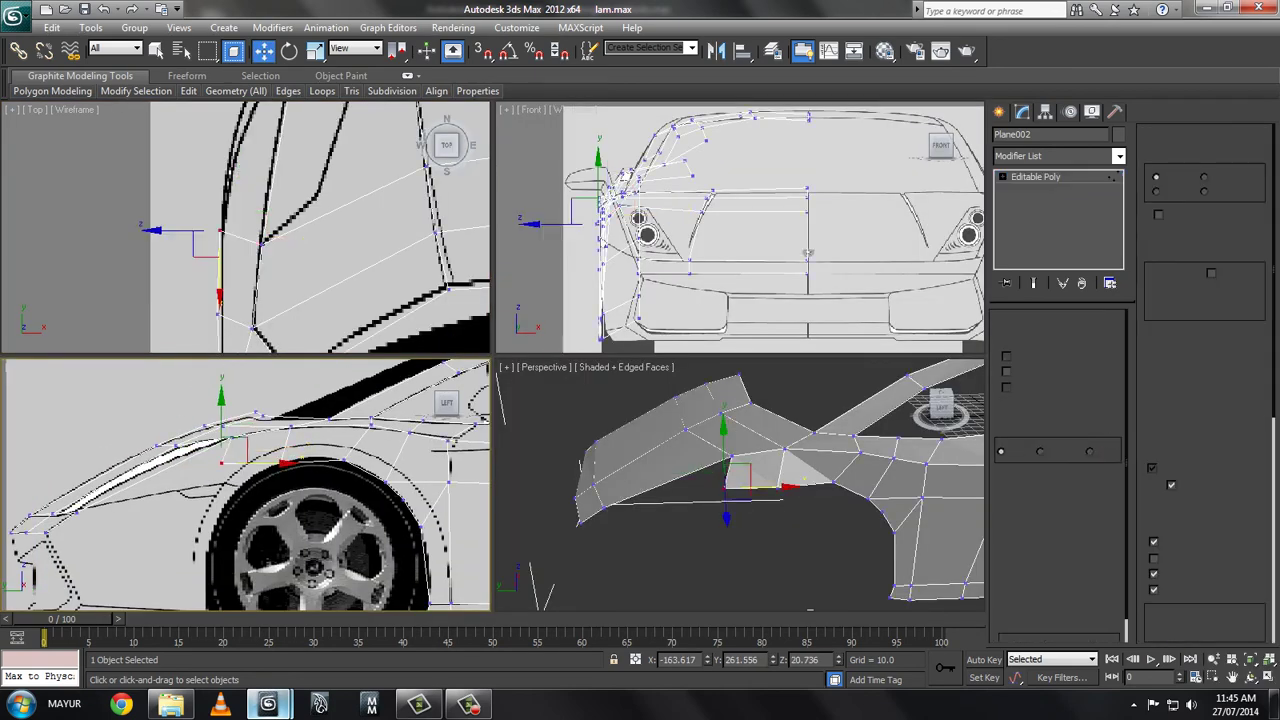
{"action": "key", "text": "alt+w"}
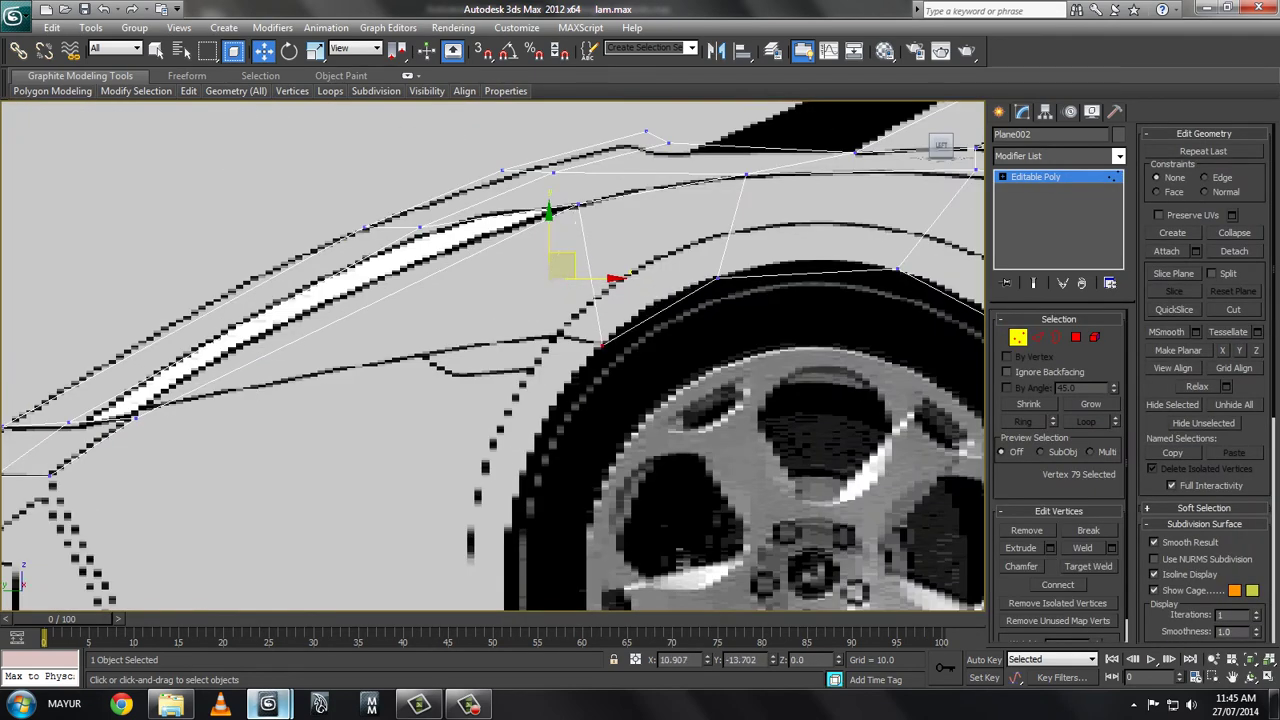
- Move the vertex above the wheel arch up-right onto the blueprint's wheel-arch curve
{"action": "key", "text": "2"}
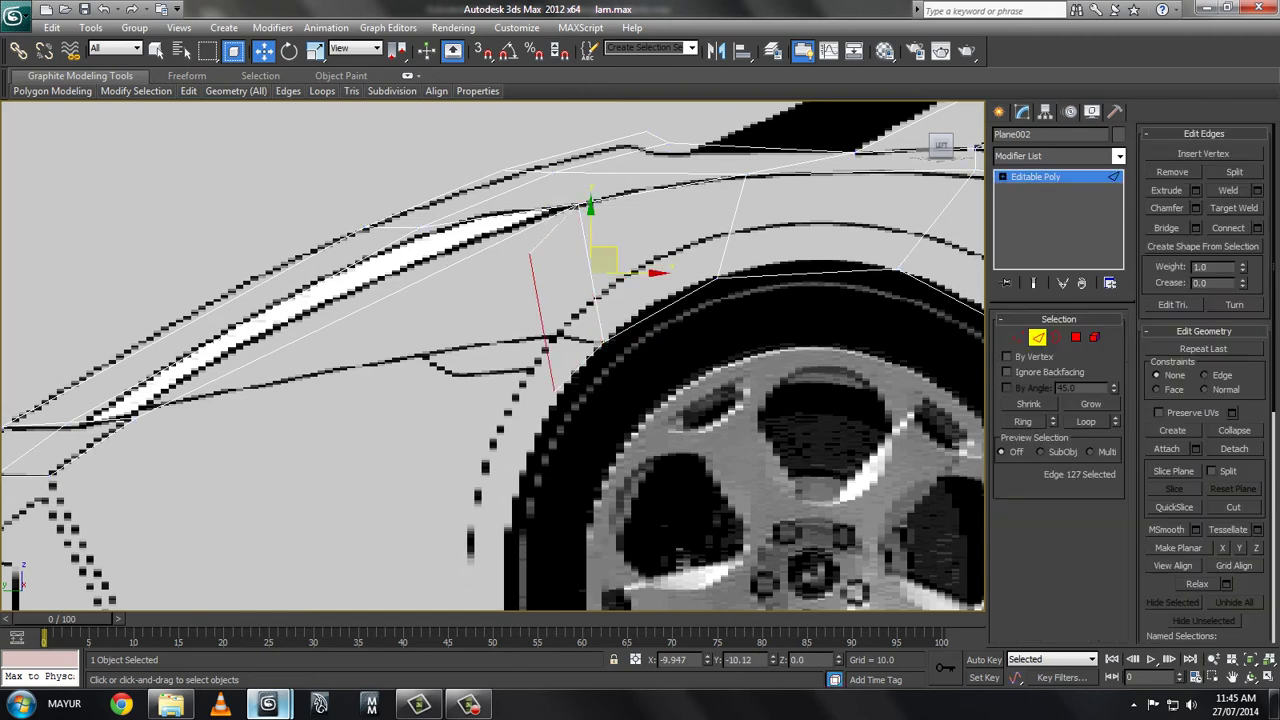
{"action": "key", "text": "1"}
{"action": "right_click", "coordinate": [511, 260]}
{"action": "left_click", "coordinate": [460, 130]}
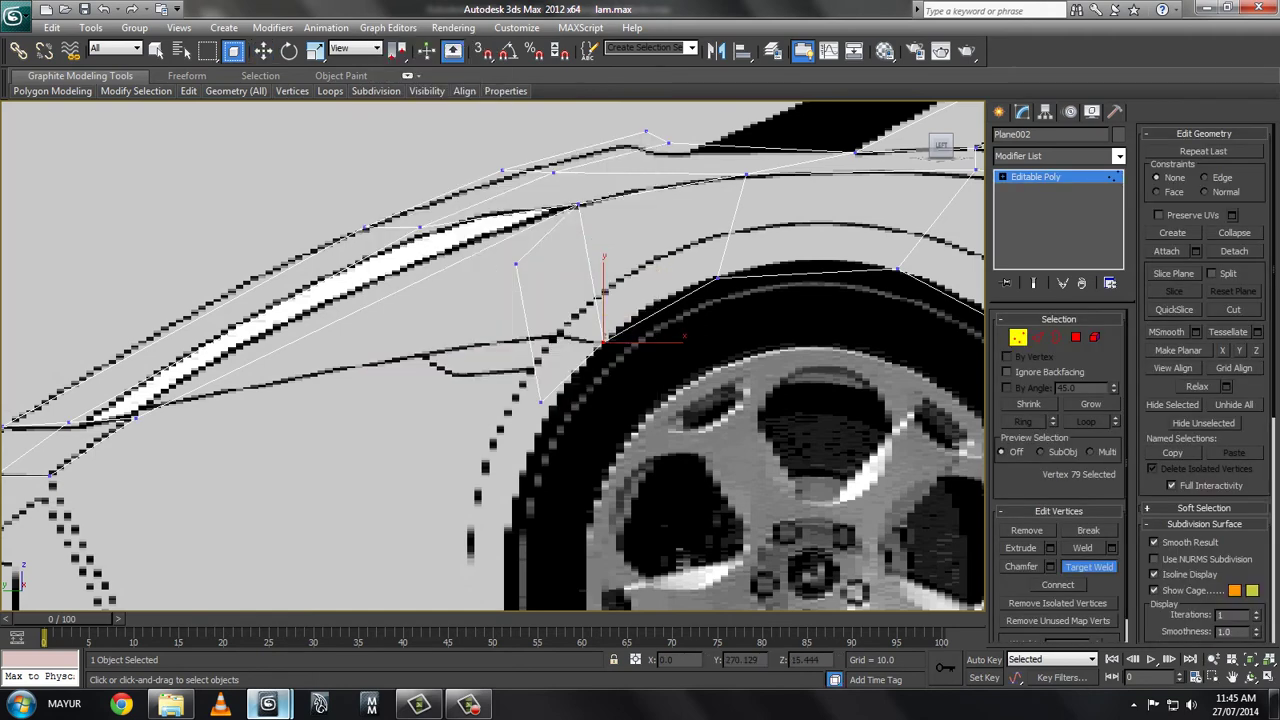
{"action": "key", "text": "w"}
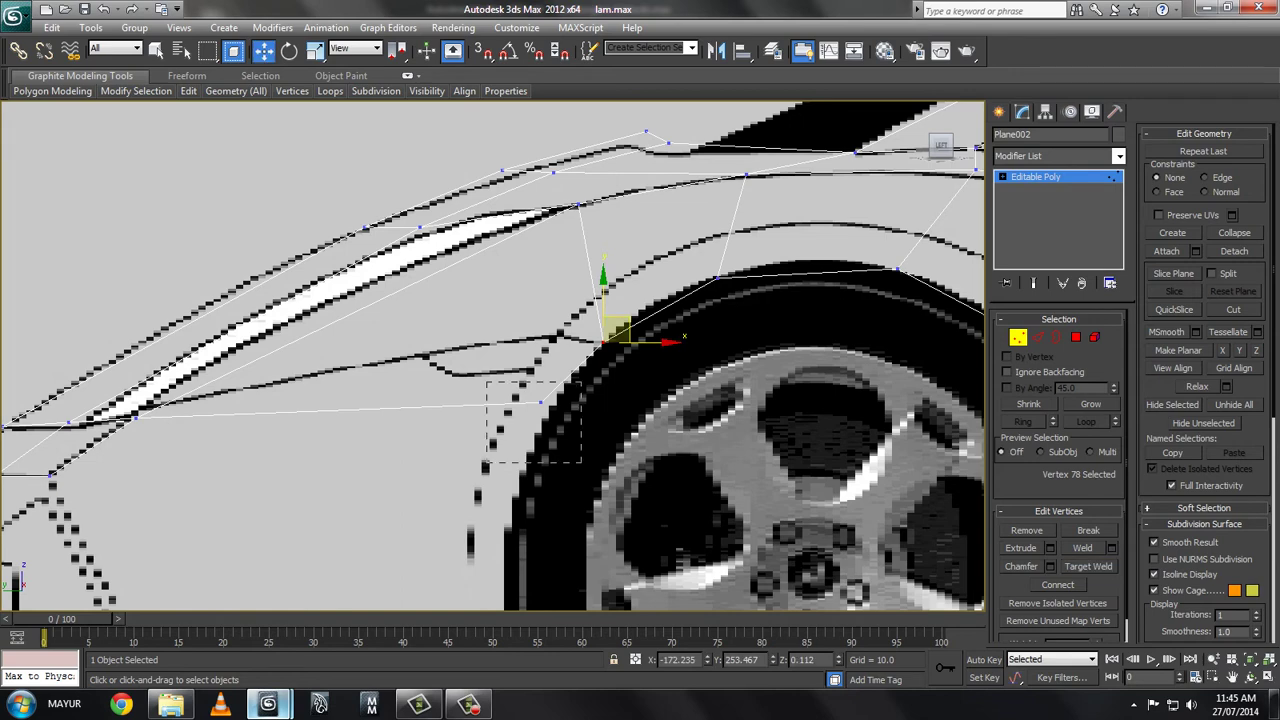
{"action": "left_click", "coordinate": [540, 402]}
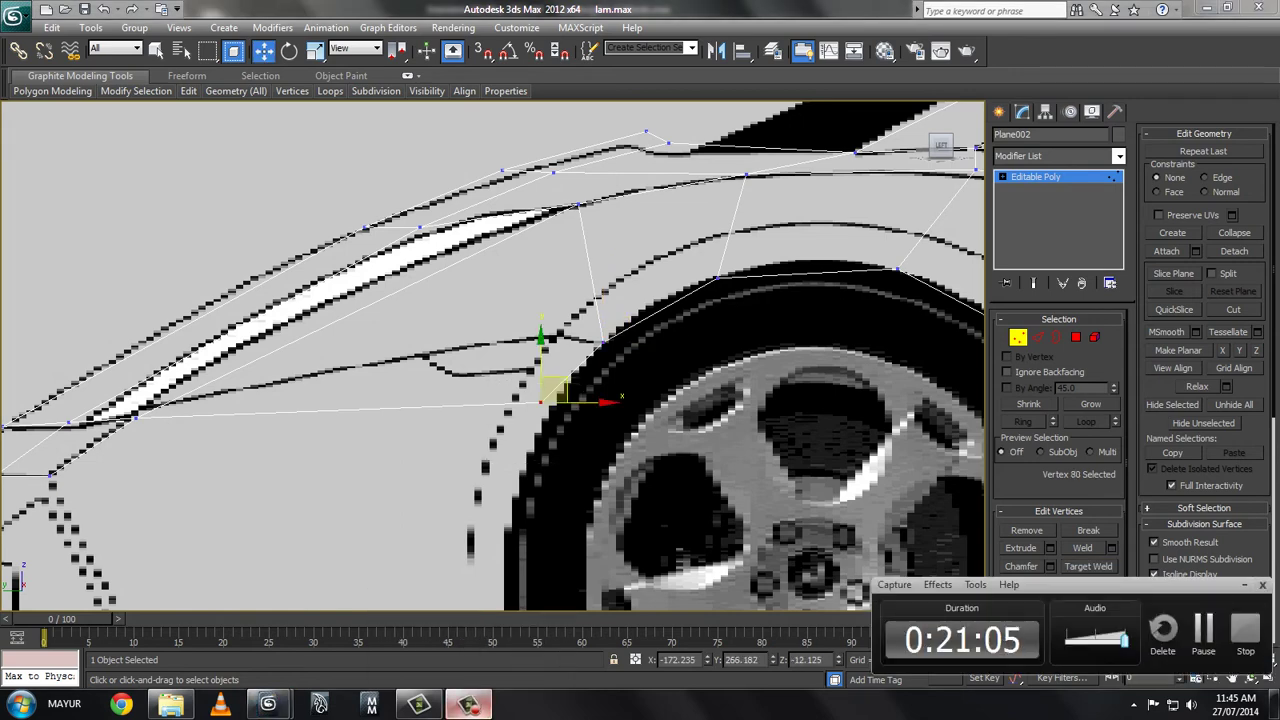
{"action": "left_click", "coordinate": [604, 340]}
{"action": "mouse_move", "coordinate": [615, 331]}
{"action": "left_mouse_down"}
{"action": "mouse_move", "coordinate": [741, 260]}
{"action": "mouse_move", "coordinate": [788, 253]}
{"action": "left_mouse_up"}
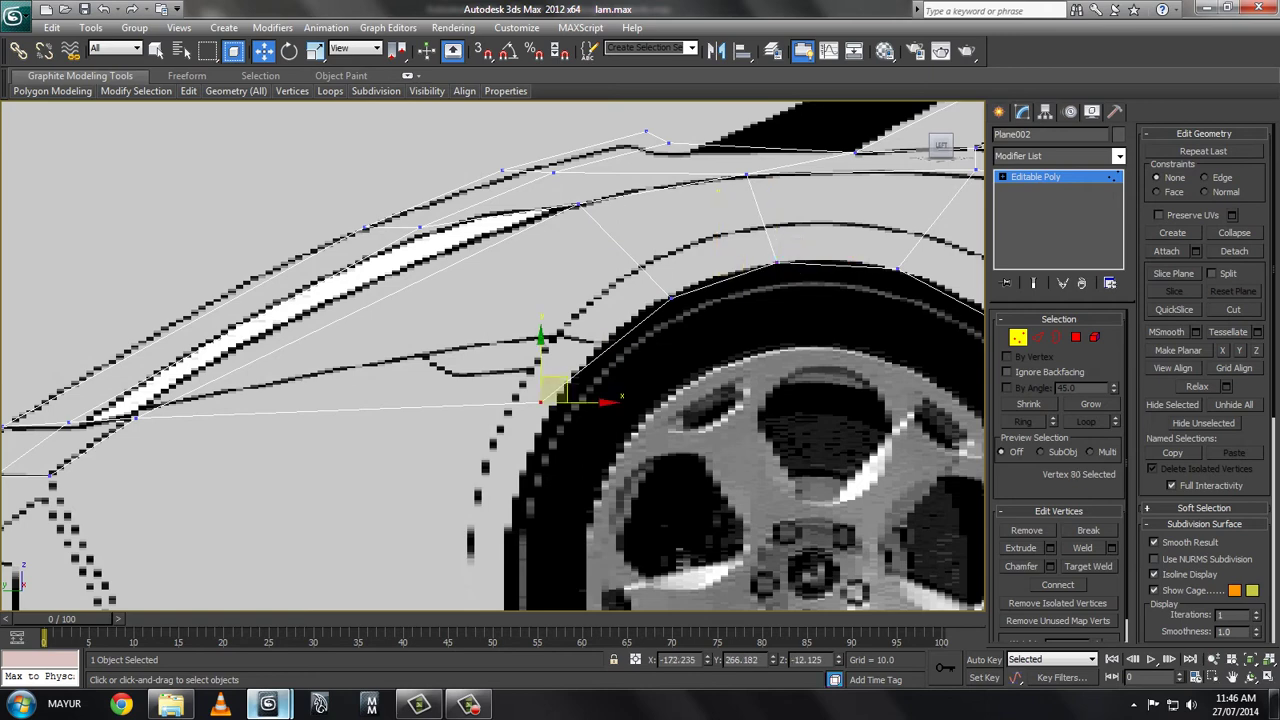
{"action": "scroll", "coordinate": [492, 356], "scroll_direction": "down", "scroll_amount": 2}
{"action": "scroll", "coordinate": [492, 356], "scroll_direction": "down", "scroll_amount": 2}
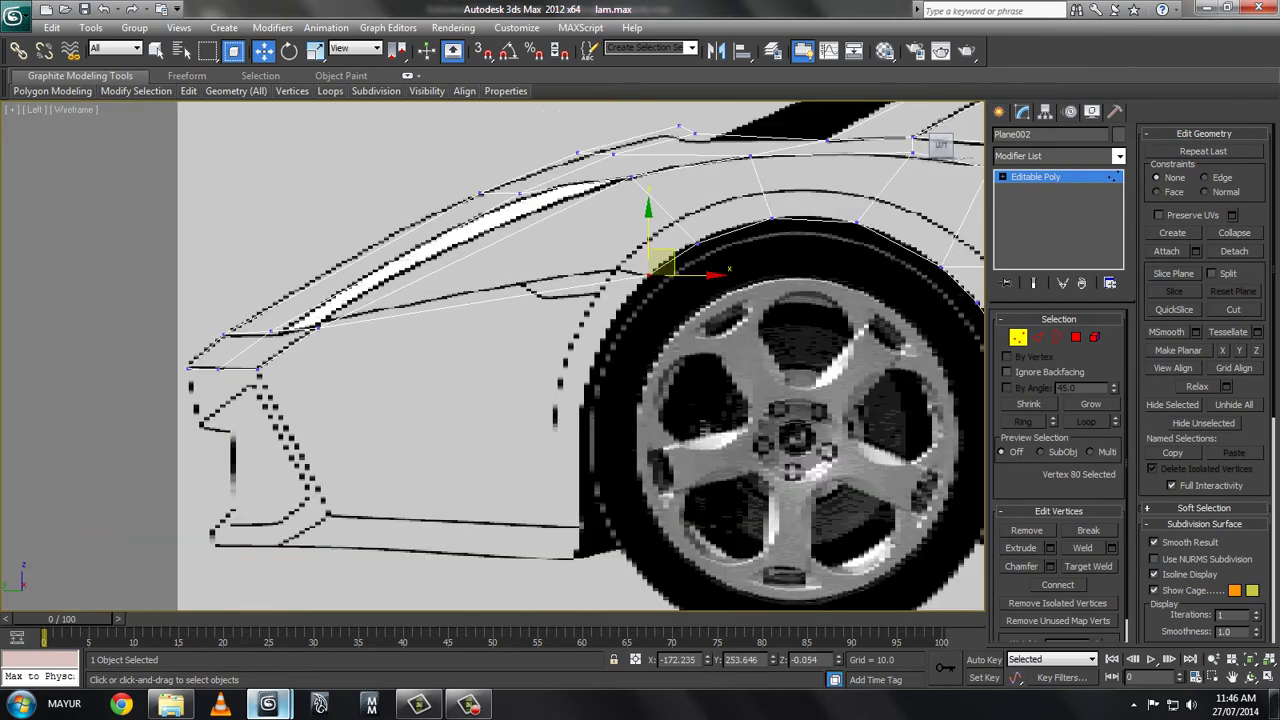
- Target-weld the stray vertex below the fender and move vertices down along the fender line
{"action": "key", "text": "2"}
{"action": "key", "text": "1"}
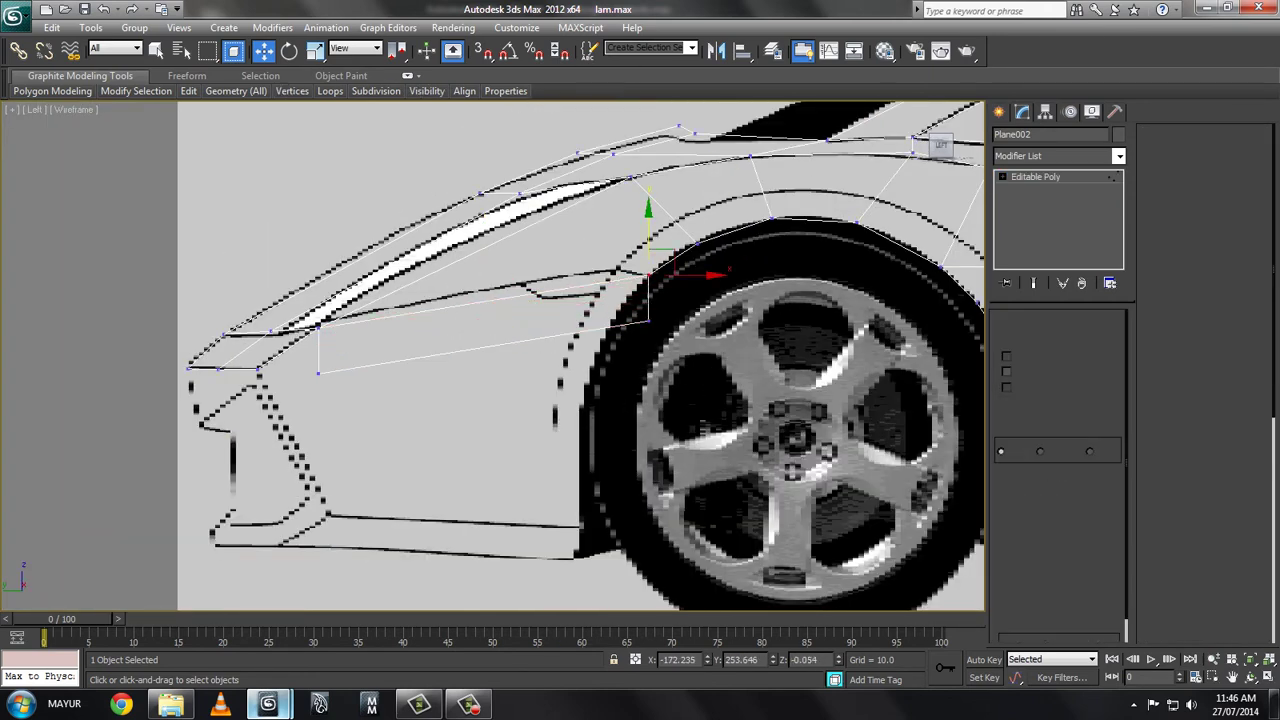
{"action": "left_click", "coordinate": [320, 365]}
{"action": "right_click", "coordinate": [316, 368]}
{"action": "left_click", "coordinate": [280, 477]}
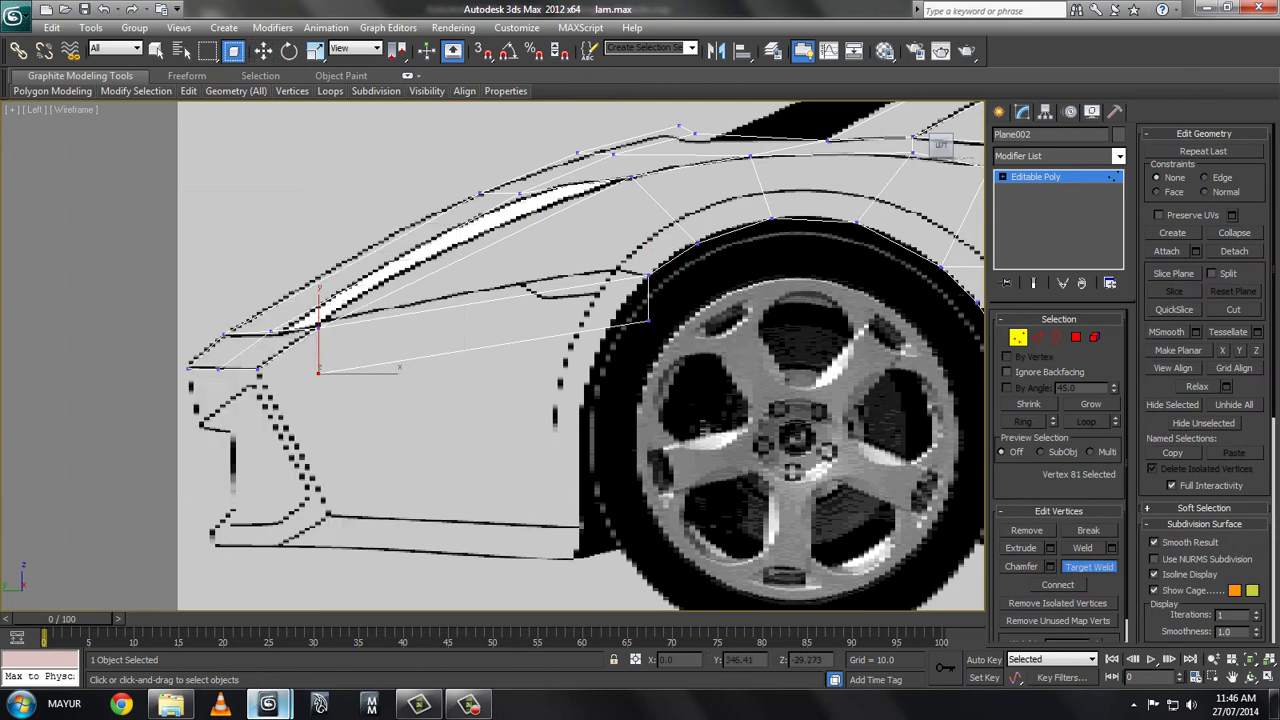
{"action": "left_click", "coordinate": [258, 369]}
{"action": "left_click_drag", "start_coordinate": [655, 312], "coordinate": [591, 369]}
{"action": "left_click_drag", "start_coordinate": [729, 315], "coordinate": [667, 367]}
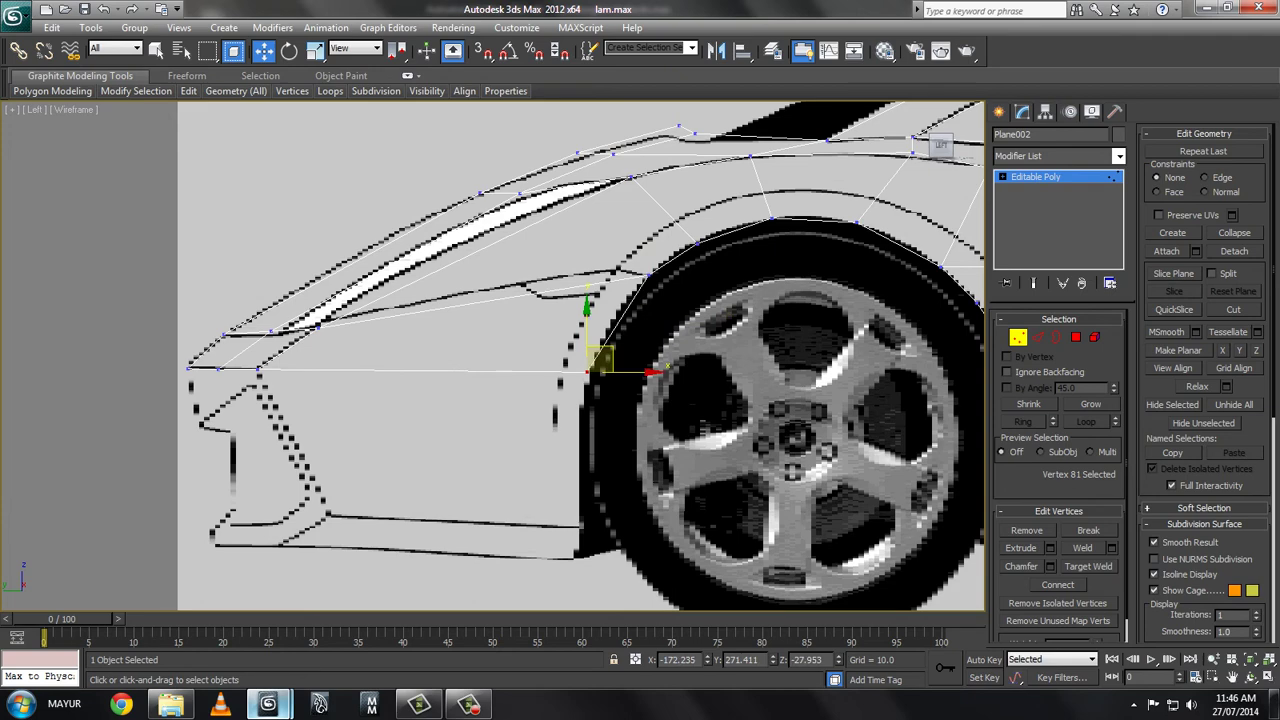
- Shift-drag the bottom edge down into new faces and select the new lower vertices
{"action": "key", "text": "2"}
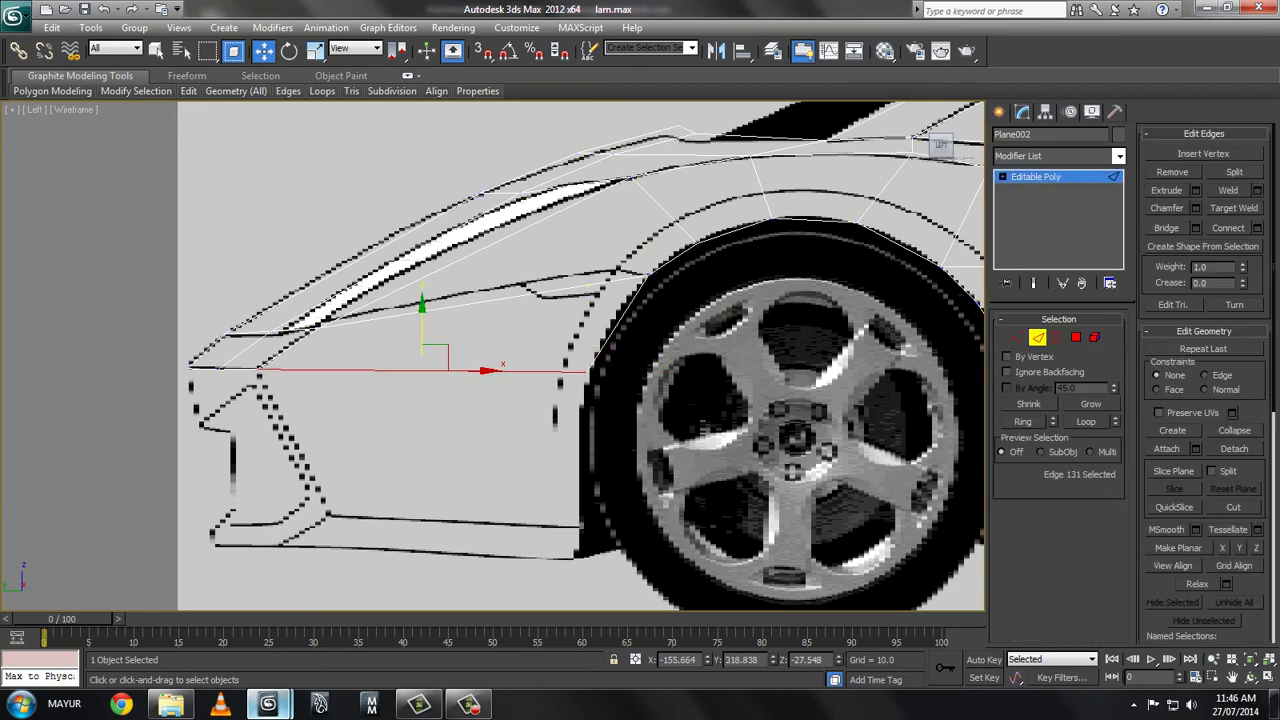
{"action": "left_click_drag", "start_coordinate": [425, 350], "coordinate": [425, 461], "text": "shift"}
{"action": "left_click_drag", "start_coordinate": [422, 518], "coordinate": [422, 521], "text": "shift"}
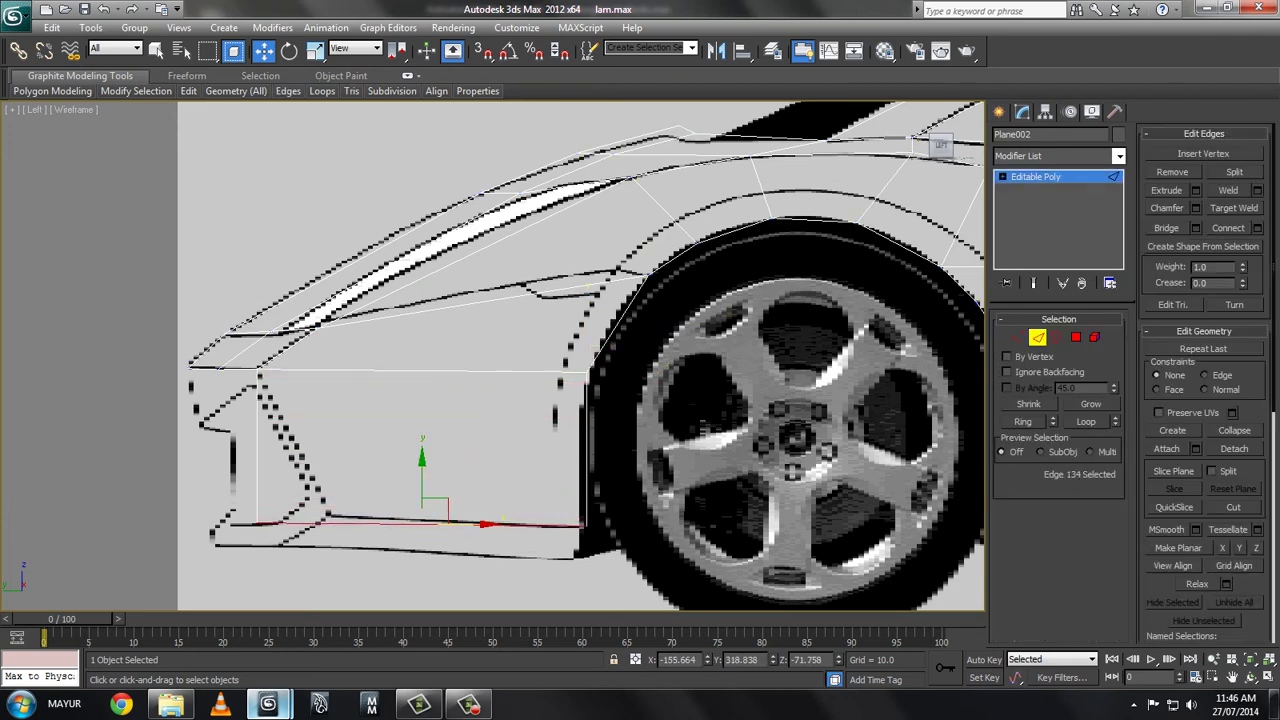
{"action": "key", "text": "1"}
{"action": "left_click", "coordinate": [256, 522]}
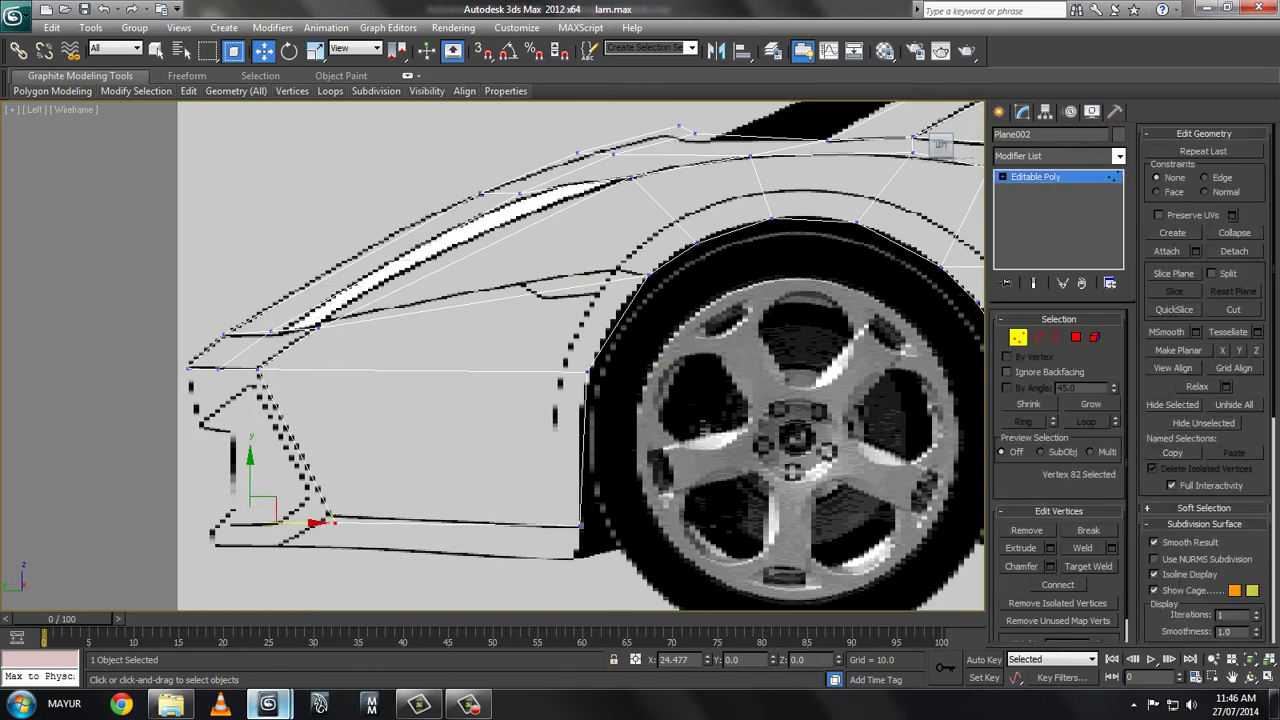
{"action": "left_click", "coordinate": [329, 517]}
{"action": "left_click", "coordinate": [579, 524], "text": "ctrl"}
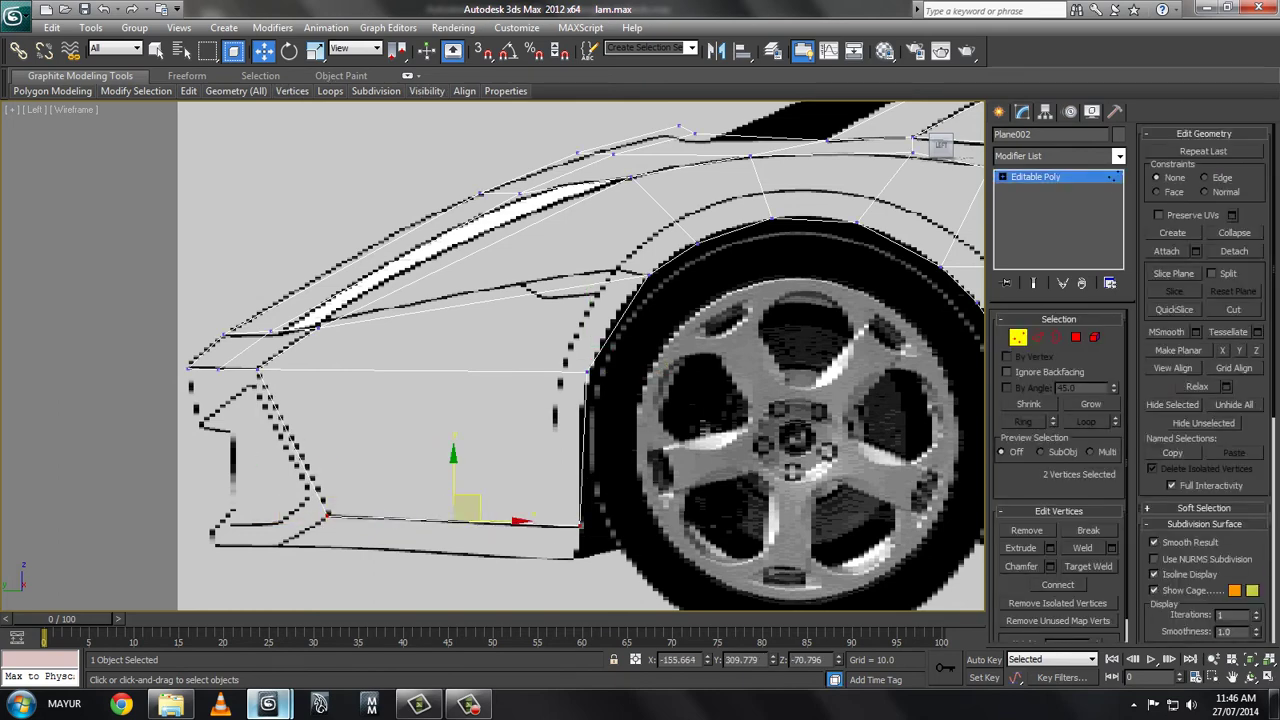
- Line the new vertices up with the body outline in the top view
{"action": "key", "text": "alt+w"}
{"action": "key", "text": "alt+w"}
{"action": "scroll", "coordinate": [618, 356], "scroll_direction": "up", "scroll_amount": 3}
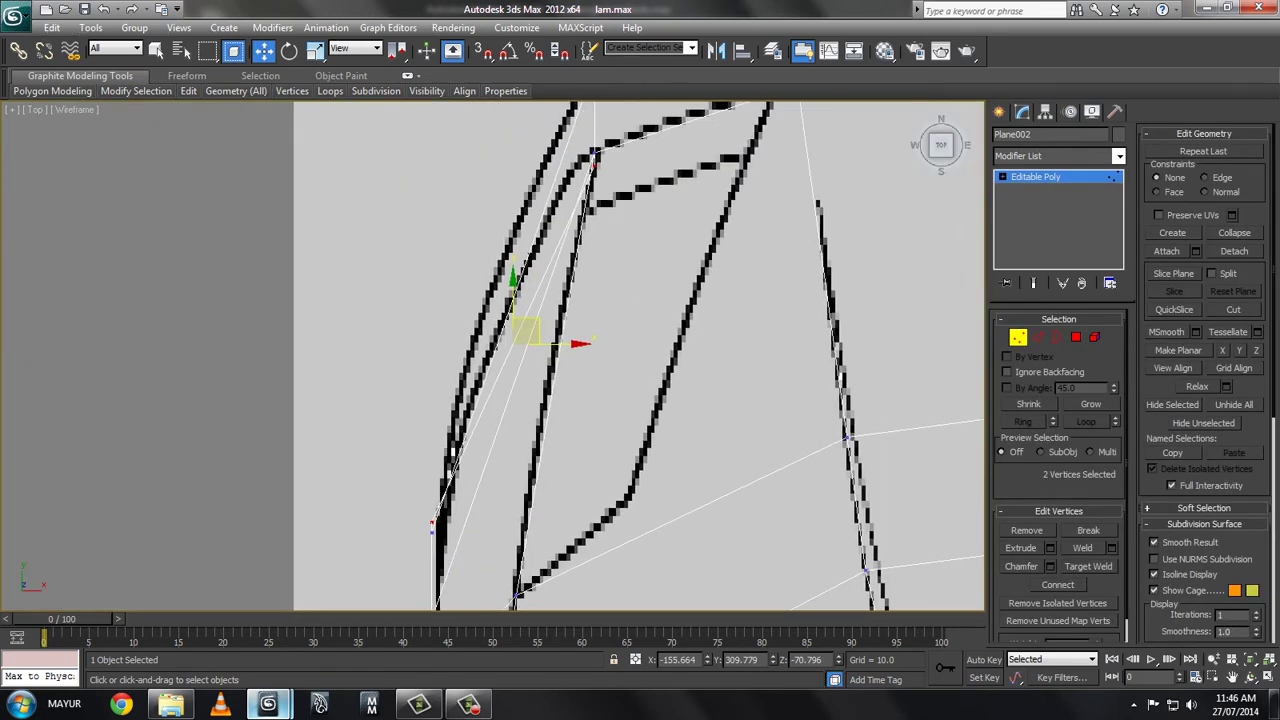
{"action": "scroll", "coordinate": [618, 356], "scroll_direction": "up", "scroll_amount": 3}
{"action": "middle_click_drag", "start_coordinate": [555, 245], "coordinate": [567, 205]}
{"action": "left_click", "coordinate": [567, 205]}
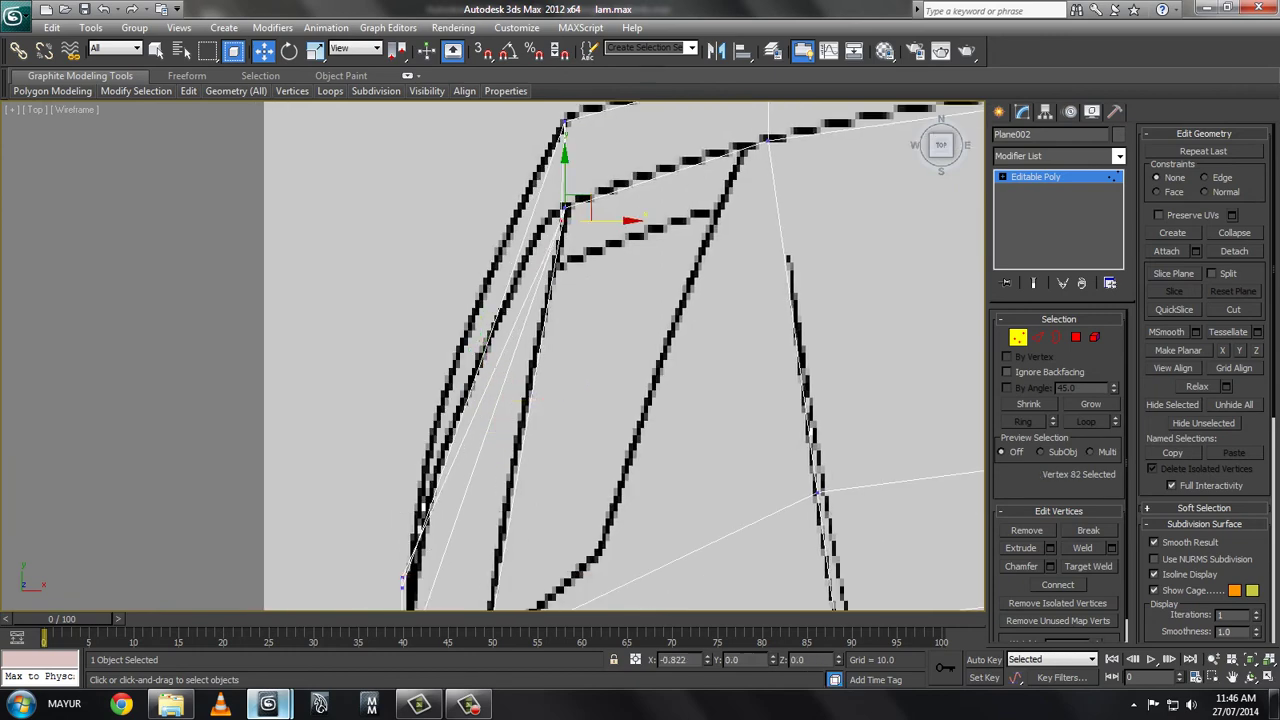
{"action": "key", "text": "alt+w"}
{"action": "key", "text": "alt+w"}
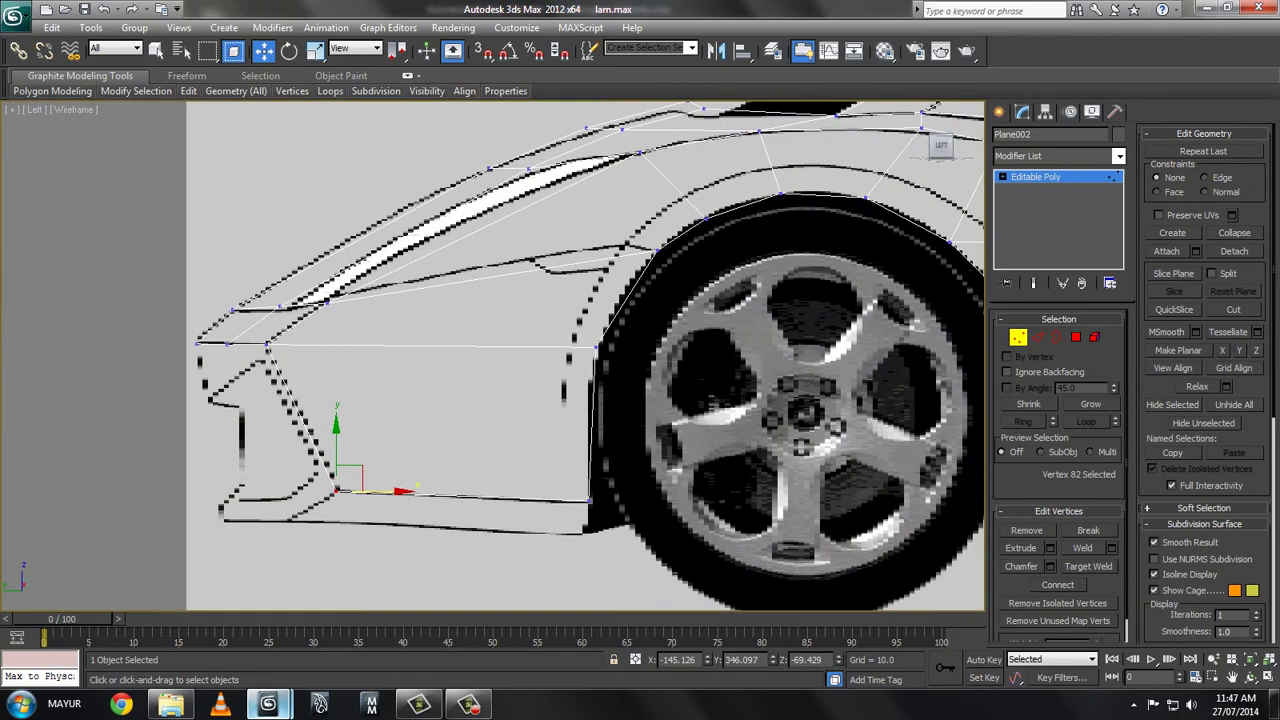
- Extend another row of faces from the bottom edge and nudge the front vertex onto the sill line
{"action": "key", "text": "2"}
{"action": "scroll", "coordinate": [585, 356], "scroll_direction": "up", "scroll_amount": 2}
{"action": "left_click_drag", "start_coordinate": [525, 497], "coordinate": [525, 515], "text": "shift"}
{"action": "key", "text": "1"}
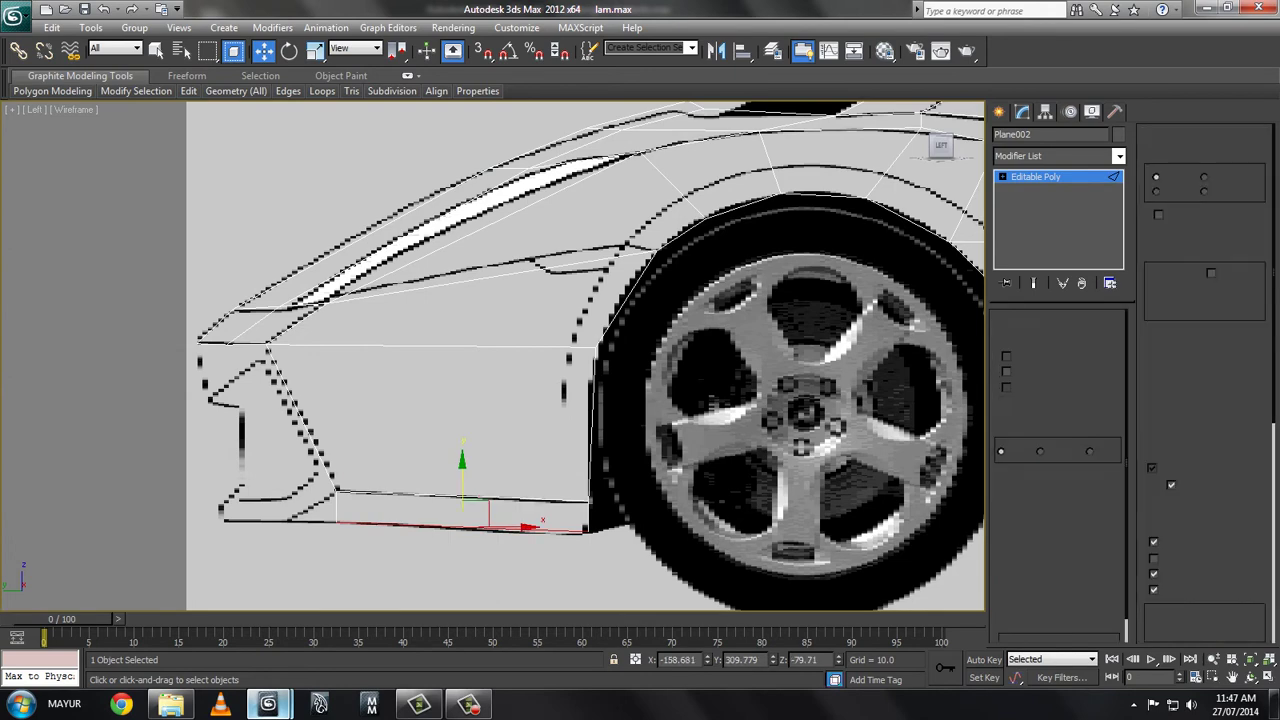
{"action": "left_click", "coordinate": [337, 495]}
{"action": "left_click", "coordinate": [287, 521]}
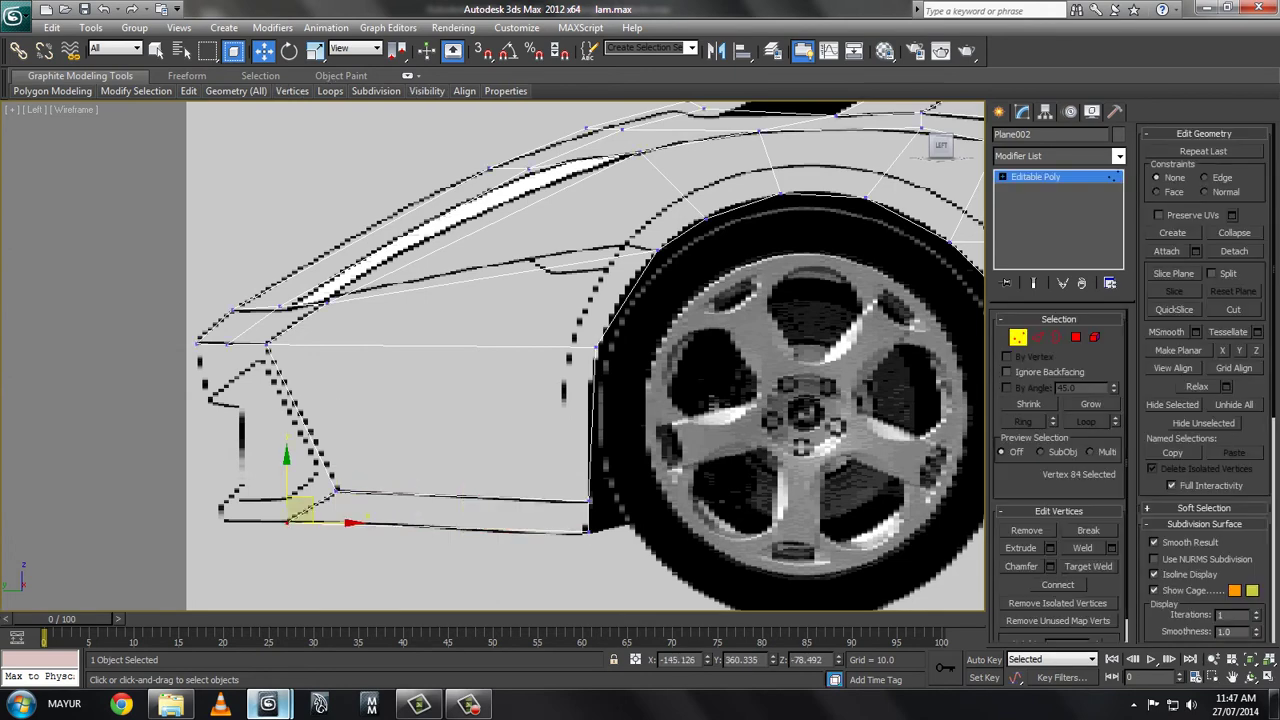
{"action": "left_click", "coordinate": [588, 530]}
{"action": "left_click_drag", "start_coordinate": [581, 500], "coordinate": [581, 503]}
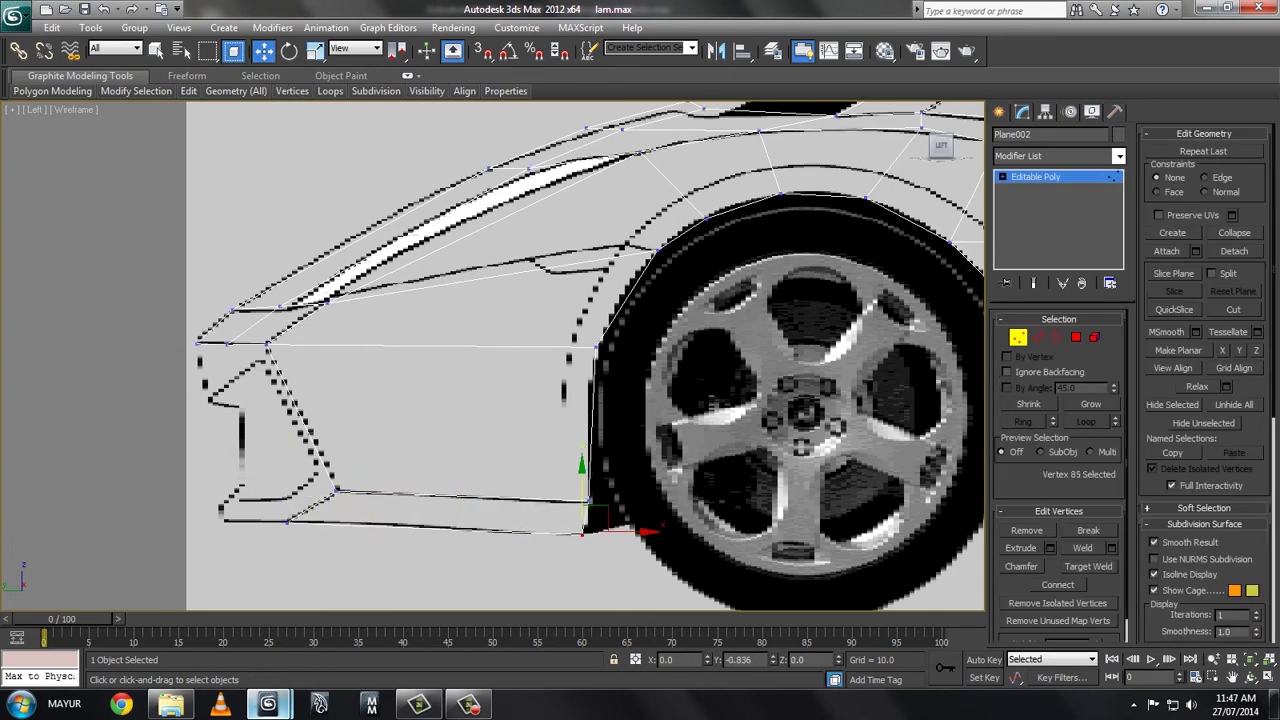
{"action": "key", "text": "alt+w"}
{"action": "key", "text": "alt+w"}
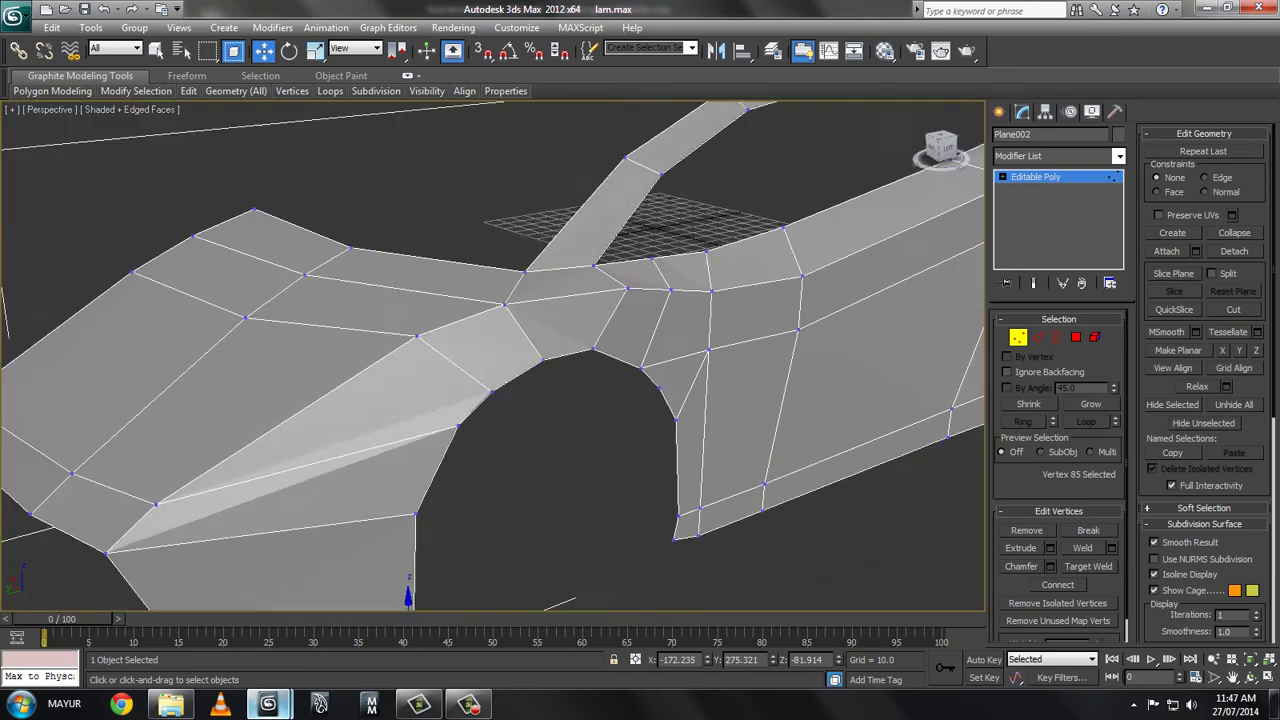
- Orbit to inspect the car's front and wing, then select a lower front edge in the top view
{"action": "mouse_move", "coordinate": [500, 400]}
{"action": "middle_mouse_down", "text": "alt"}
{"action": "mouse_move", "coordinate": [560, 340]}
{"action": "mouse_move", "coordinate": [420, 380]}
{"action": "middle_mouse_up", "text": "alt"}
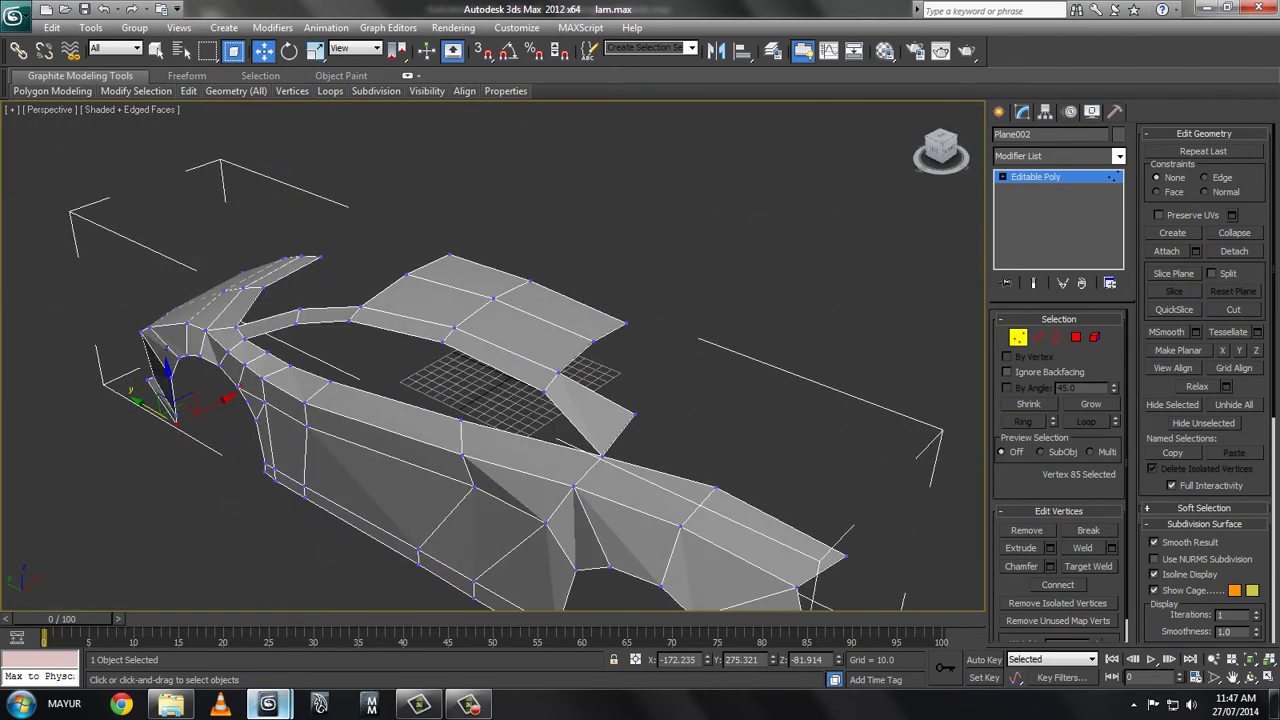
{"action": "middle_click_drag", "start_coordinate": [500, 400], "coordinate": [440, 360], "text": "alt"}
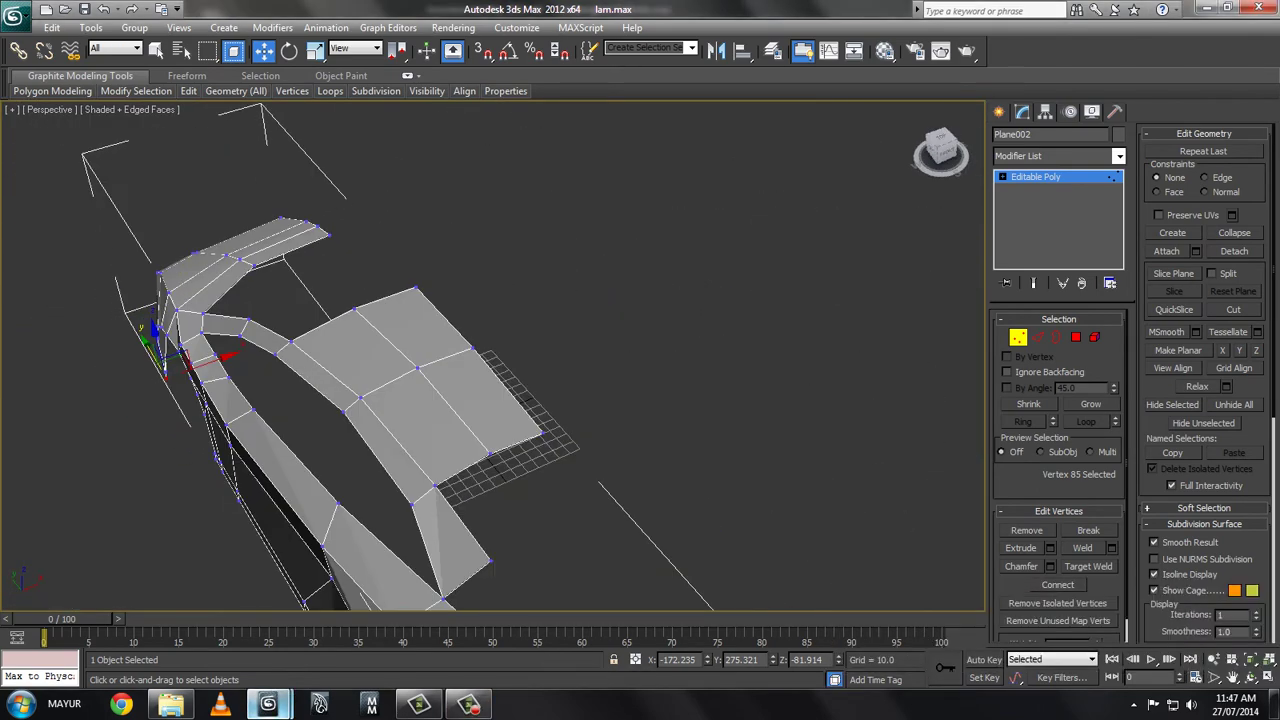
{"action": "key", "text": "2"}
{"action": "key", "text": "alt+w"}
{"action": "key", "text": "alt+w"}
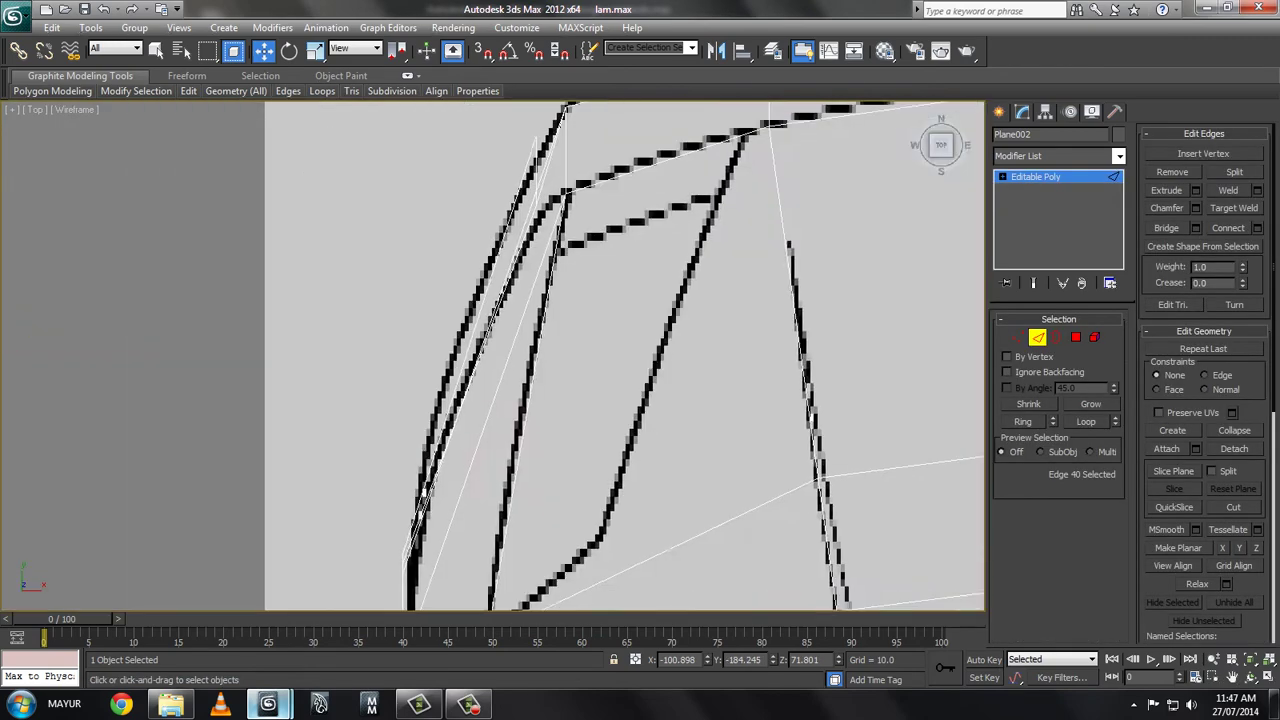
{"action": "scroll", "coordinate": [612, 355], "scroll_direction": "down", "scroll_amount": 3}
{"action": "scroll", "coordinate": [590, 227], "scroll_direction": "up", "scroll_amount": 2}
{"action": "scroll", "coordinate": [590, 227], "scroll_direction": "up", "scroll_amount": 2}
{"action": "scroll", "coordinate": [590, 227], "scroll_direction": "up", "scroll_amount": 2}
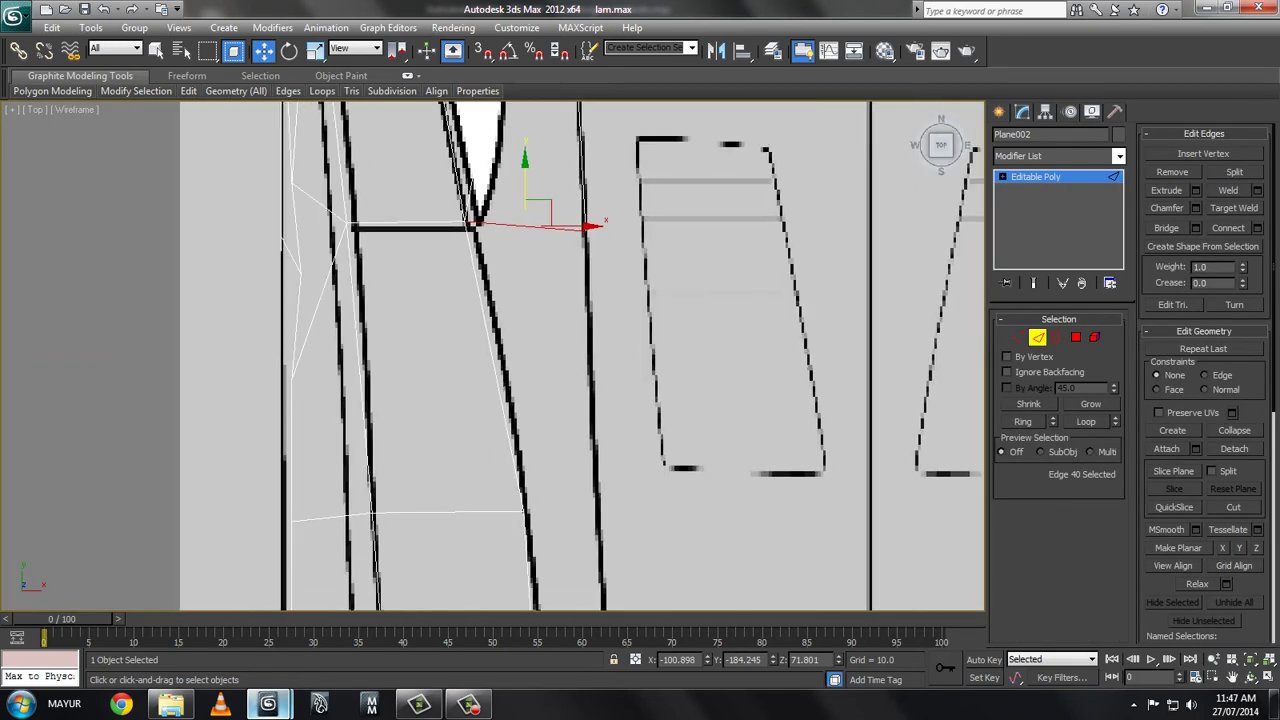
{"action": "left_click", "coordinate": [600, 512]}
{"action": "scroll", "coordinate": [600, 512], "scroll_direction": "up", "scroll_amount": 2}
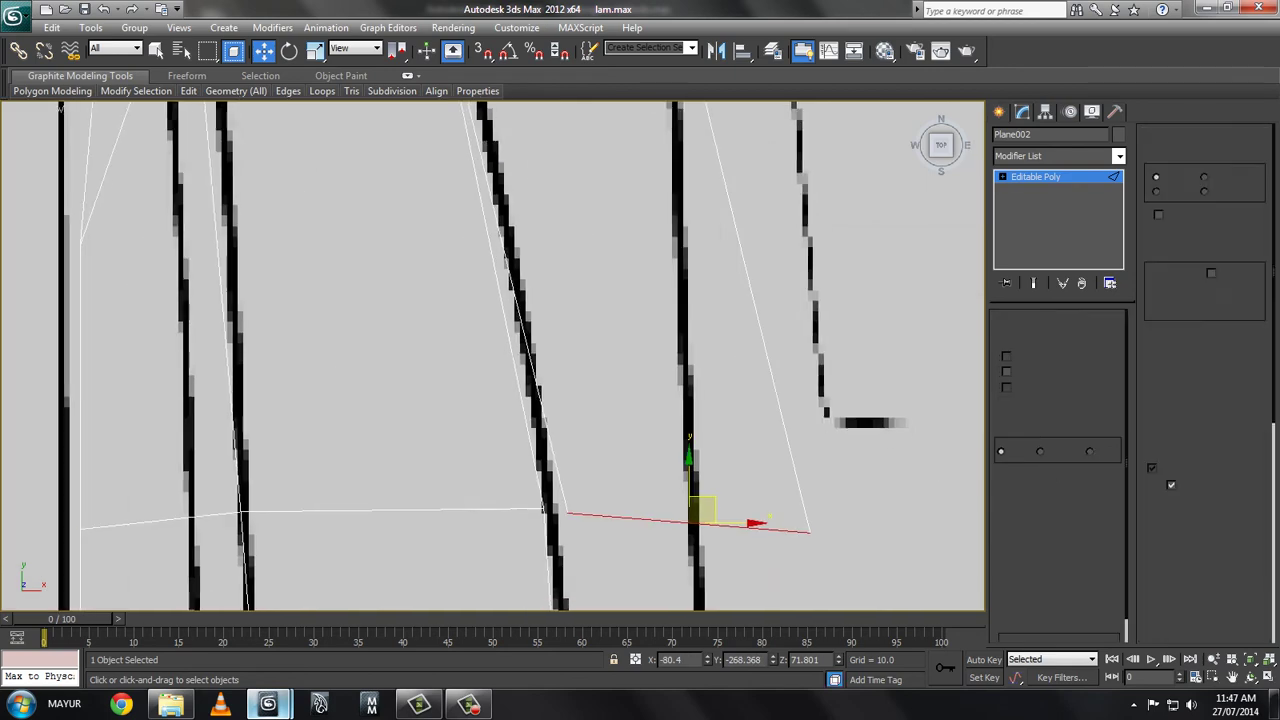
- Target-weld the stray lower-front vertex onto its neighbour
{"action": "key", "text": "1"}
{"action": "right_click", "coordinate": [567, 512]}
{"action": "left_click", "coordinate": [545, 621]}
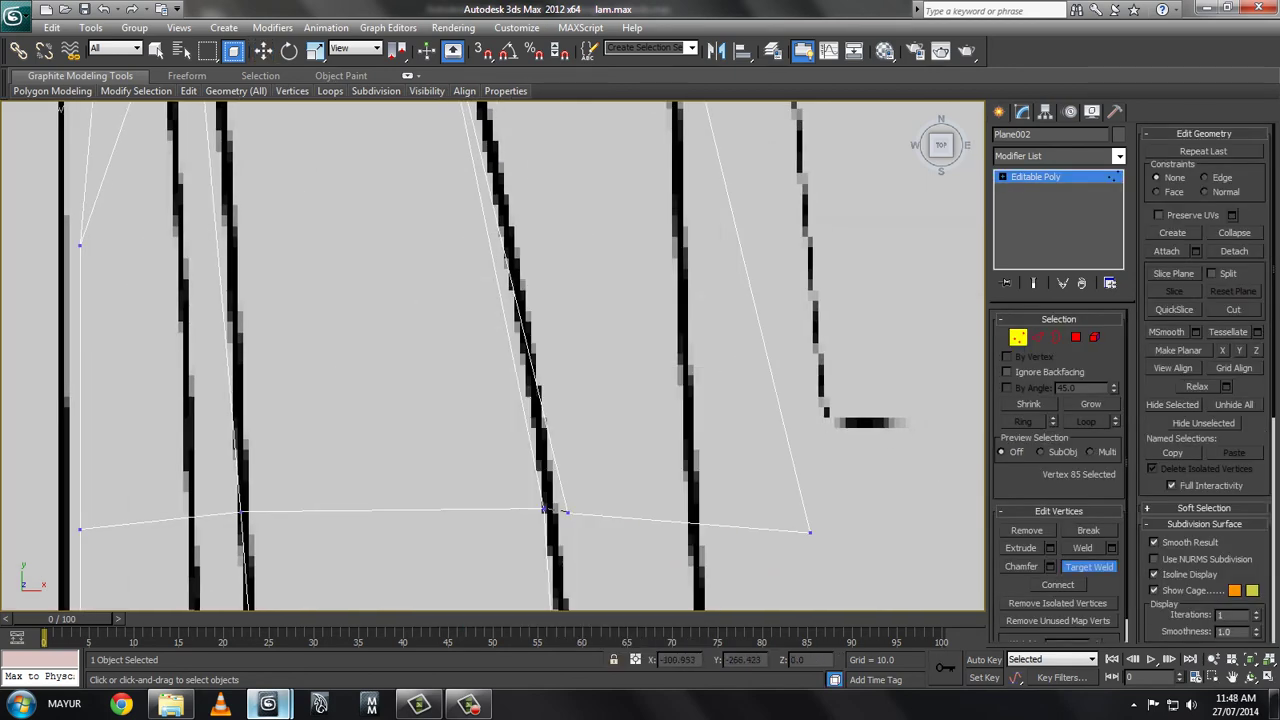
{"action": "left_click", "coordinate": [543, 509]}
{"action": "right_click", "coordinate": [543, 509]}
{"action": "scroll", "coordinate": [543, 509], "scroll_direction": "down", "scroll_amount": 2}
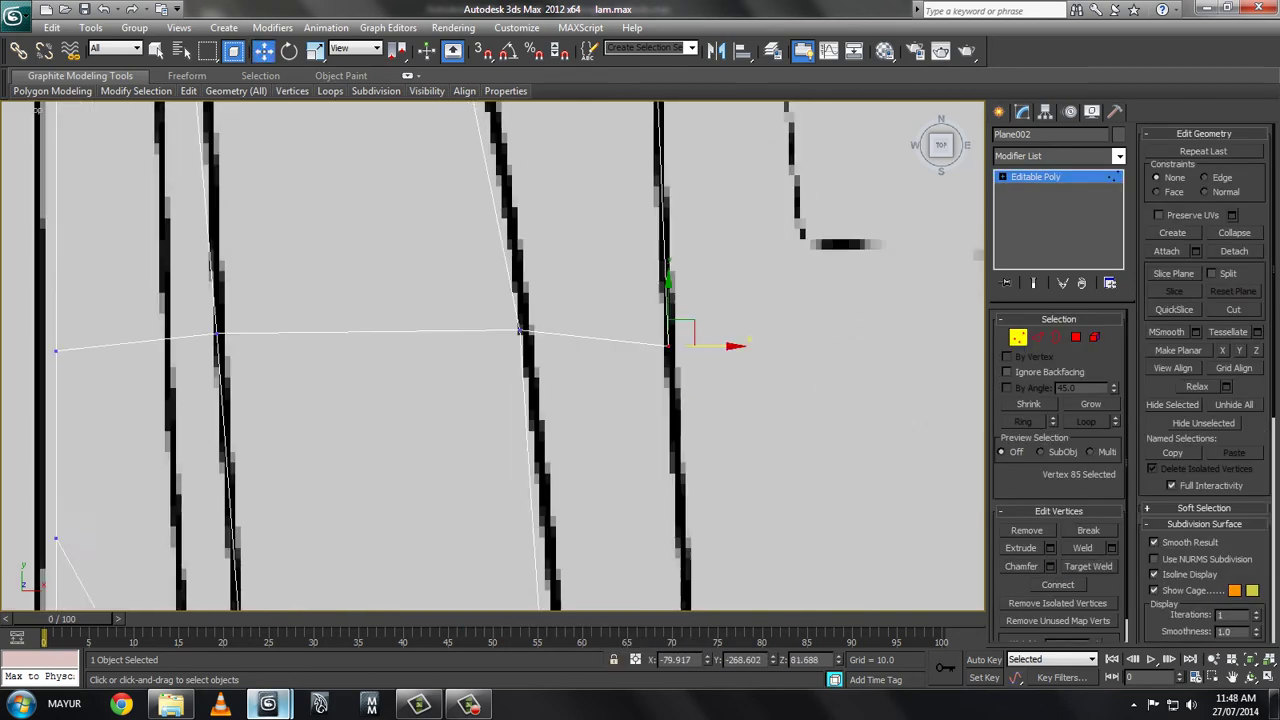
{"action": "scroll", "coordinate": [543, 509], "scroll_direction": "down", "scroll_amount": 3}
- Target-weld the front-corner vertex onto its neighbouring vertex
{"action": "key", "text": "2"}
{"action": "scroll", "coordinate": [506, 342], "scroll_direction": "up", "scroll_amount": 2}
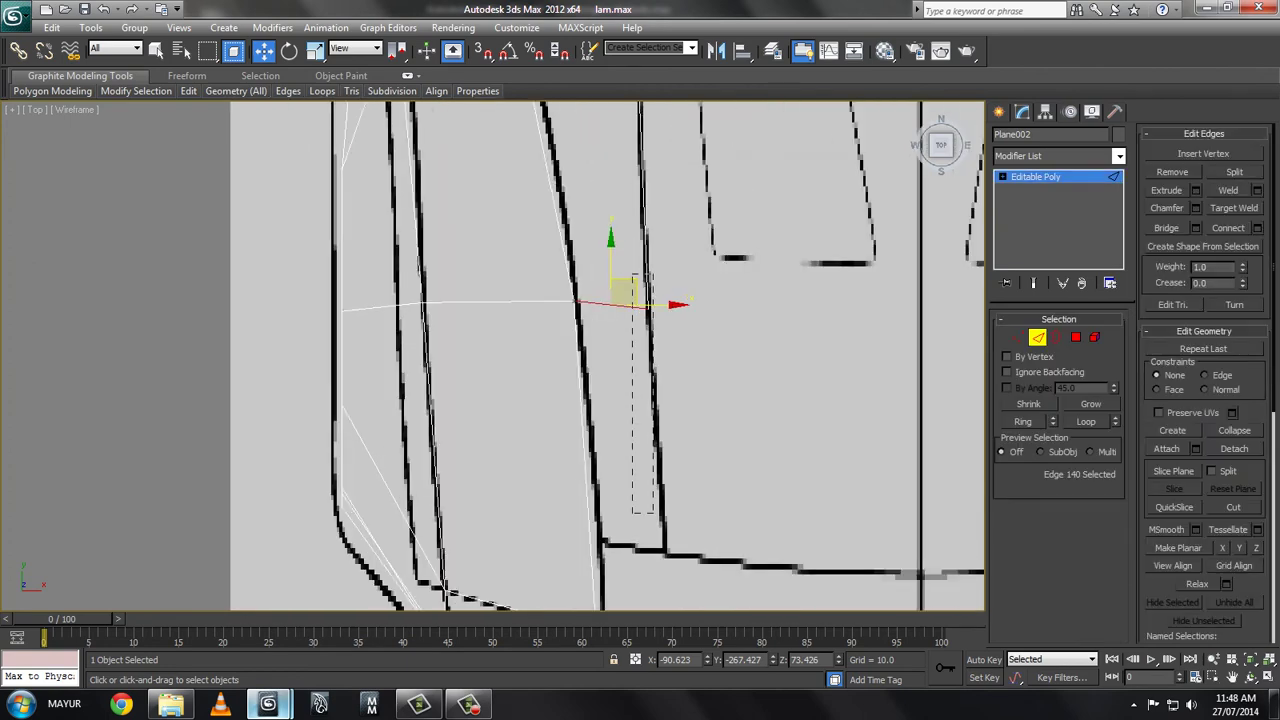
{"action": "left_click", "coordinate": [645, 520]}
{"action": "middle_click_drag", "start_coordinate": [645, 520], "coordinate": [651, 320]}
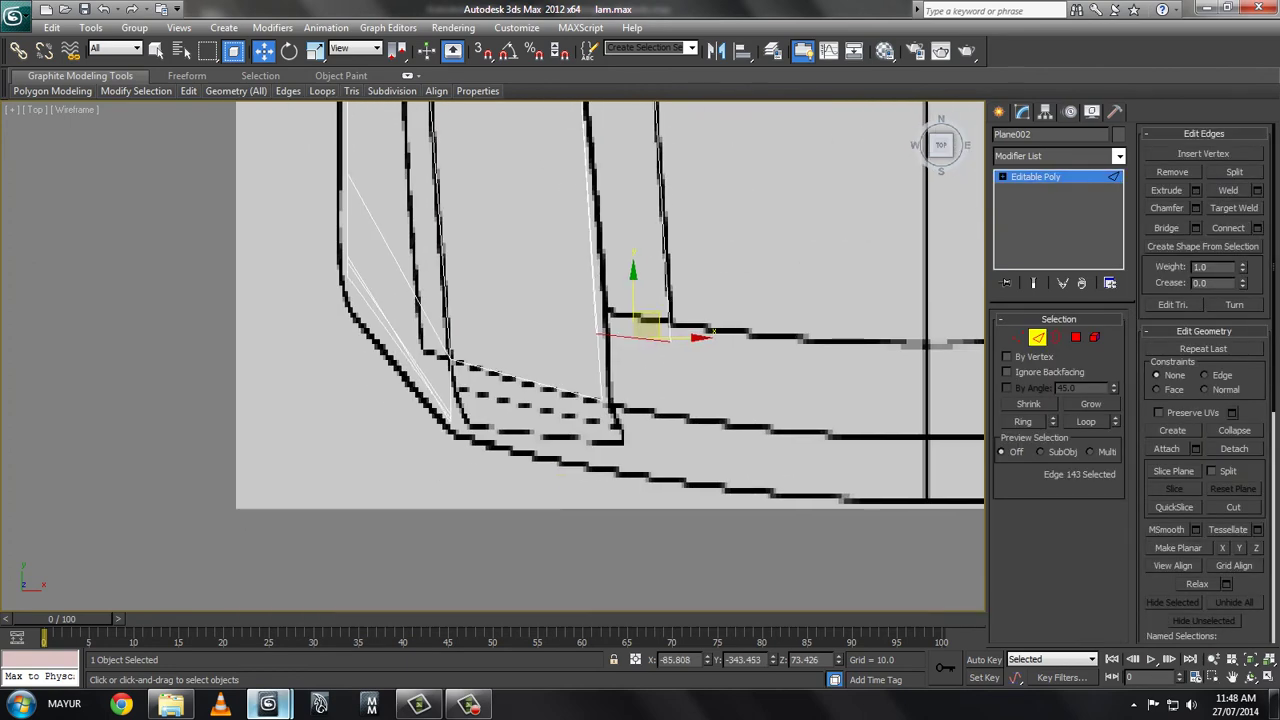
{"action": "scroll", "coordinate": [662, 410], "scroll_direction": "up", "scroll_amount": 3}
{"action": "key", "text": "1"}
{"action": "right_click", "coordinate": [662, 410]}
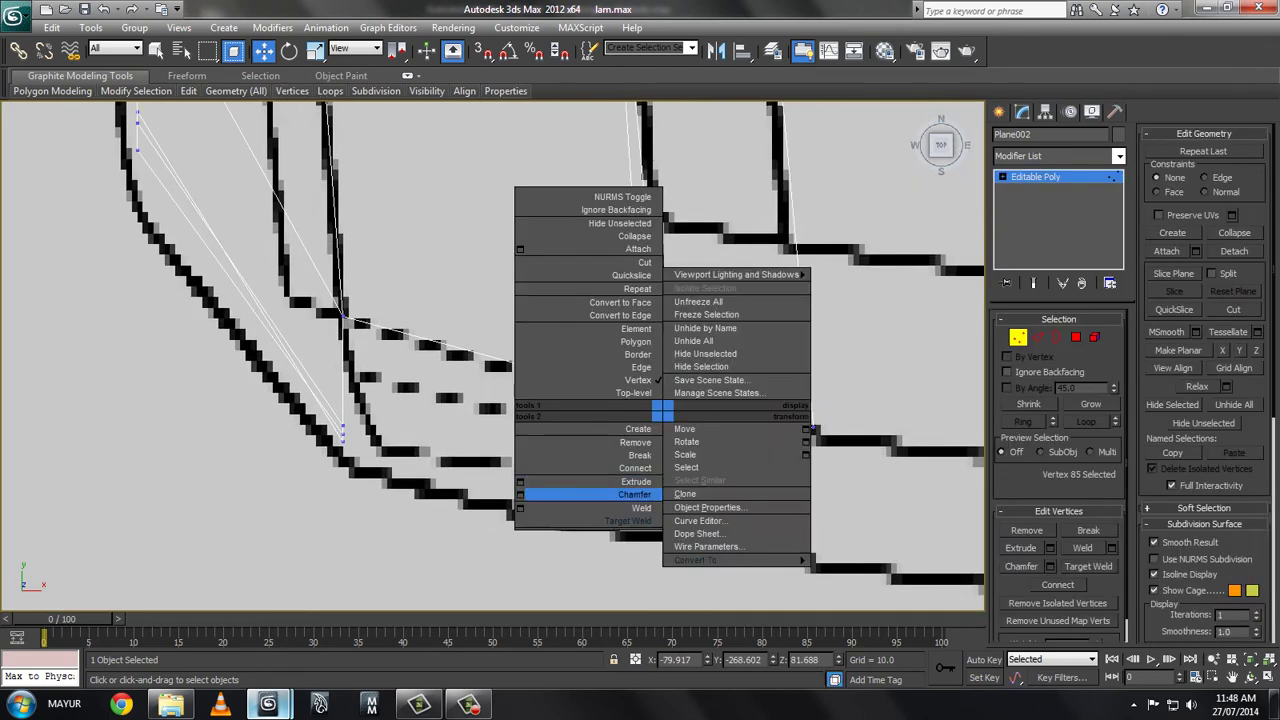
{"action": "left_click", "coordinate": [630, 521]}
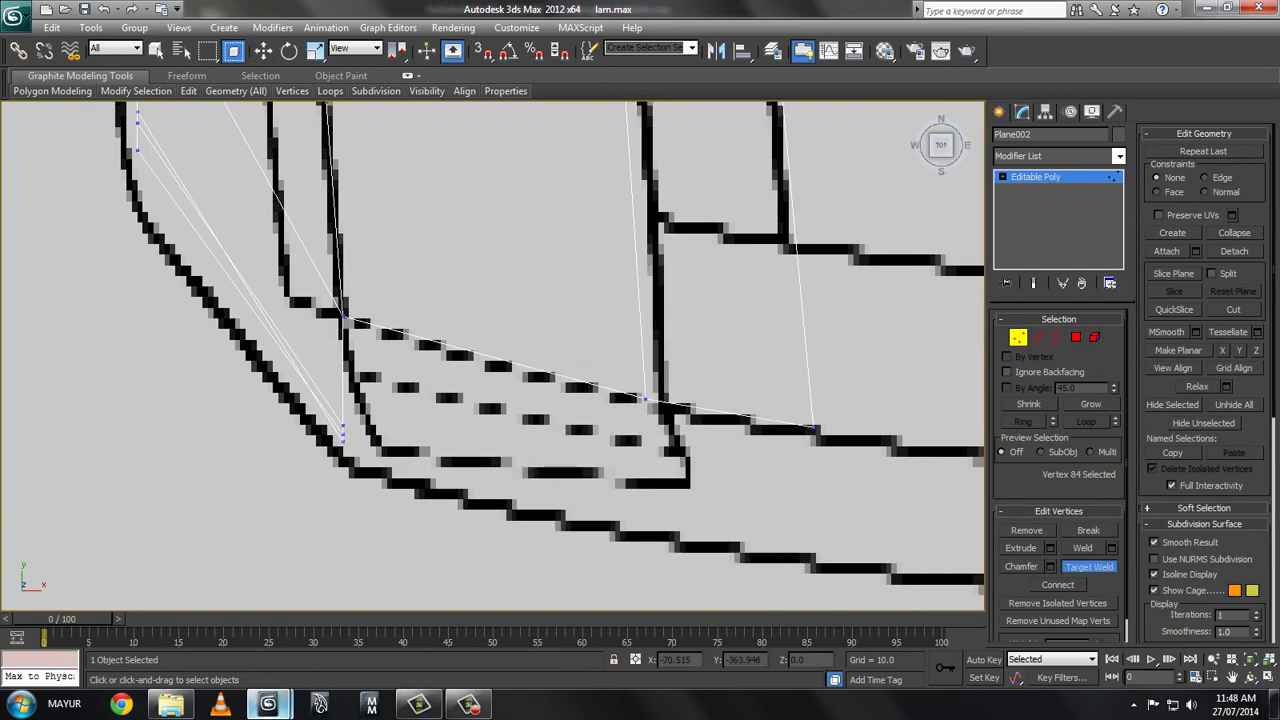
{"action": "left_click", "coordinate": [813, 428]}
{"action": "left_click", "coordinate": [808, 432]}
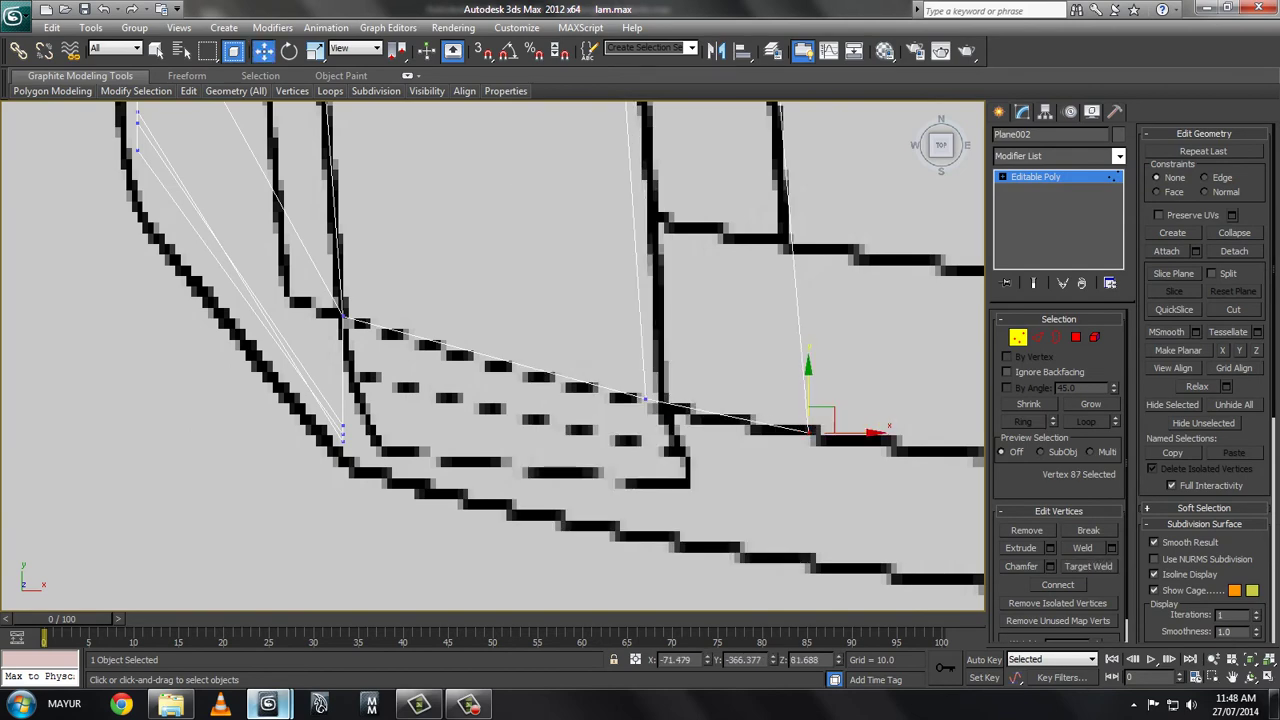
- Select two edges along the front underside in the top view
{"action": "scroll", "coordinate": [640, 420], "scroll_direction": "down", "scroll_amount": 5}
{"action": "scroll", "coordinate": [640, 420], "scroll_direction": "up", "scroll_amount": 1}
{"action": "scroll", "coordinate": [640, 420], "scroll_direction": "up", "scroll_amount": 1}
{"action": "scroll", "coordinate": [640, 420], "scroll_direction": "up", "scroll_amount": 2}
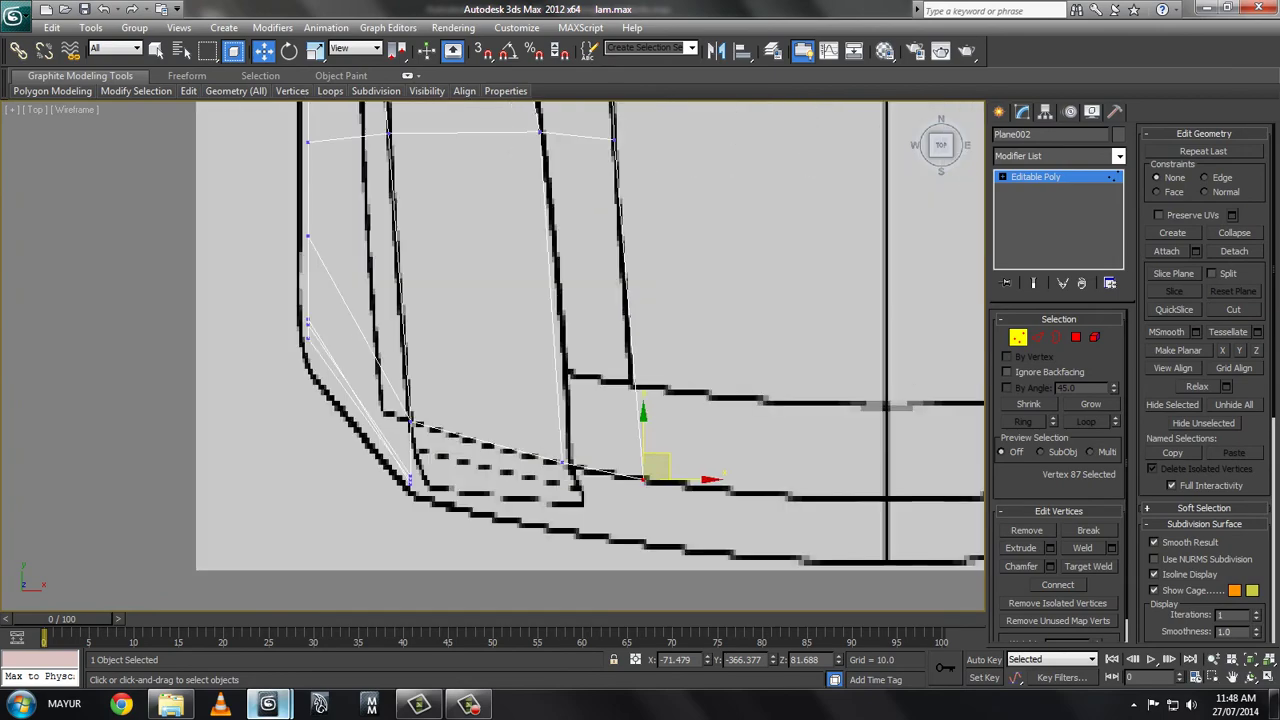
{"action": "middle_click_drag", "start_coordinate": [640, 420], "coordinate": [650, 388]}
{"action": "key", "text": "2"}
{"action": "left_click", "coordinate": [505, 410]}
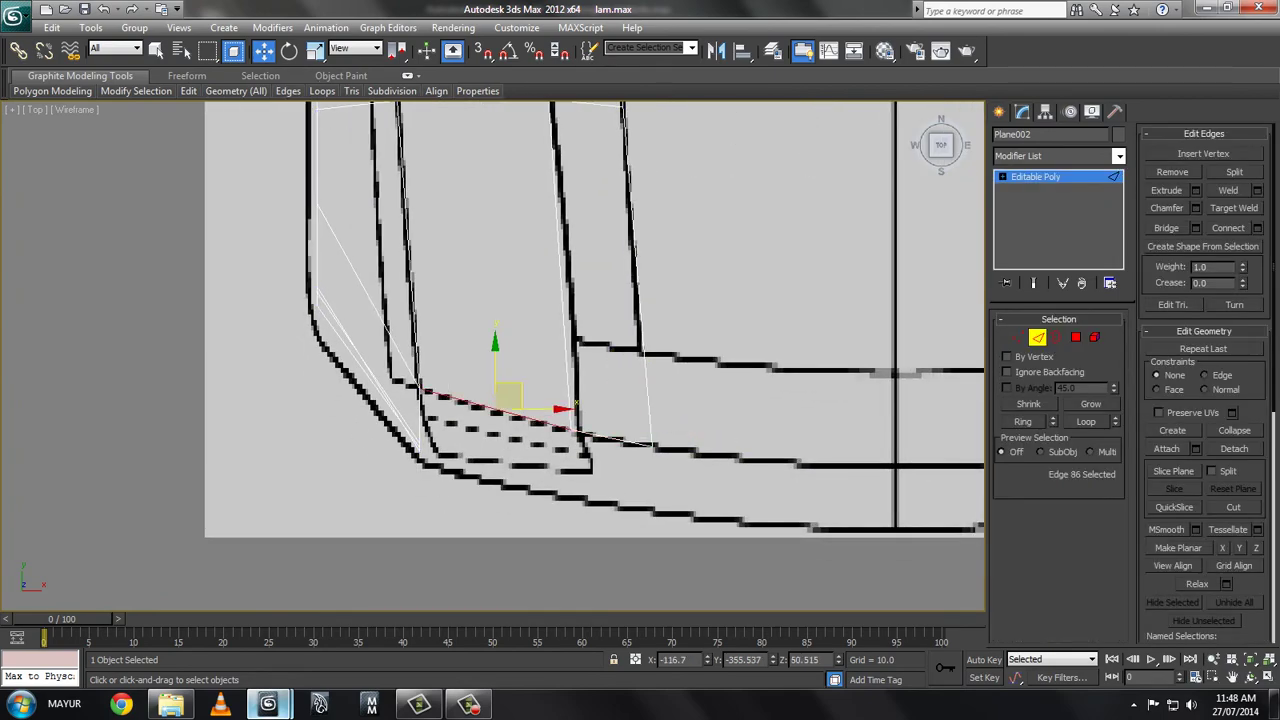
{"action": "left_click", "coordinate": [612, 437], "text": "ctrl"}
{"action": "key", "text": "alt+w"}
{"action": "key", "text": "alt+w"}
- Move the selected top edges down onto the side blueprint's outline at the front fender
{"action": "scroll", "coordinate": [490, 420], "scroll_direction": "down", "scroll_amount": 2}
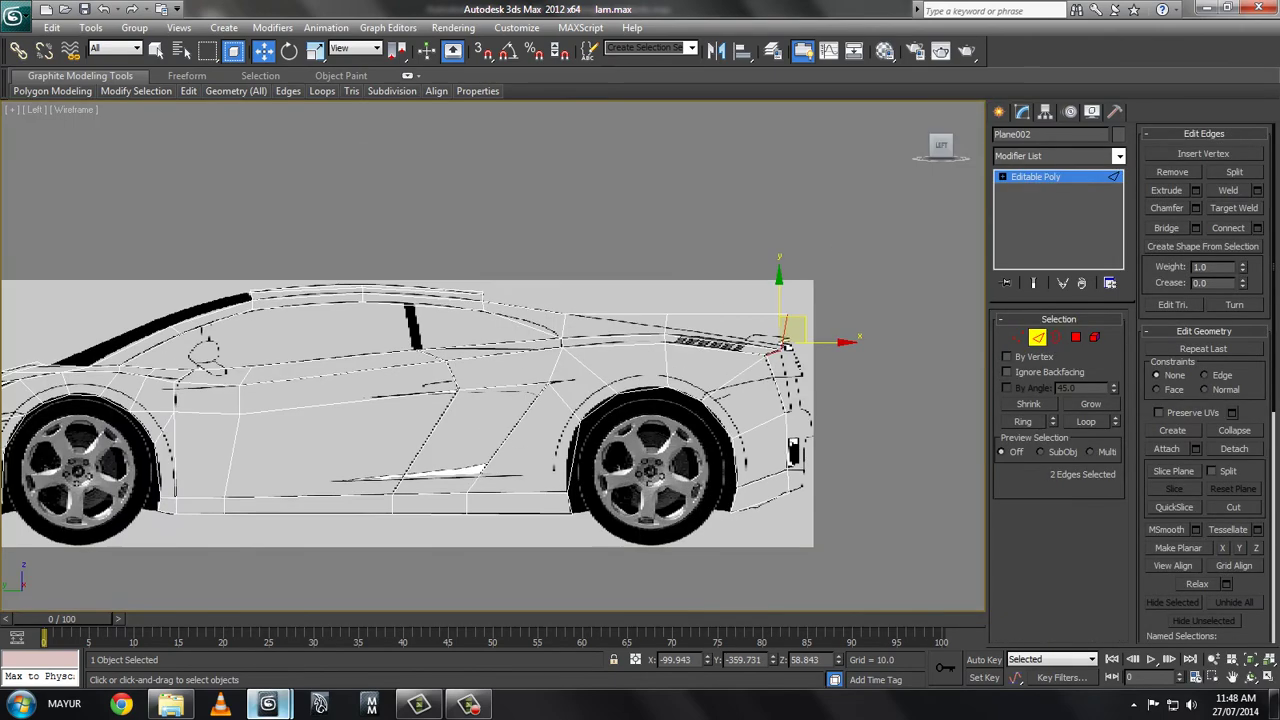
{"action": "scroll", "coordinate": [900, 420], "scroll_direction": "up", "scroll_amount": 2}
{"action": "scroll", "coordinate": [900, 420], "scroll_direction": "up", "scroll_amount": 2}
{"action": "scroll", "coordinate": [900, 420], "scroll_direction": "up", "scroll_amount": 1}
{"action": "scroll", "coordinate": [900, 420], "scroll_direction": "up", "scroll_amount": 2}
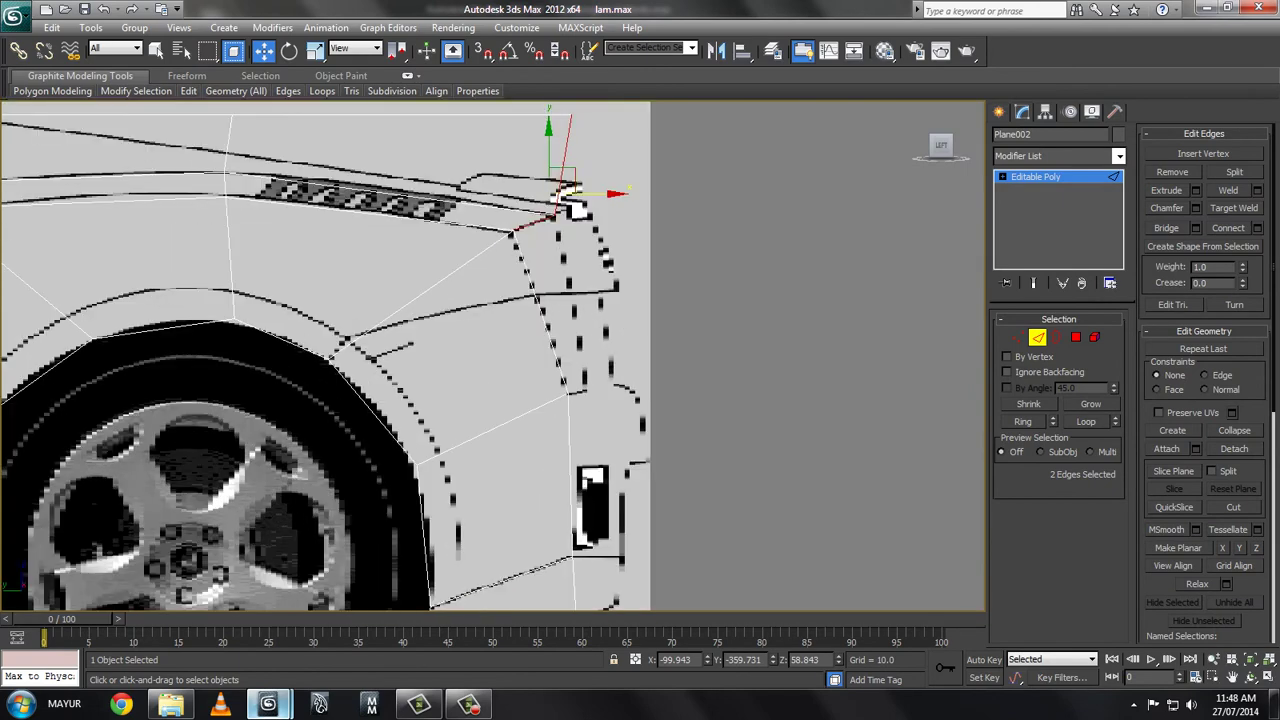
{"action": "middle_click_drag", "start_coordinate": [577, 210], "coordinate": [771, 291]}
{"action": "key", "text": "1"}
{"action": "key", "text": "alt+w"}
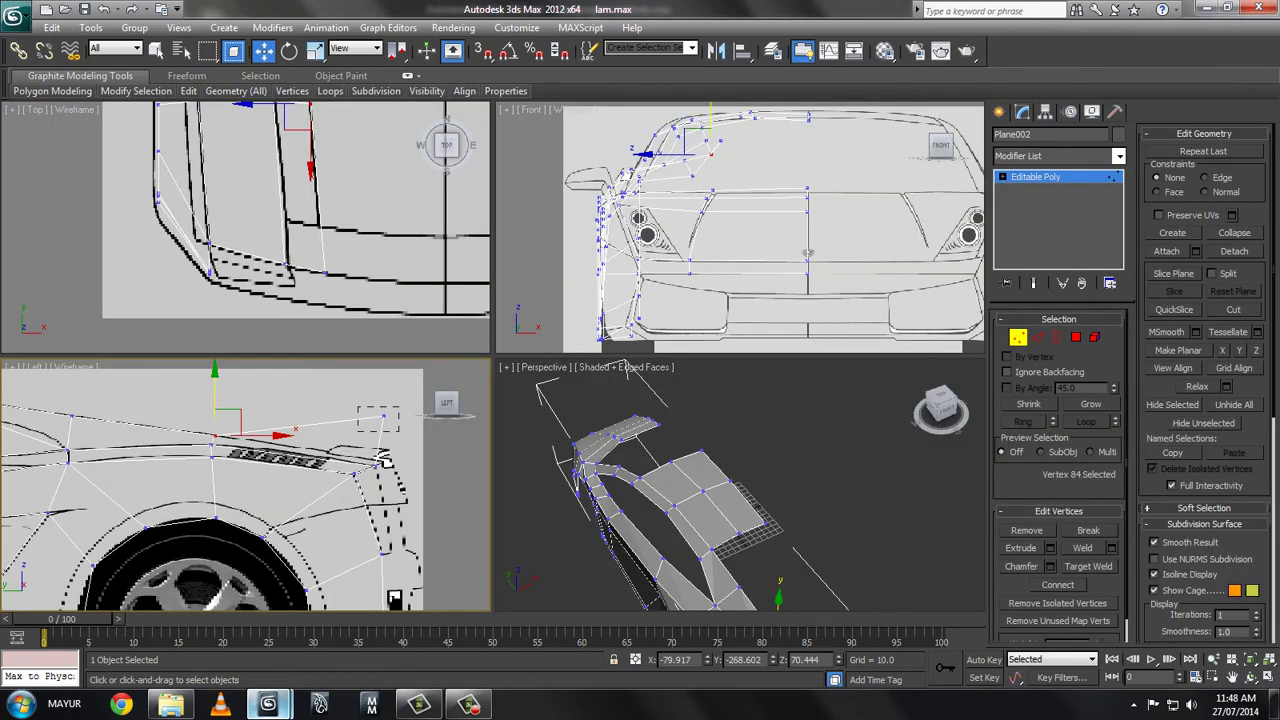
{"action": "left_click", "coordinate": [383, 415]}
{"action": "key", "text": "2"}
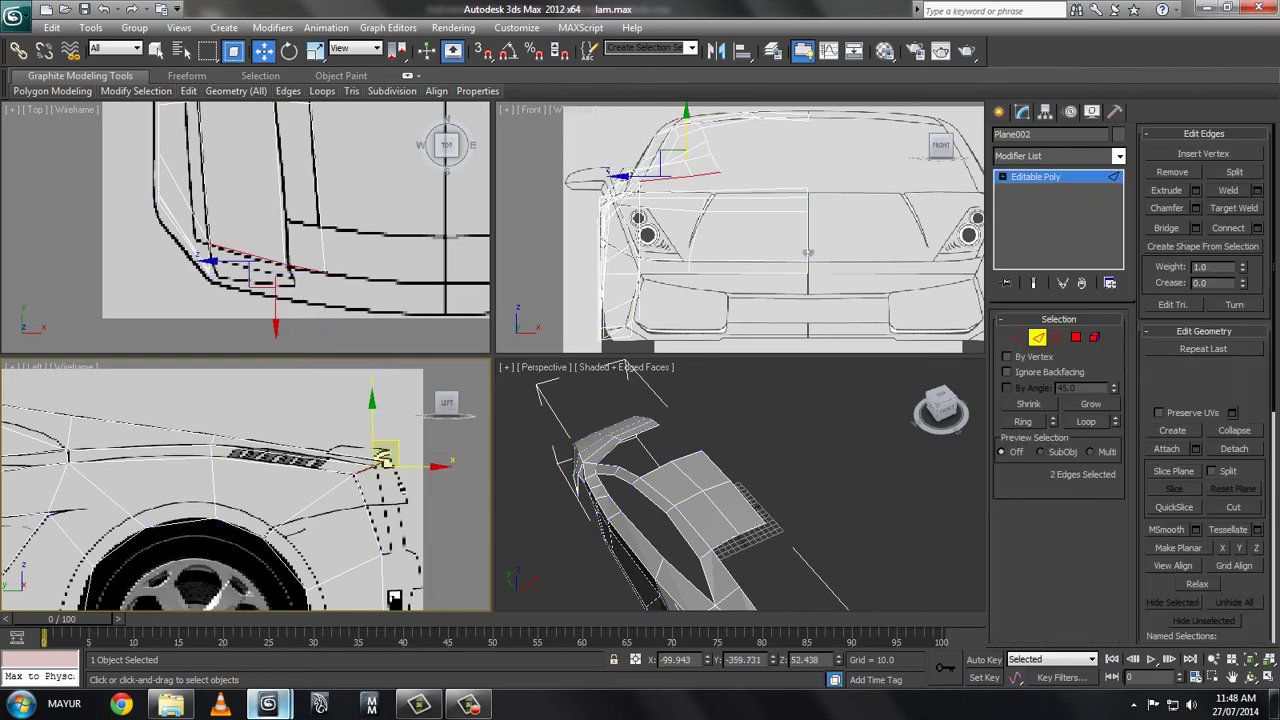
{"action": "key", "text": "alt+w"}
{"action": "middle_click_drag", "start_coordinate": [748, 246], "coordinate": [735, 240]}
{"action": "left_click_drag", "start_coordinate": [735, 243], "coordinate": [740, 249]}
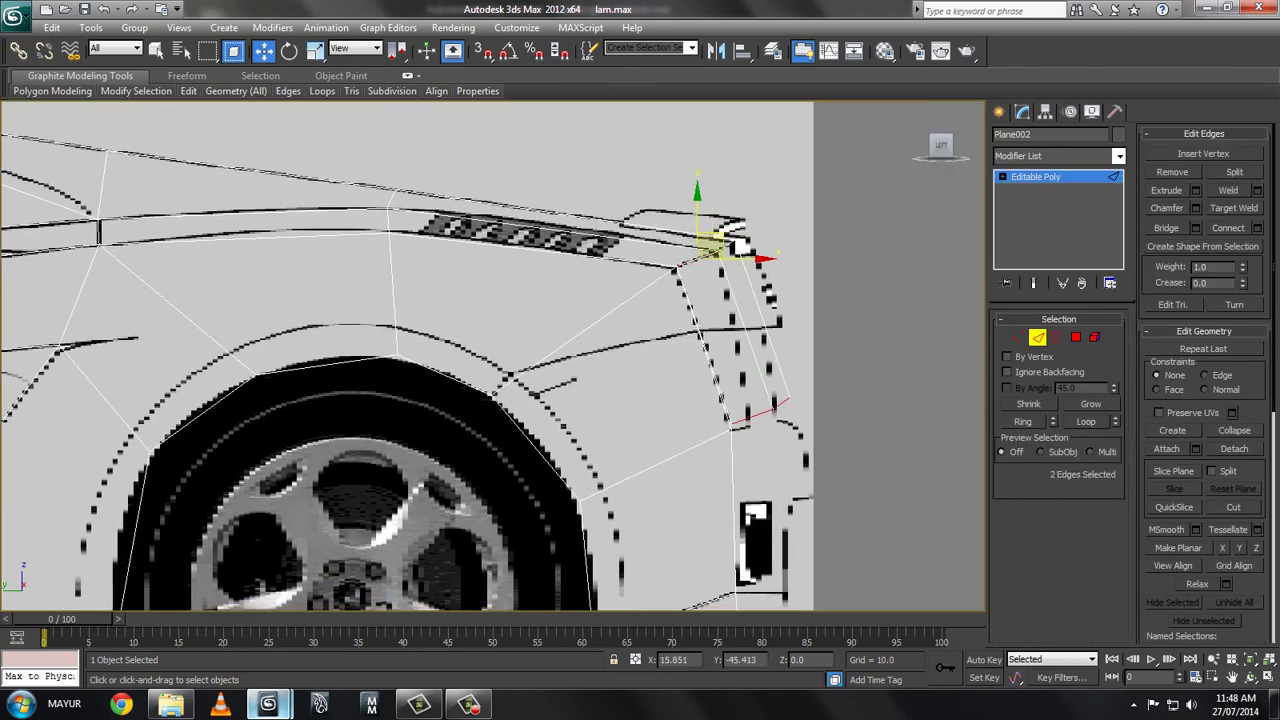
- Target Weld the stray corner vertex onto its neighbouring vertex
{"action": "scroll", "coordinate": [760, 405], "scroll_direction": "up", "scroll_amount": 5}
{"action": "scroll", "coordinate": [760, 405], "scroll_direction": "up", "scroll_amount": 3}
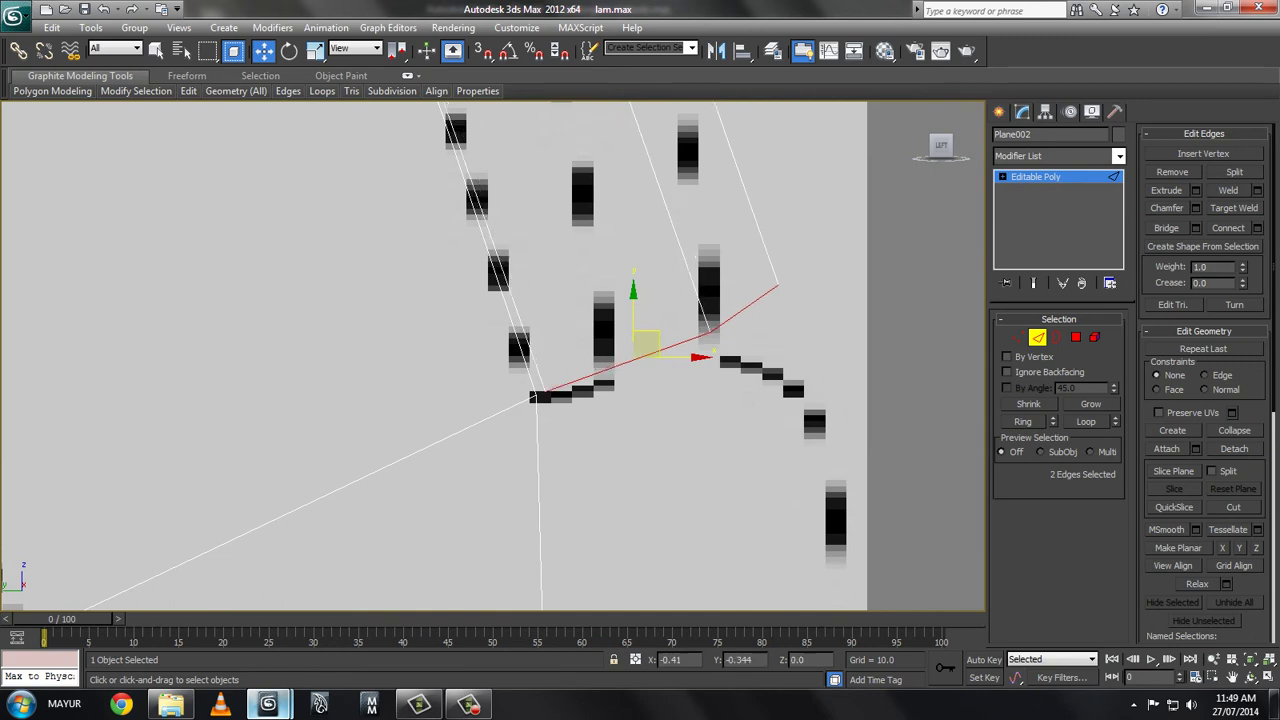
{"action": "key", "text": "ctrl+d"}
{"action": "key", "text": "1"}
{"action": "left_click", "coordinate": [540, 395]}
{"action": "right_click", "coordinate": [540, 392]}
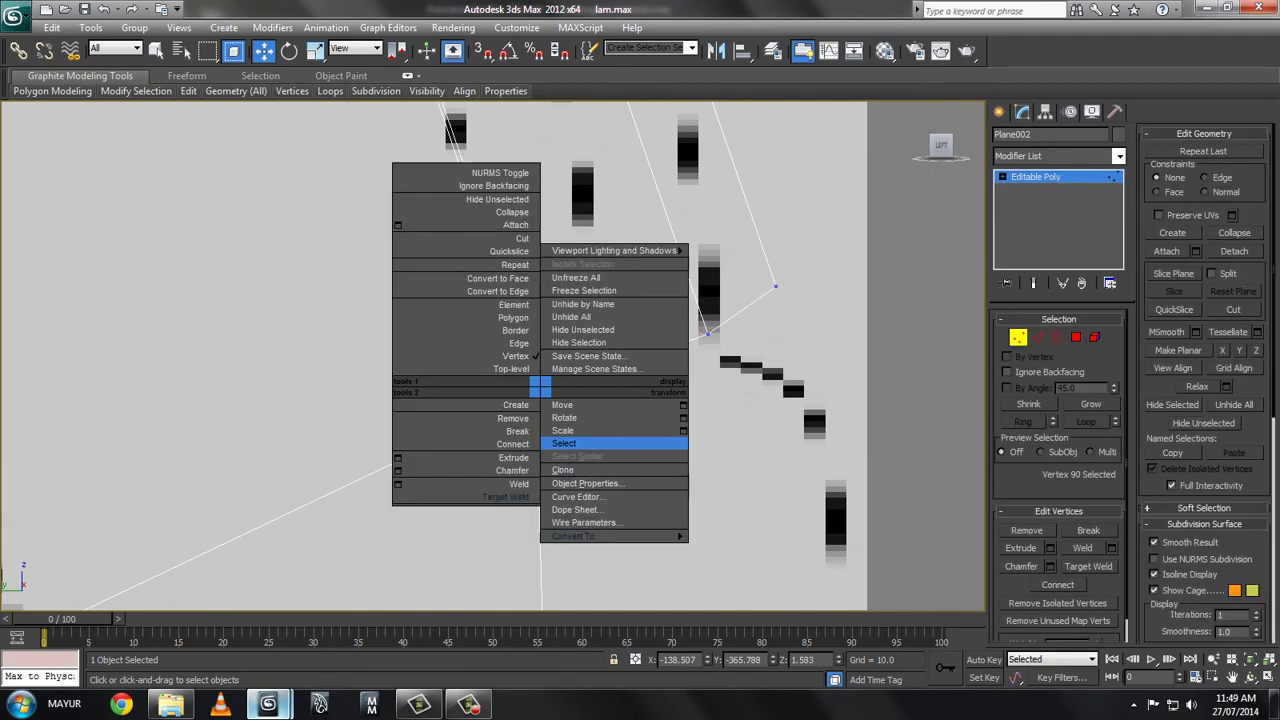
{"action": "left_click", "coordinate": [614, 443]}
{"action": "left_click", "coordinate": [540, 395]}
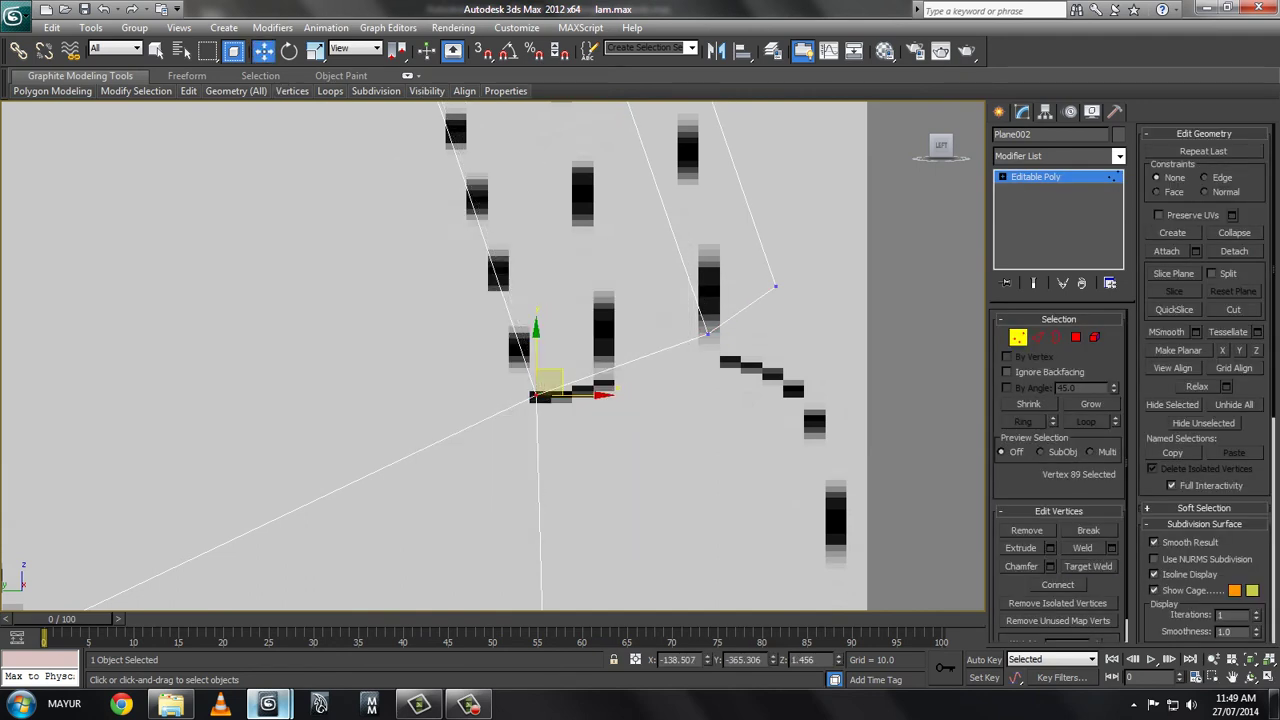
- Target Weld the loose vertices at the lower body corner beside the wheel
{"action": "key", "text": "2"}
{"action": "scroll", "coordinate": [540, 395], "scroll_direction": "up", "scroll_amount": 4}
{"action": "middle_click_drag", "start_coordinate": [540, 395], "coordinate": [558, 308]}
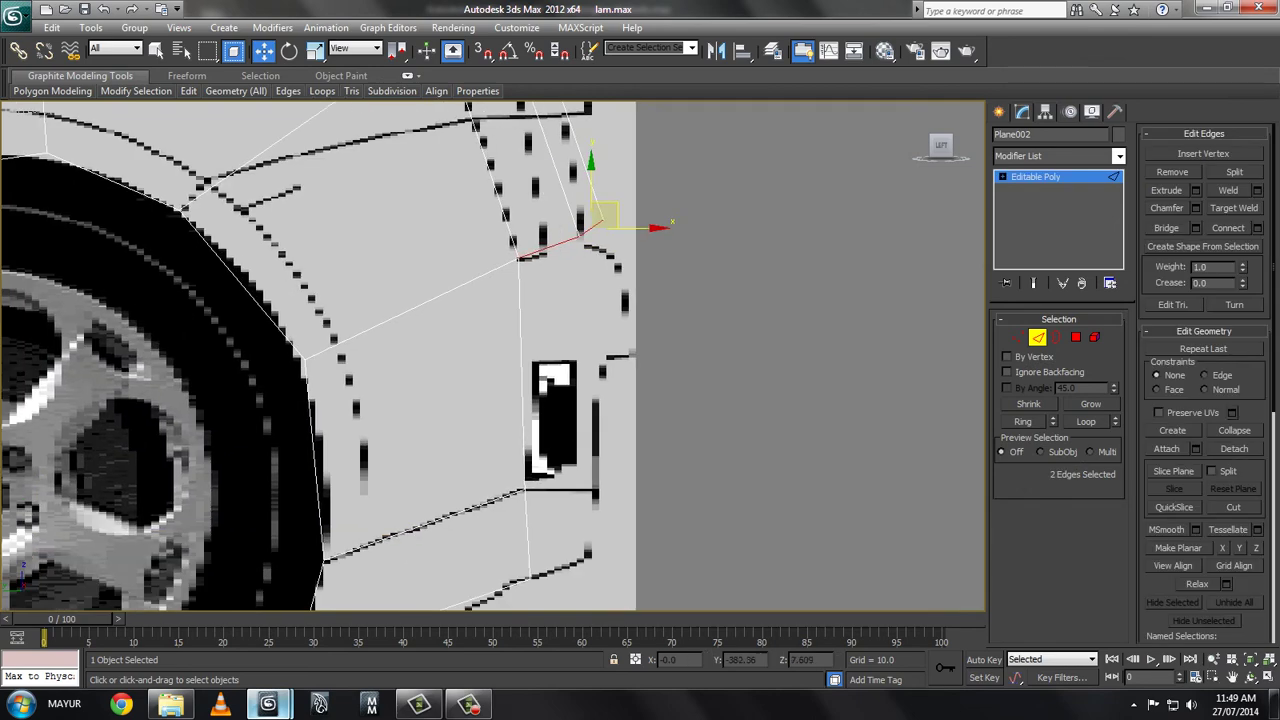
{"action": "scroll", "coordinate": [520, 490], "scroll_direction": "up", "scroll_amount": 2}
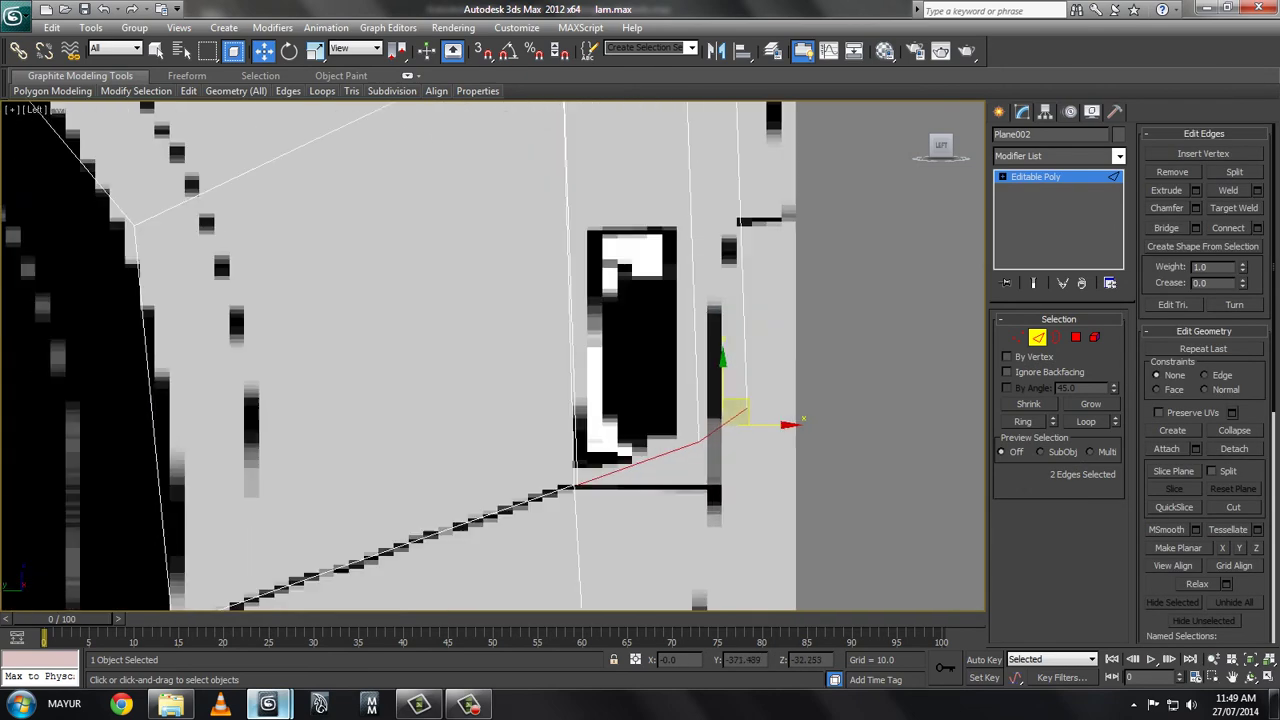
{"action": "scroll", "coordinate": [520, 490], "scroll_direction": "up", "scroll_amount": 3}
{"action": "middle_click_drag", "start_coordinate": [610, 408], "coordinate": [573, 350]}
{"action": "key", "text": "1"}
{"action": "right_click", "coordinate": [573, 350]}
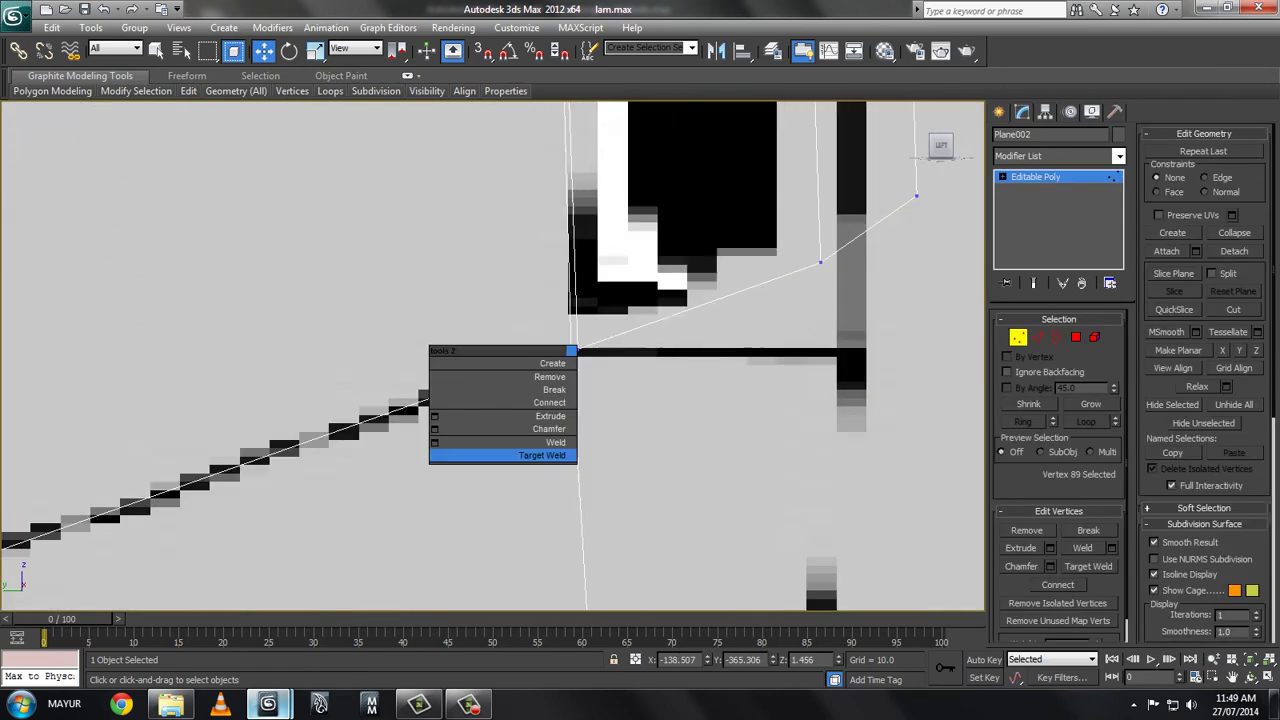
{"action": "left_click", "coordinate": [500, 455]}
{"action": "key", "text": "2"}
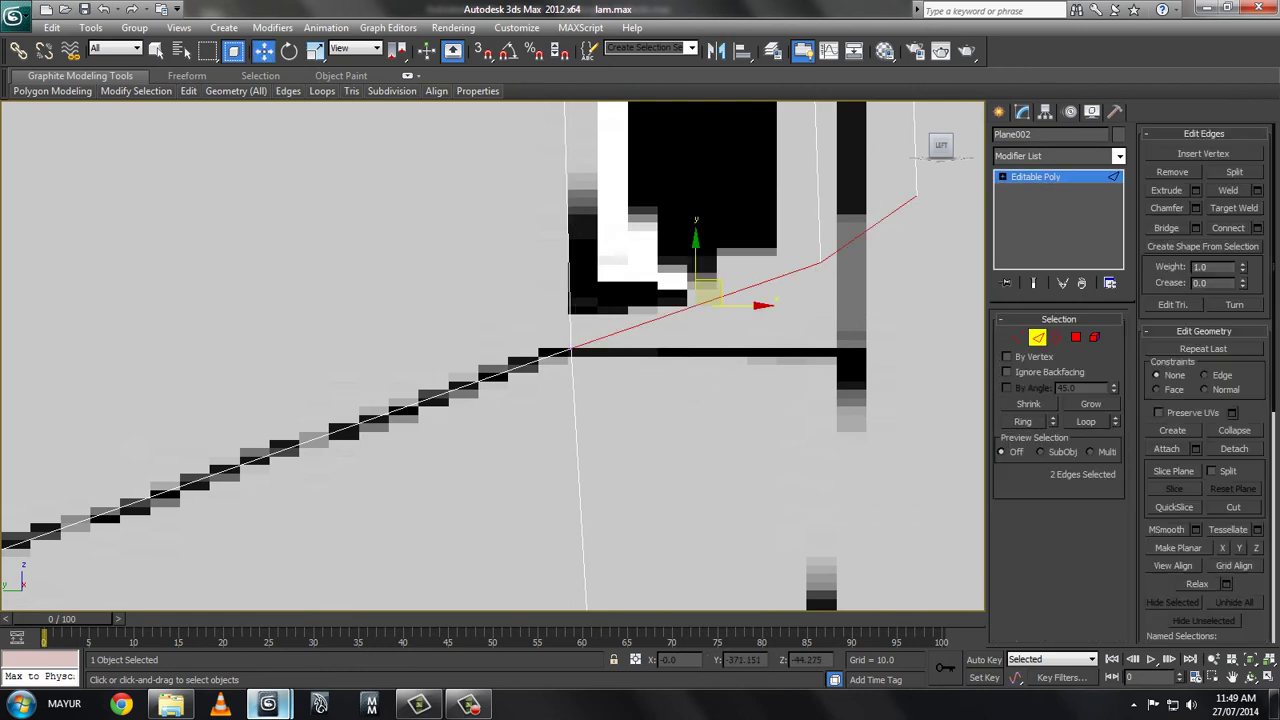
- Target Weld the remaining loose vertex, then inspect the shell in the four-view layout
{"action": "scroll", "coordinate": [570, 340], "scroll_direction": "down", "scroll_amount": 3}
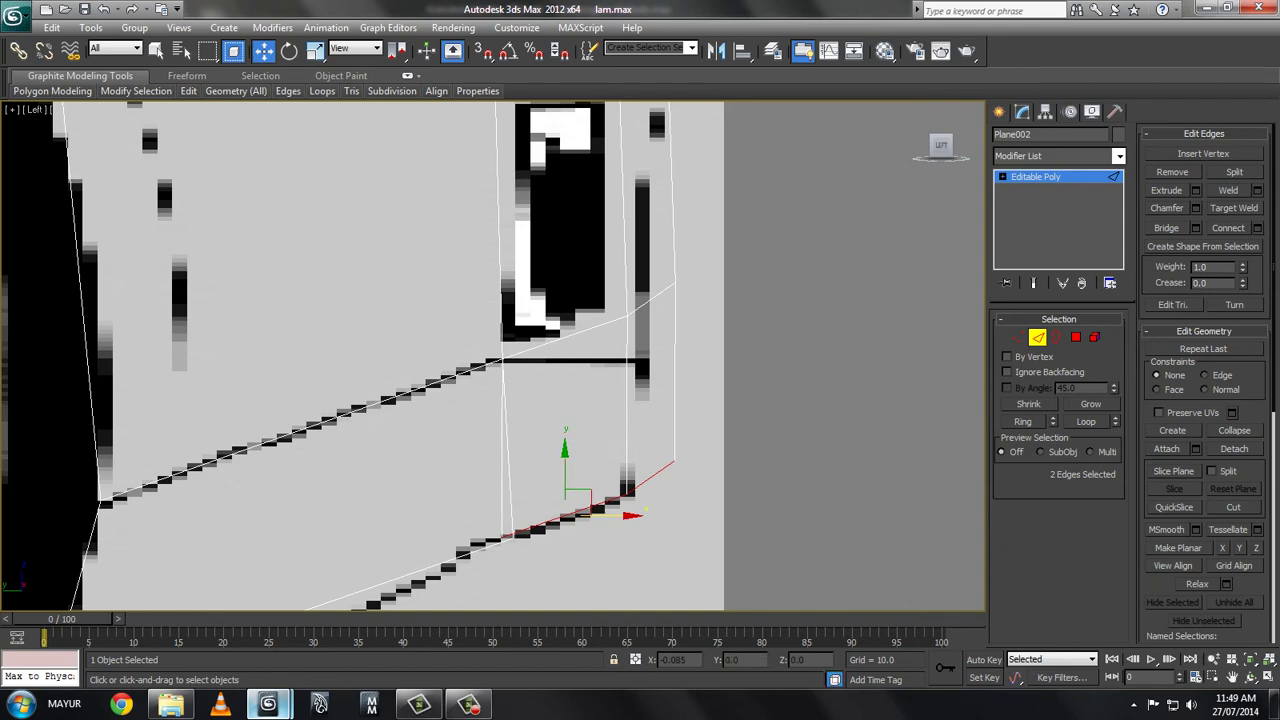
{"action": "key", "text": "1"}
{"action": "right_click", "coordinate": [490, 520]}
{"action": "left_click", "coordinate": [415, 639]}
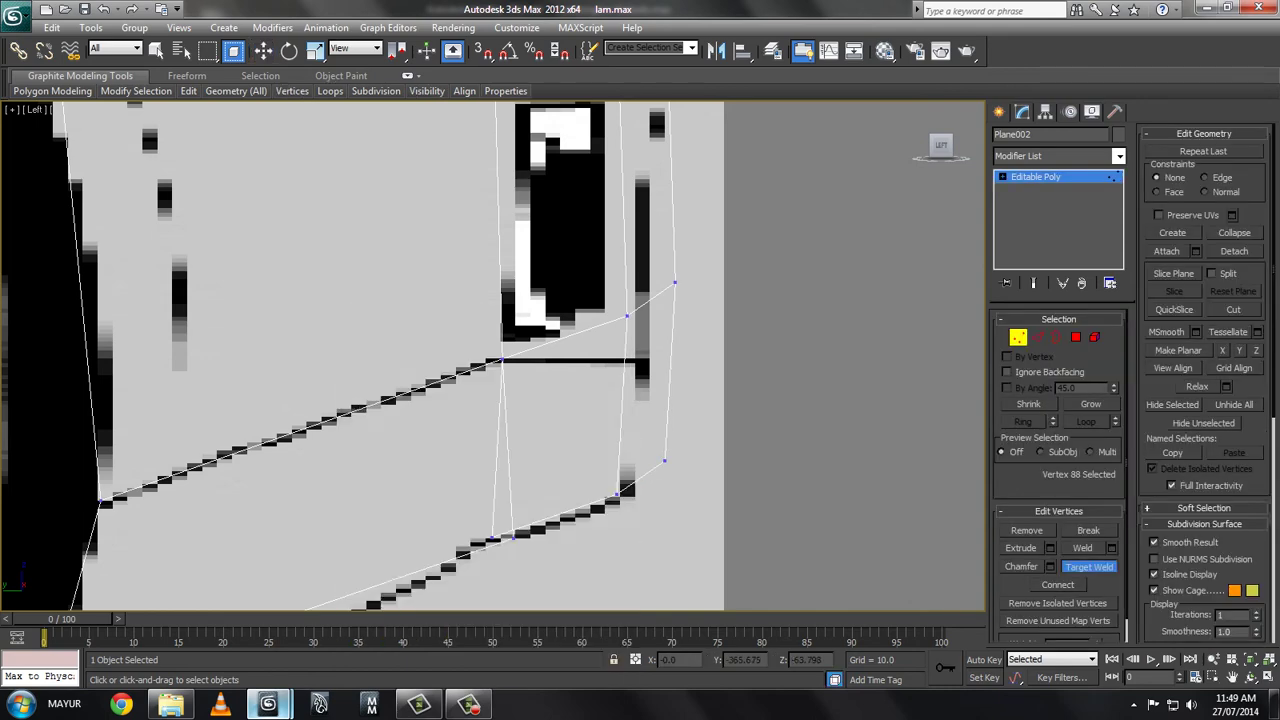
{"action": "key", "text": "w"}
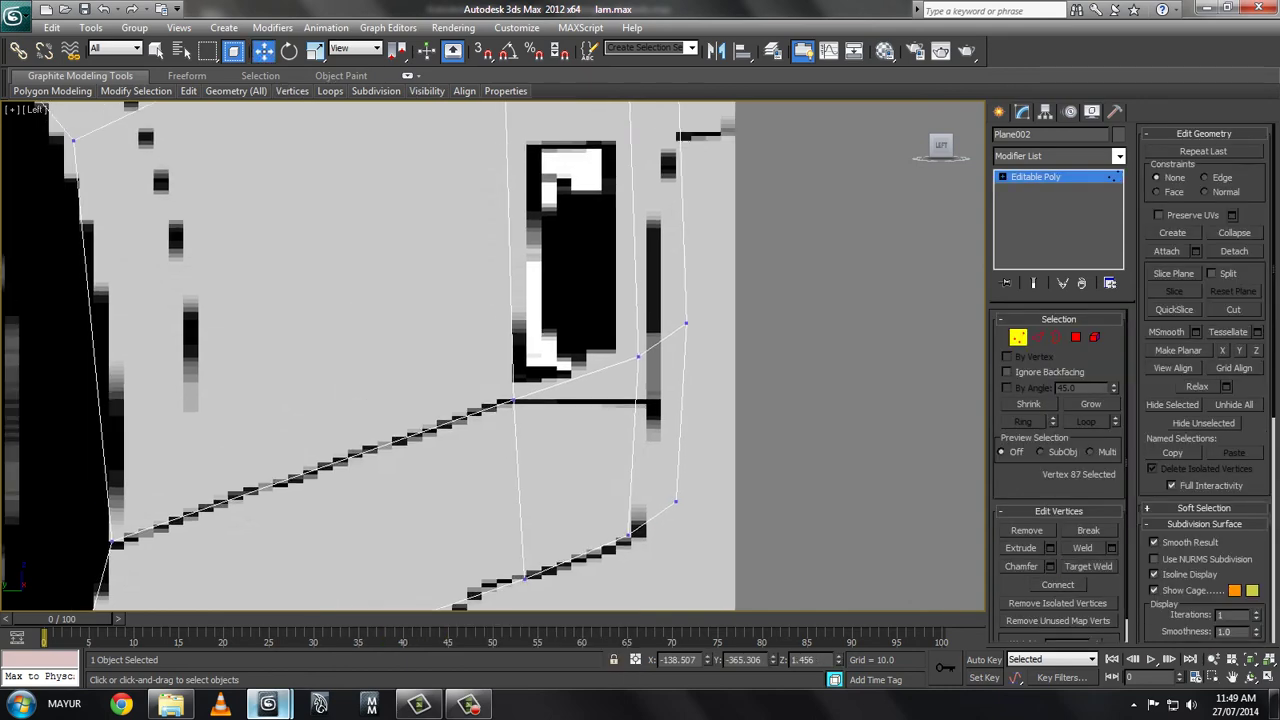
{"action": "scroll", "coordinate": [628, 367], "scroll_direction": "down", "scroll_amount": 5}
{"action": "scroll", "coordinate": [628, 367], "scroll_direction": "down", "scroll_amount": 3}
{"action": "key", "text": "alt+w"}
{"action": "middle_click_drag", "start_coordinate": [628, 367], "coordinate": [505, 367], "text": "alt"}
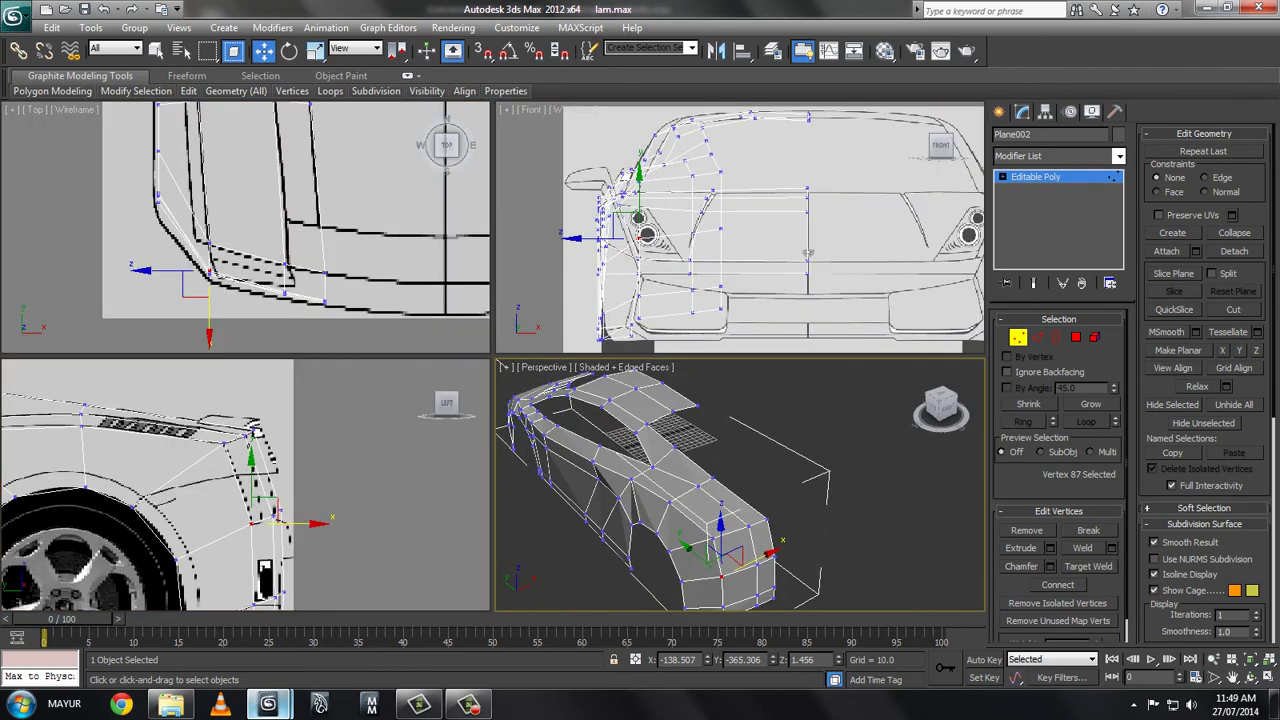
- Select the short vertical edge near the roof line in the Left view
{"action": "key", "text": "alt+w"}
{"action": "scroll", "coordinate": [550, 400], "scroll_direction": "down", "scroll_amount": 3}
{"action": "scroll", "coordinate": [550, 400], "scroll_direction": "down", "scroll_amount": 2}
{"action": "key", "text": "2"}
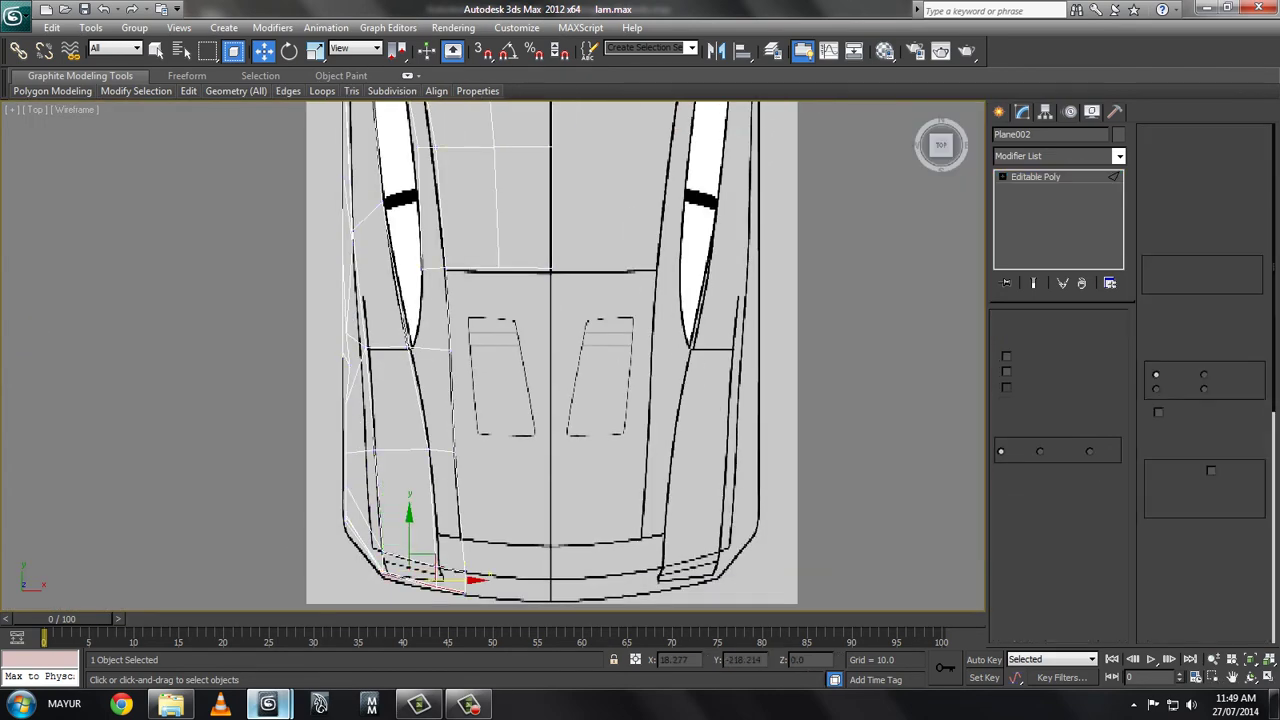
{"action": "key", "text": "1"}
{"action": "scroll", "coordinate": [495, 287], "scroll_direction": "up", "scroll_amount": 3}
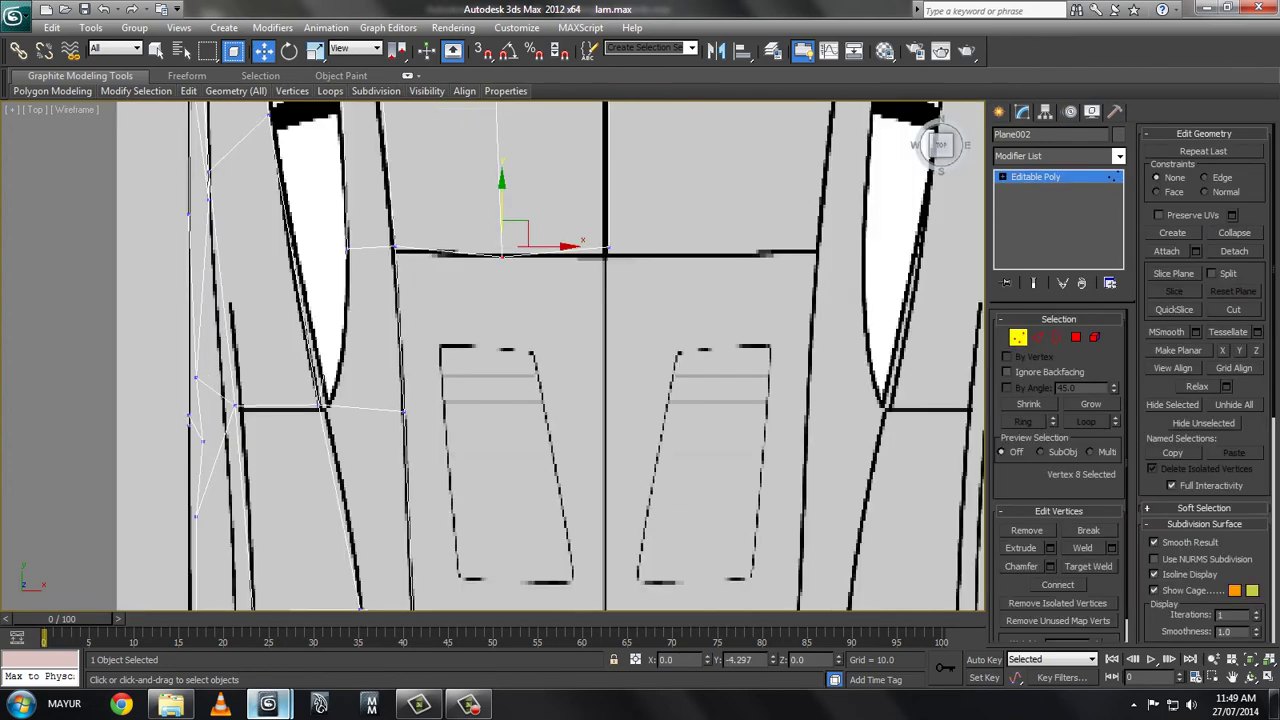
{"action": "key", "text": "2"}
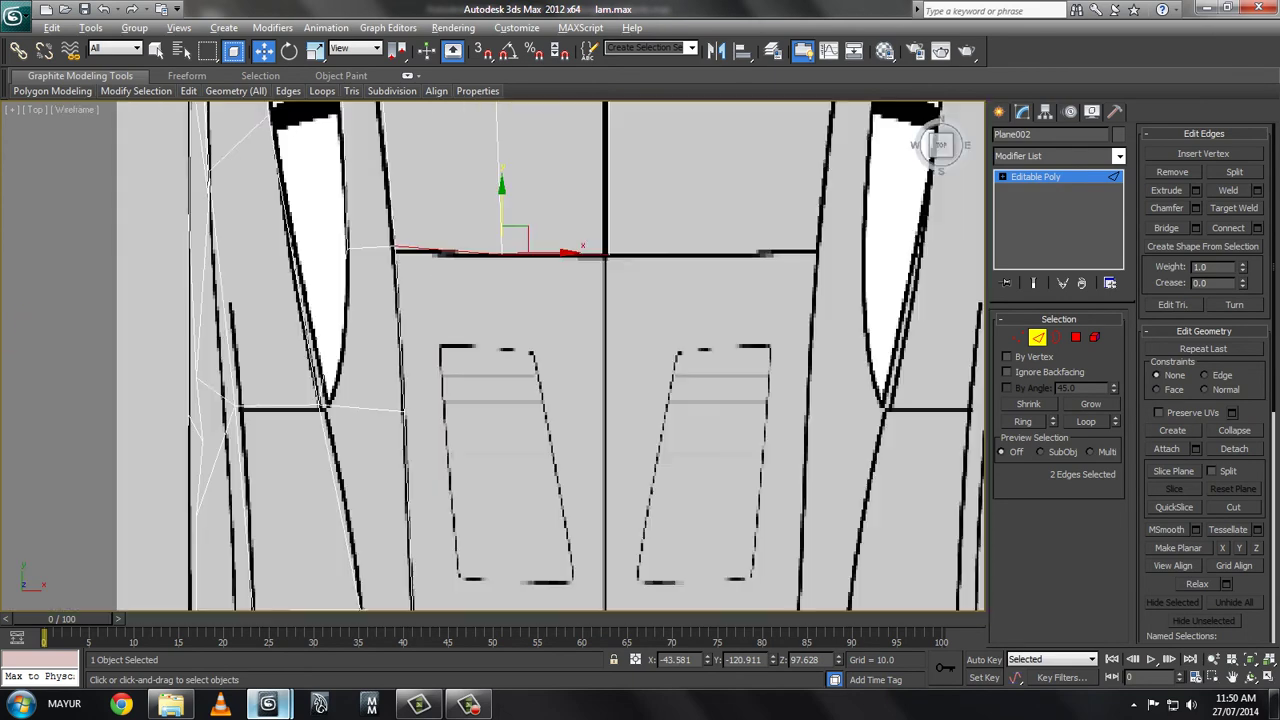
{"action": "key", "text": "alt+w"}
{"action": "key", "text": "alt+w"}
{"action": "key", "text": "l"}
{"action": "middle_click_drag", "start_coordinate": [400, 400], "coordinate": [558, 405]}
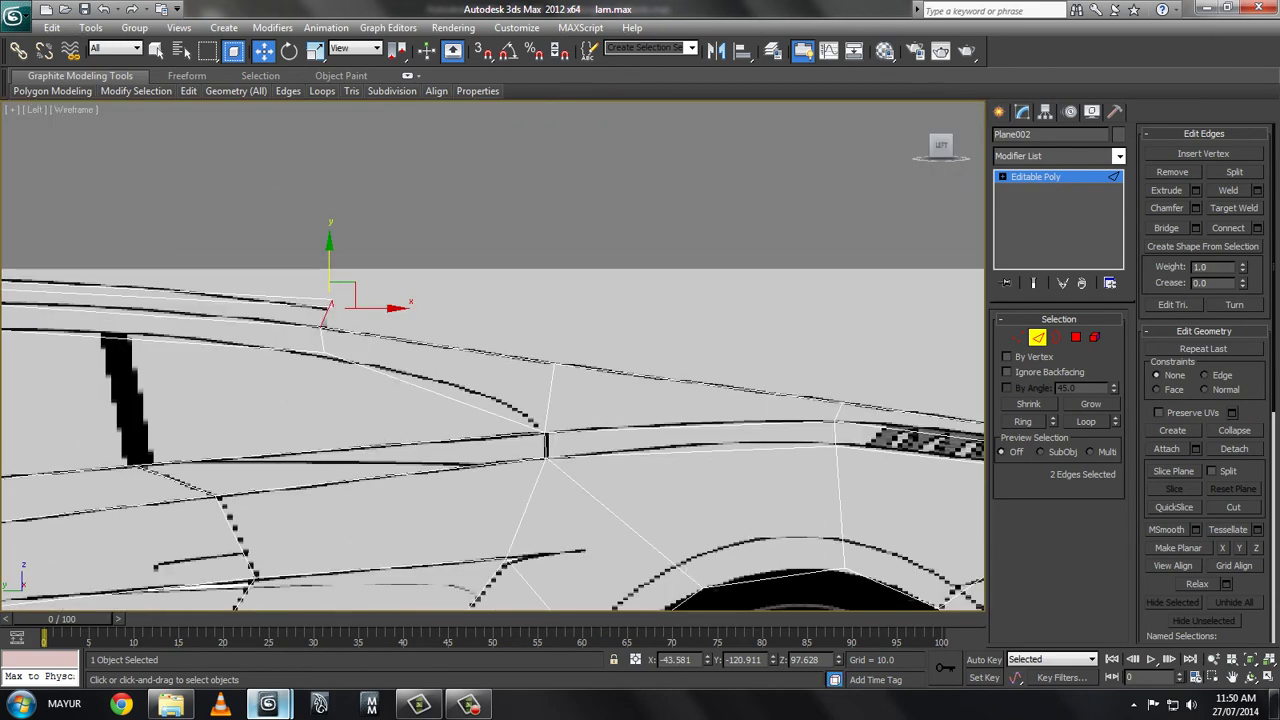
{"action": "left_click", "coordinate": [328, 340]}
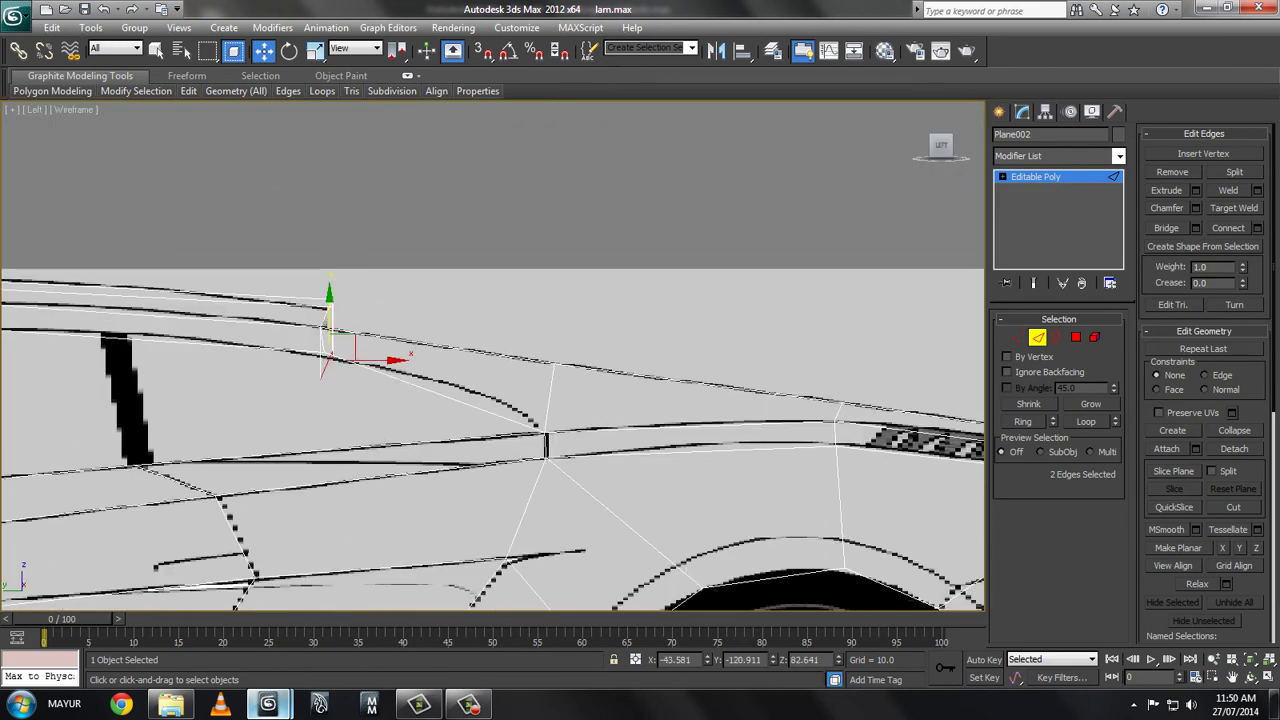
- Open the Front view's background image settings and browse for a new image file
{"action": "key", "text": "alt+w"}
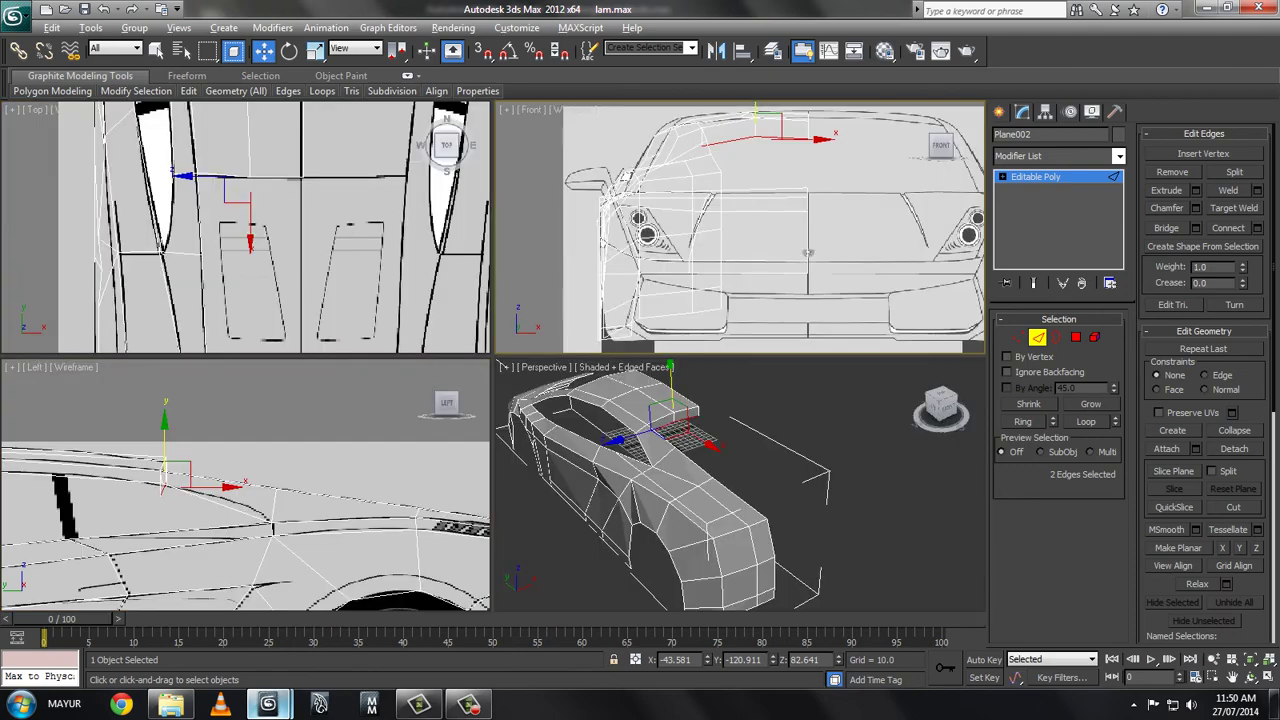
{"action": "key", "text": "alt+b"}
{"action": "left_click", "coordinate": [537, 210]}
- Load 'Lamborghini Gallardo (2006) back.jpg' as the Front view background
{"action": "left_click", "coordinate": [812, 310]}
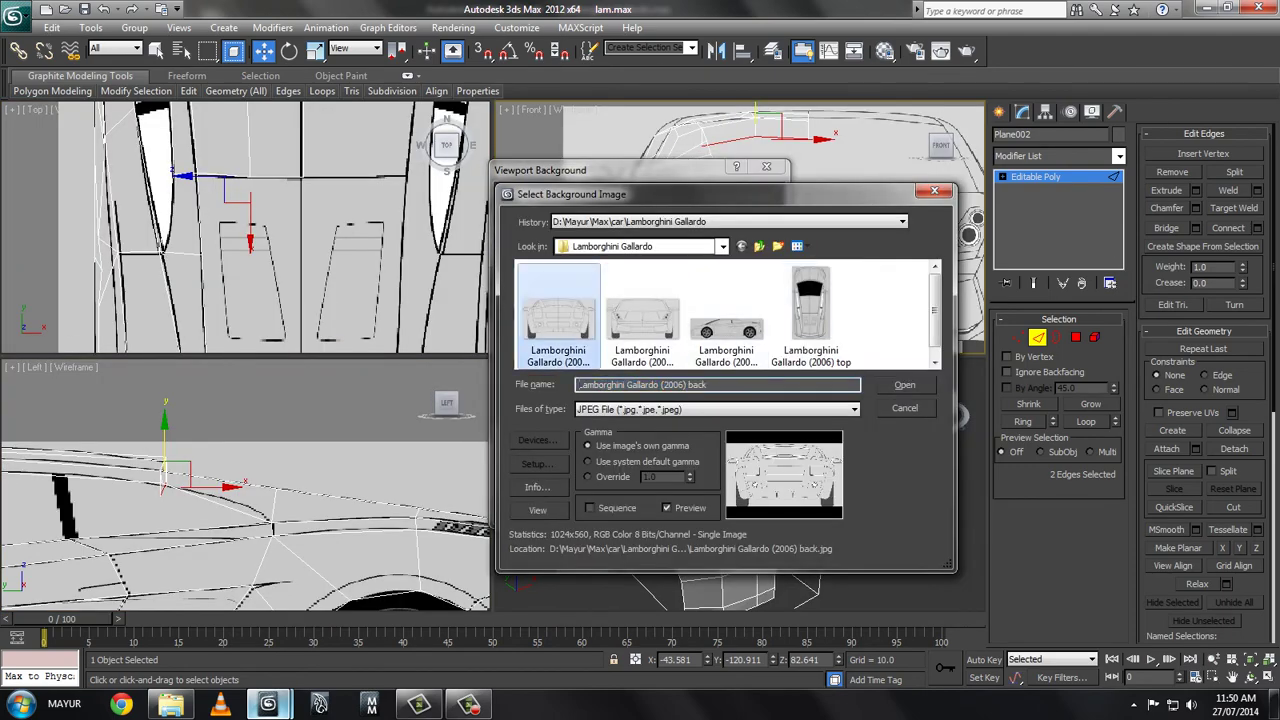
{"action": "key", "text": "Return"}
{"action": "left_click", "coordinate": [671, 508]}
{"action": "key", "text": "alt+w"}
- Scale the selected edges flat on Y and move them onto the line above the rear slots
{"action": "scroll", "coordinate": [610, 200], "scroll_direction": "up", "scroll_amount": 5}
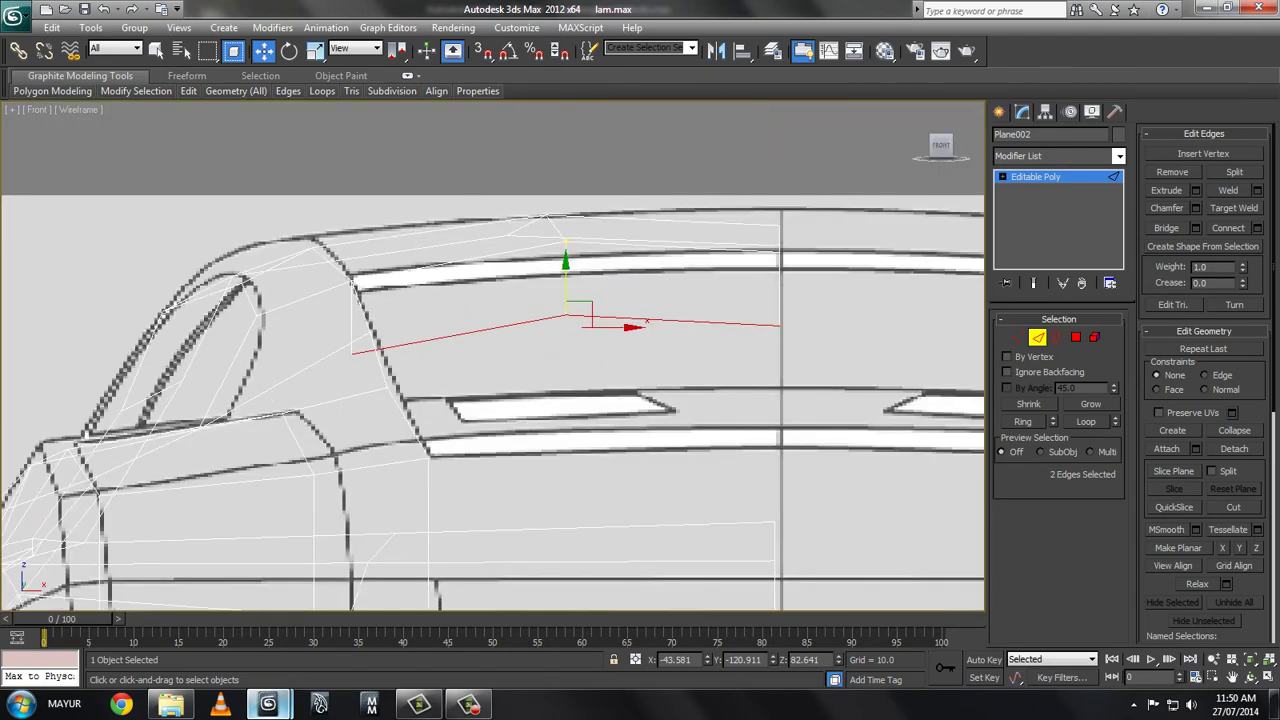
{"action": "key", "text": "r"}
{"action": "left_click_drag", "start_coordinate": [565, 270], "coordinate": [565, 360]}
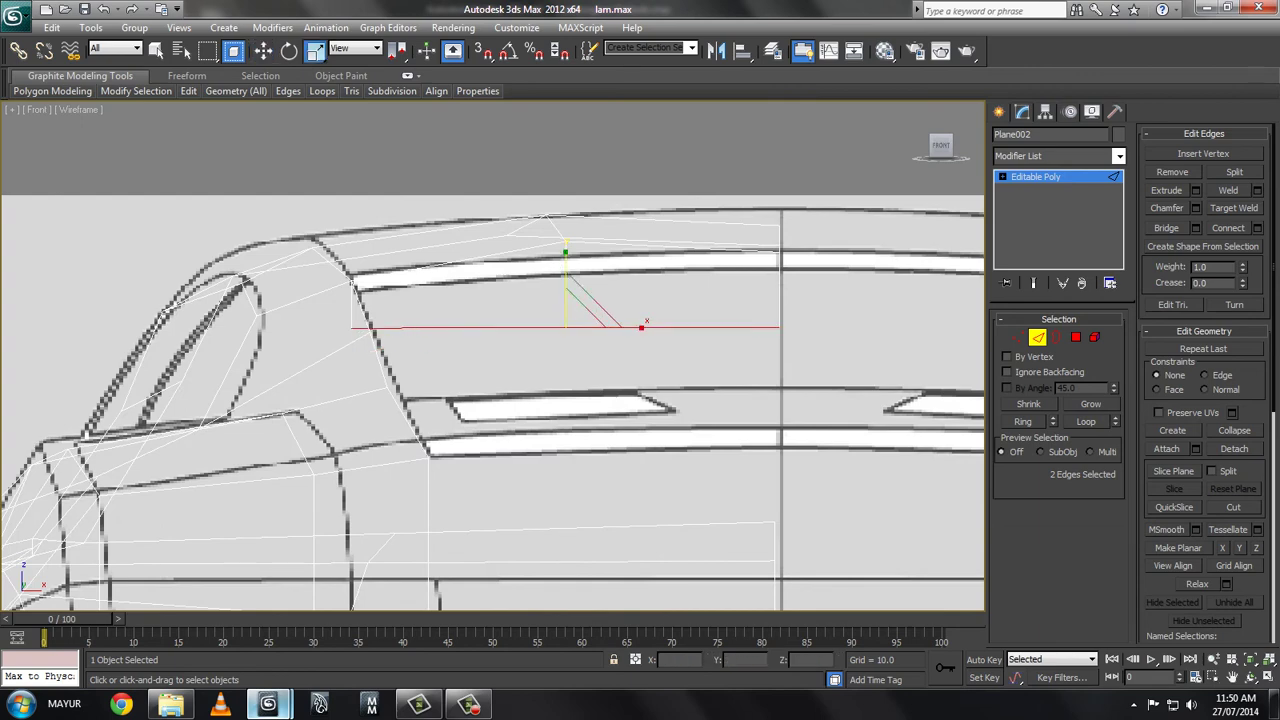
{"action": "key", "text": "w"}
{"action": "left_click_drag", "start_coordinate": [565, 290], "coordinate": [565, 353]}
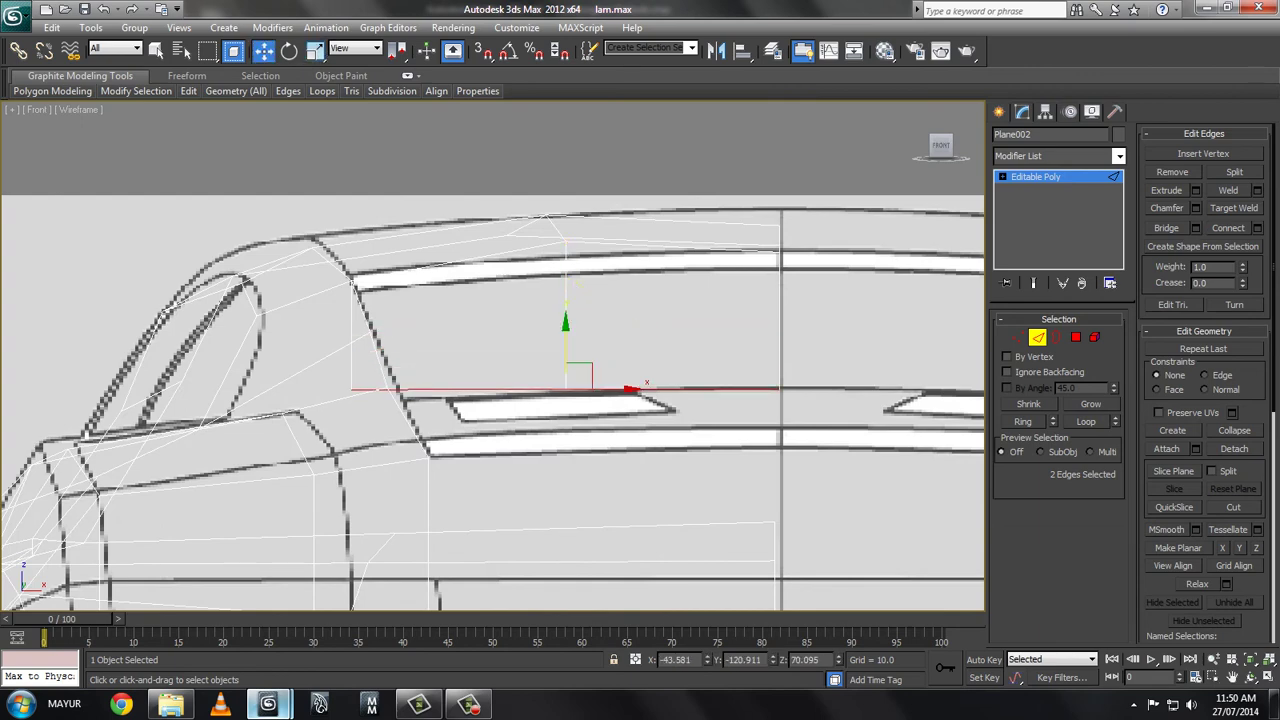
- Select two rear-deck vertices, activate the Left view and return to Edge level
{"action": "key", "text": "1"}
{"action": "left_click", "coordinate": [565, 392]}
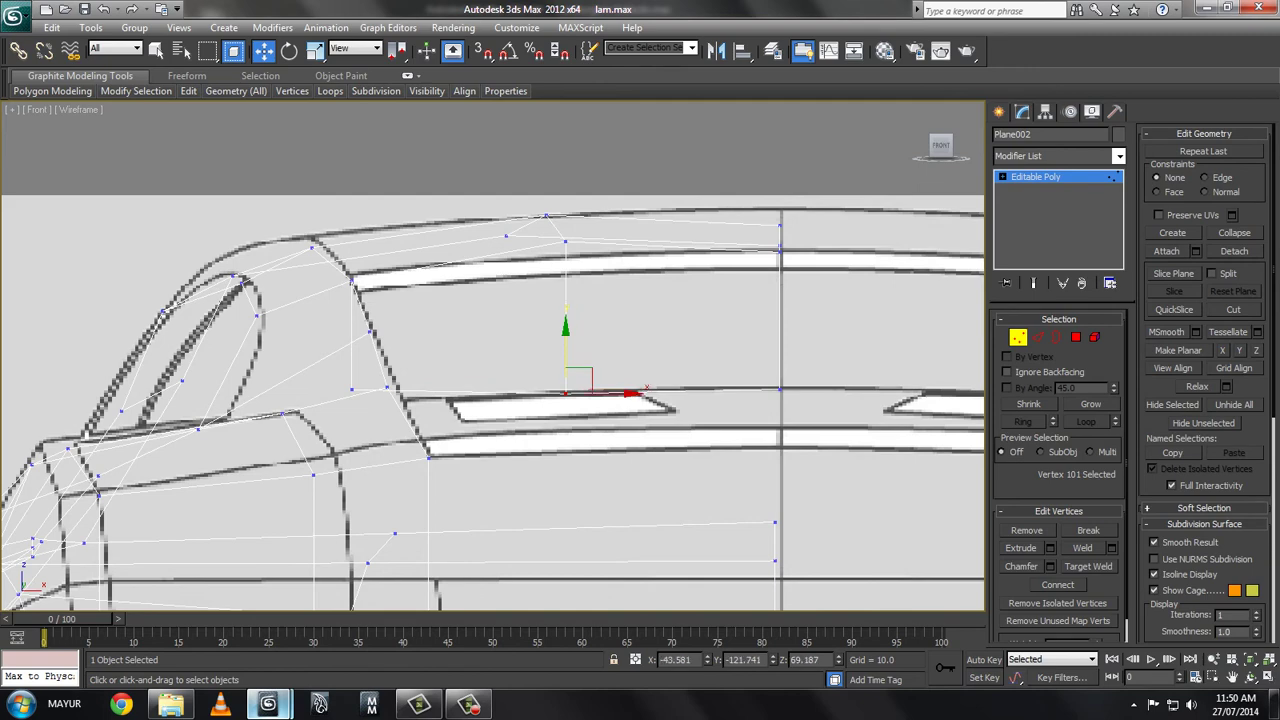
{"action": "left_click", "coordinate": [351, 389]}
{"action": "key", "text": "alt+w"}
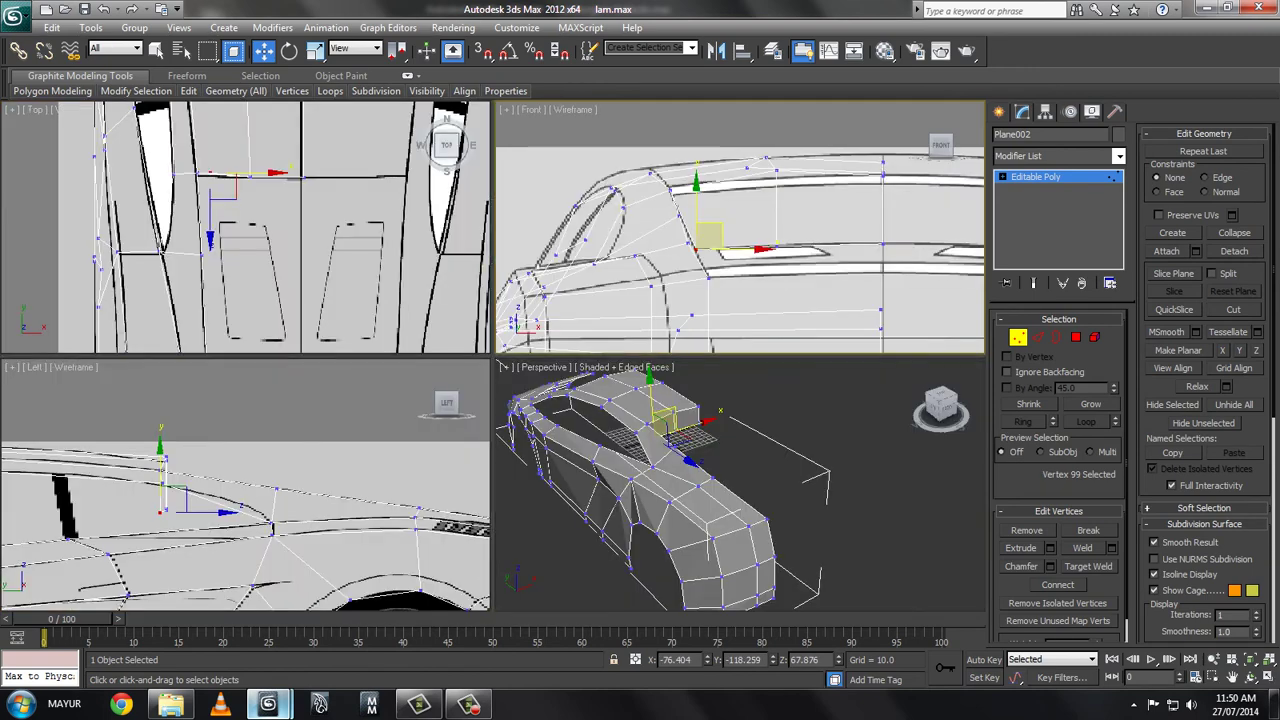
{"action": "right_click", "coordinate": [166, 507]}
{"action": "key", "text": "alt+w"}
{"action": "key", "text": "alt+w"}
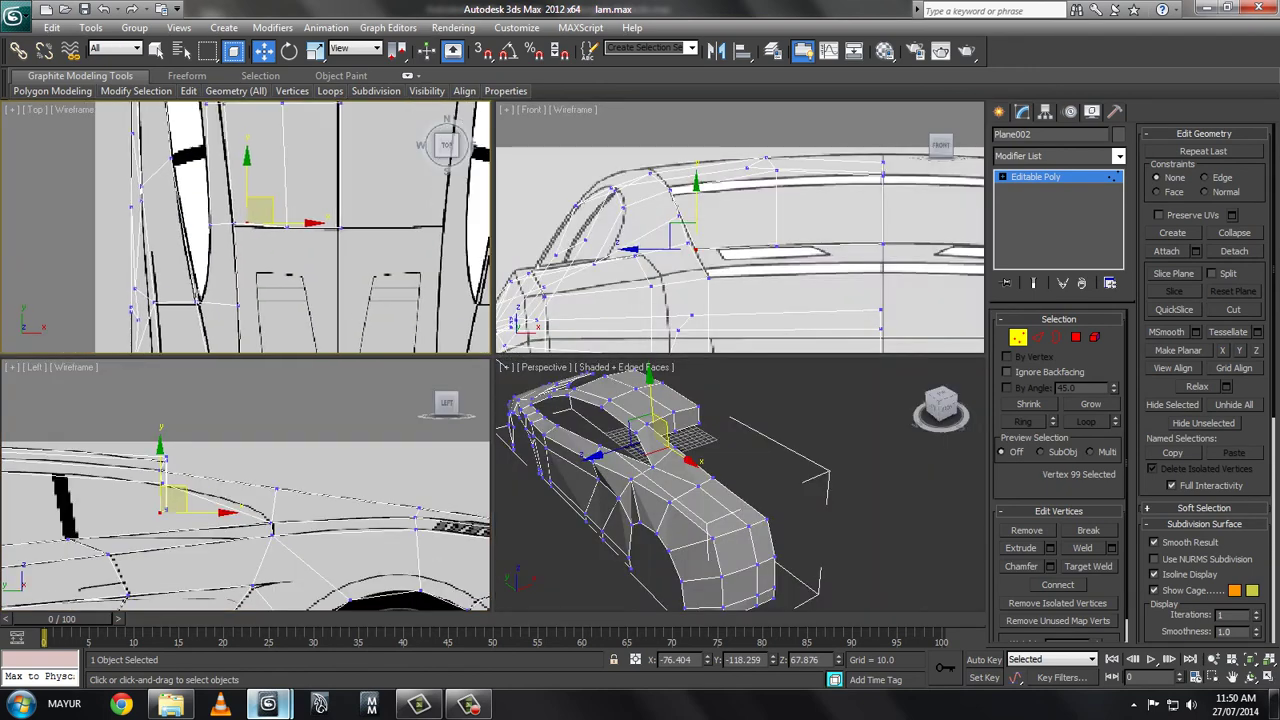
{"action": "key", "text": "2"}
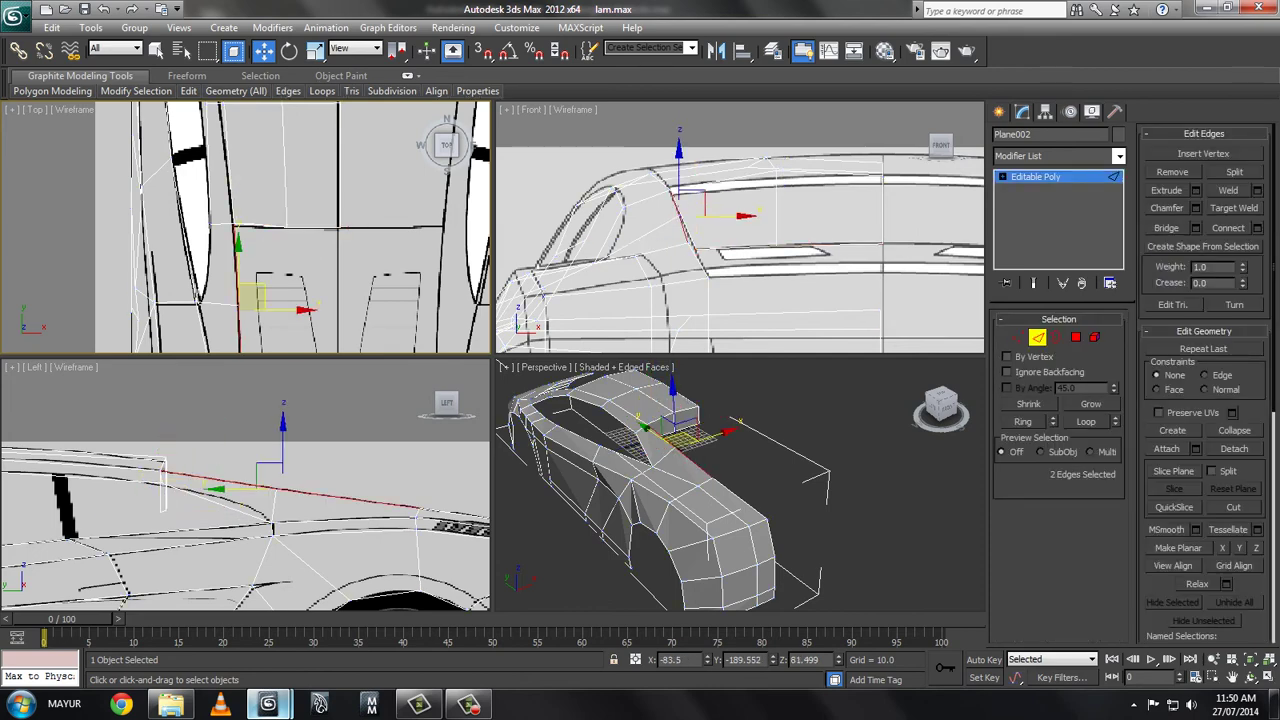
- Shift the selected edges in the Left and Front views to line up with the blueprints
{"action": "middle_click_drag", "start_coordinate": [740, 250], "coordinate": [738, 222]}
{"action": "right_click", "coordinate": [300, 520]}
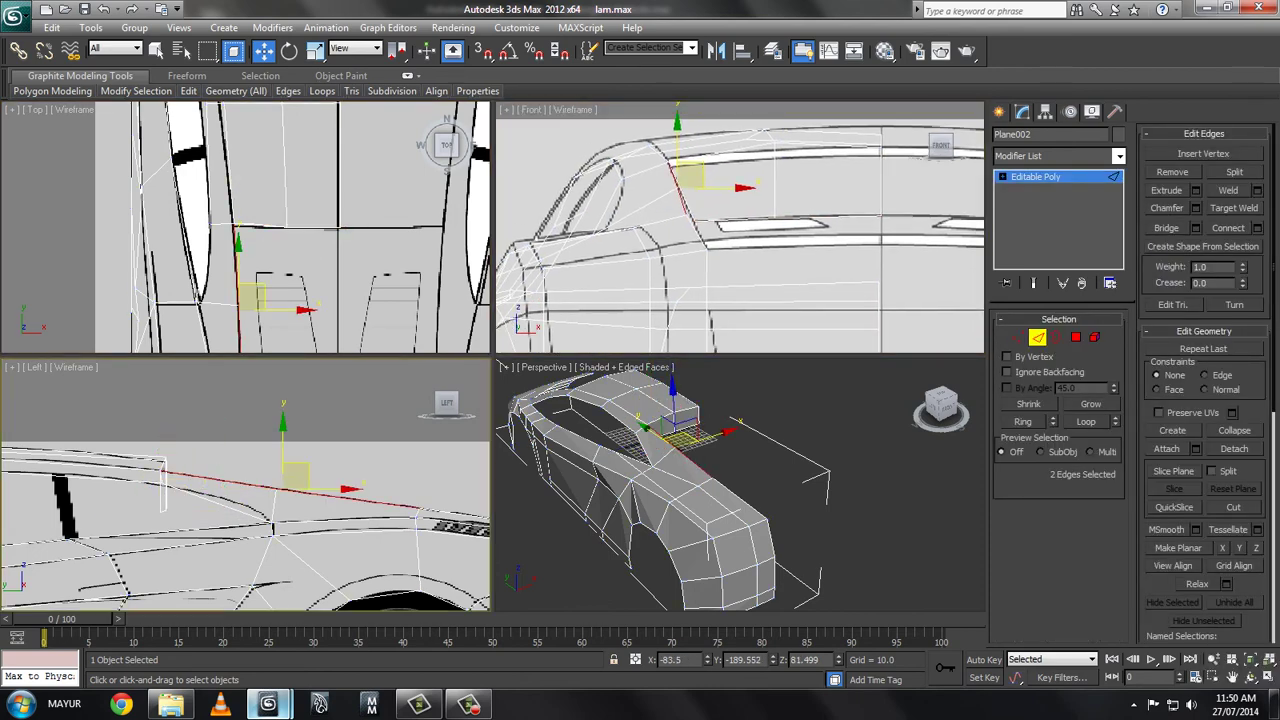
{"action": "left_click_drag", "start_coordinate": [272, 522], "coordinate": [272, 530]}
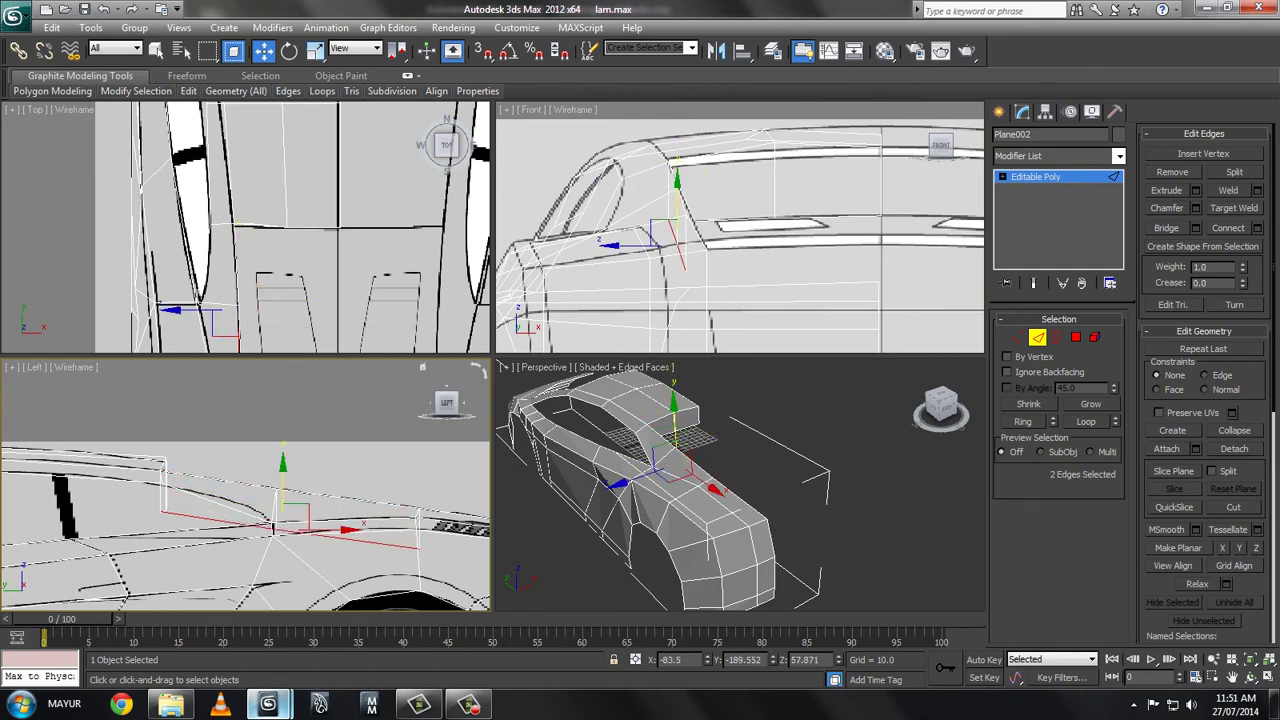
{"action": "right_click", "coordinate": [757, 240]}
{"action": "mouse_move", "coordinate": [745, 244]}
{"action": "left_mouse_down"}
{"action": "mouse_move", "coordinate": [706, 258]}
{"action": "mouse_move", "coordinate": [732, 248]}
{"action": "left_mouse_up"}
{"action": "scroll", "coordinate": [700, 450], "scroll_direction": "up", "scroll_amount": 5}
{"action": "middle_click_drag", "start_coordinate": [700, 450], "coordinate": [860, 358], "text": "alt"}
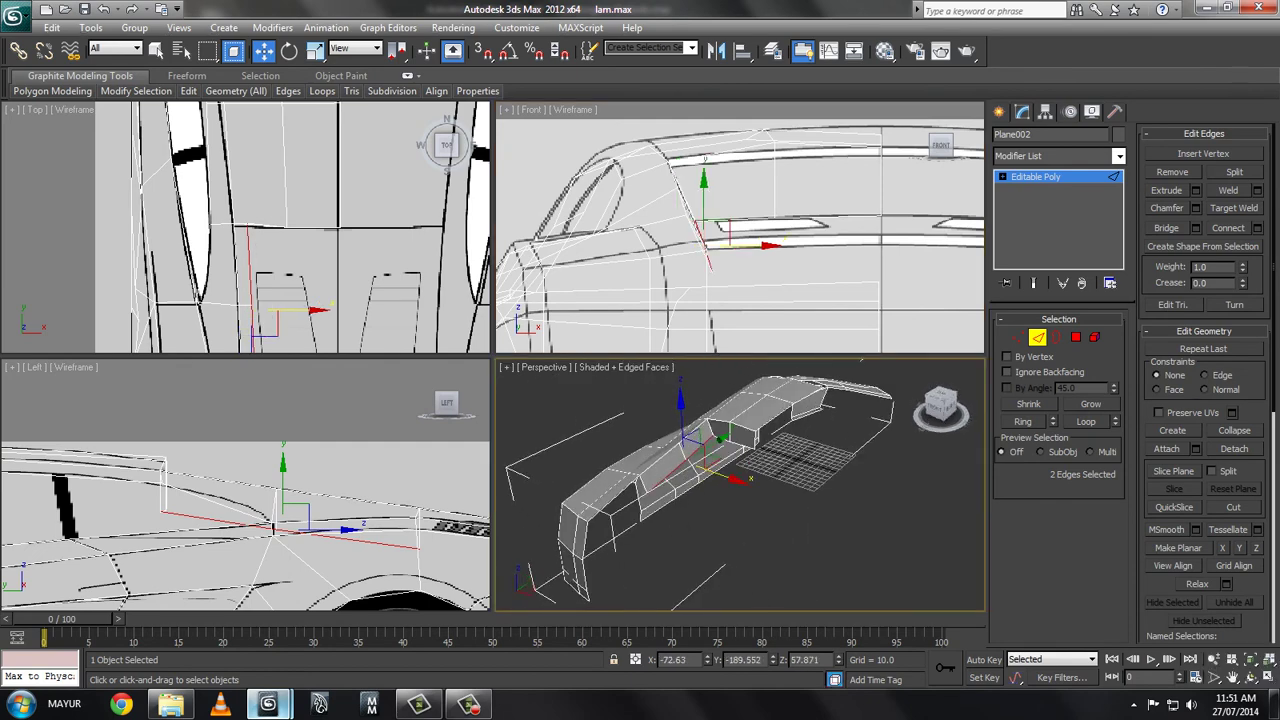
- Target Weld the loose vertex onto its neighbour
{"action": "key", "text": "1"}
{"action": "key", "text": "z"}
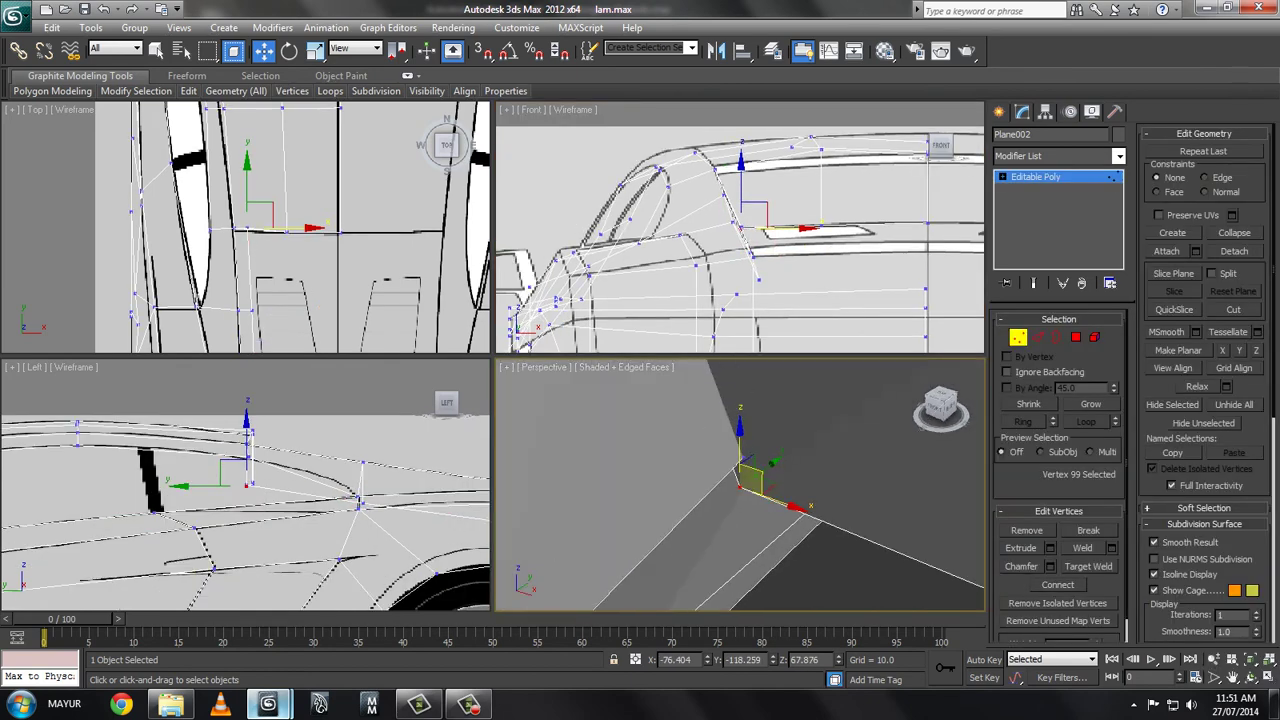
{"action": "right_click", "coordinate": [740, 450]}
{"action": "left_click", "coordinate": [680, 558]}
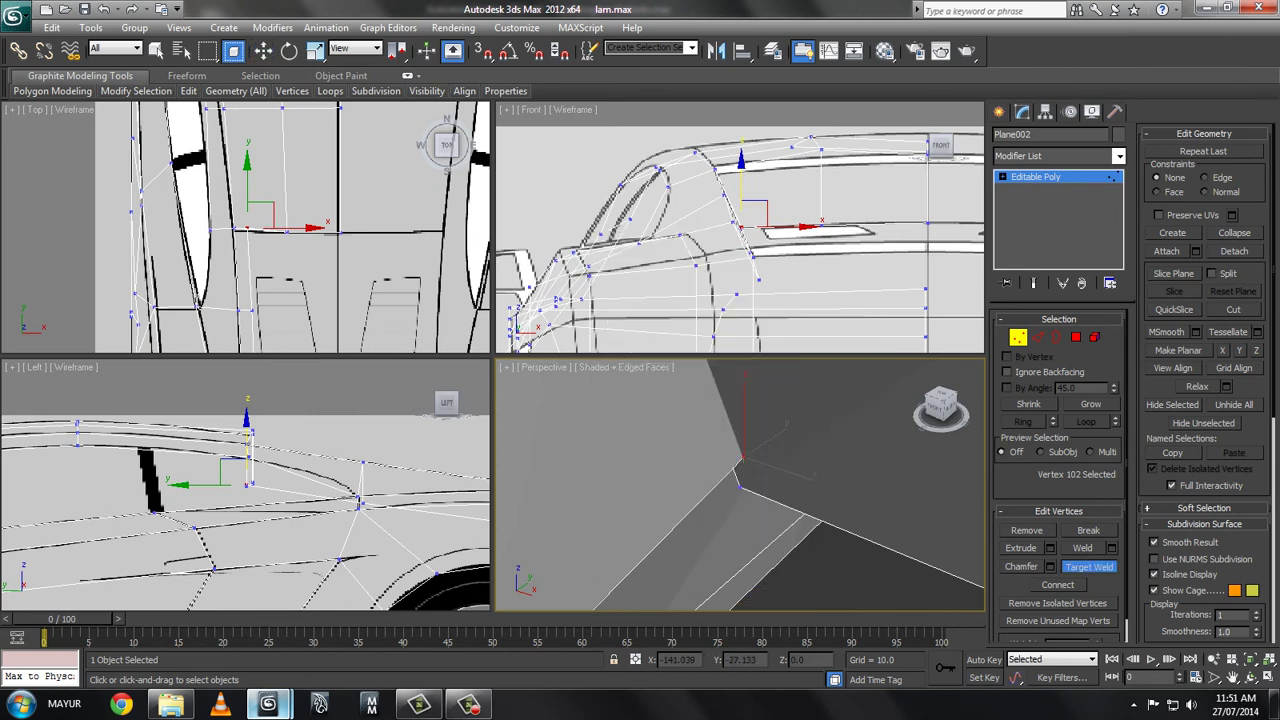
{"action": "left_click", "coordinate": [786, 424]}
{"action": "key", "text": "w"}
- Select the panel's corner vertices and raise one to match the blueprint
{"action": "scroll", "coordinate": [786, 424], "scroll_direction": "down", "scroll_amount": 3}
{"action": "middle_click_drag", "start_coordinate": [786, 424], "coordinate": [860, 400], "text": "alt"}
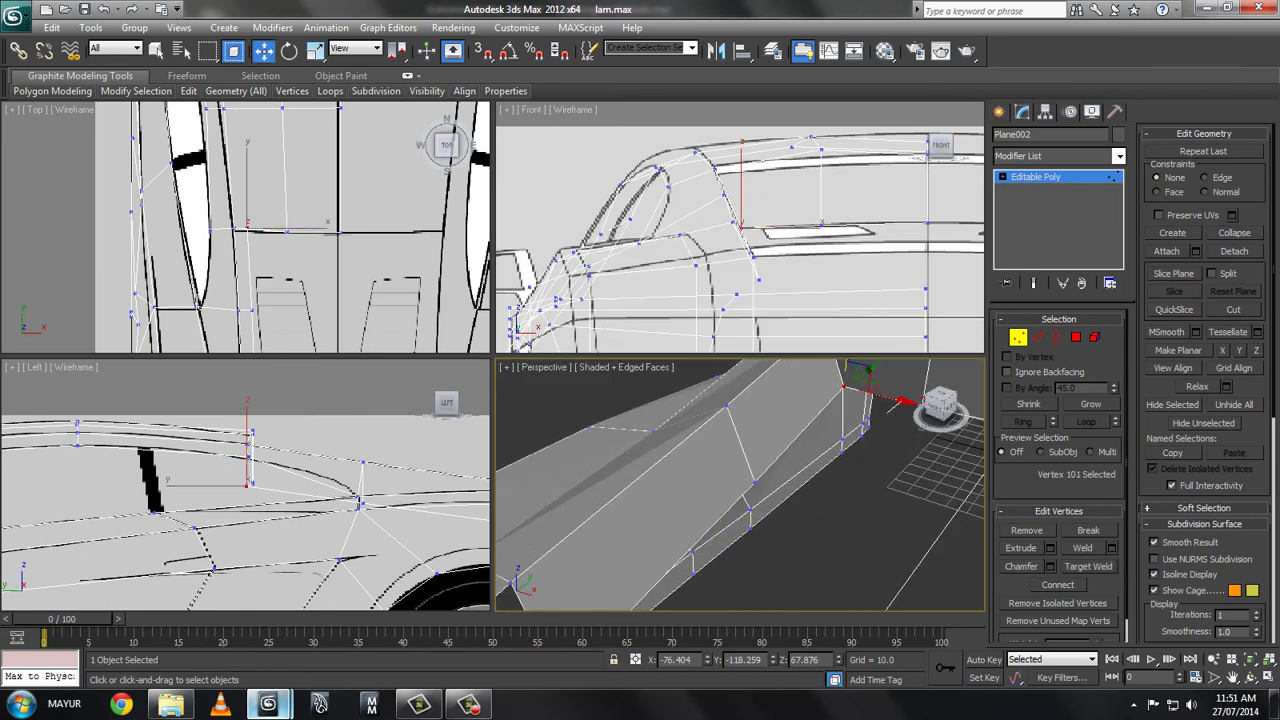
{"action": "left_click", "coordinate": [752, 515]}
{"action": "middle_click_drag", "start_coordinate": [250, 480], "coordinate": [275, 500]}
{"action": "middle_click_drag", "start_coordinate": [790, 450], "coordinate": [760, 470], "text": "alt"}
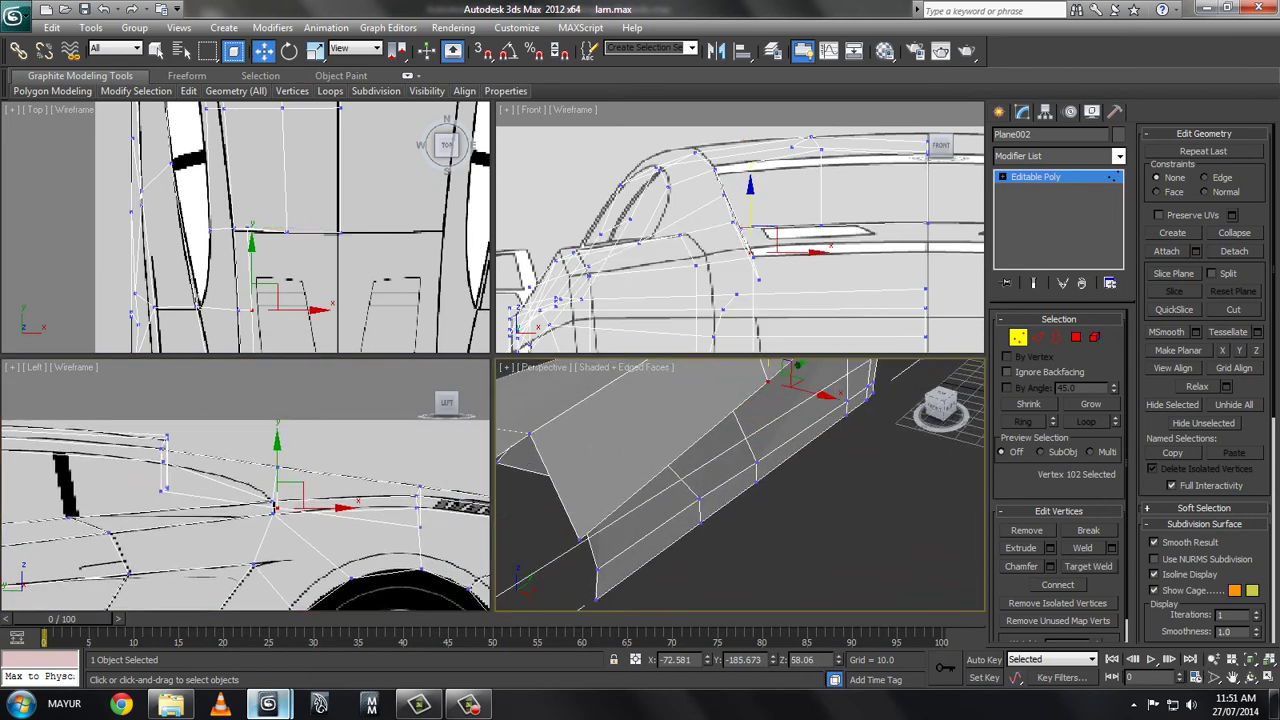
{"action": "left_click", "coordinate": [585, 540]}
{"action": "middle_click_drag", "start_coordinate": [300, 480], "coordinate": [290, 485]}
{"action": "middle_click_drag", "start_coordinate": [700, 480], "coordinate": [580, 520], "text": "alt"}
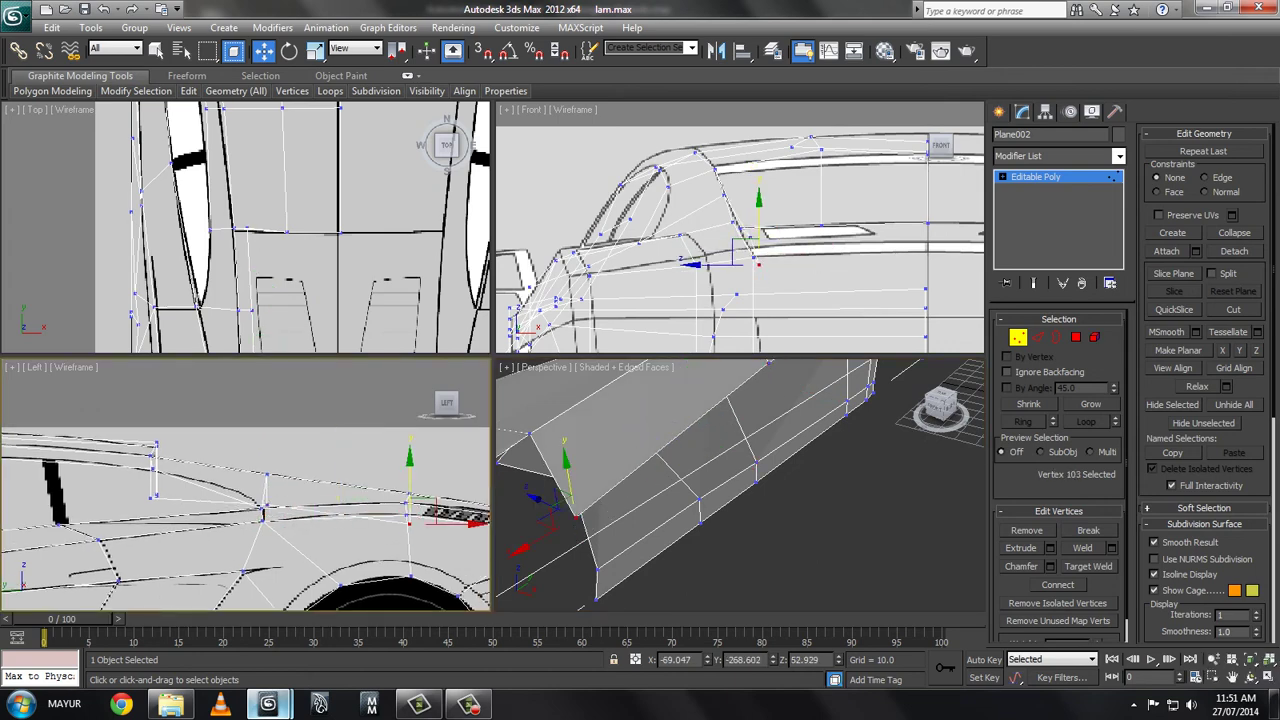
{"action": "left_click_drag", "start_coordinate": [409, 470], "coordinate": [409, 445]}
{"action": "middle_click_drag", "start_coordinate": [700, 480], "coordinate": [760, 470], "text": "alt"}
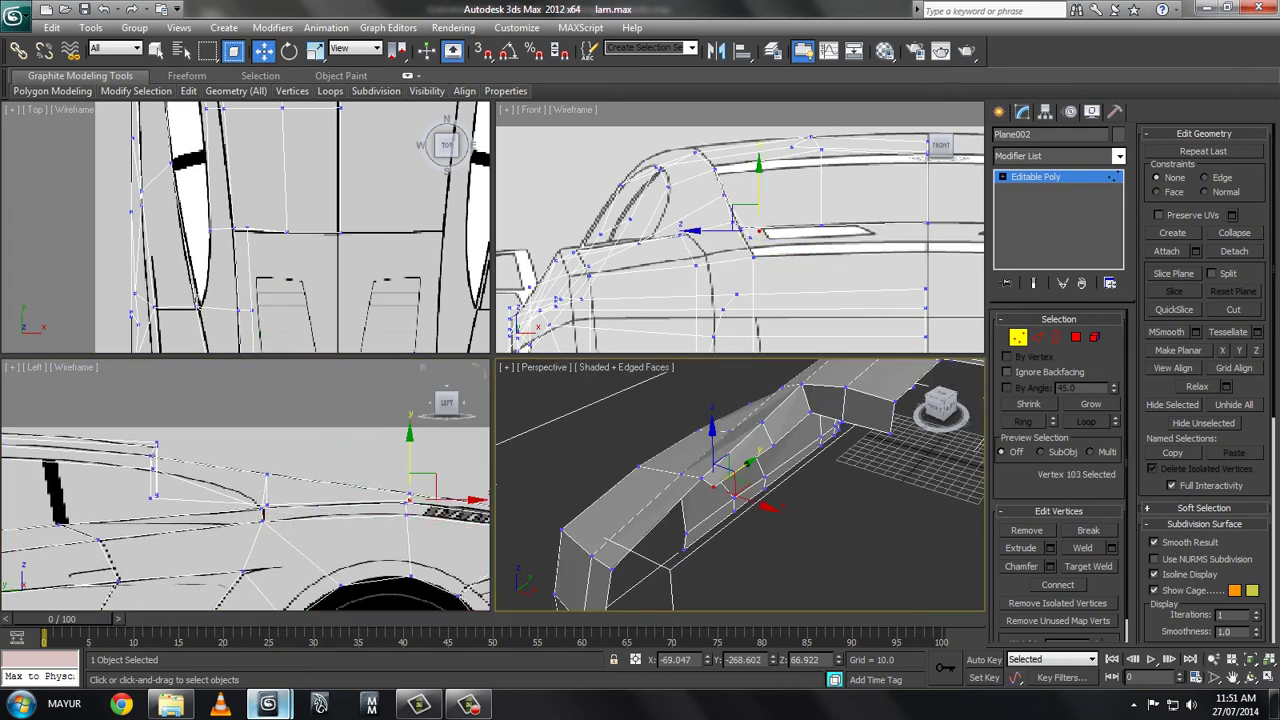
- Shift-drag the selected edges to extend the panel with new polygons
{"action": "key", "text": "2"}
{"action": "left_click_drag", "start_coordinate": [768, 390], "coordinate": [790, 430], "text": "shift"}
{"action": "right_click", "coordinate": [266, 492]}
{"action": "key", "text": "z"}
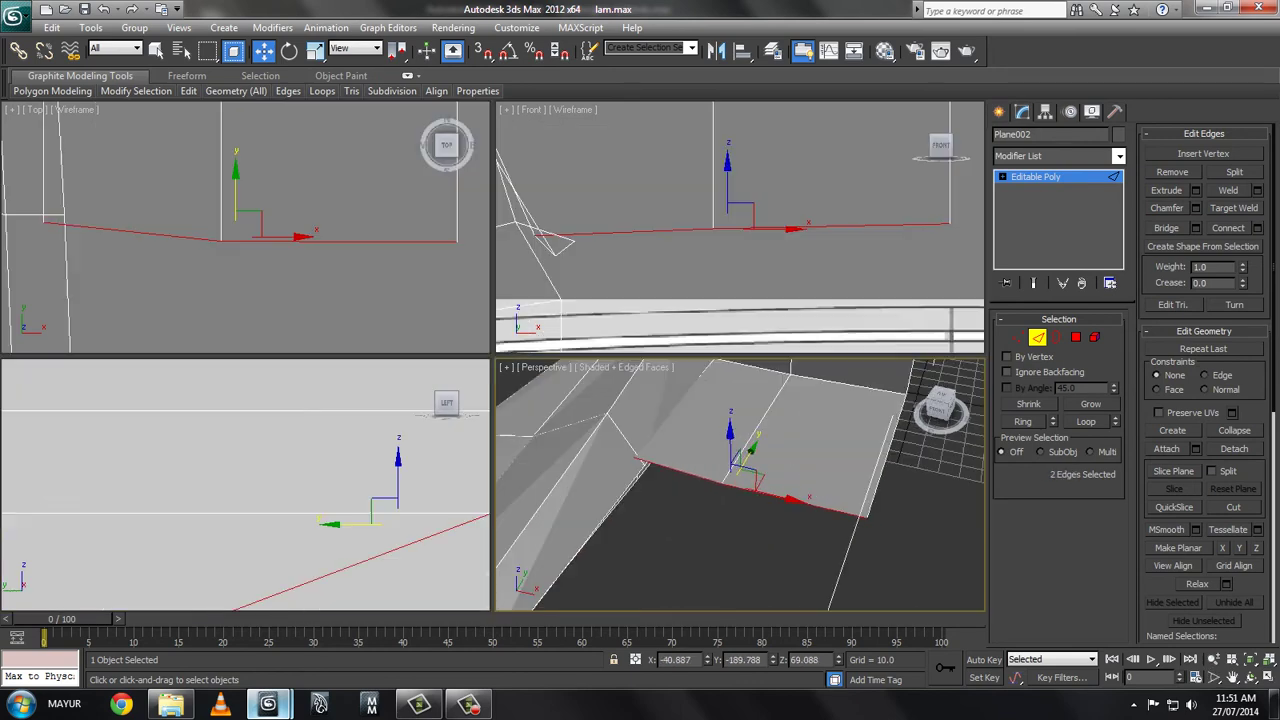
{"action": "key", "text": "alt+w"}
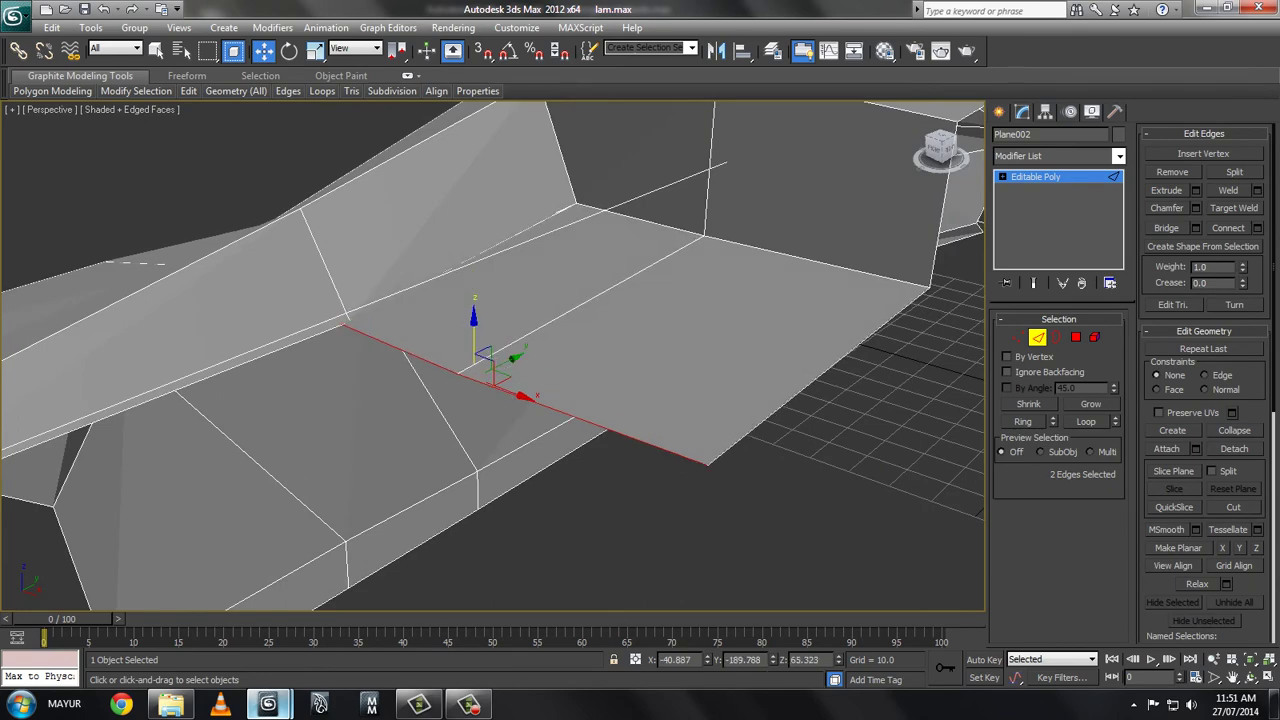
{"action": "middle_click_drag", "start_coordinate": [492, 360], "coordinate": [520, 300], "text": "alt"}
- Target Weld the new face's corner vertex onto the neighbouring vertex
{"action": "key", "text": "1"}
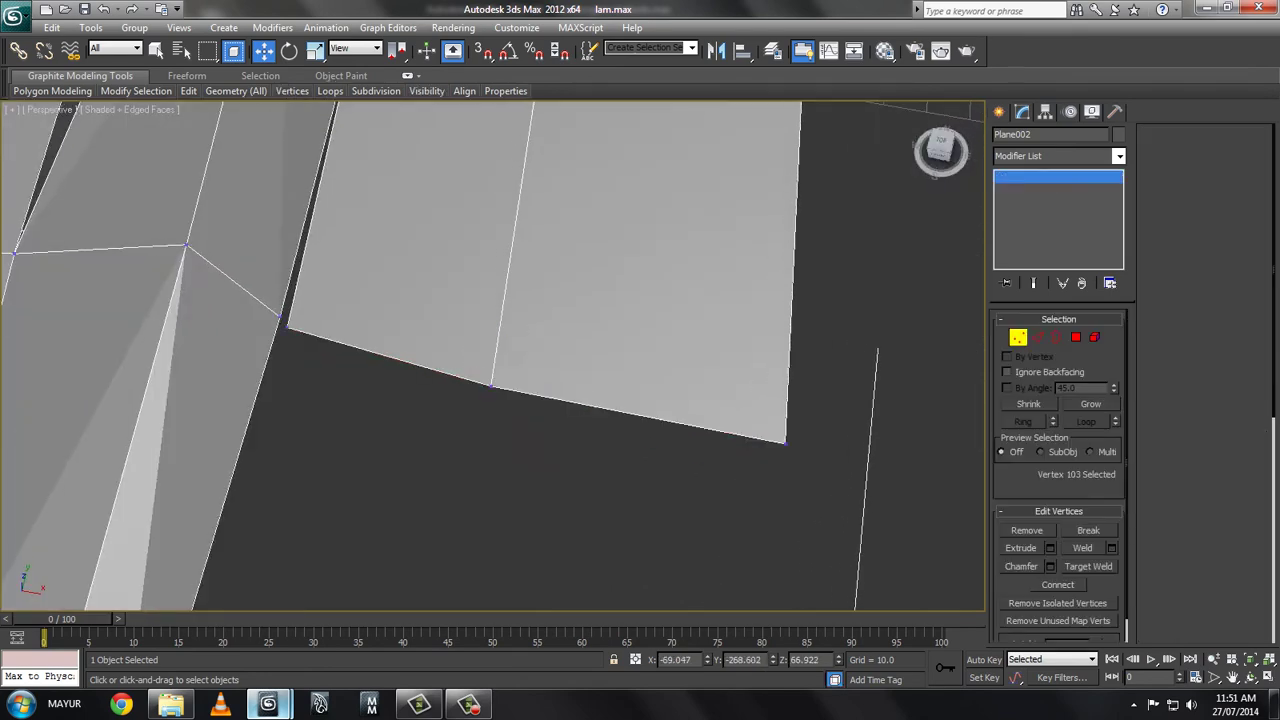
{"action": "left_click", "coordinate": [285, 322]}
{"action": "right_click", "coordinate": [285, 322]}
{"action": "left_click", "coordinate": [245, 410]}
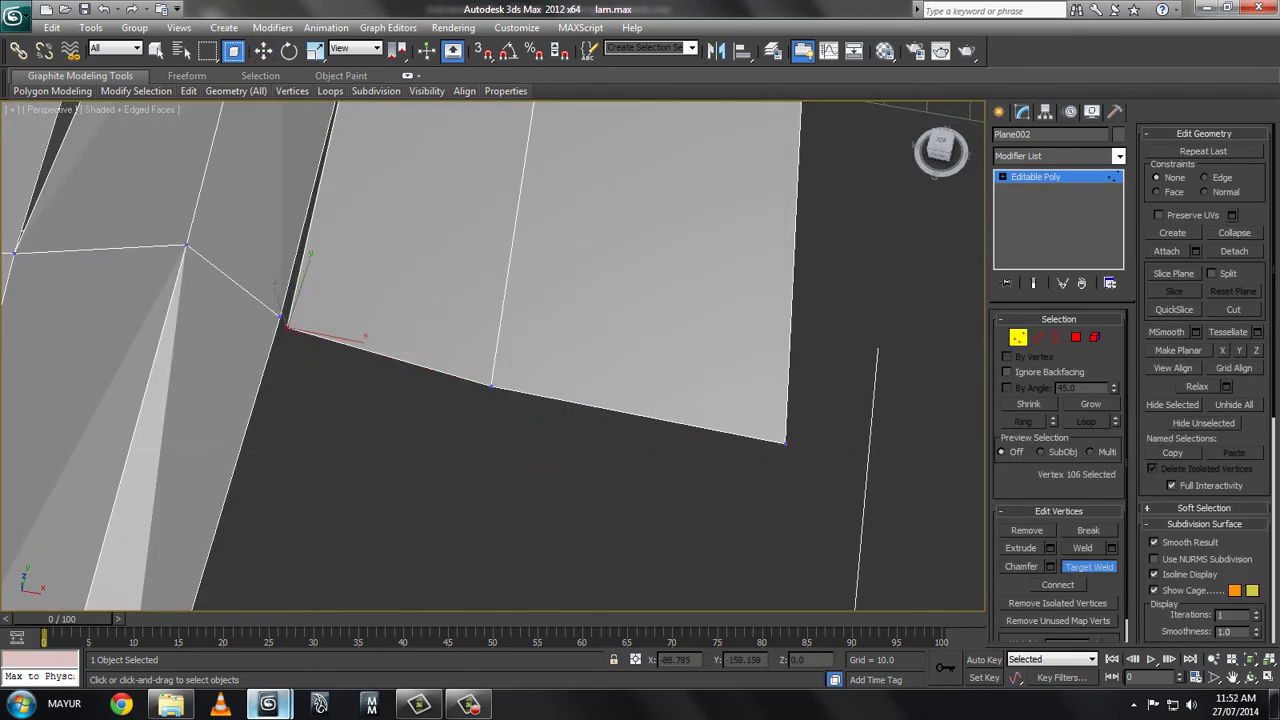
{"action": "left_click", "coordinate": [491, 386]}
{"action": "key", "text": "2"}
- Extend another row of faces from the edges and weld its stray vertex to its neighbour
{"action": "middle_click_drag", "start_coordinate": [491, 386], "coordinate": [515, 335], "text": "alt"}
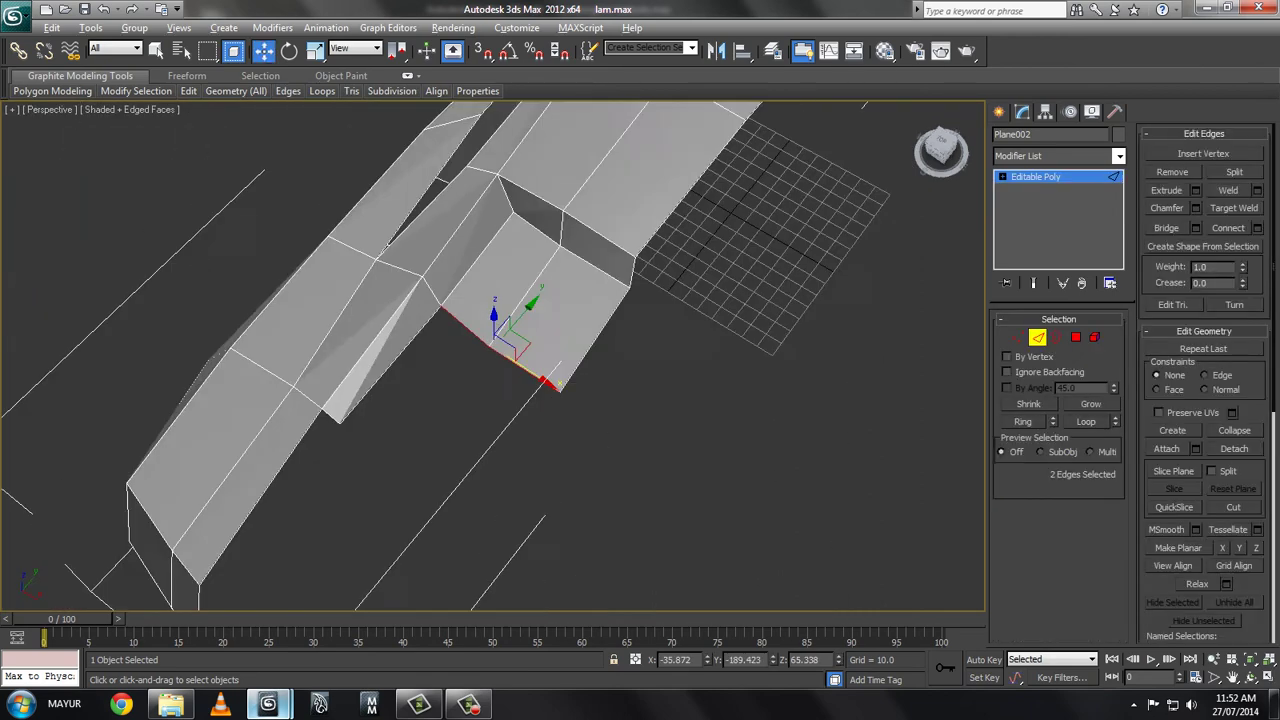
{"action": "left_click_drag", "start_coordinate": [525, 318], "coordinate": [395, 408], "text": "shift"}
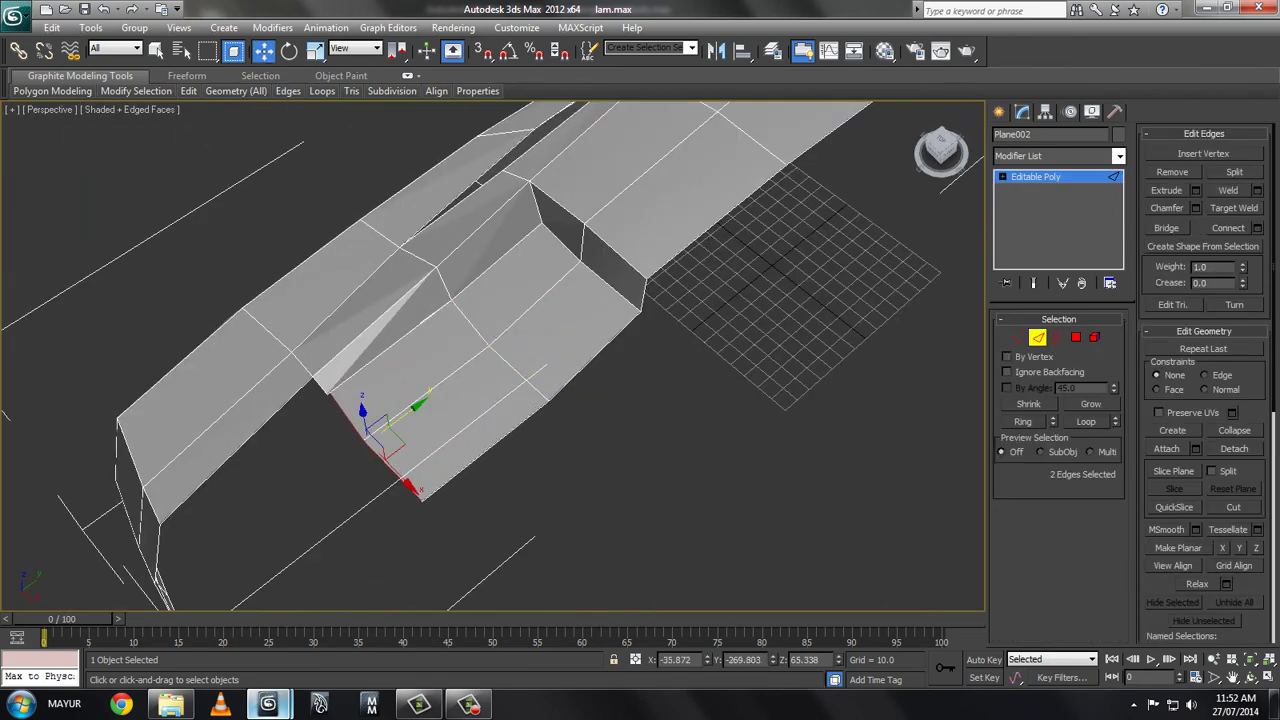
{"action": "key", "text": "1"}
{"action": "key", "text": "z"}
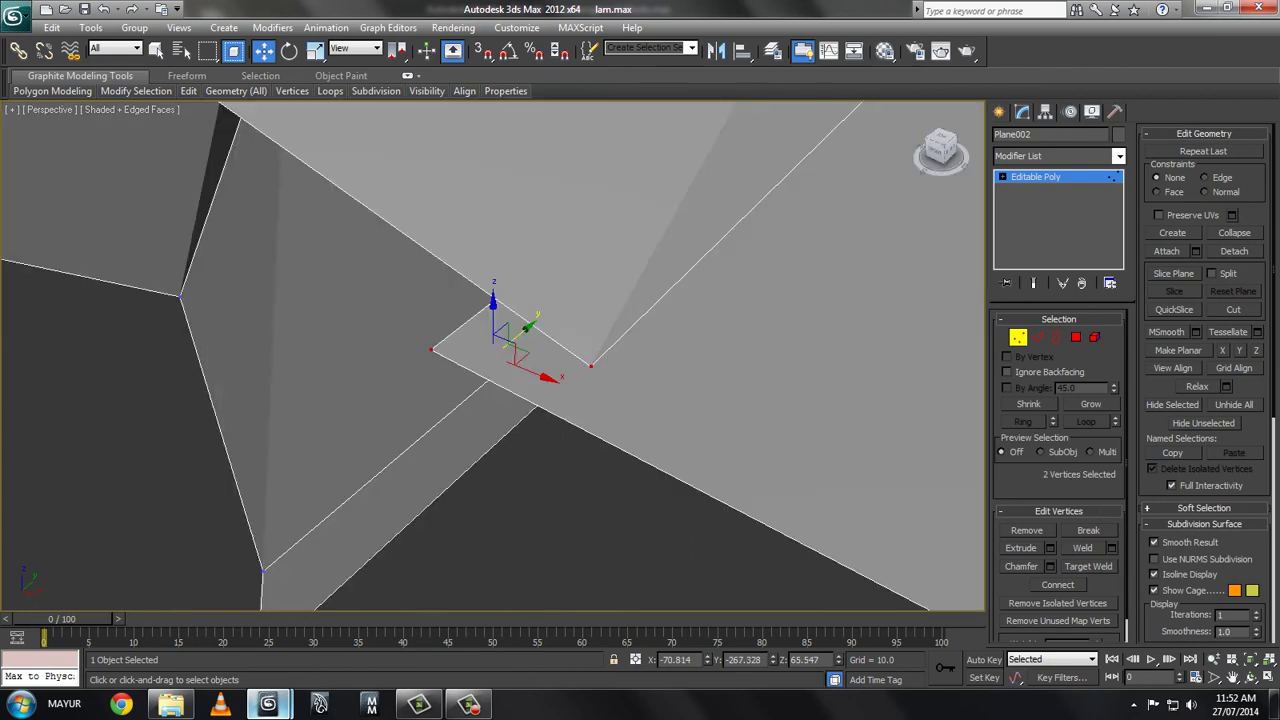
{"action": "right_click", "coordinate": [432, 348]}
{"action": "left_click", "coordinate": [395, 462]}
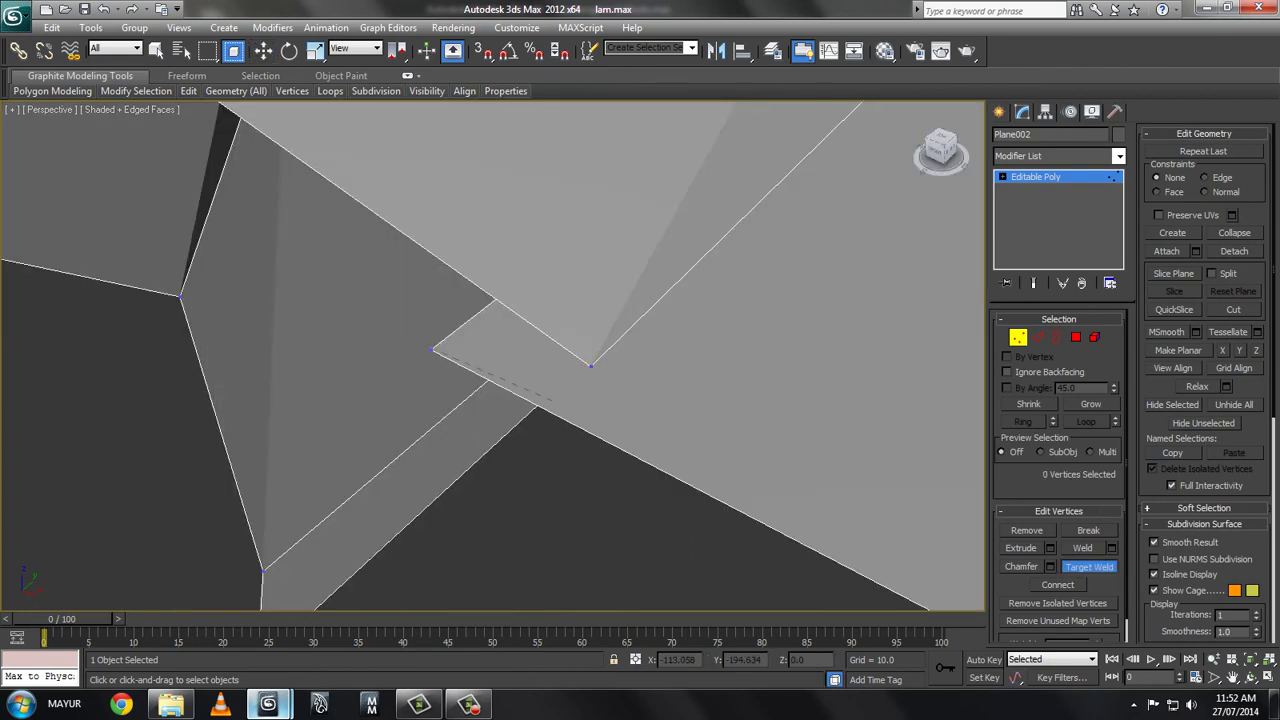
{"action": "left_click", "coordinate": [591, 364]}
{"action": "key", "text": "z"}
- Target Weld the top face's corner onto the vertex below it
{"action": "middle_click_drag", "start_coordinate": [520, 420], "coordinate": [427, 505], "text": "alt"}
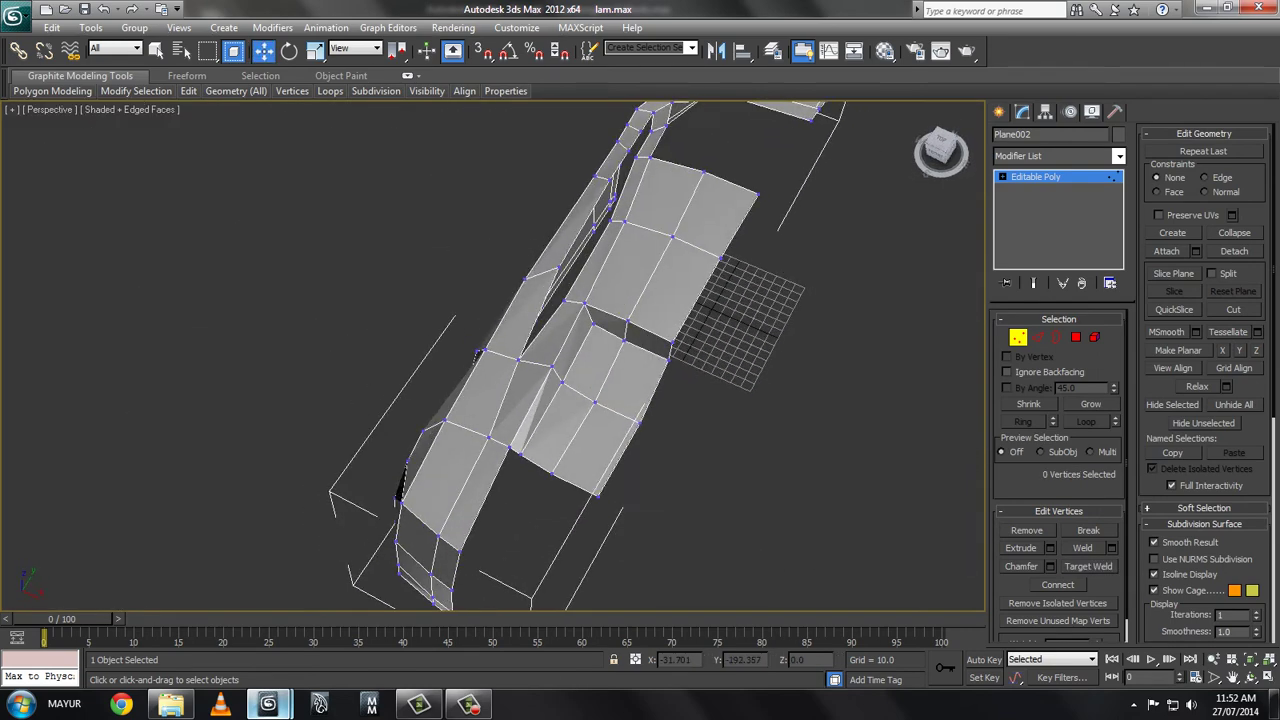
{"action": "key", "text": "2"}
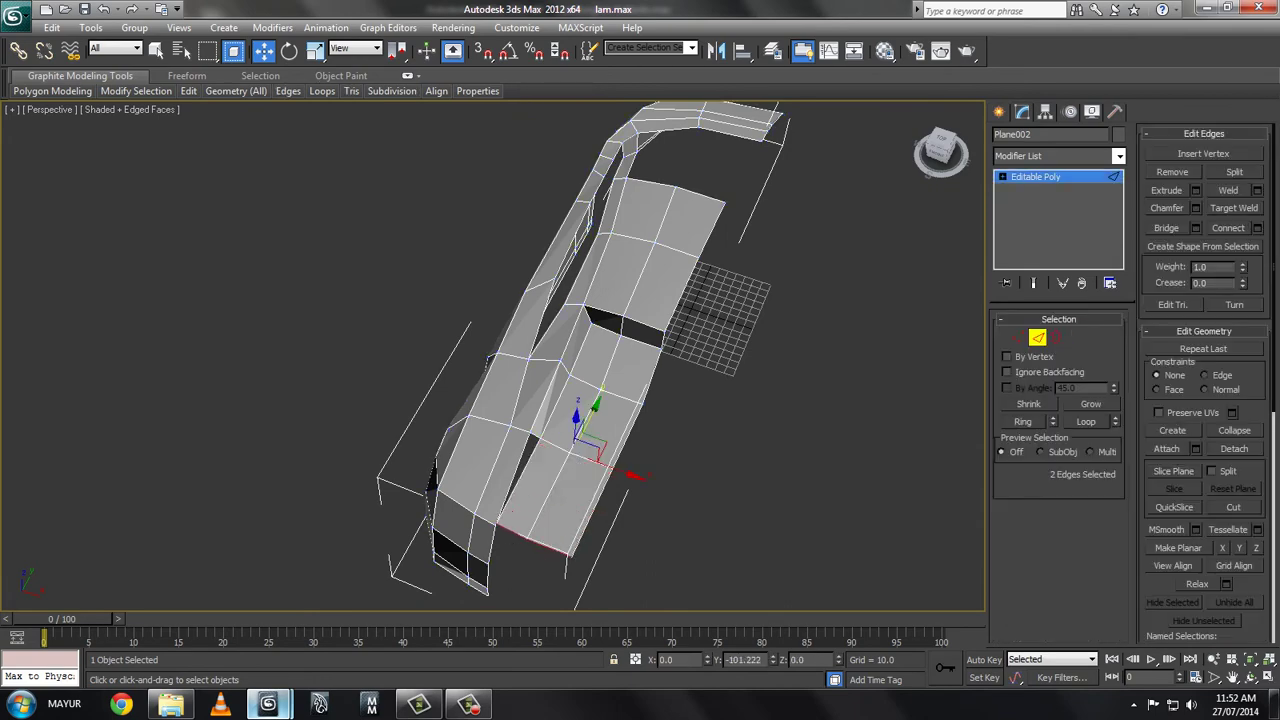
{"action": "key", "text": "z"}
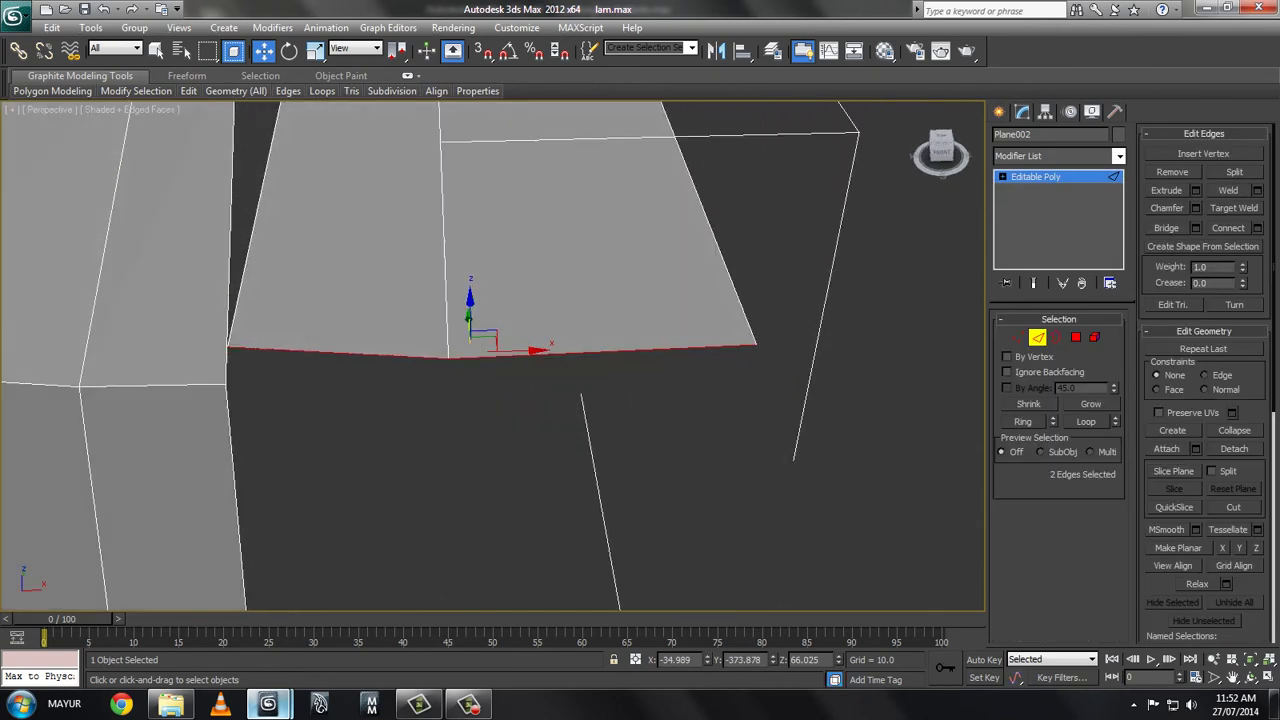
{"action": "right_click", "coordinate": [270, 338]}
{"action": "left_click", "coordinate": [243, 314]}
{"action": "key", "text": "ctrl+w"}
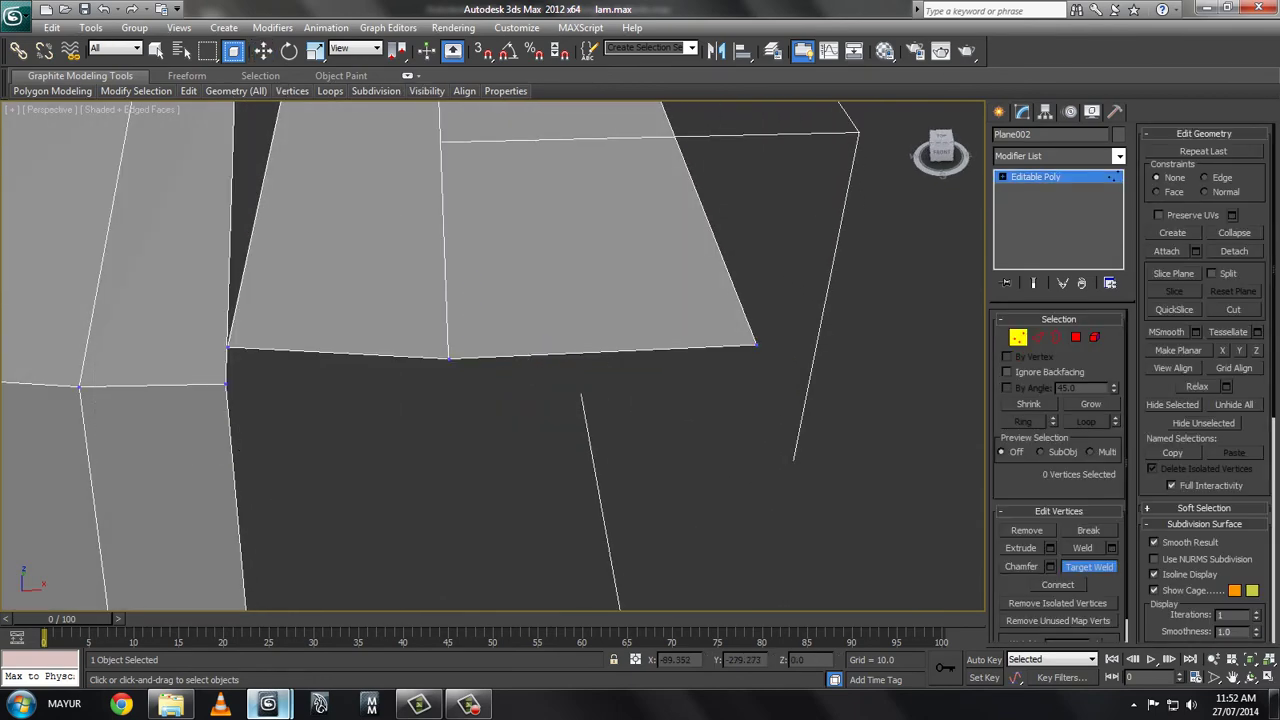
{"action": "left_click_drag", "start_coordinate": [228, 347], "coordinate": [226, 384]}
- Move the selected vertices in the Left view to follow the blueprint lines
{"action": "key", "text": "alt+w"}
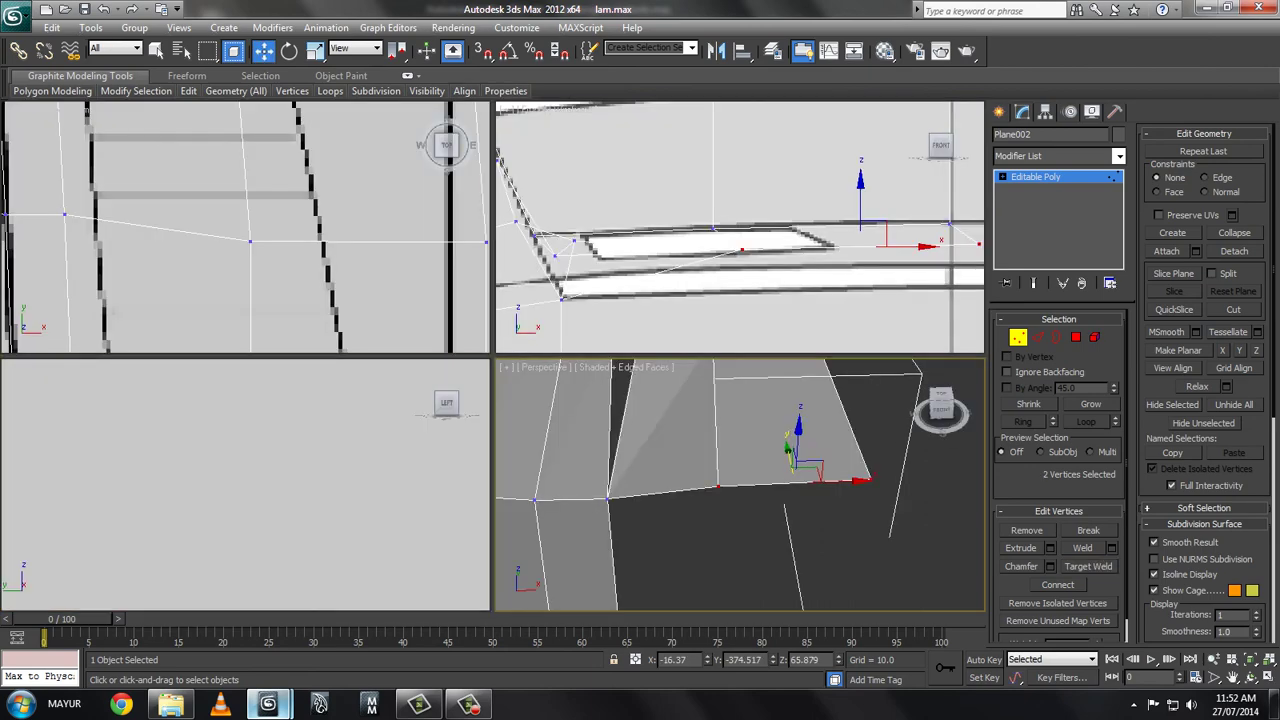
{"action": "key", "text": "alt+w"}
{"action": "key", "text": "alt+w"}
{"action": "key", "text": "alt+w"}
{"action": "key", "text": "z"}
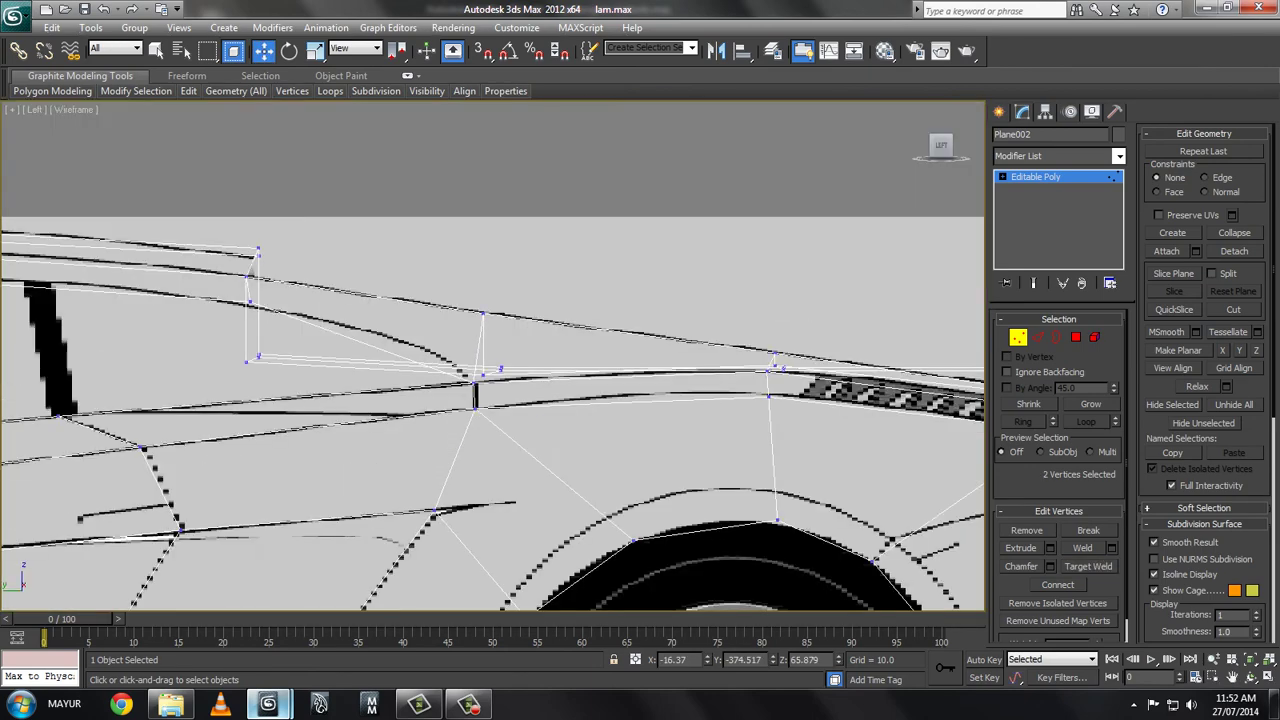
{"action": "left_click_drag", "start_coordinate": [784, 380], "coordinate": [784, 415]}
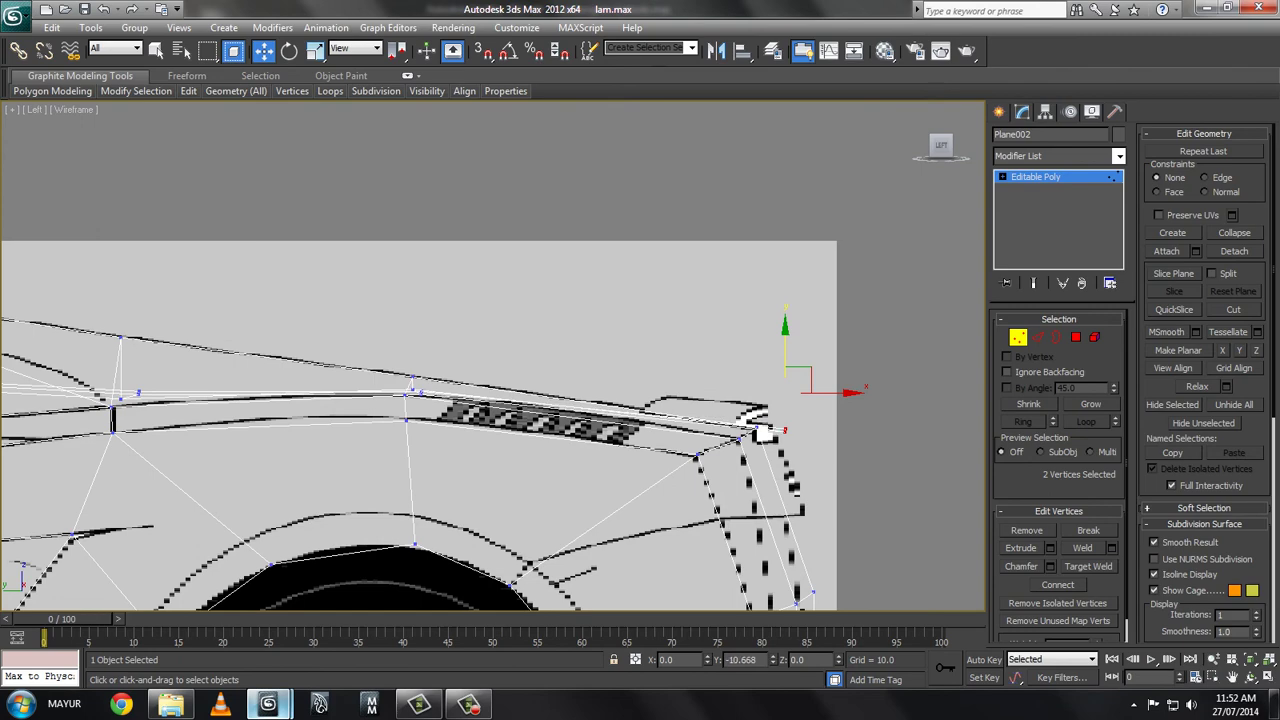
{"action": "key", "text": "alt+w"}
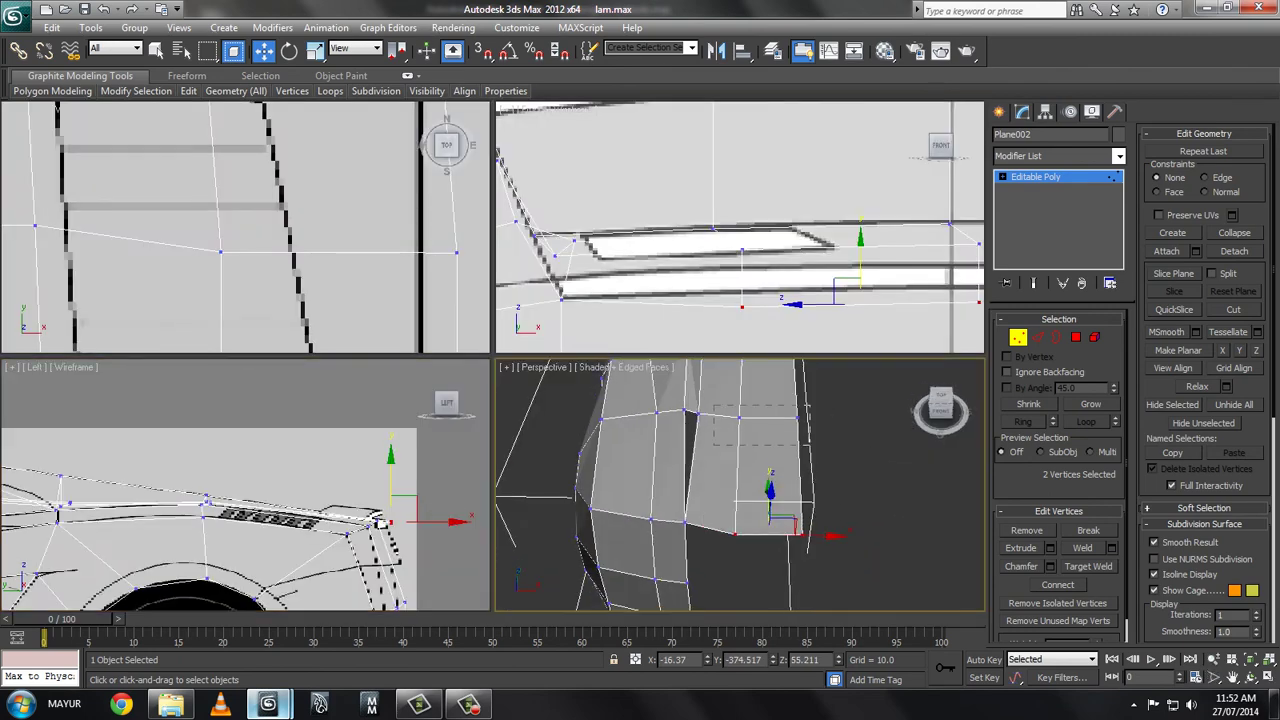
{"action": "left_click_drag", "start_coordinate": [381, 524], "coordinate": [210, 497]}
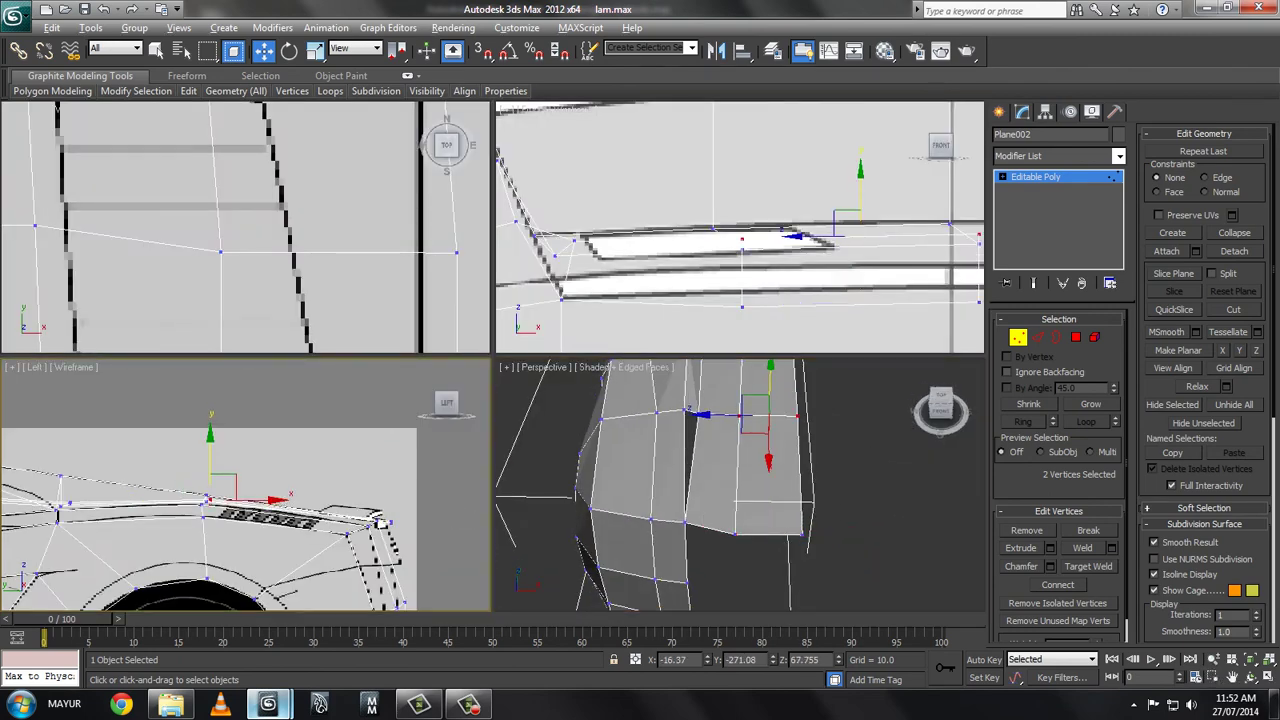
- Select the loose vertex at the gap between the two front panels
{"action": "key", "text": "2"}
{"action": "key", "text": "alt+w"}
{"action": "scroll", "coordinate": [490, 355], "scroll_direction": "up", "scroll_amount": 5}
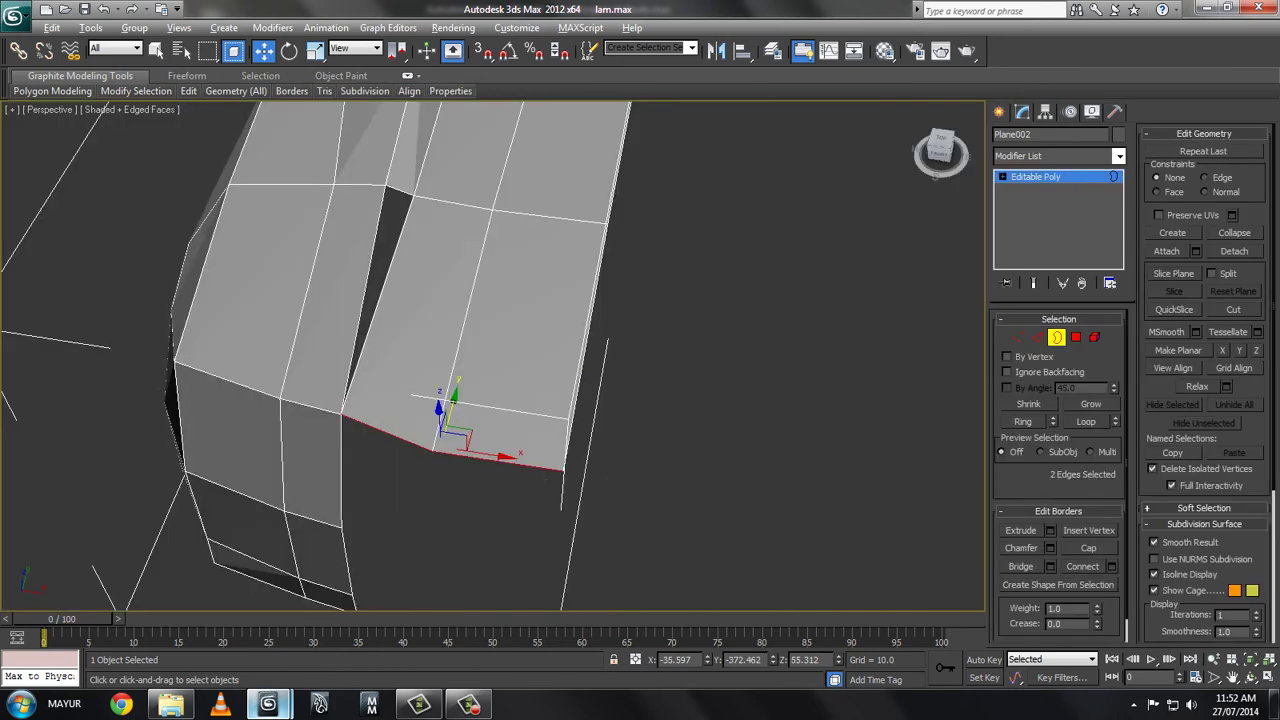
{"action": "key", "text": "3"}
{"action": "scroll", "coordinate": [490, 355], "scroll_direction": "up", "scroll_amount": 3}
{"action": "scroll", "coordinate": [516, 483], "scroll_direction": "down", "scroll_amount": 2}
{"action": "key", "text": "1"}
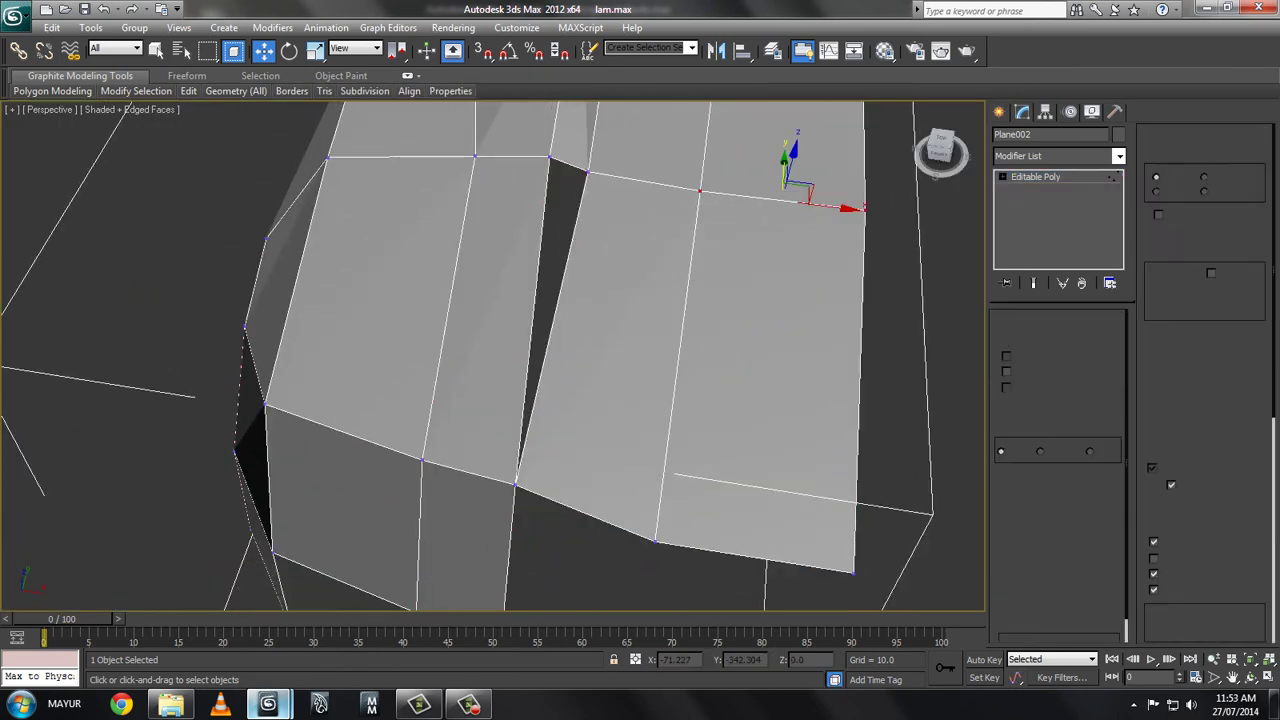
{"action": "left_click", "coordinate": [516, 483]}
- Target-weld that vertex across the gap to join the two panels
{"action": "key", "text": "2"}
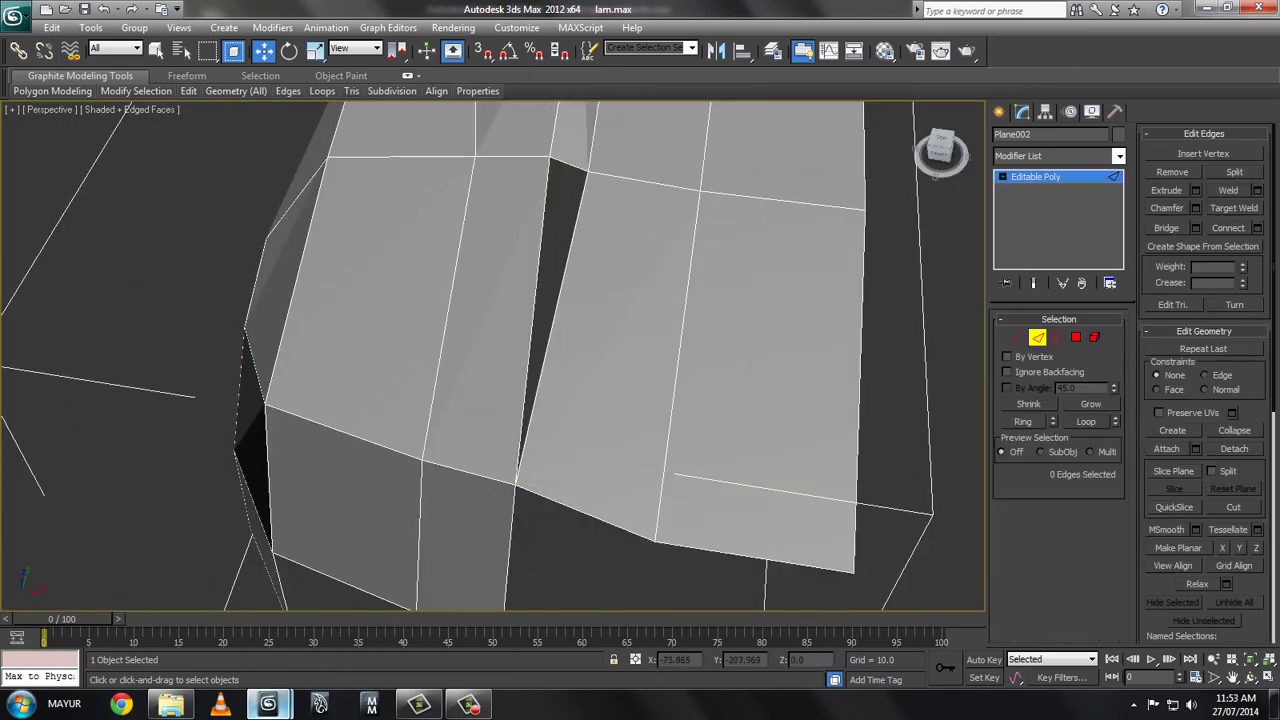
{"action": "key", "text": "1"}
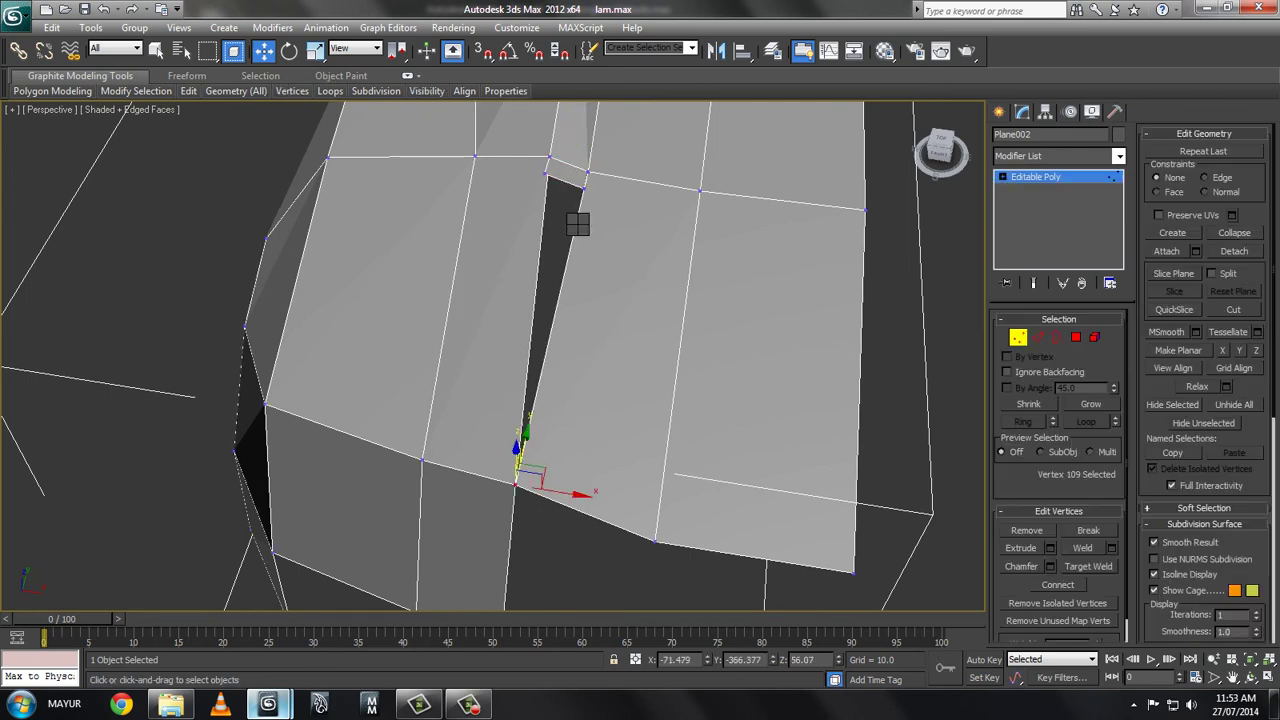
{"action": "right_click", "coordinate": [514, 257]}
{"action": "left_click", "coordinate": [486, 330]}
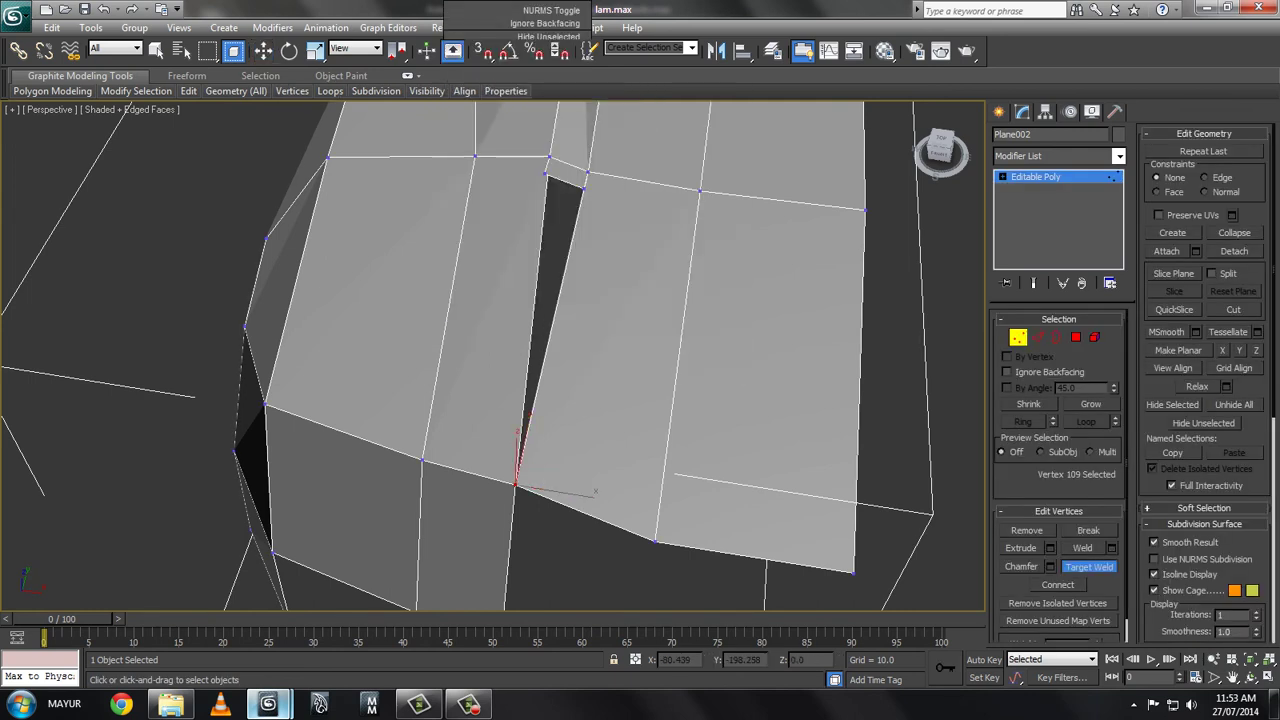
{"action": "left_click", "coordinate": [584, 189]}
{"action": "left_click", "coordinate": [515, 485]}
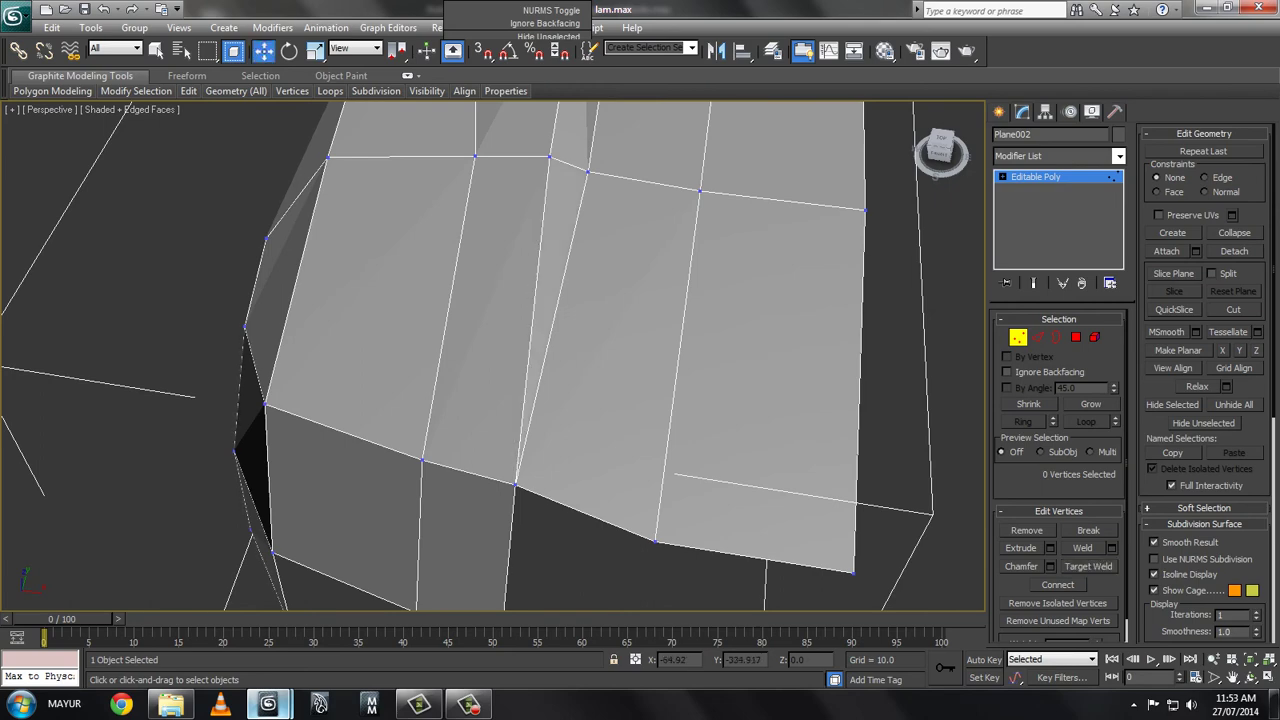
- Select the front panel's two bottom edges and nudge them slightly left in the side view
{"action": "key", "text": "2"}
{"action": "left_click", "coordinate": [585, 512]}
{"action": "left_click", "coordinate": [754, 556], "text": "ctrl"}
{"action": "key", "text": "alt+w"}
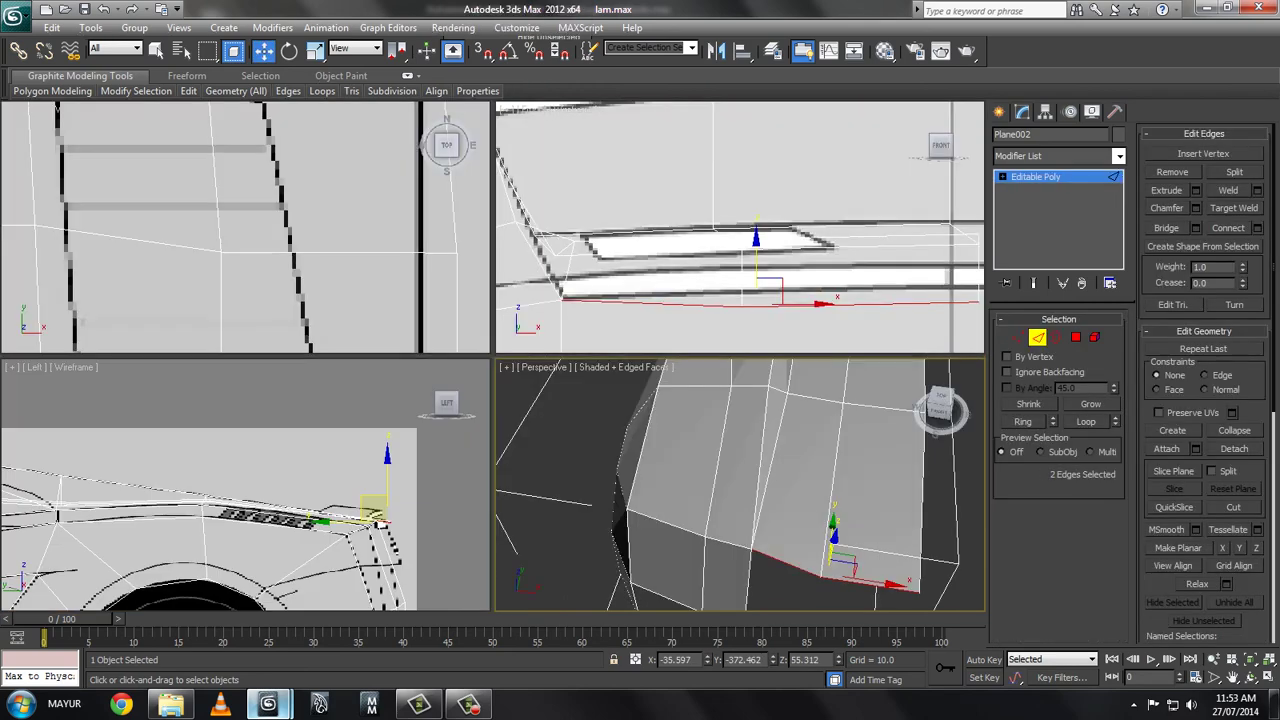
{"action": "scroll", "coordinate": [380, 522], "scroll_direction": "up", "scroll_amount": 3}
{"action": "key", "text": "alt+w"}
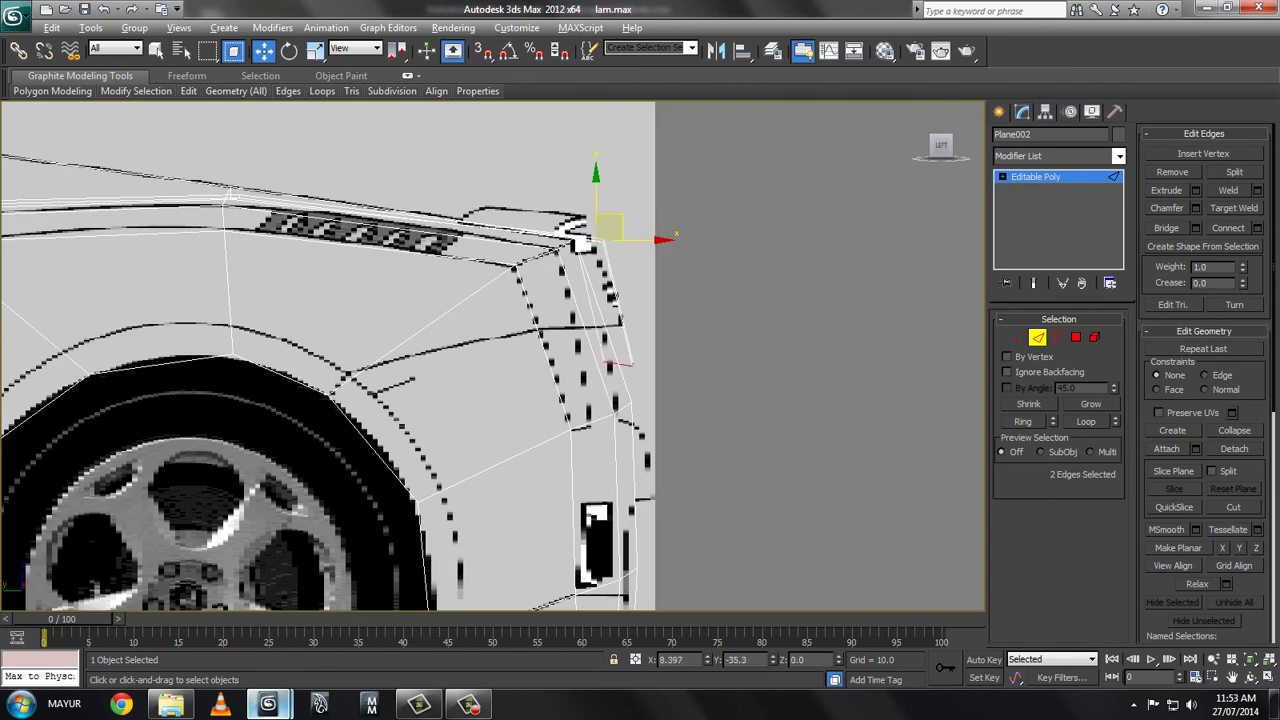
{"action": "middle_click_drag", "start_coordinate": [543, 232], "coordinate": [556, 355]}
{"action": "scroll", "coordinate": [556, 355], "scroll_direction": "up", "scroll_amount": 8}
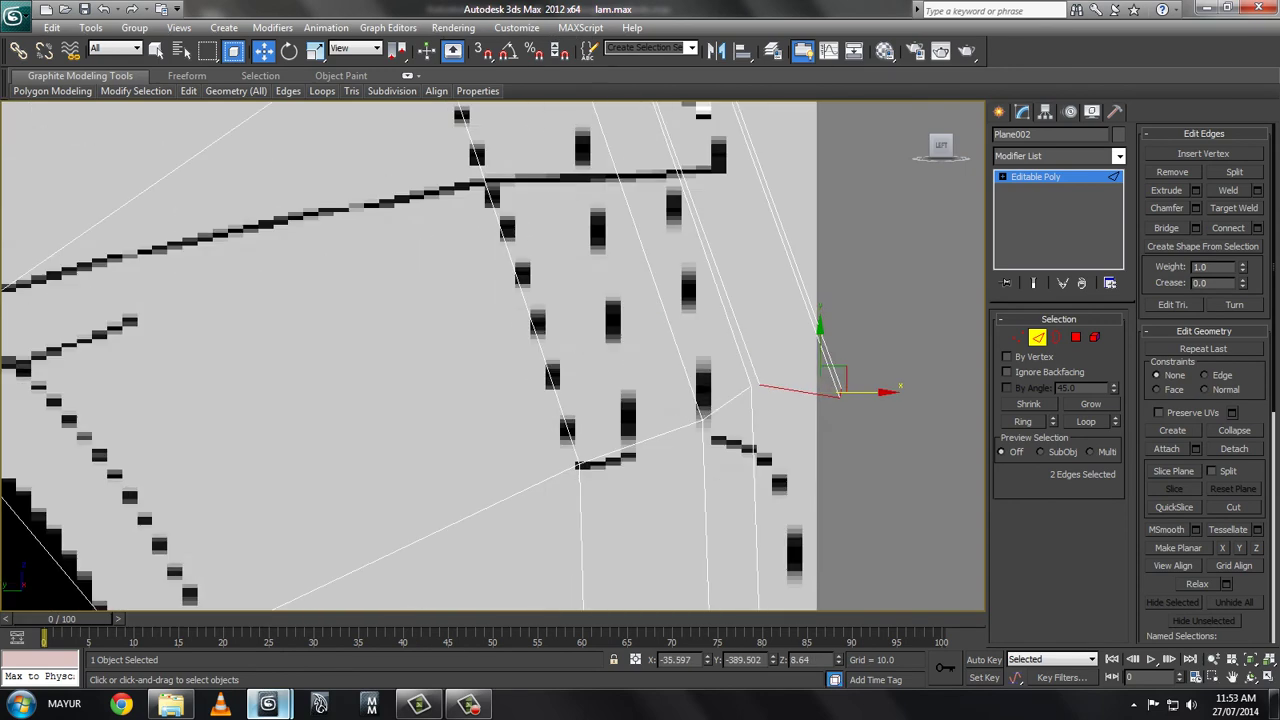
{"action": "left_click_drag", "start_coordinate": [860, 392], "coordinate": [856, 392]}
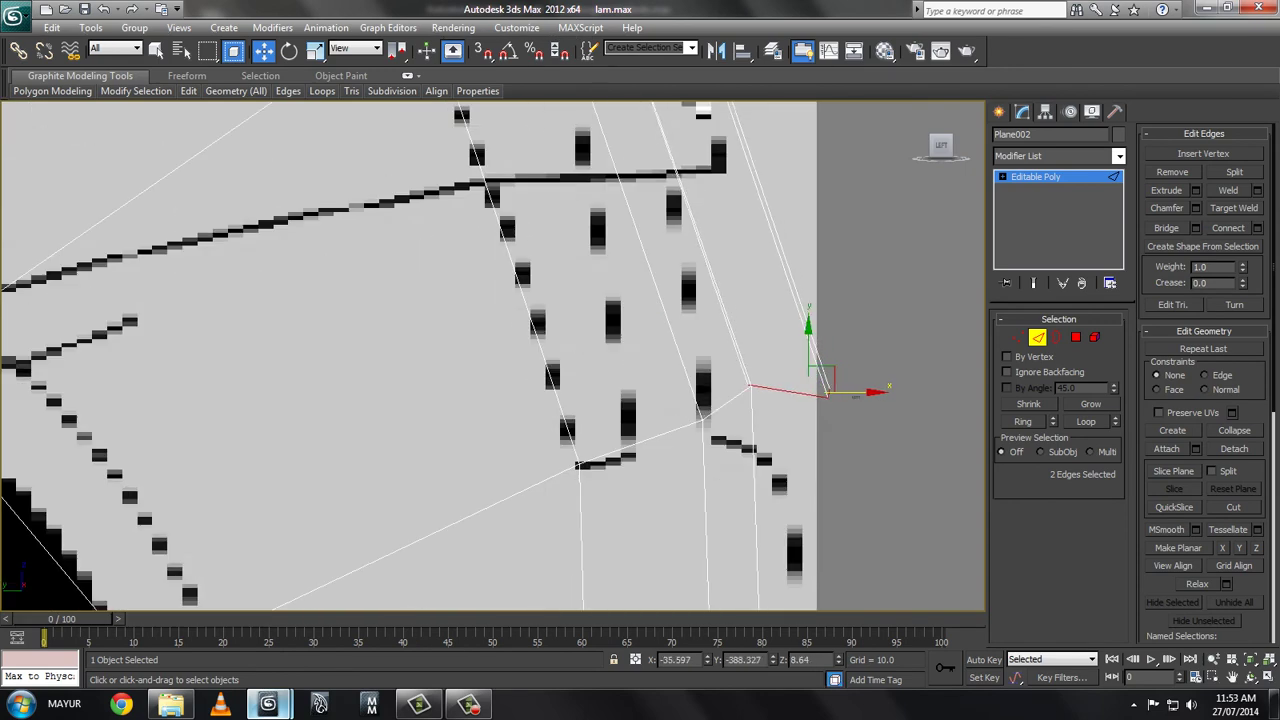
- Weld the two bumper-corner vertices using the Weld settings with a 0.1 threshold
{"action": "key", "text": "1"}
{"action": "left_click", "coordinate": [1111, 548]}
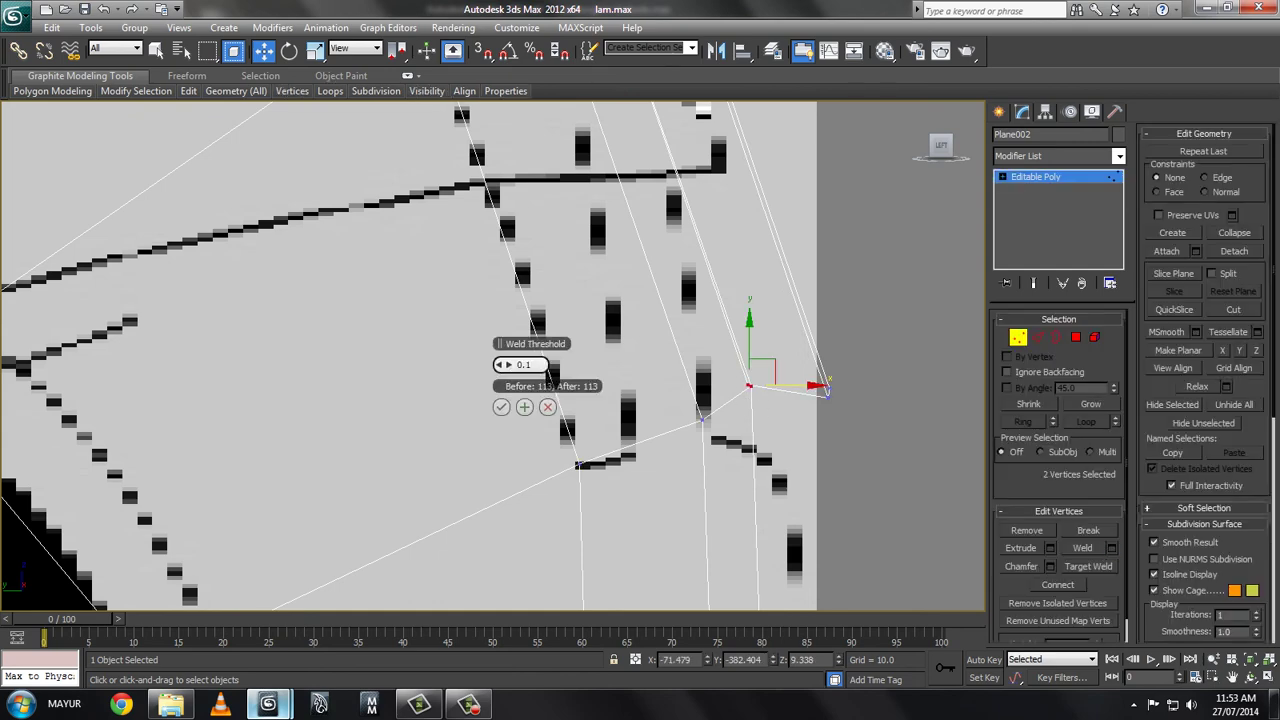
{"action": "left_click", "coordinate": [15, 16]}
{"action": "left_click", "coordinate": [501, 407]}
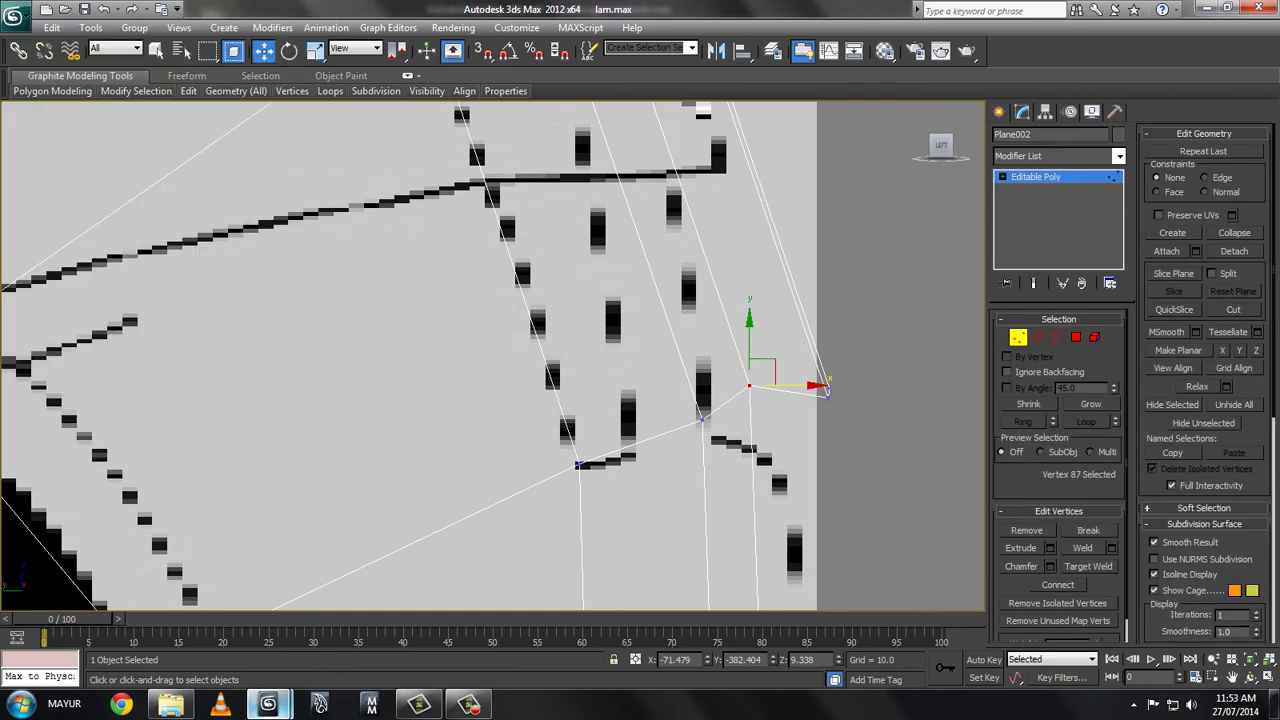
{"action": "middle_click_drag", "start_coordinate": [600, 300], "coordinate": [579, 267]}
{"action": "key", "text": "alt+w"}
{"action": "scroll", "coordinate": [734, 485], "scroll_direction": "down", "scroll_amount": 2}
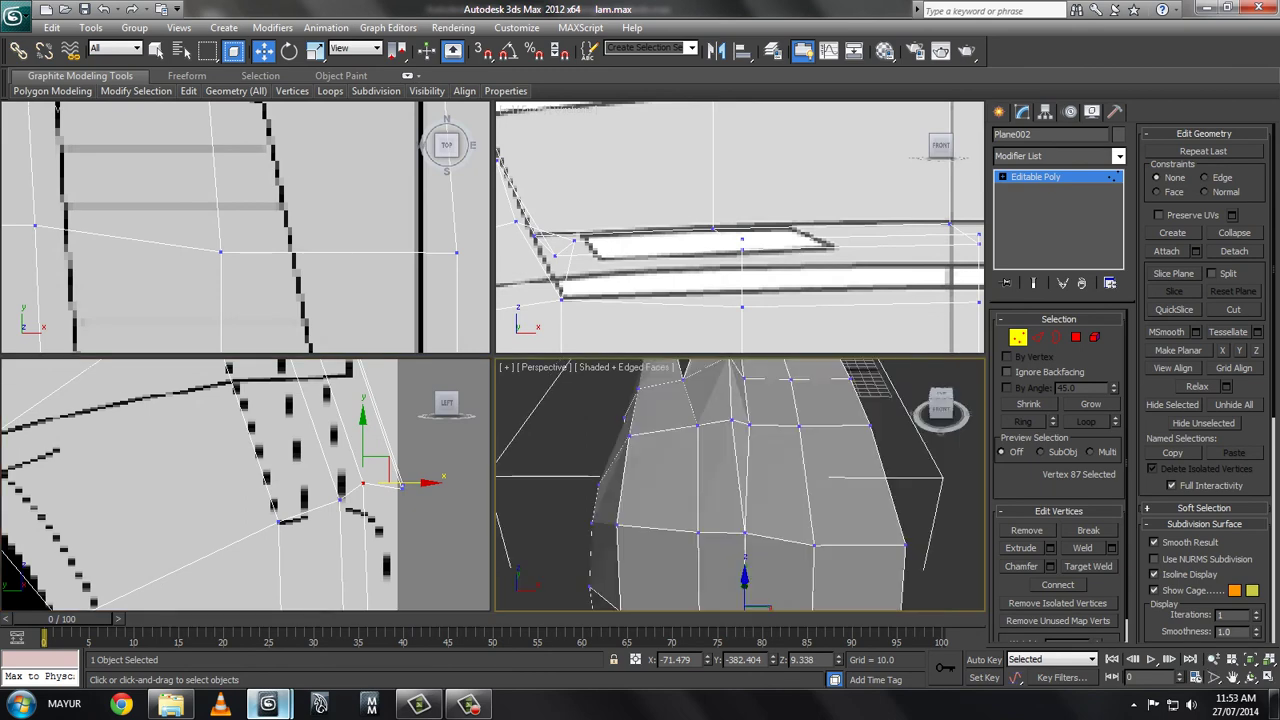
{"action": "key", "text": "alt+w"}
- Select the bottom edges and move them down to the side blueprint's outline
{"action": "key", "text": "2"}
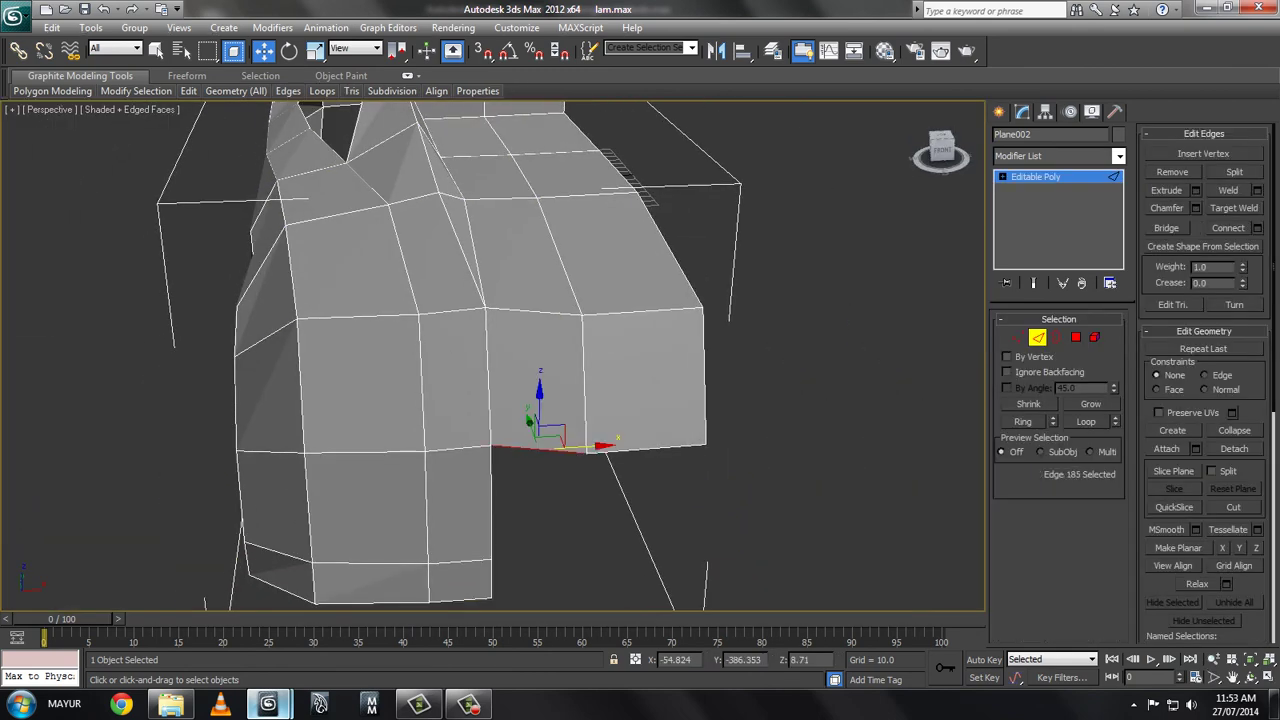
{"action": "left_click", "coordinate": [655, 443], "text": "ctrl"}
{"action": "middle_click_drag", "start_coordinate": [650, 350], "coordinate": [700, 330], "text": "alt"}
{"action": "key", "text": "alt+w"}
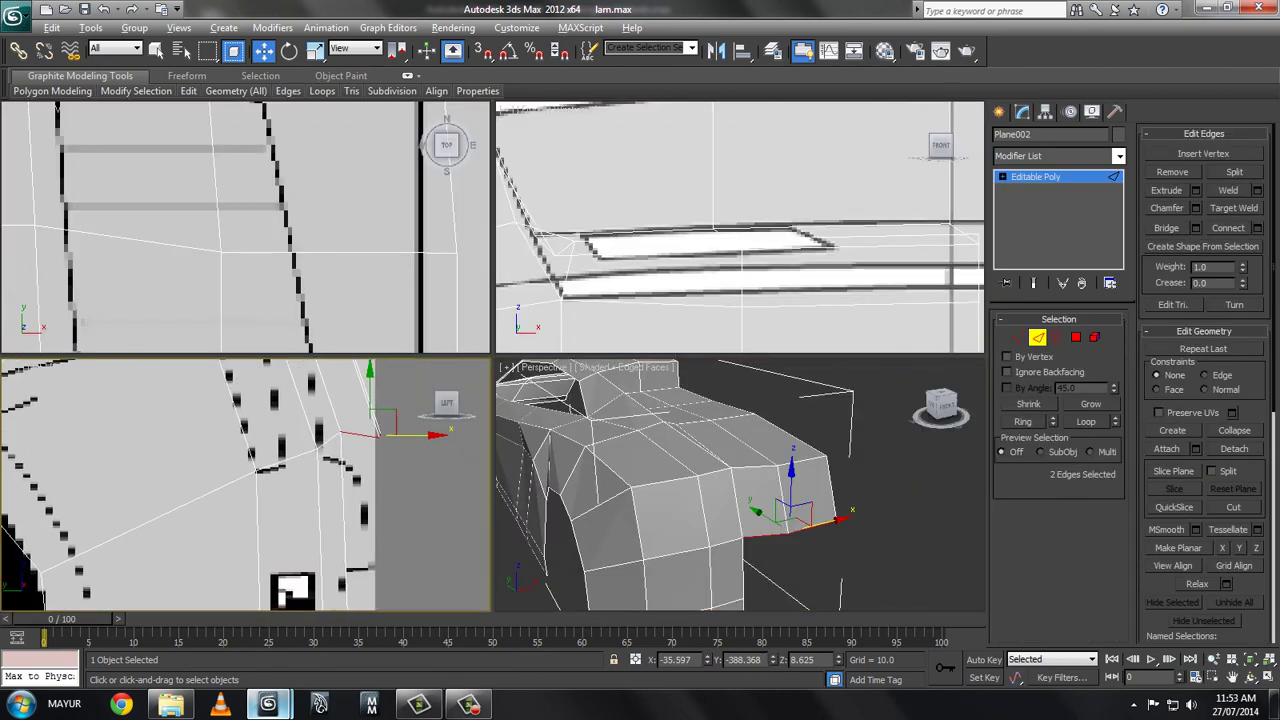
{"action": "key", "text": "alt+w"}
{"action": "left_click_drag", "start_coordinate": [652, 455], "coordinate": [648, 505]}
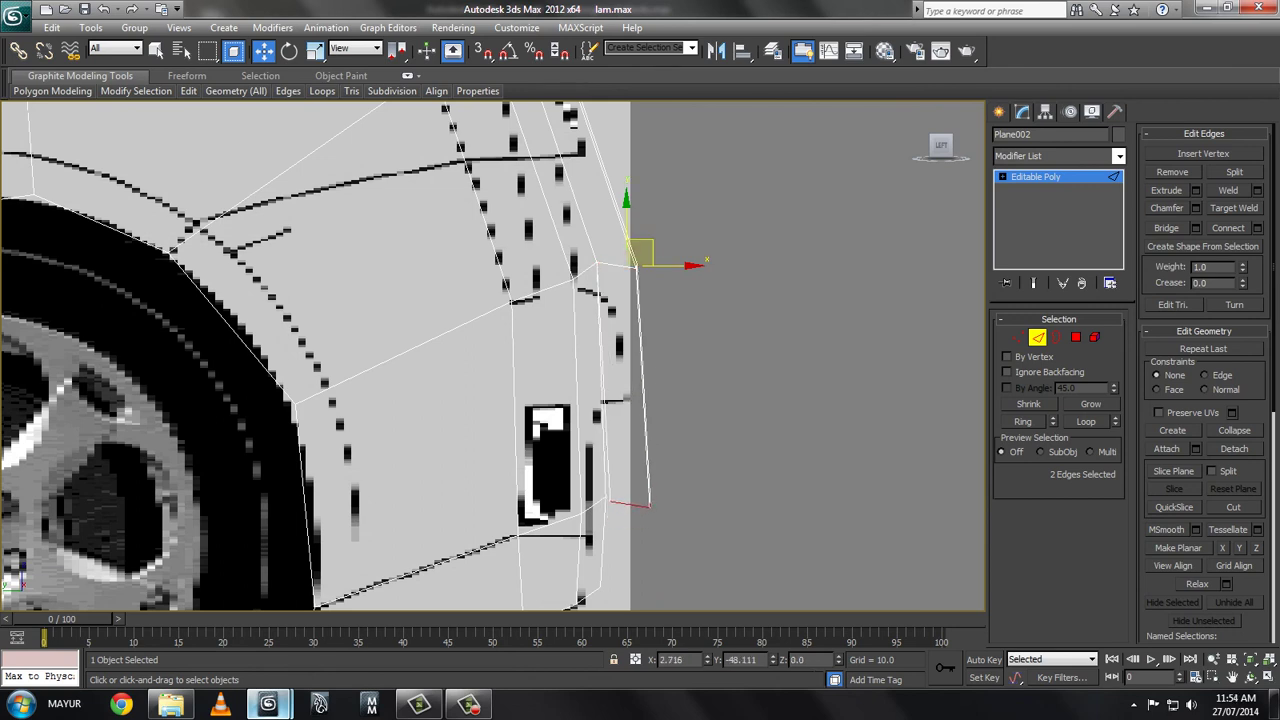
- Drag the two corner vertices down onto the bumper line and orbit to check
{"action": "key", "text": "1"}
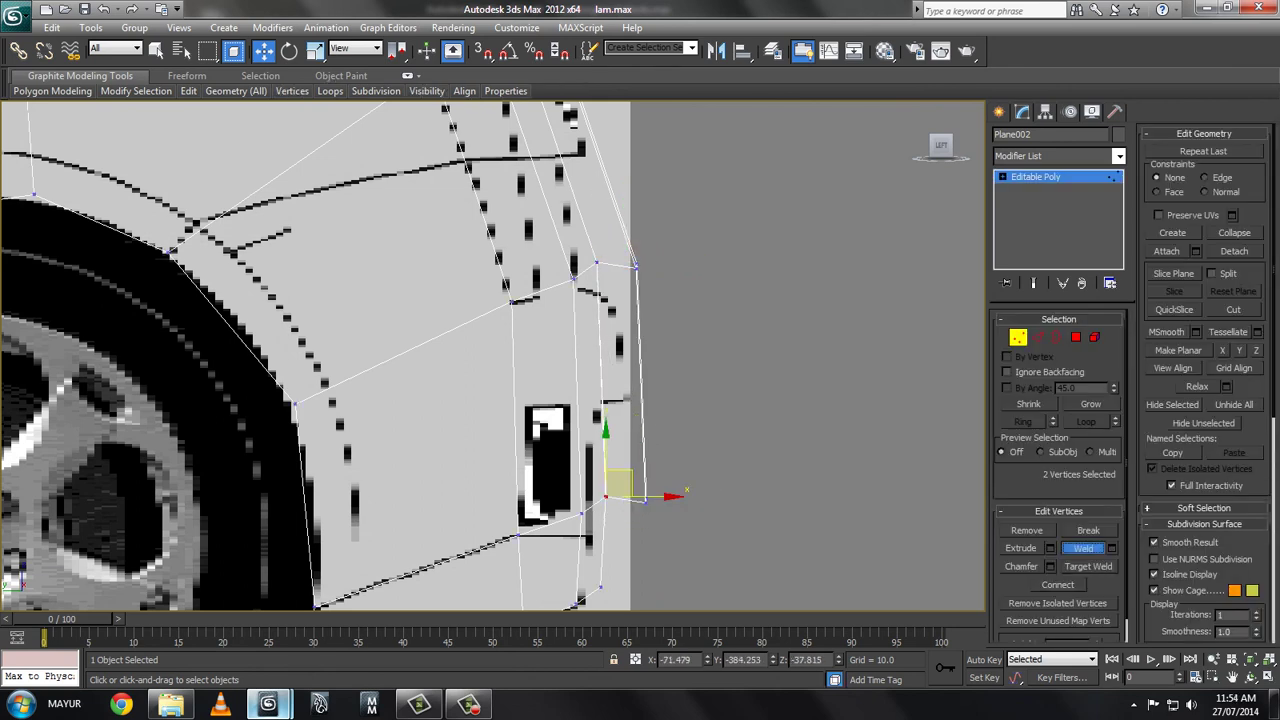
{"action": "middle_click_drag", "start_coordinate": [500, 400], "coordinate": [488, 320]}
{"action": "key", "text": "2"}
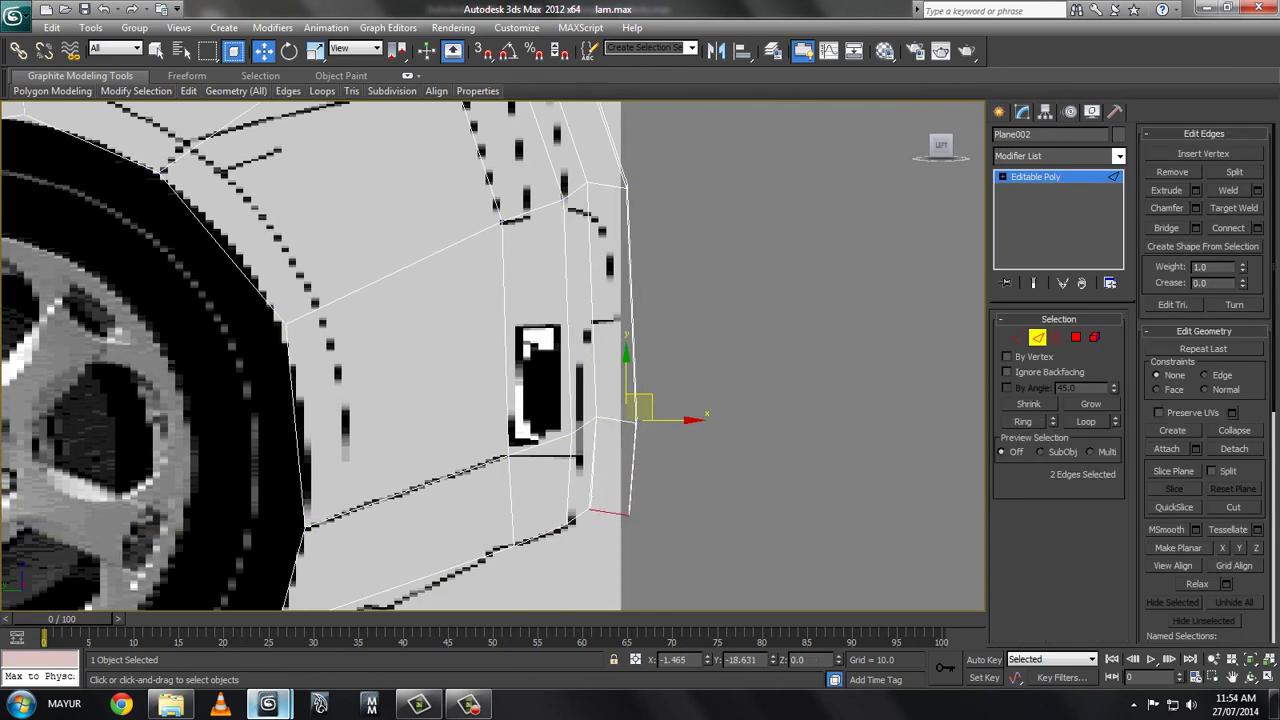
{"action": "key", "text": "1"}
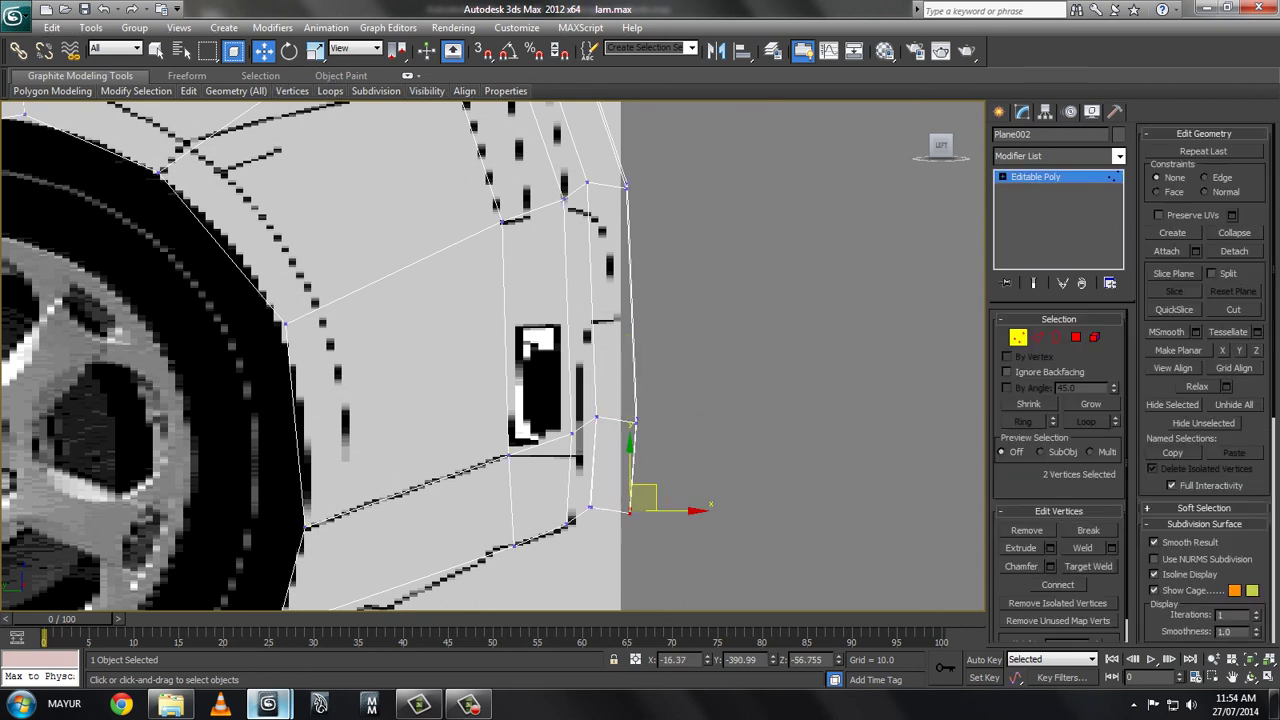
{"action": "left_click_drag", "start_coordinate": [630, 470], "coordinate": [591, 485]}
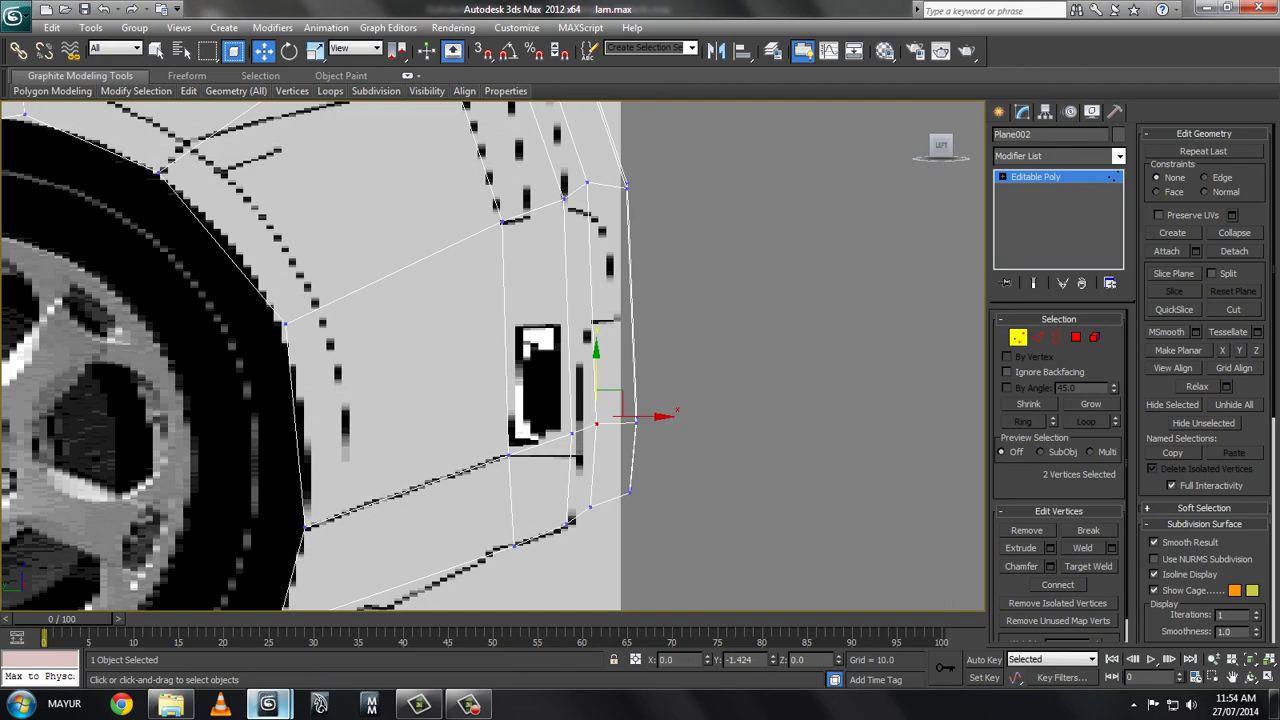
{"action": "key", "text": "alt+w"}
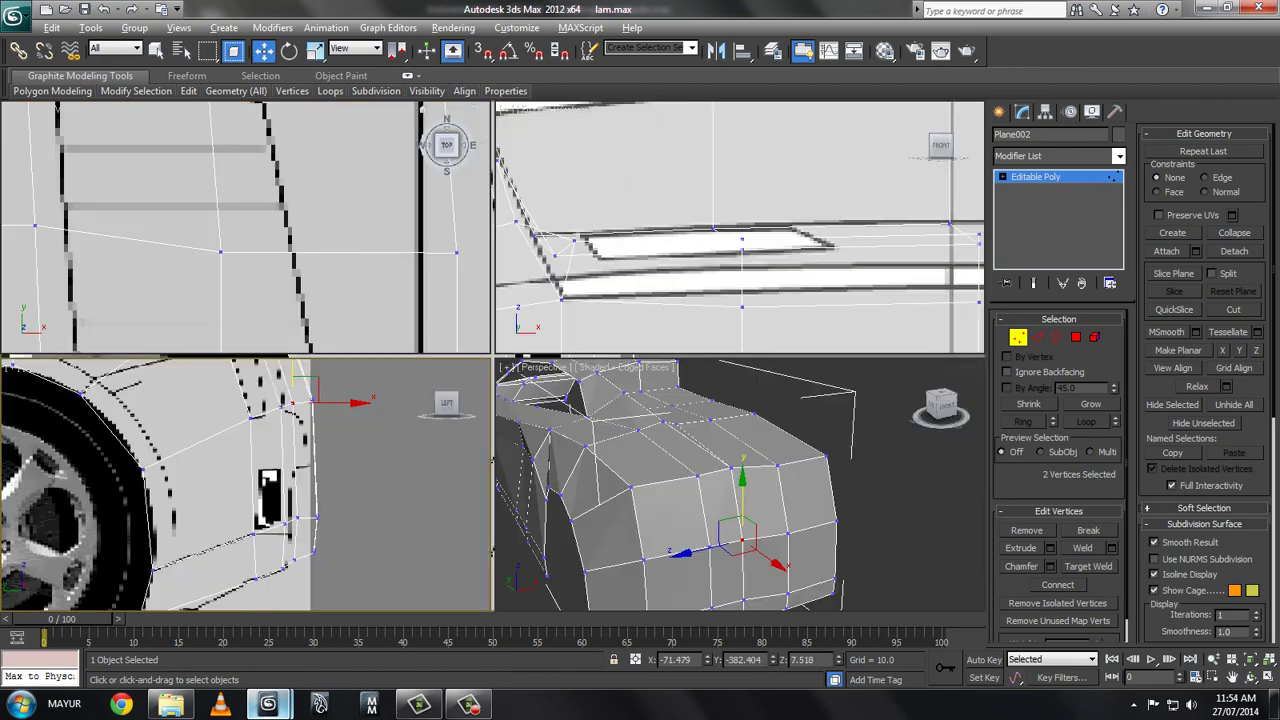
{"action": "key", "text": "alt+w"}
{"action": "mouse_move", "coordinate": [490, 400]}
{"action": "middle_mouse_down", "text": "alt"}
{"action": "mouse_move", "coordinate": [590, 380]}
{"action": "mouse_move", "coordinate": [530, 395]}
{"action": "mouse_move", "coordinate": [590, 400]}
{"action": "mouse_move", "coordinate": [560, 410]}
{"action": "mouse_move", "coordinate": [600, 400]}
{"action": "middle_mouse_up", "text": "alt"}
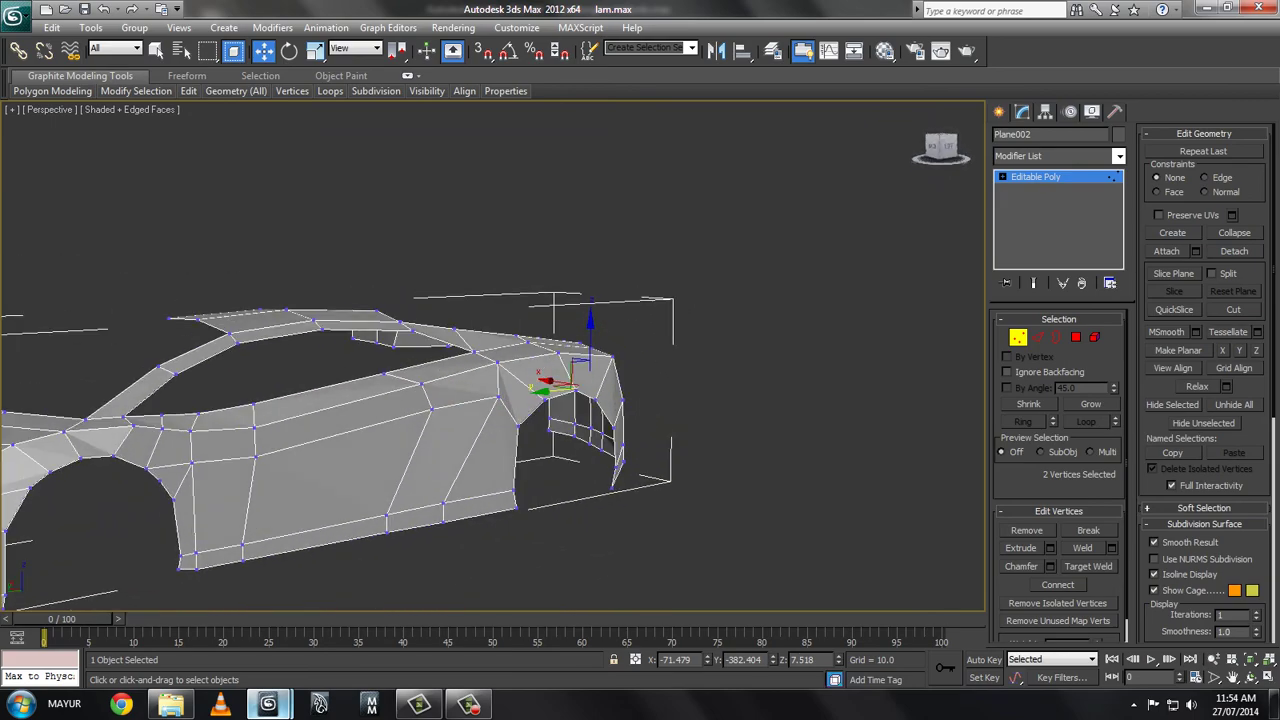
- Add a MeshSmooth modifier to the car body and inspect the smoothed shell
{"action": "left_click", "coordinate": [1058, 155]}
{"action": "key", "text": "m"}
{"action": "left_click", "coordinate": [1032, 224]}
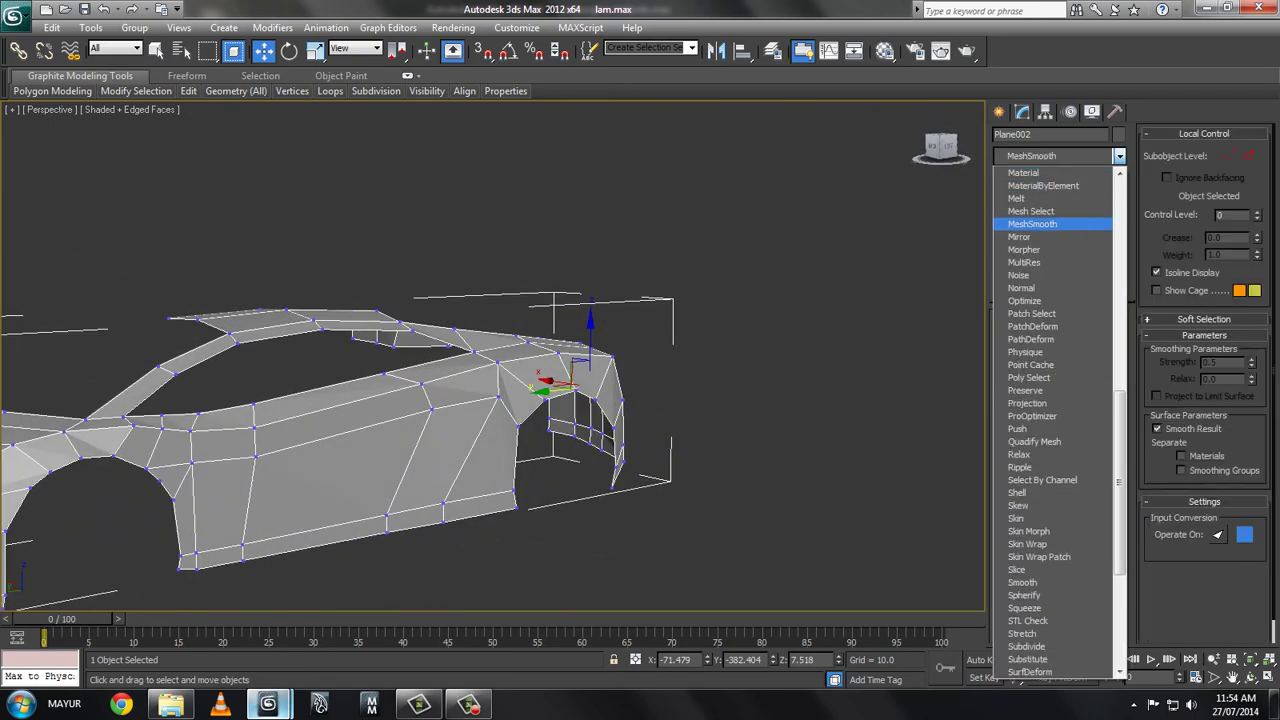
{"action": "mouse_move", "coordinate": [500, 400]}
{"action": "middle_mouse_down", "text": "alt"}
{"action": "mouse_move", "coordinate": [740, 385]}
{"action": "mouse_move", "coordinate": [450, 395]}
{"action": "middle_mouse_up", "text": "alt"}
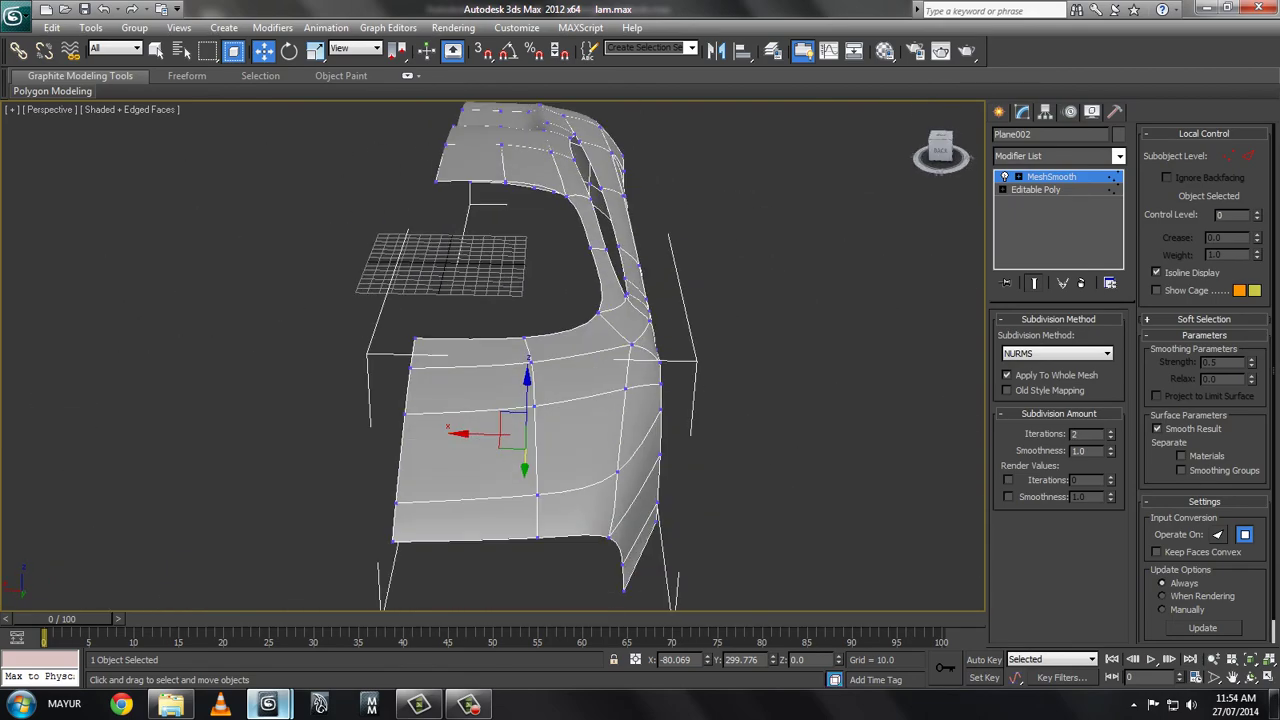
- Move the pivot alone to the body's inner edge with Affect Pivot Only
{"action": "left_click", "coordinate": [1045, 111]}
{"action": "left_click", "coordinate": [1060, 213]}
{"action": "left_click_drag", "start_coordinate": [480, 432], "coordinate": [355, 432]}
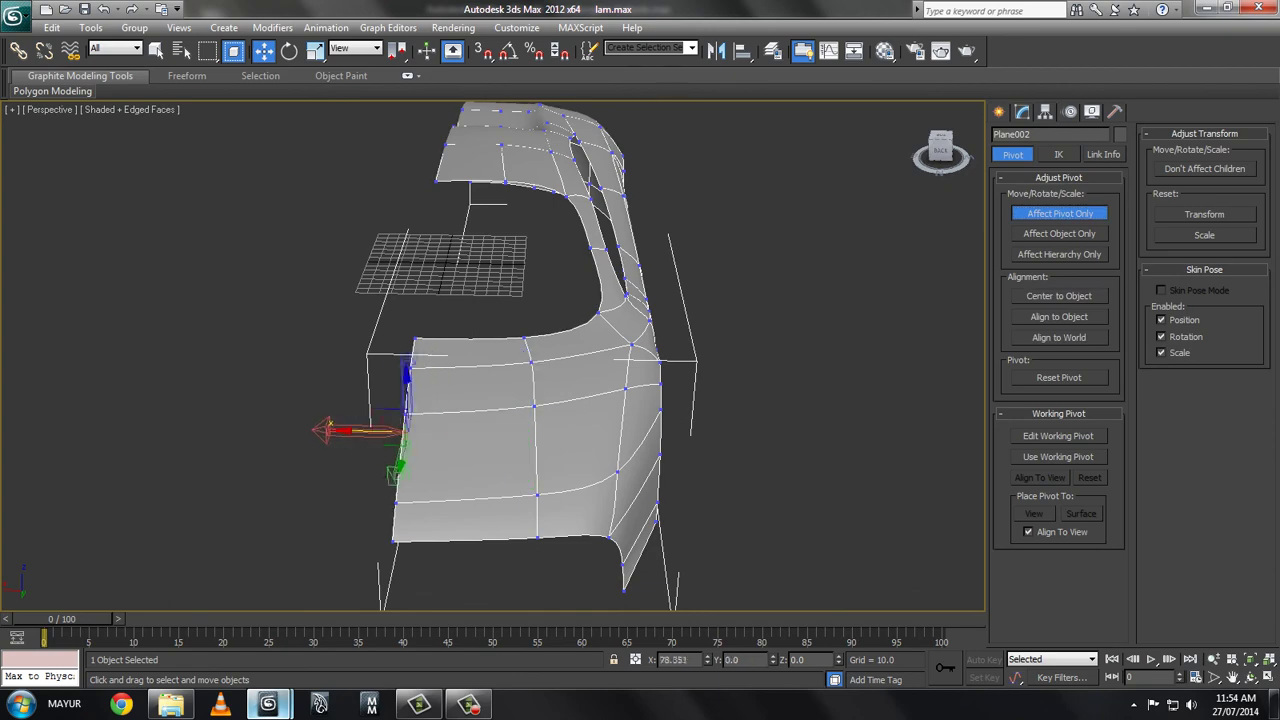
{"action": "left_click", "coordinate": [1022, 111]}
- Add a Symmetry modifier with Flip enabled
{"action": "left_click", "coordinate": [1119, 156]}
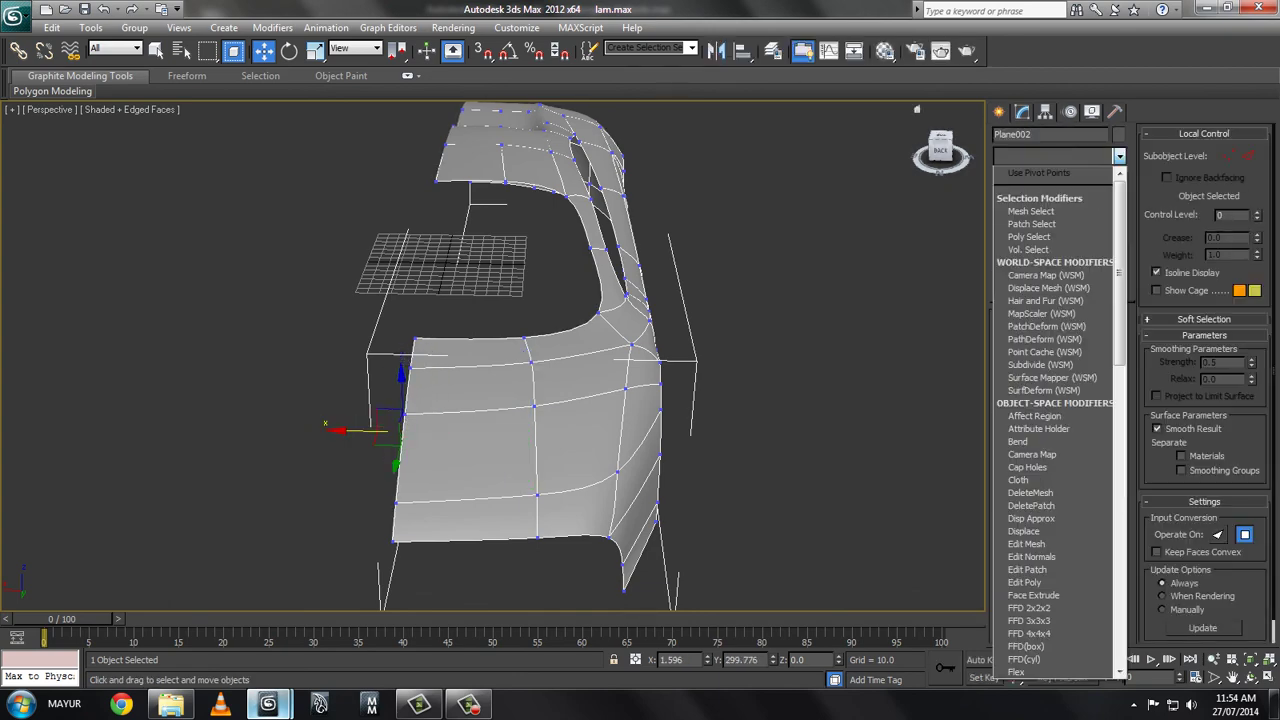
{"action": "scroll", "coordinate": [1050, 420], "scroll_direction": "down", "scroll_amount": 2}
{"action": "scroll", "coordinate": [1040, 441], "scroll_direction": "down", "scroll_amount": 1}
{"action": "left_click", "coordinate": [1030, 441]}
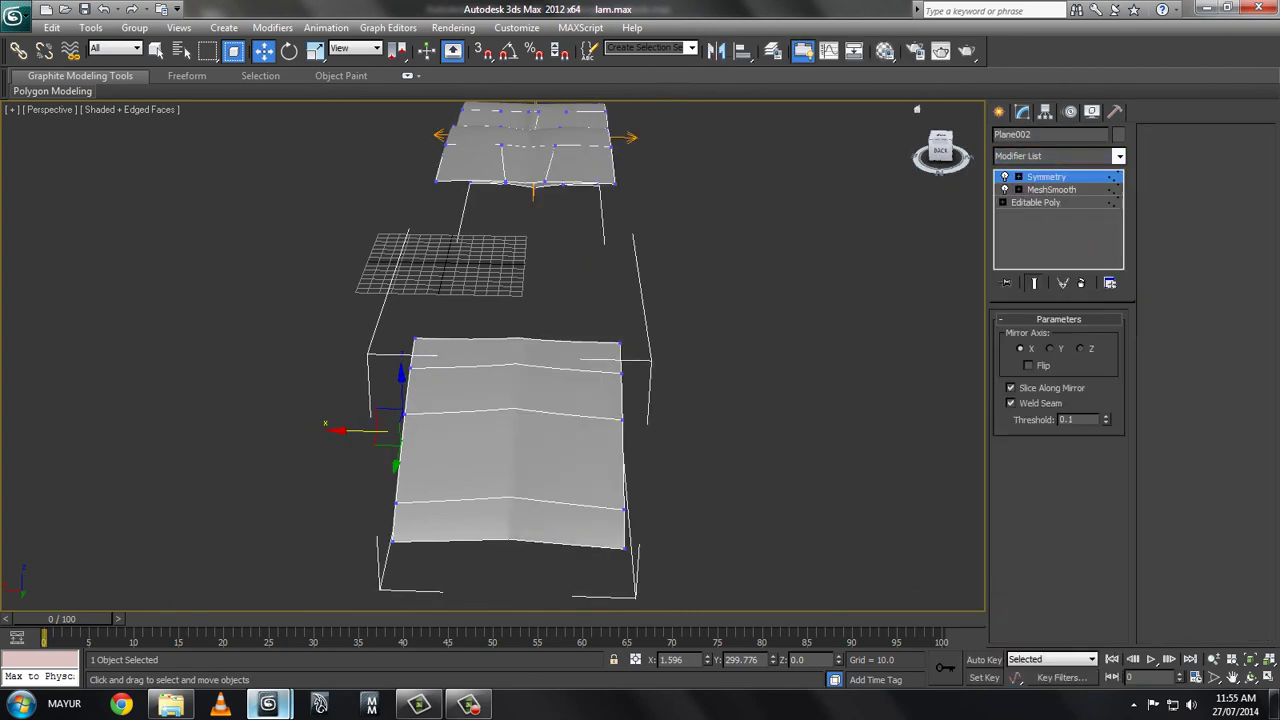
{"action": "left_click", "coordinate": [1028, 365]}
- Slide the Symmetry mirror plane to the car's centre, then deselect and orbit to review
{"action": "left_click", "coordinate": [1046, 189]}
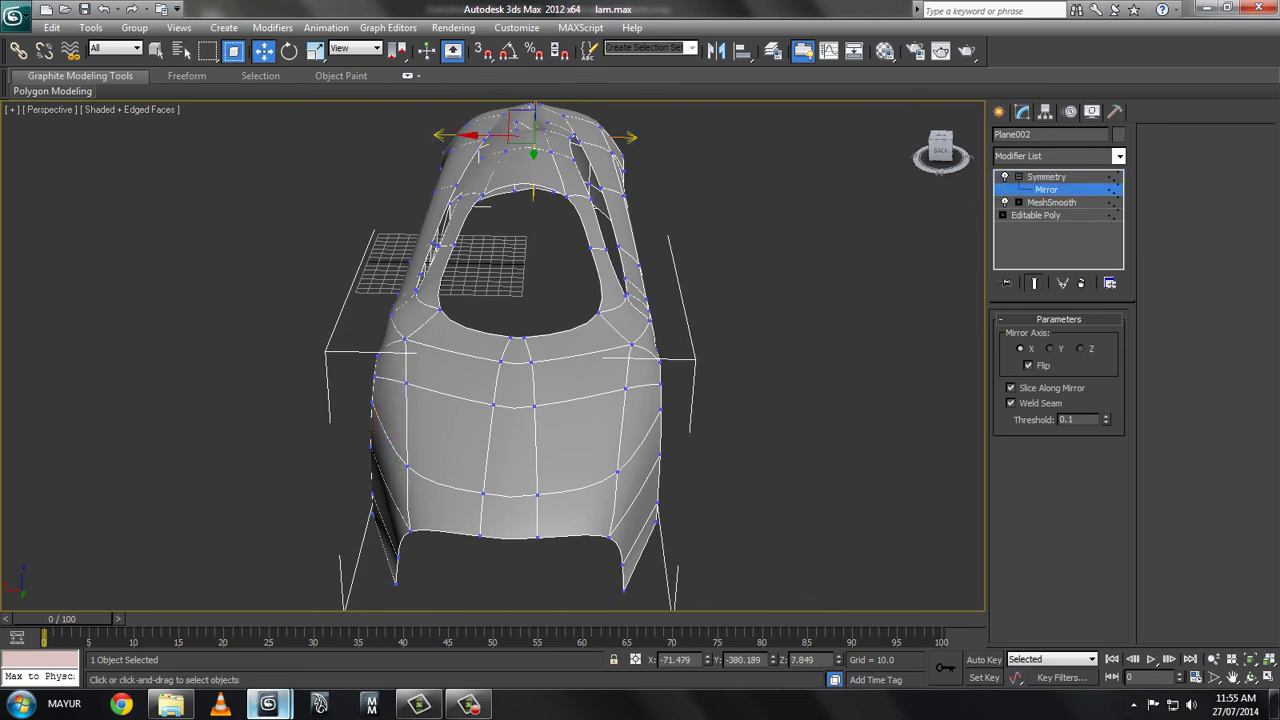
{"action": "left_click_drag", "start_coordinate": [533, 135], "coordinate": [472, 135]}
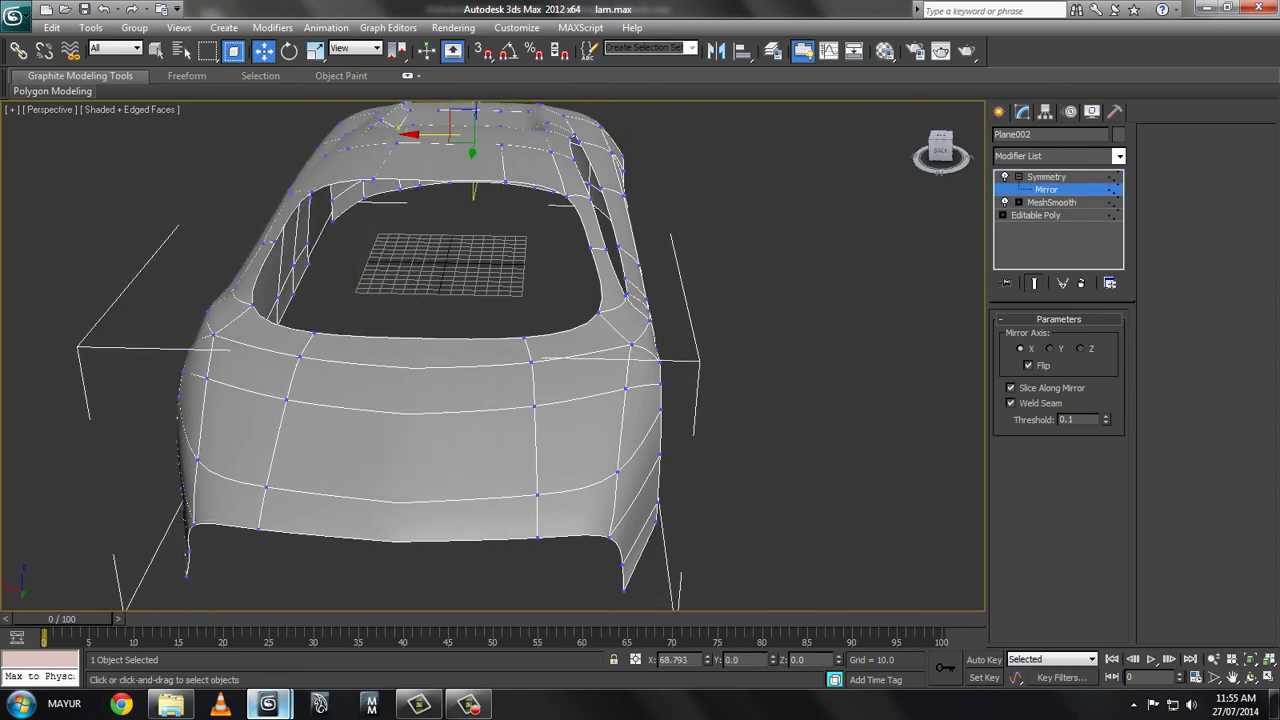
{"action": "middle_click_drag", "start_coordinate": [472, 135], "coordinate": [380, 160], "text": "alt"}
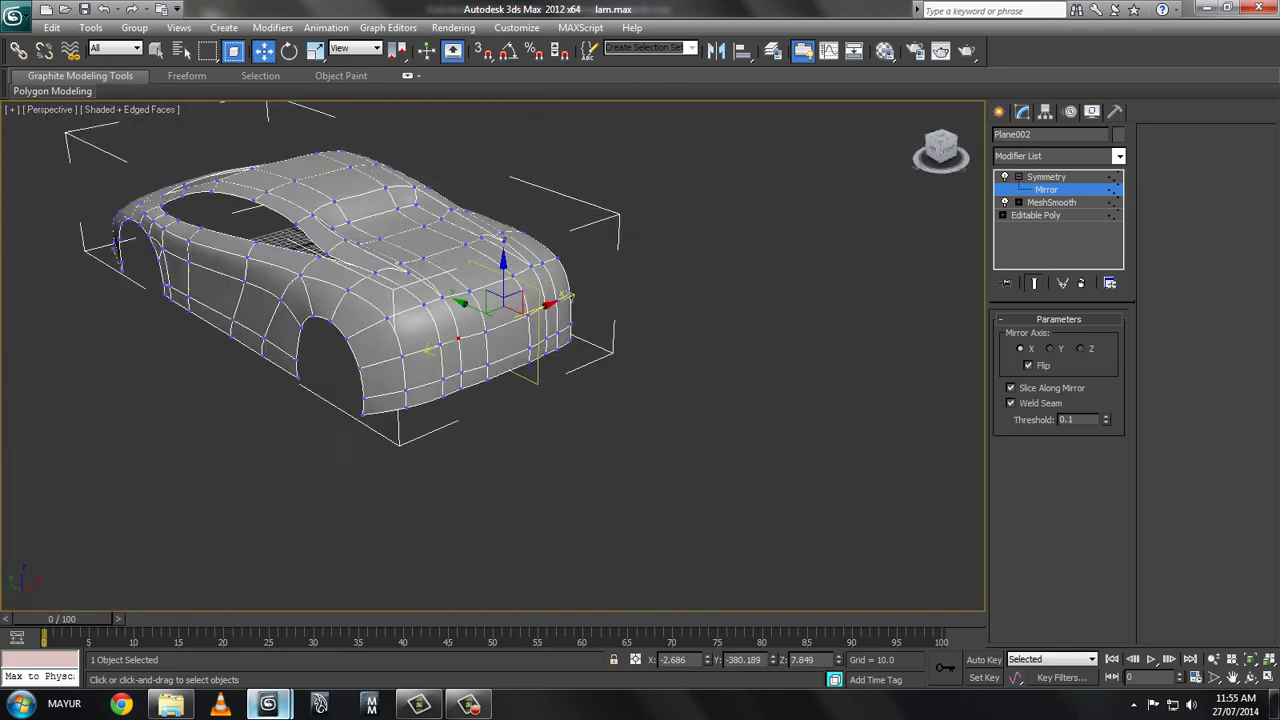
{"action": "left_click", "coordinate": [1046, 176]}
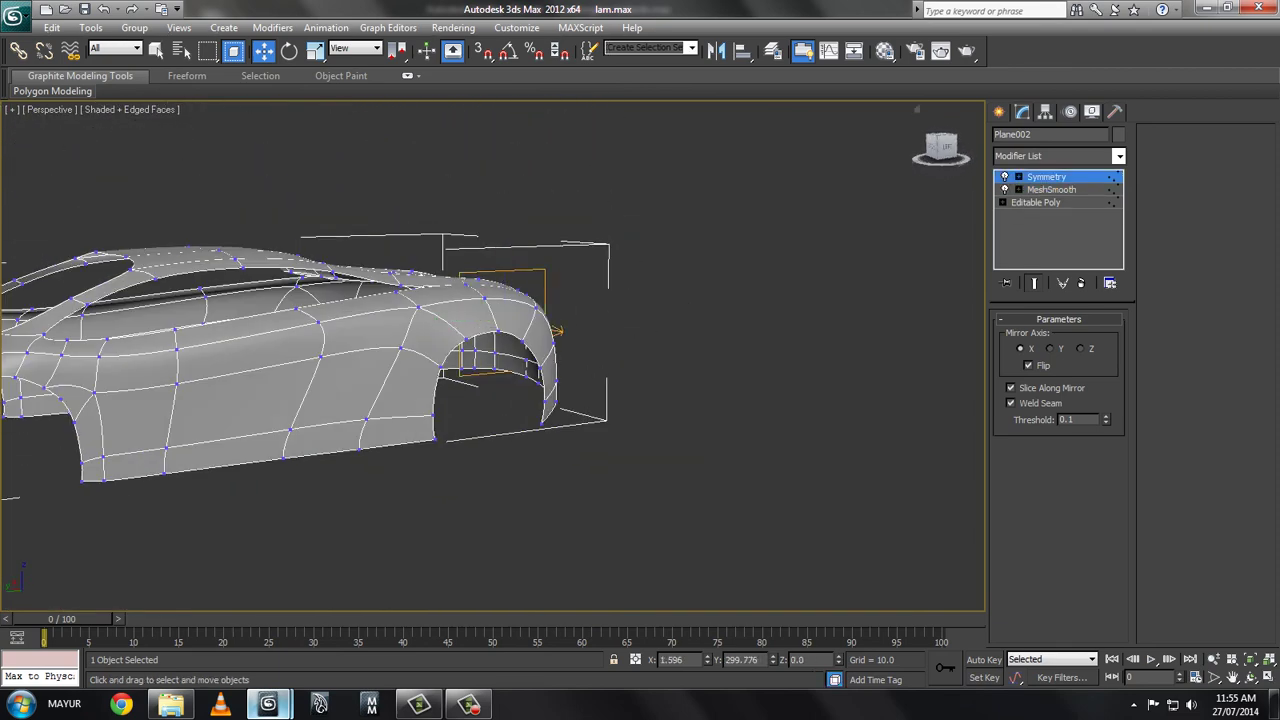
{"action": "left_click", "coordinate": [998, 111]}
{"action": "left_click", "coordinate": [760, 520]}
{"action": "middle_click_drag", "start_coordinate": [600, 400], "coordinate": [500, 400], "text": "alt"}
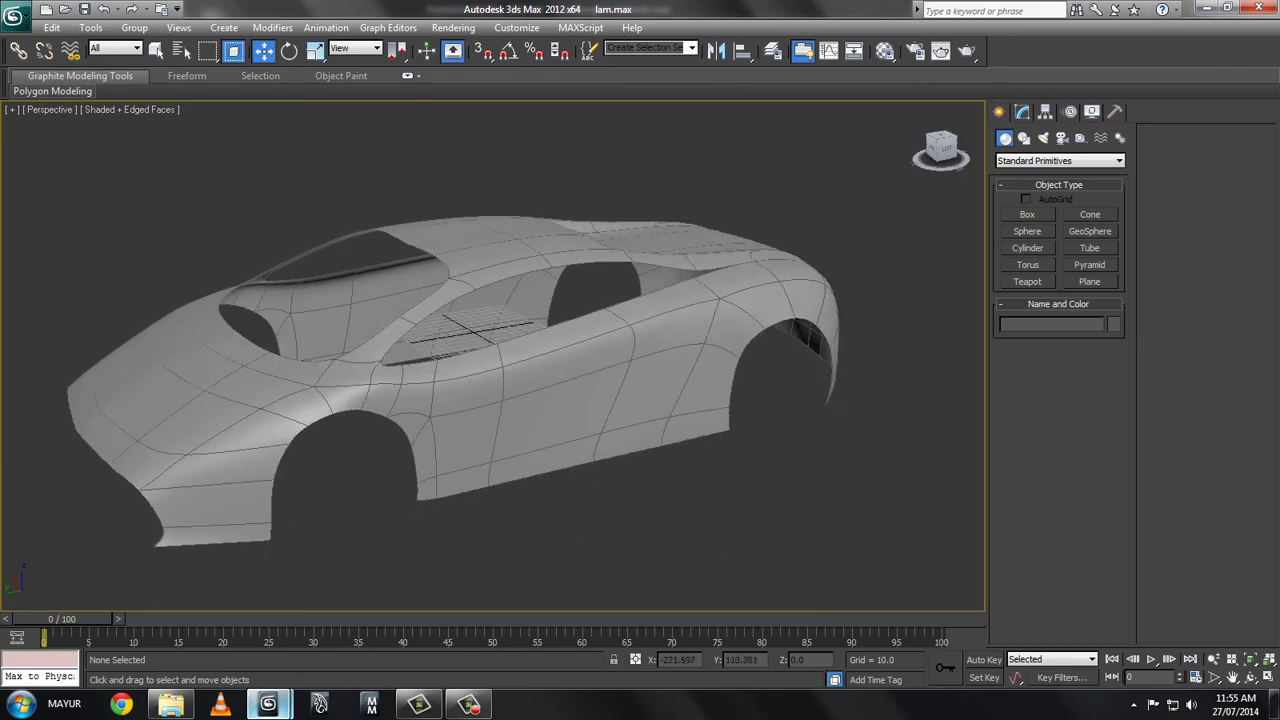